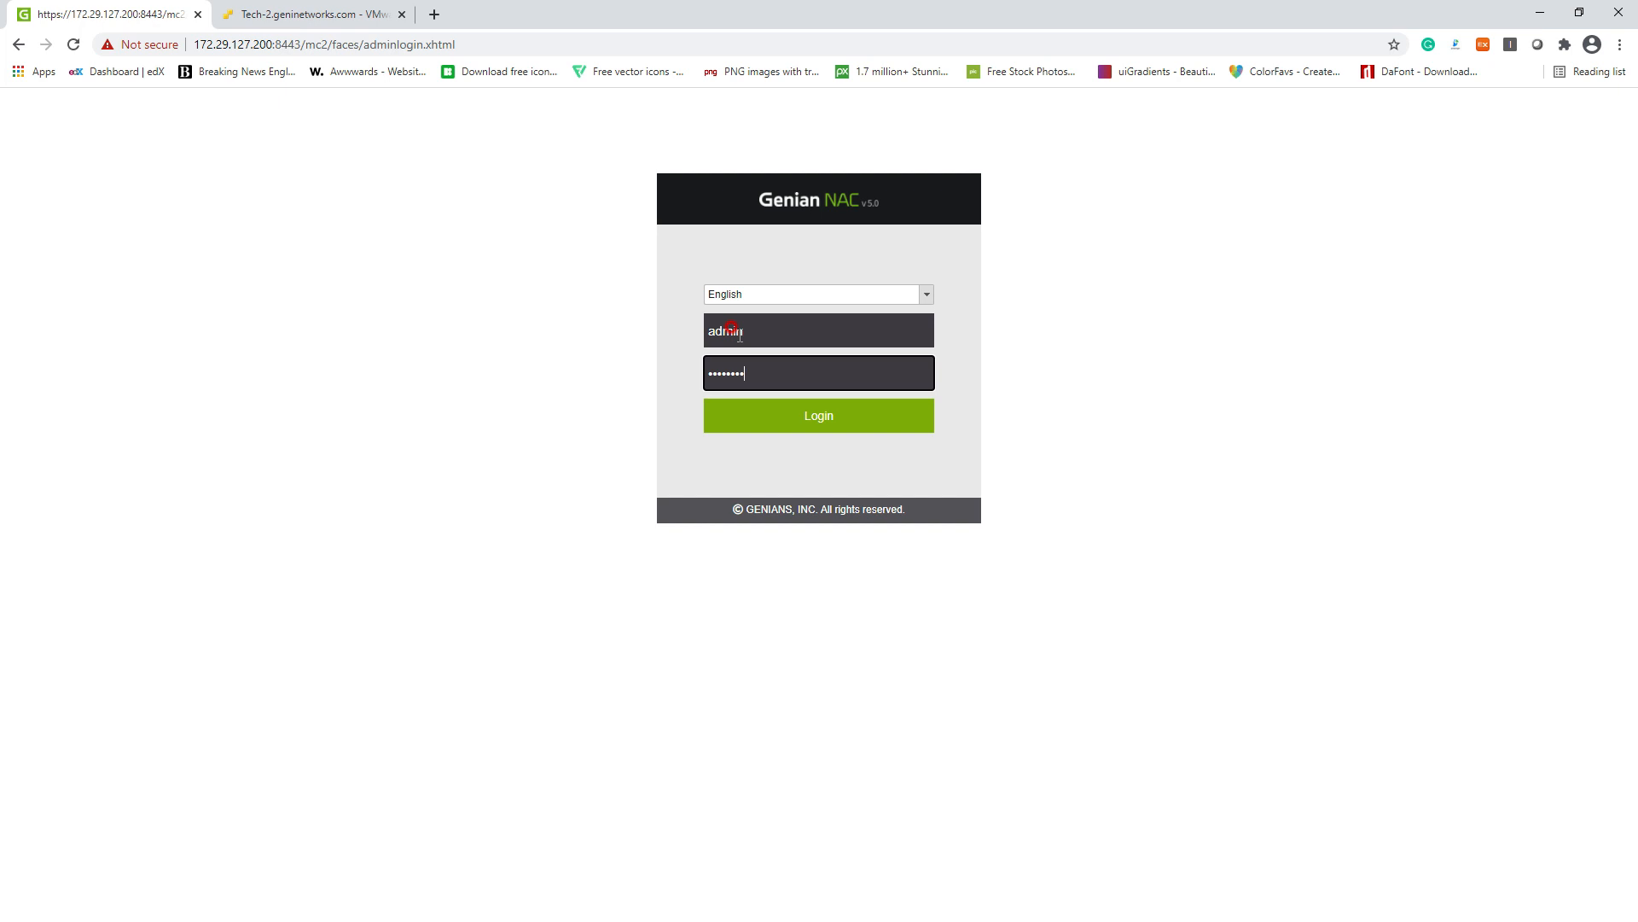
# Step: Log in with the corrected password and show the Management > Node list of all 32 nodes
pyautogui.press('Return')
pyautogui.moveTo(773, 373); pyautogui.dragTo(428, 367)
pyautogui.write('••••••••••••')
pyautogui.press('Return')
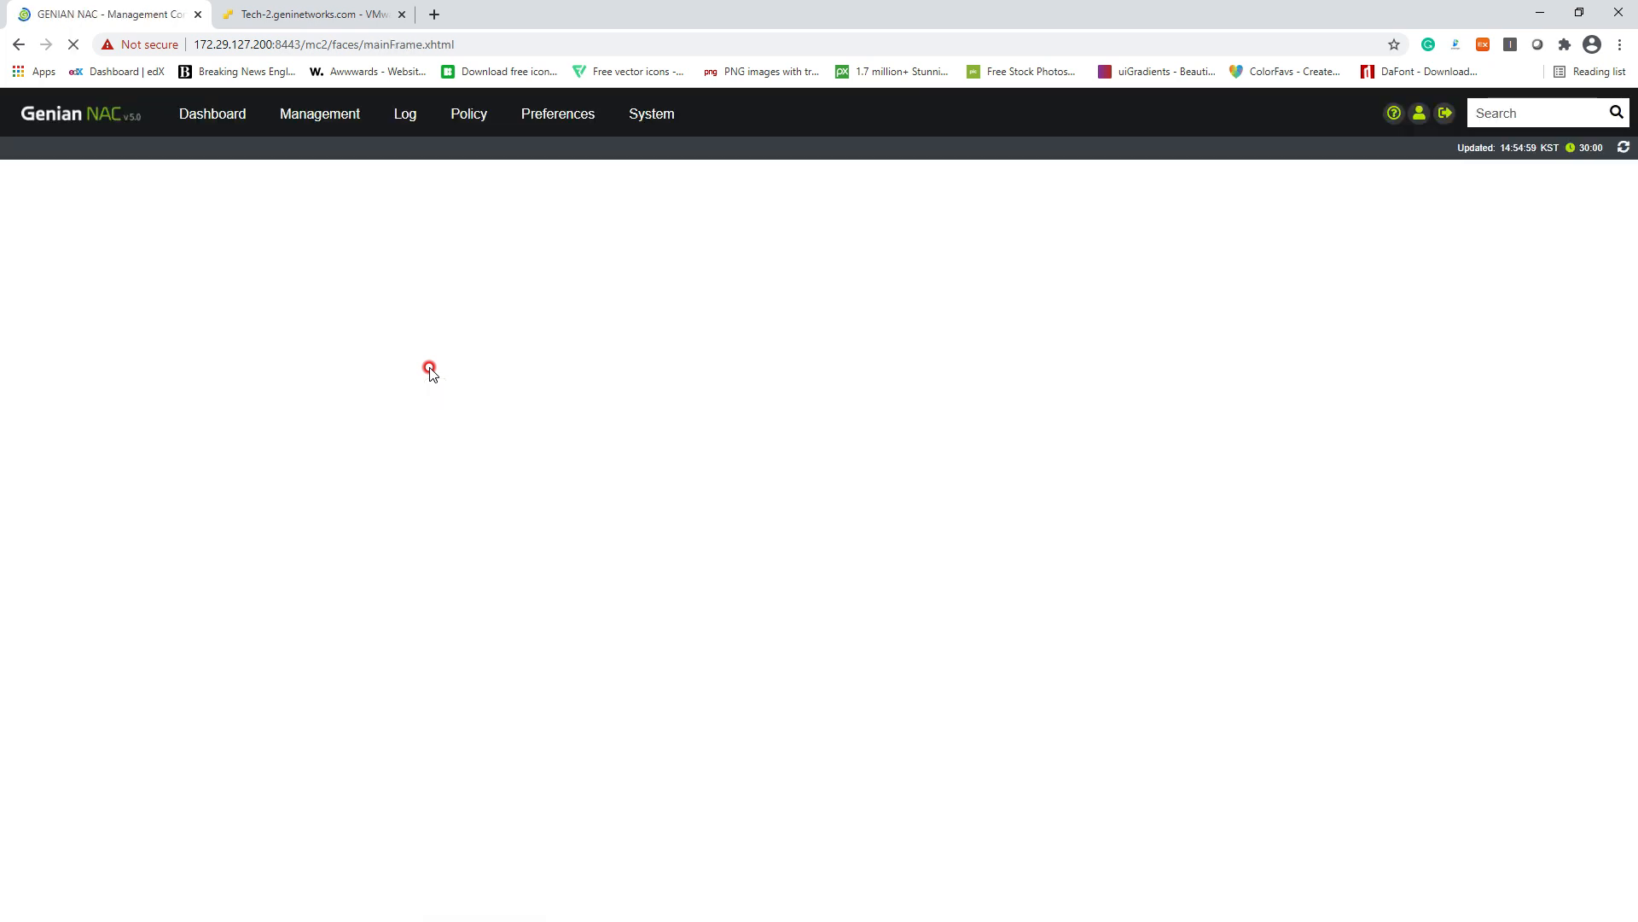
pyautogui.click(363, 125)
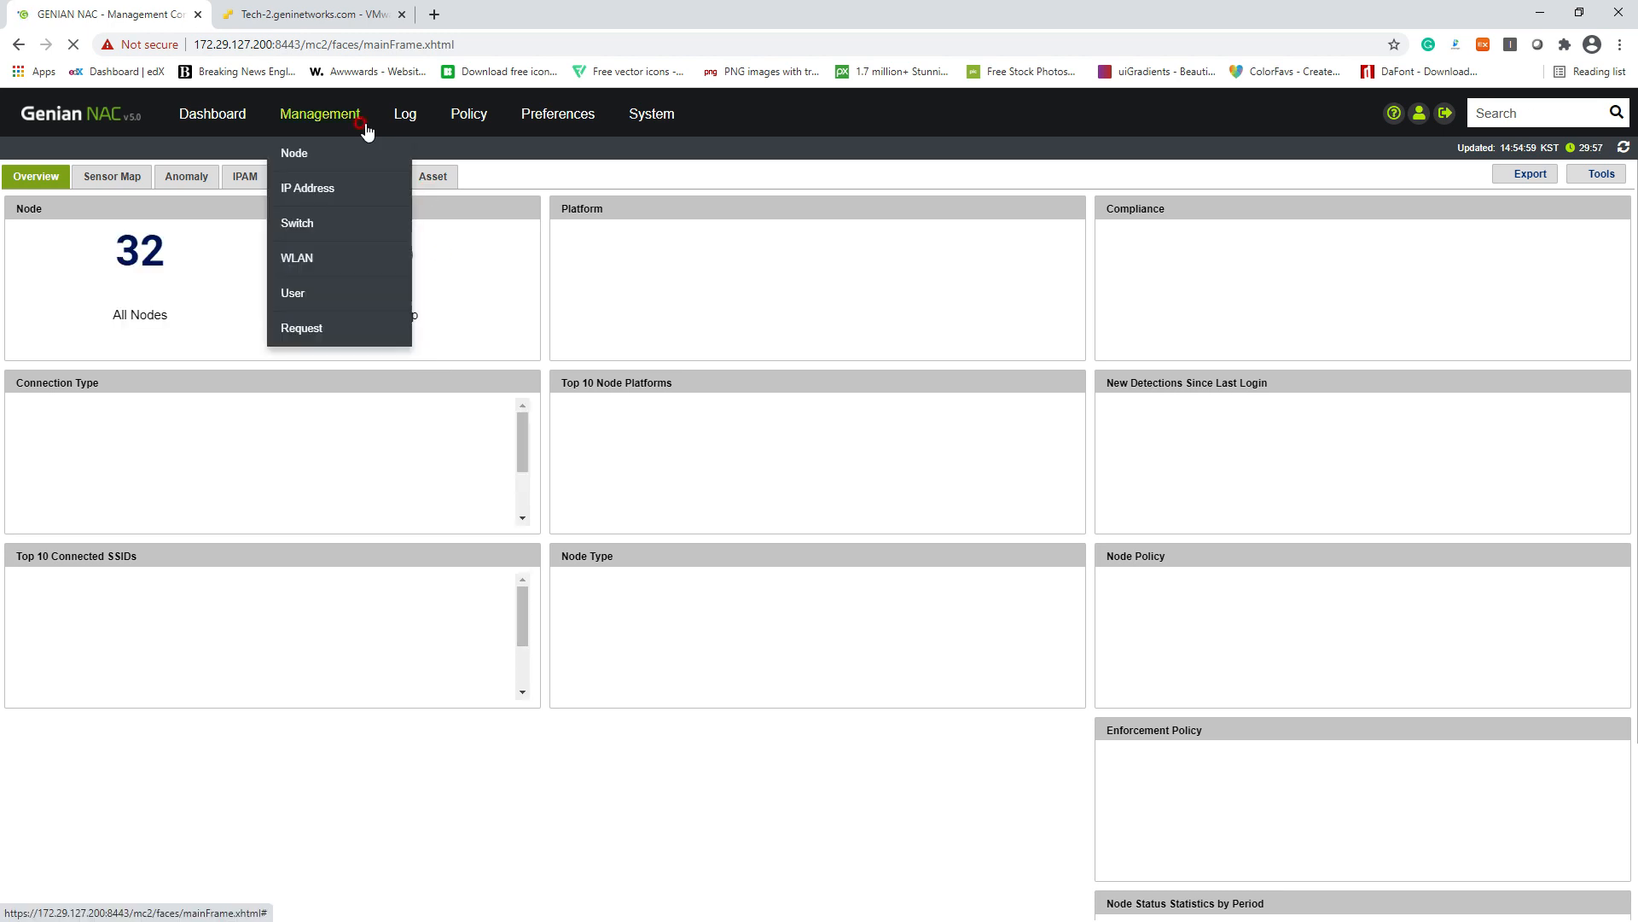
pyautogui.click(364, 126)
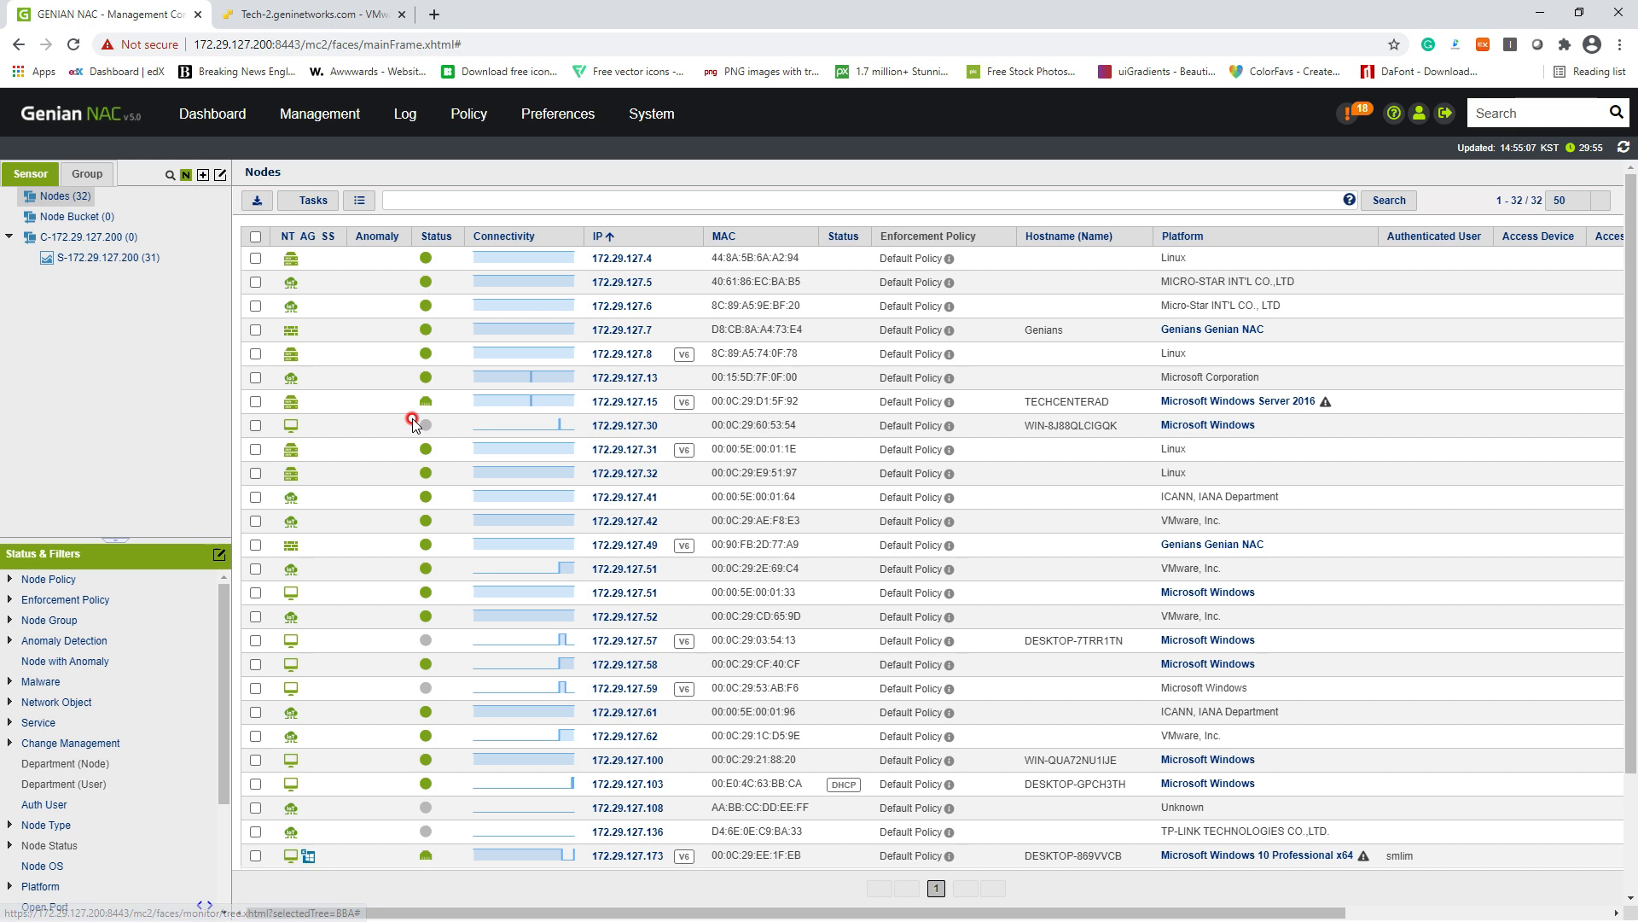
# Step: Deny the IP address of node 172.29.127.173 through the IP/MAC Policy actions
pyautogui.scroll(-2, 593, 437)
pyautogui.scroll(-2, 655, 578)
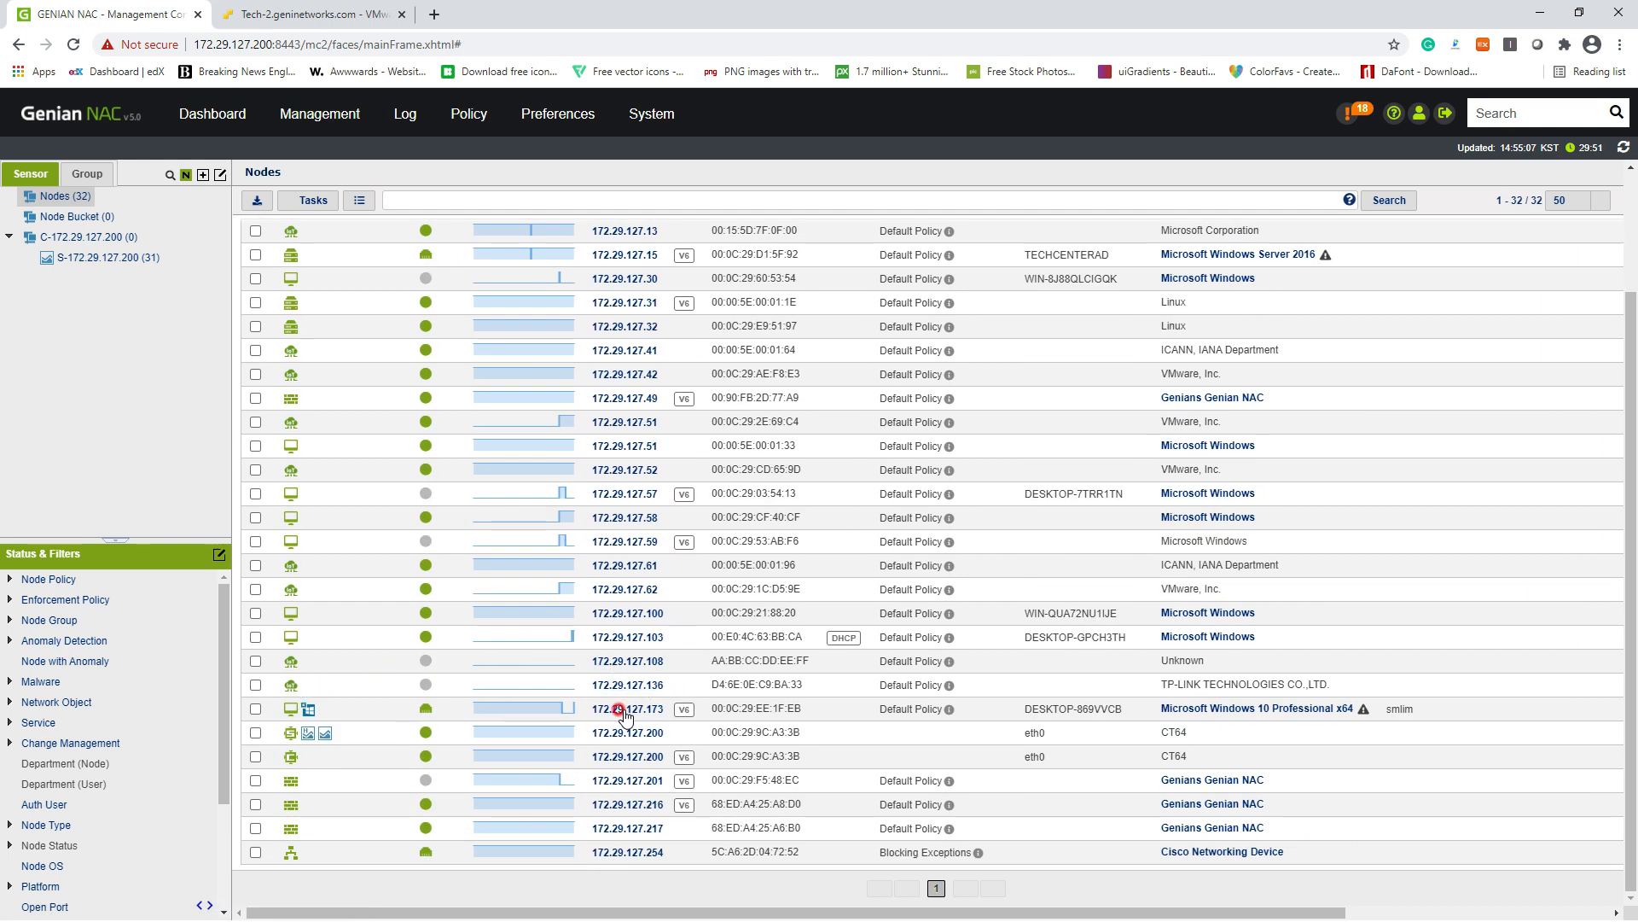
pyautogui.click(256, 709)
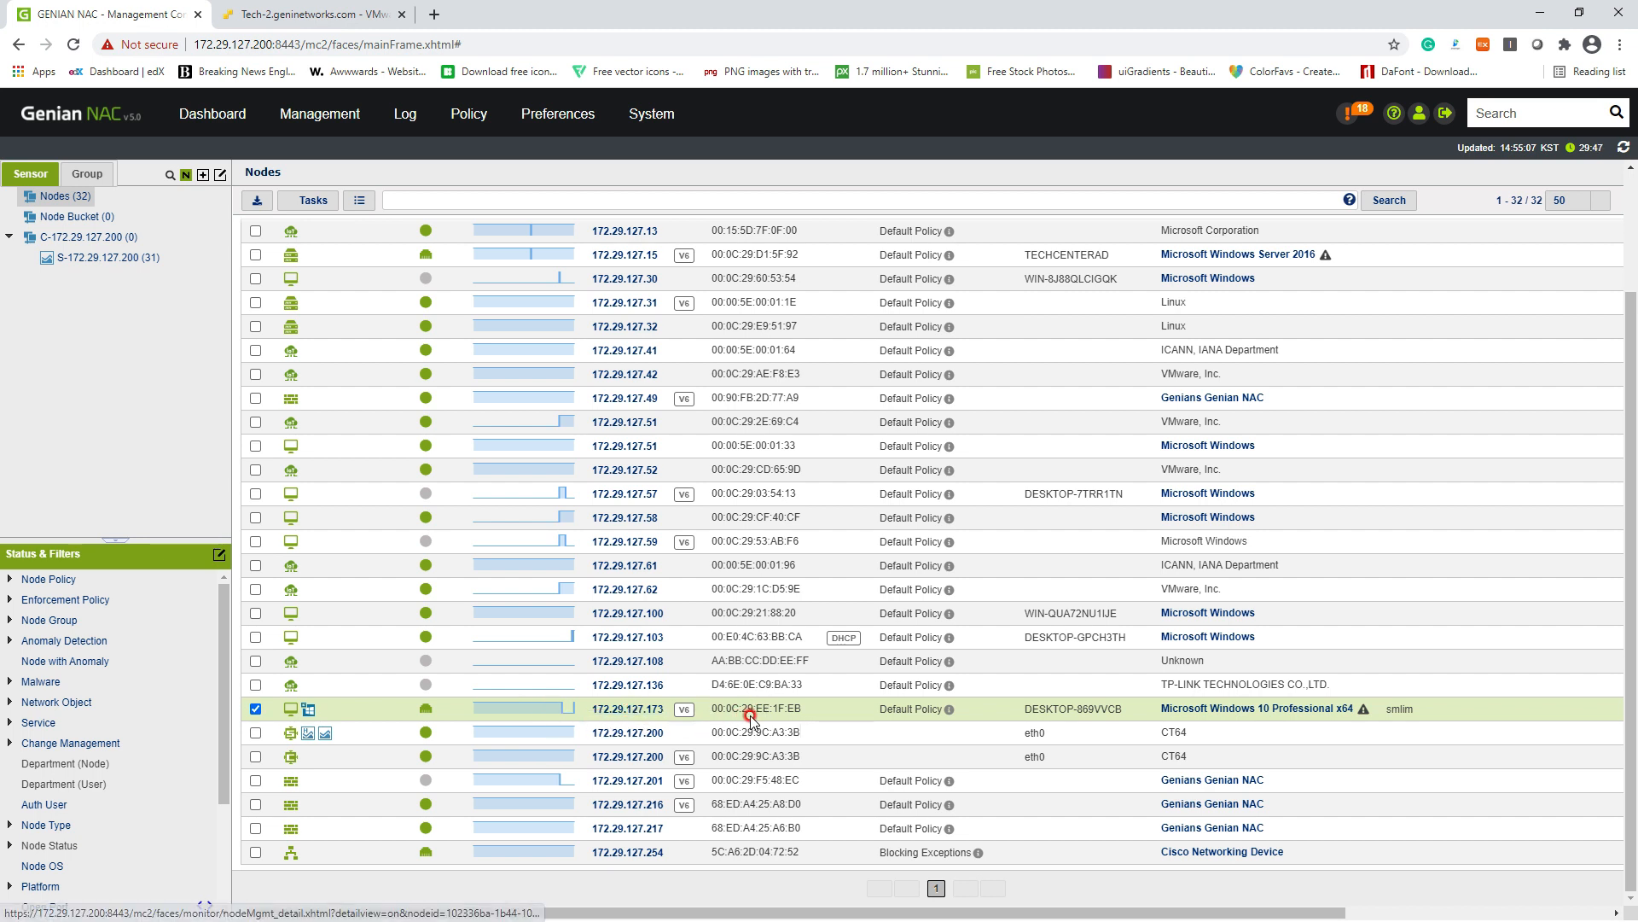
pyautogui.click(318, 202)
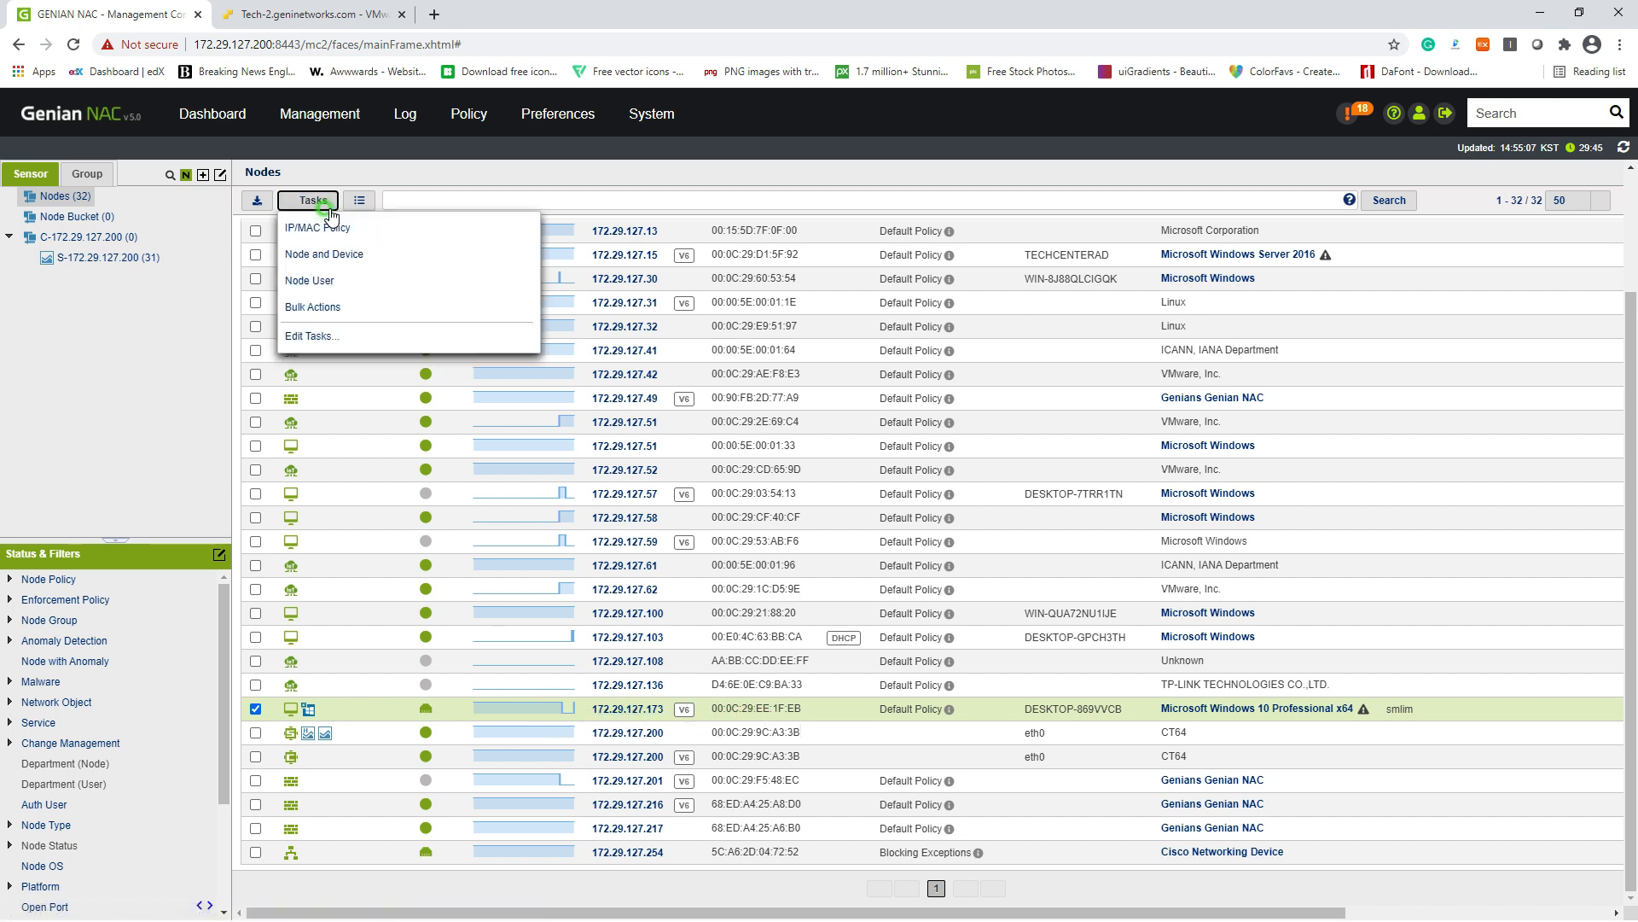
pyautogui.moveTo(380, 229)
pyautogui.click(586, 235)
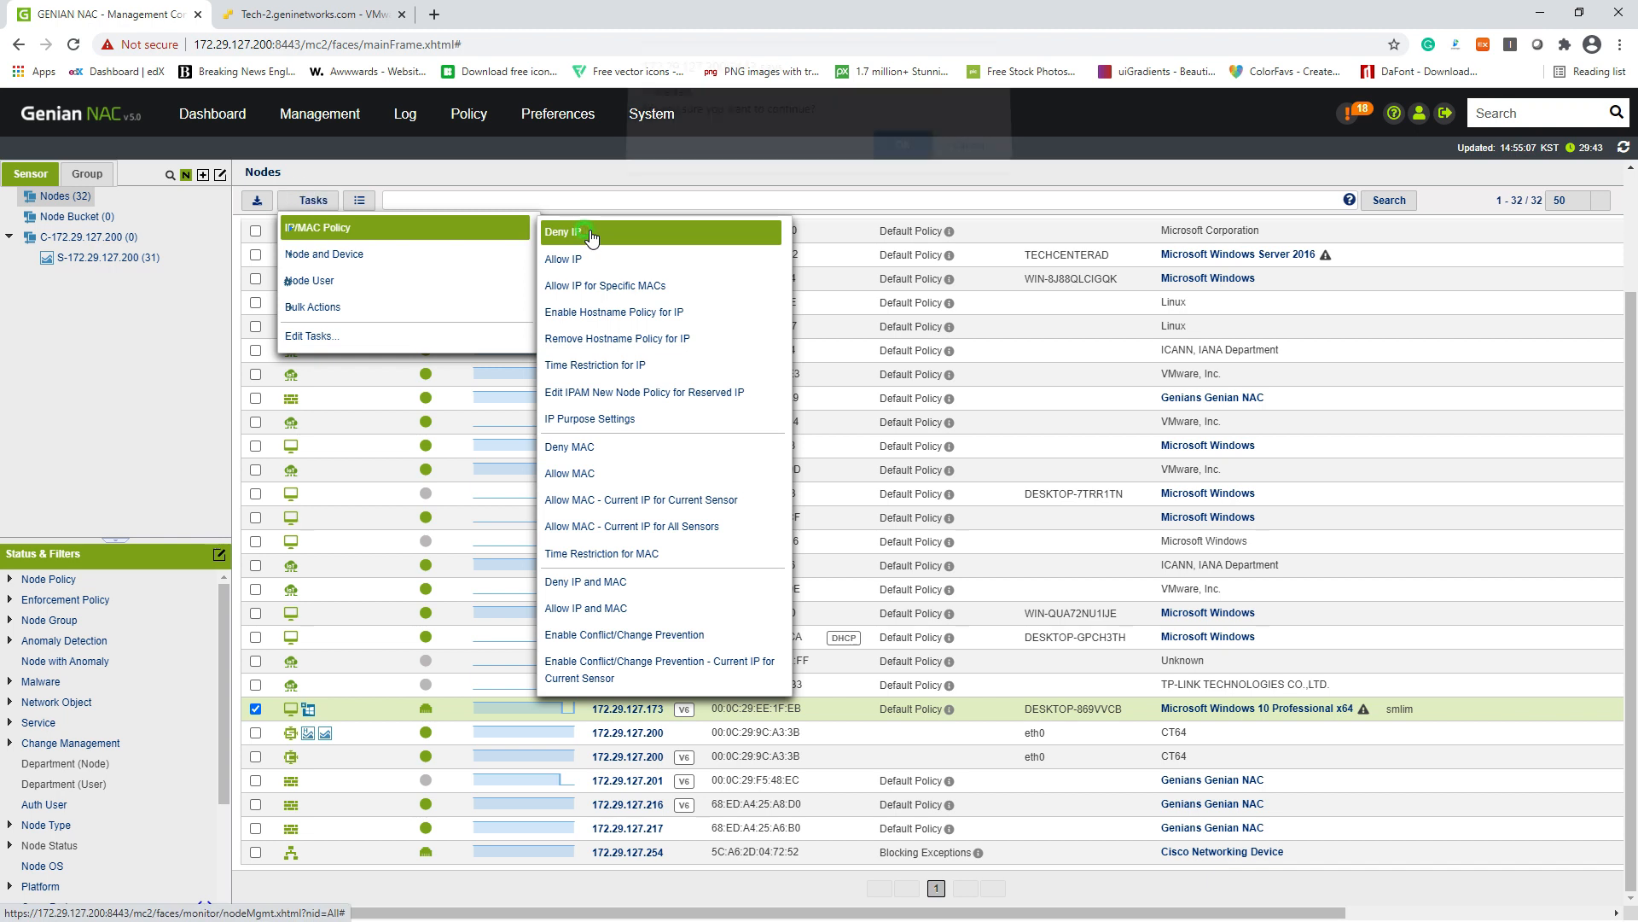
pyautogui.click(903, 161)
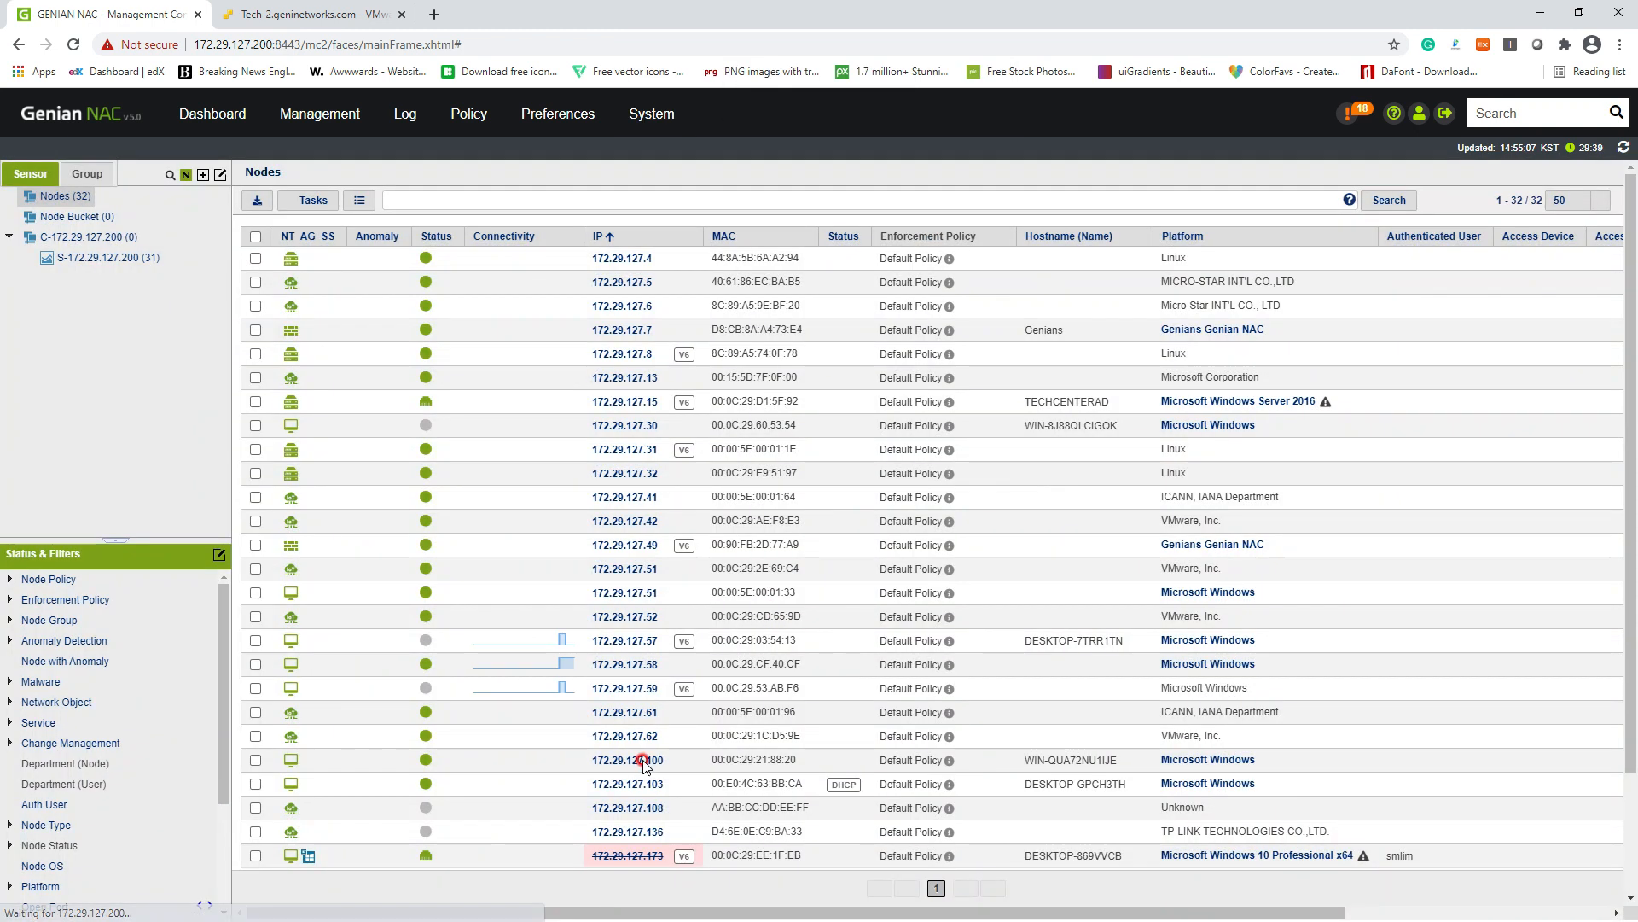
# Step: Deny the MAC address of node 172.29.127.173 as well
pyautogui.scroll(-2, 649, 682)
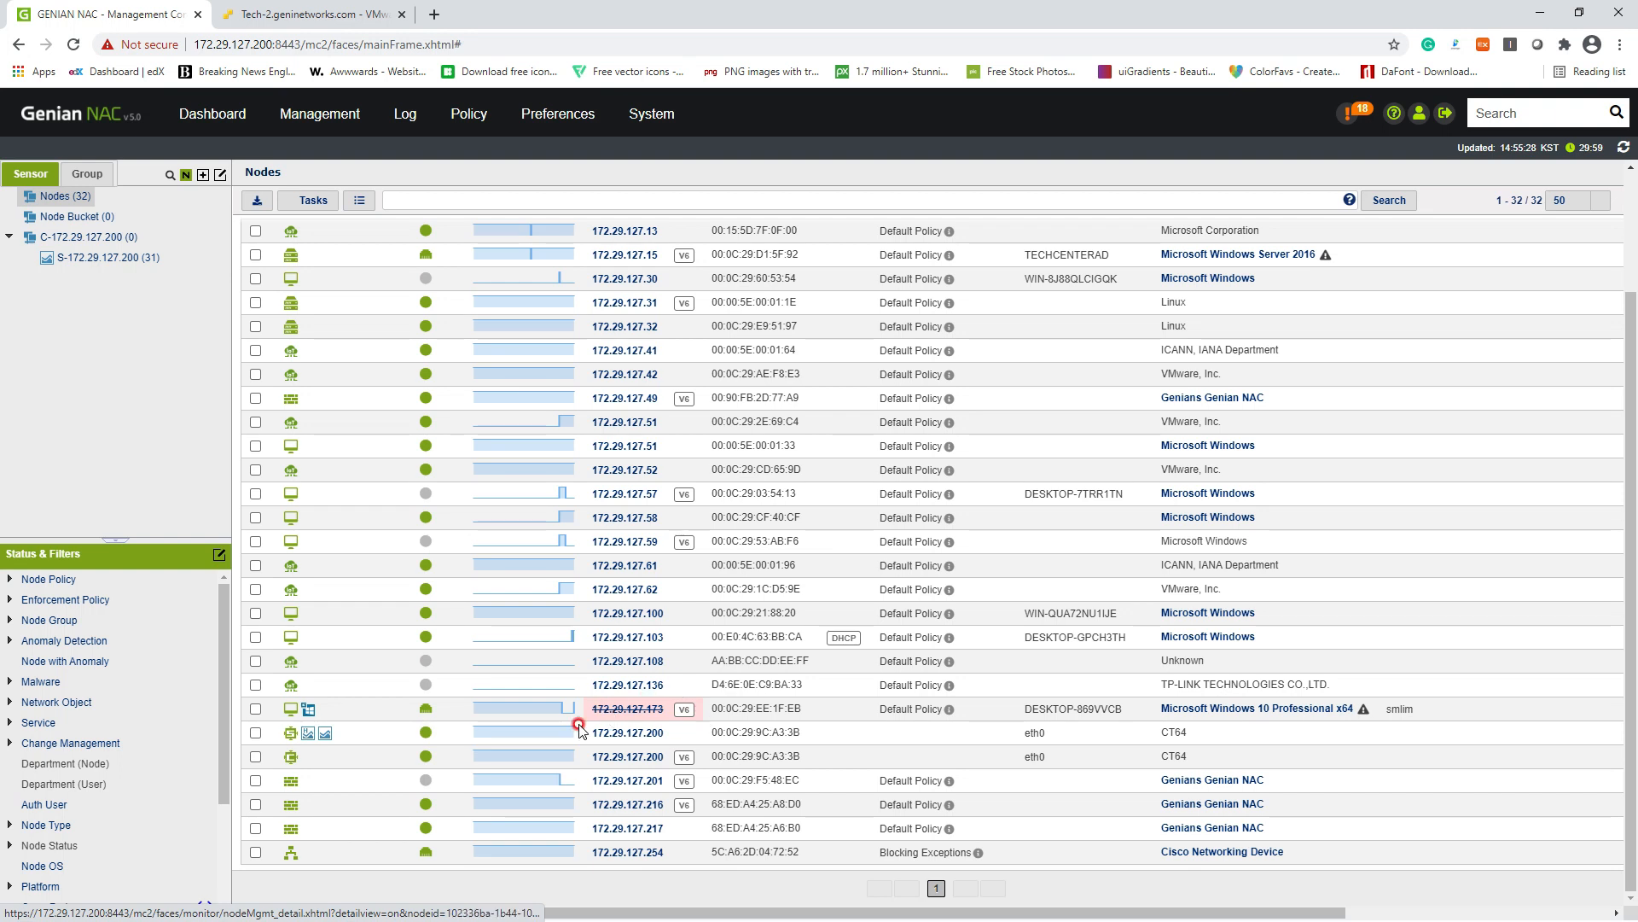
pyautogui.click(256, 709)
pyautogui.click(313, 200)
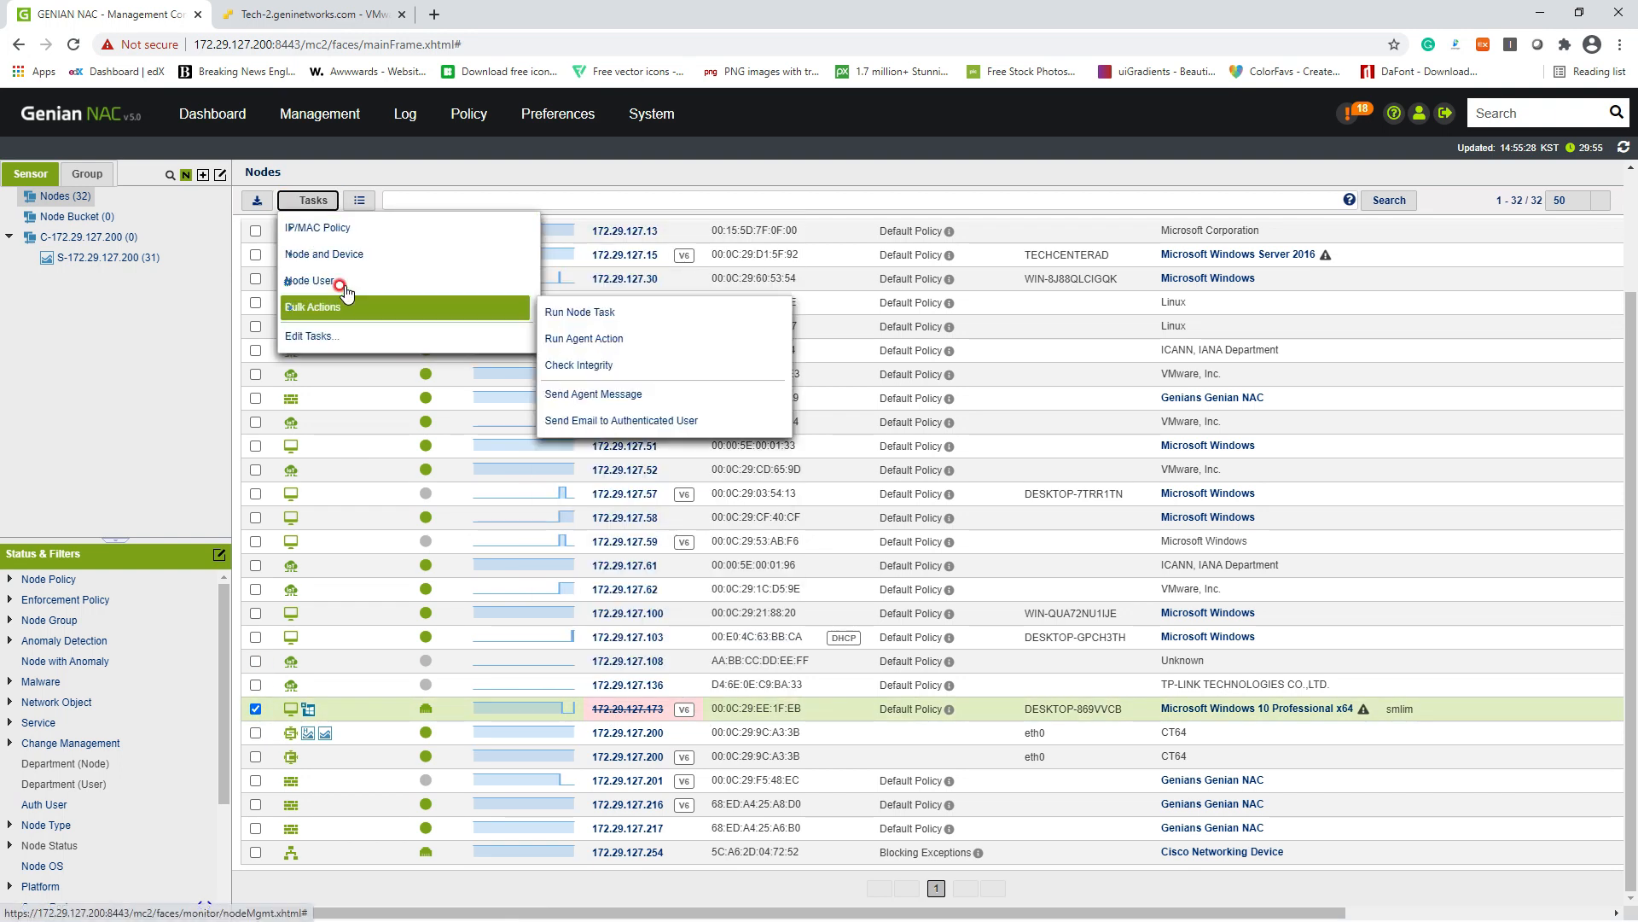
pyautogui.moveTo(401, 227)
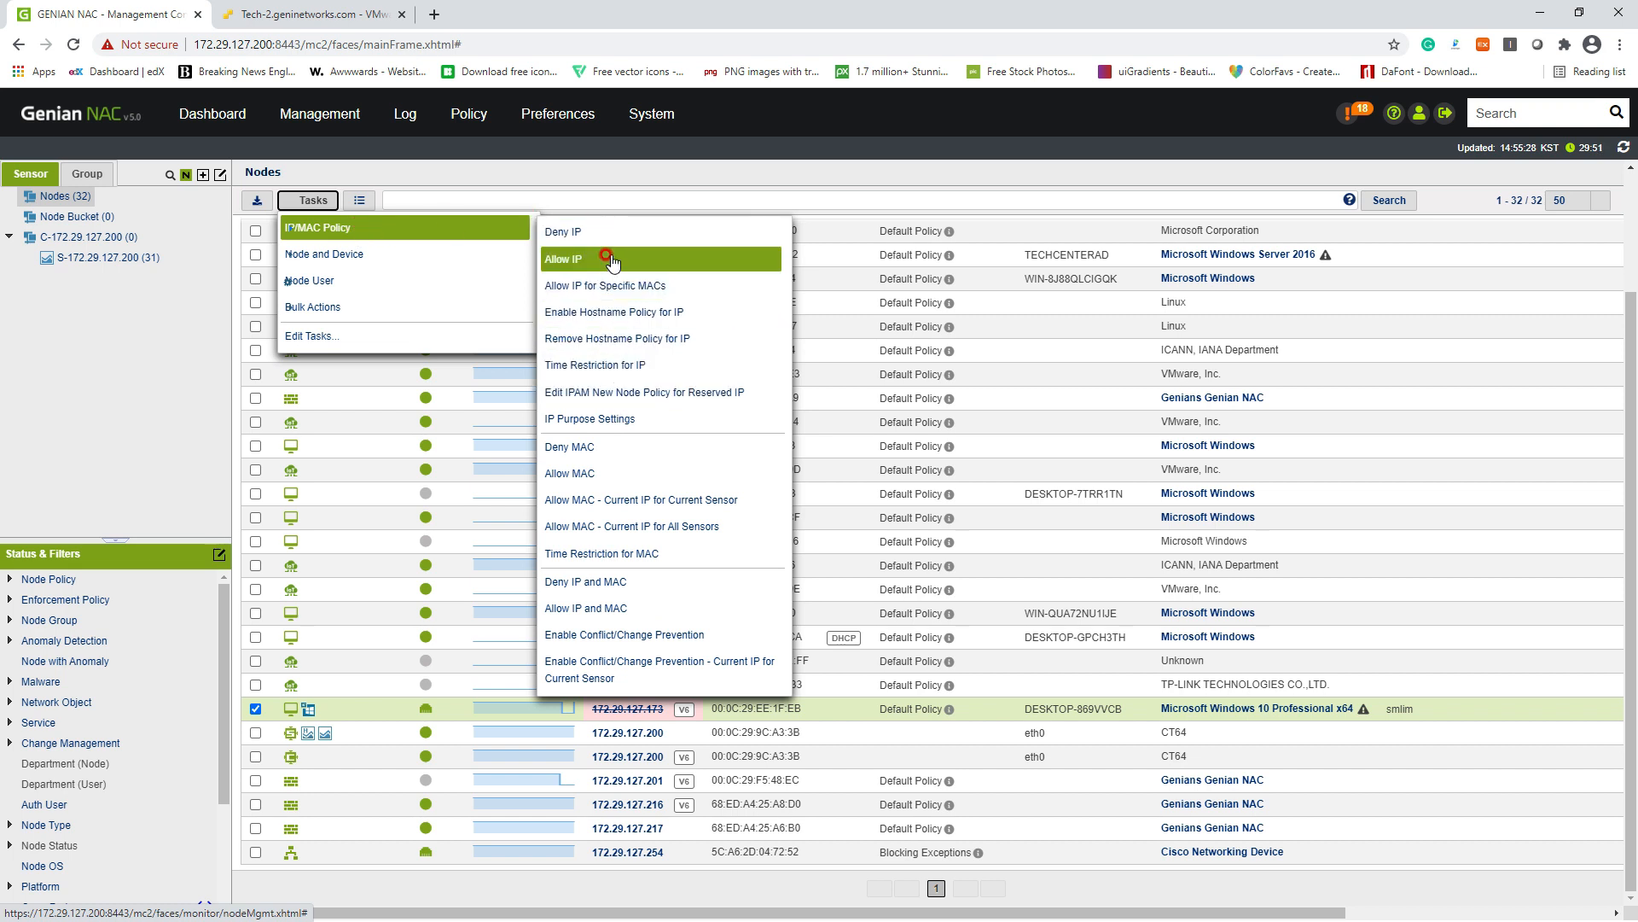
pyautogui.click(570, 442)
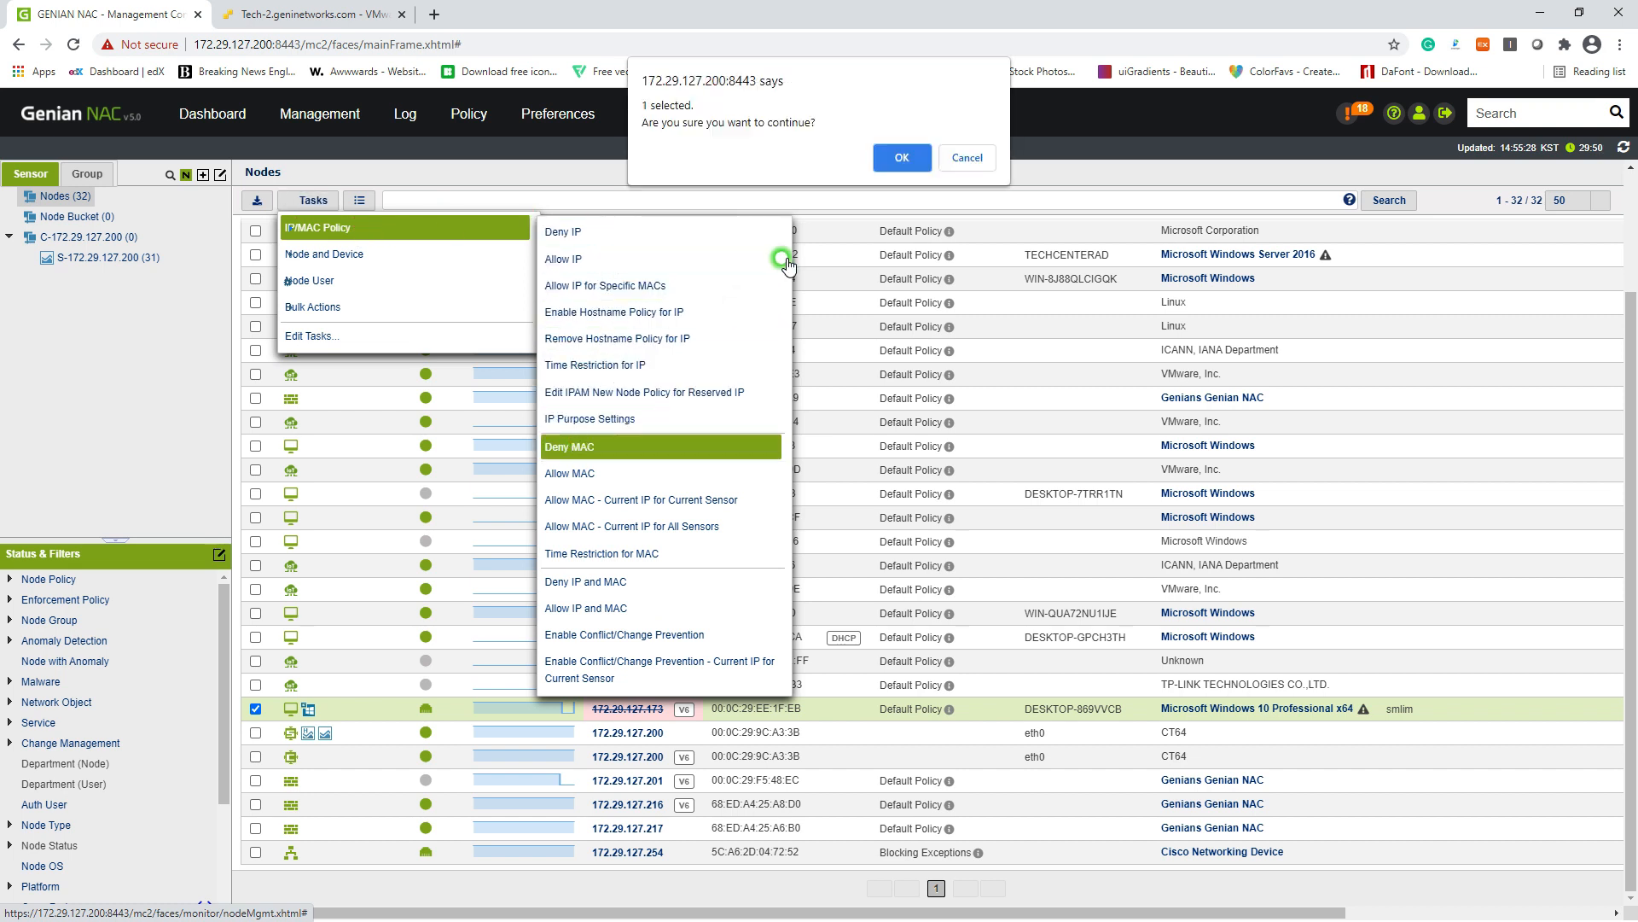
pyautogui.click(912, 157)
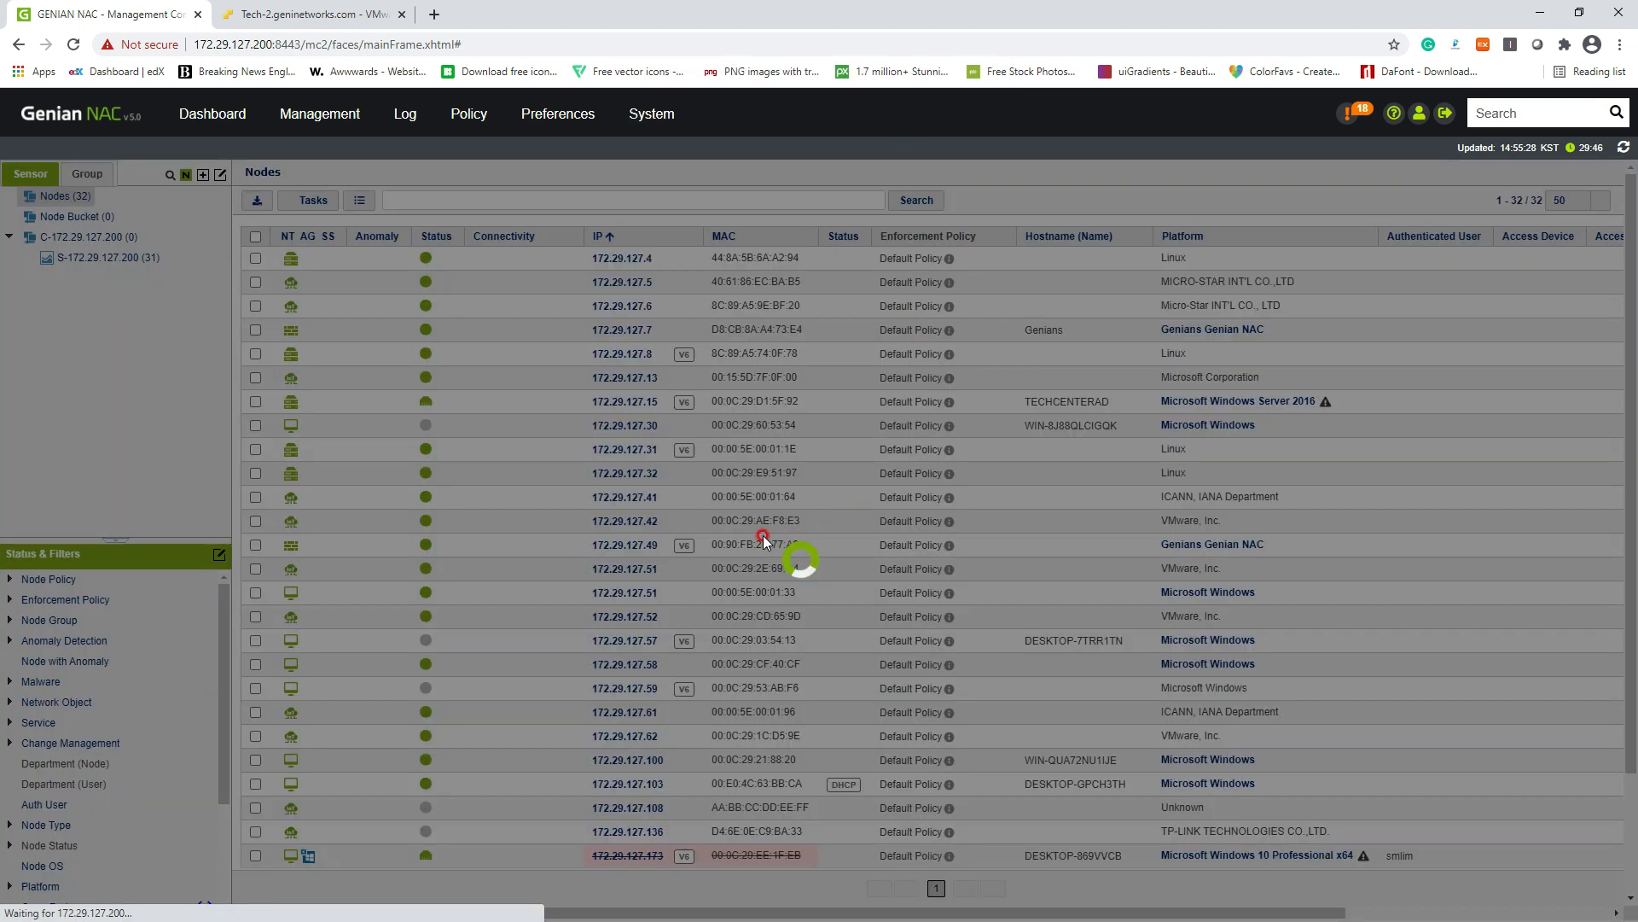
pyautogui.scroll(-3, 762, 541)
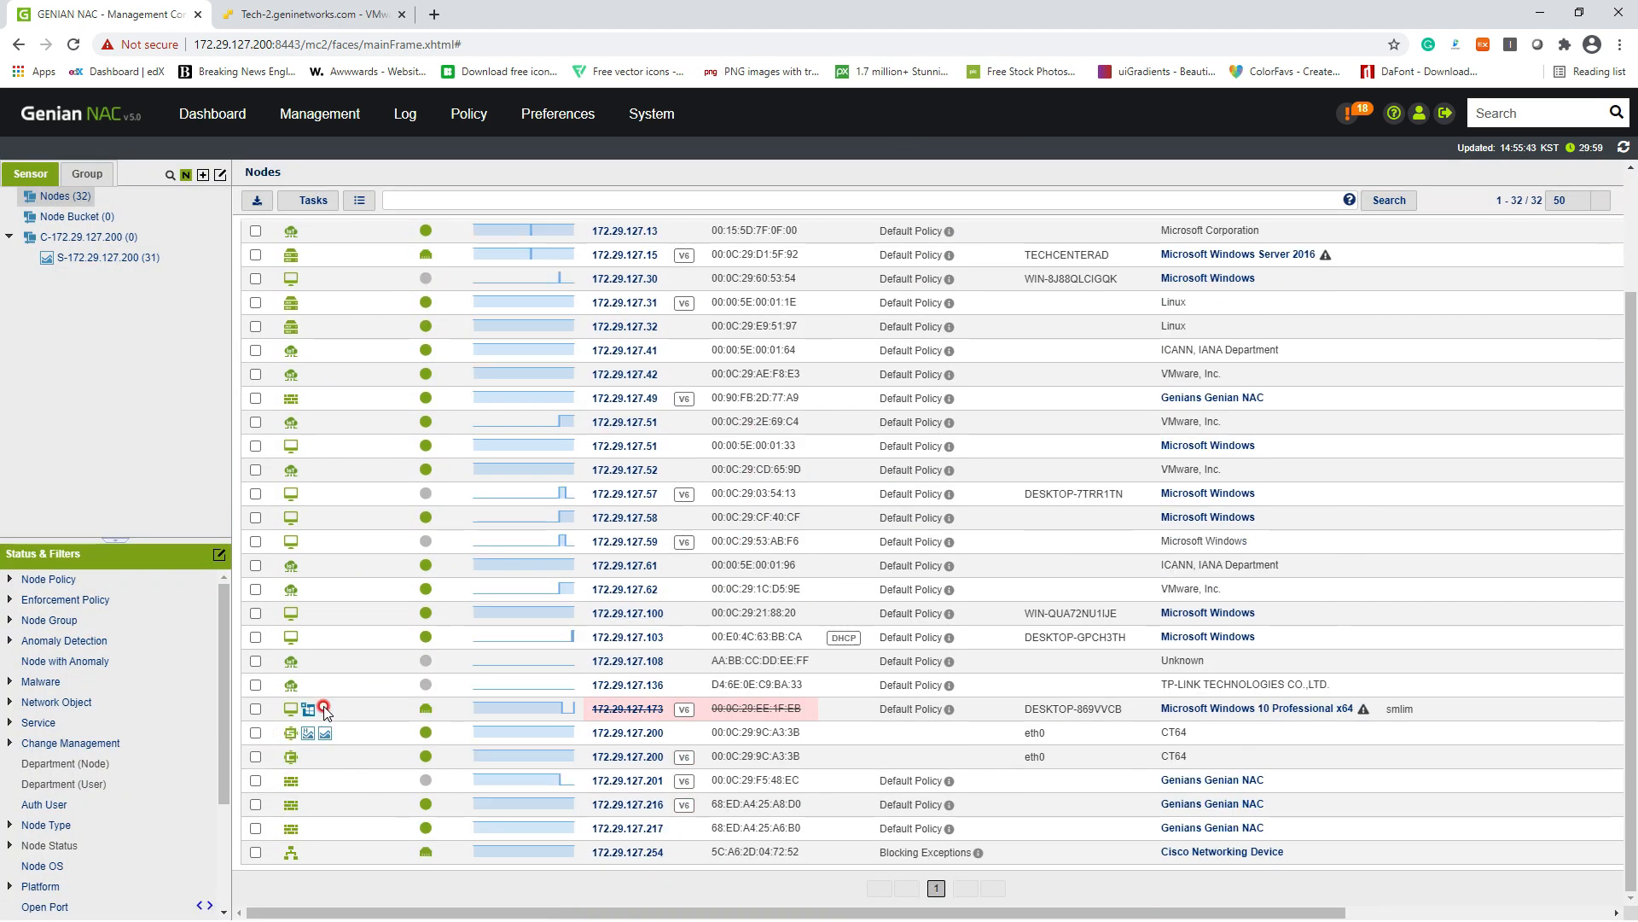
# Step: Preview node 172.29.127.173's captive portal reporting IPAM non-compliance, close it, and return to sensor S-172.29.127.200
pyautogui.click(622, 710)
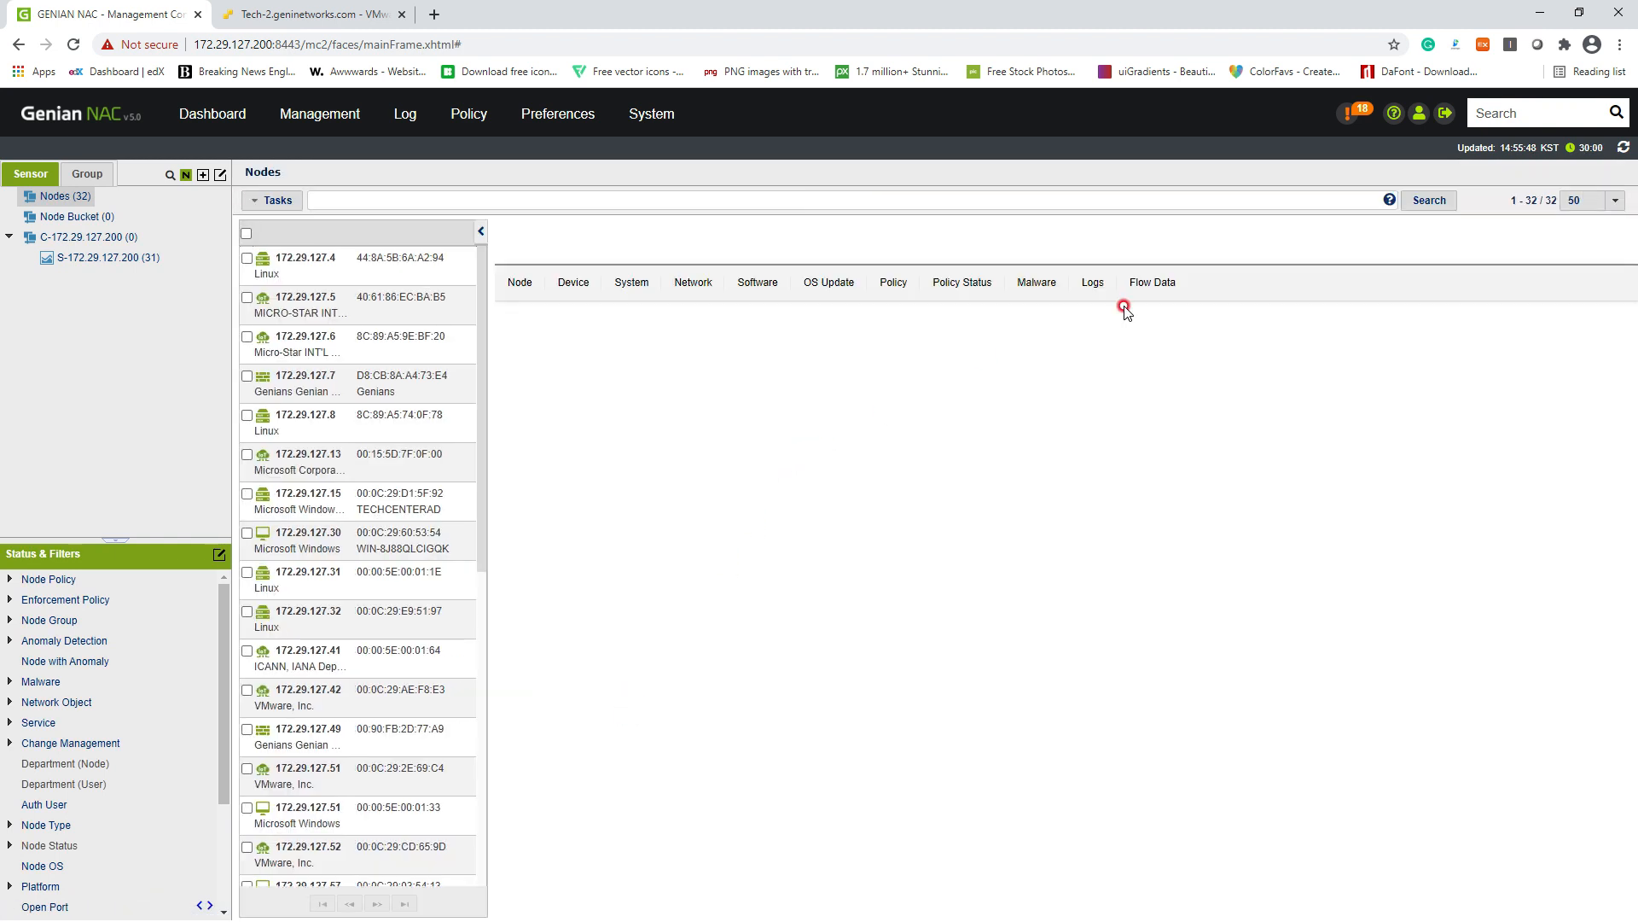
pyautogui.click(1595, 245)
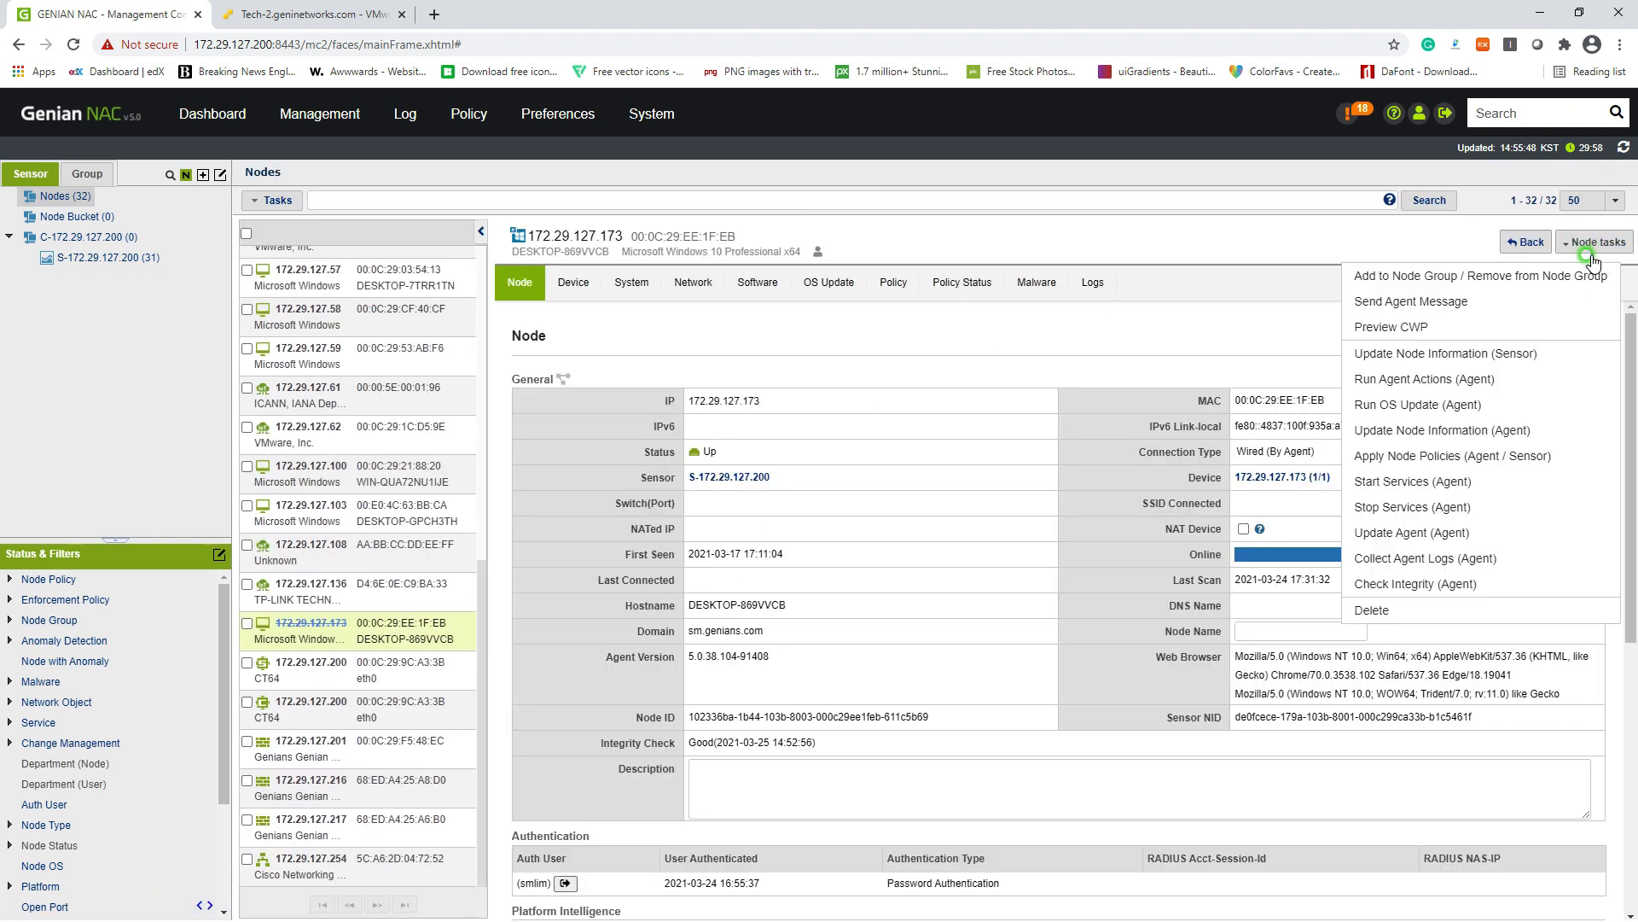
pyautogui.click(1541, 327)
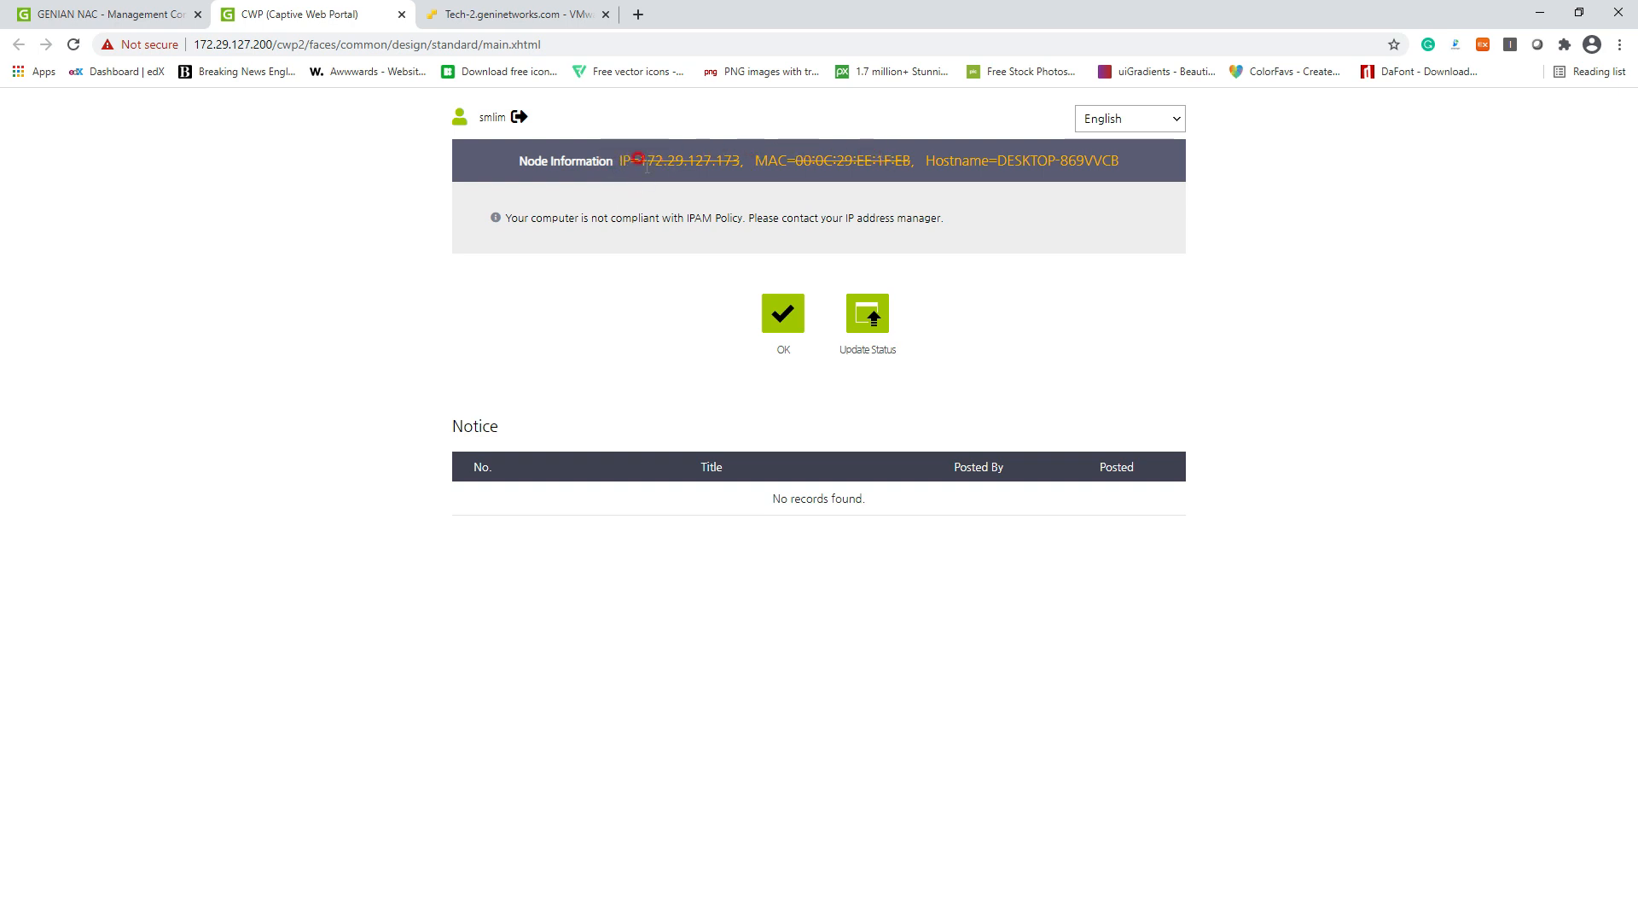
pyautogui.moveTo(623, 162); pyautogui.dragTo(895, 167)
pyautogui.click(905, 194)
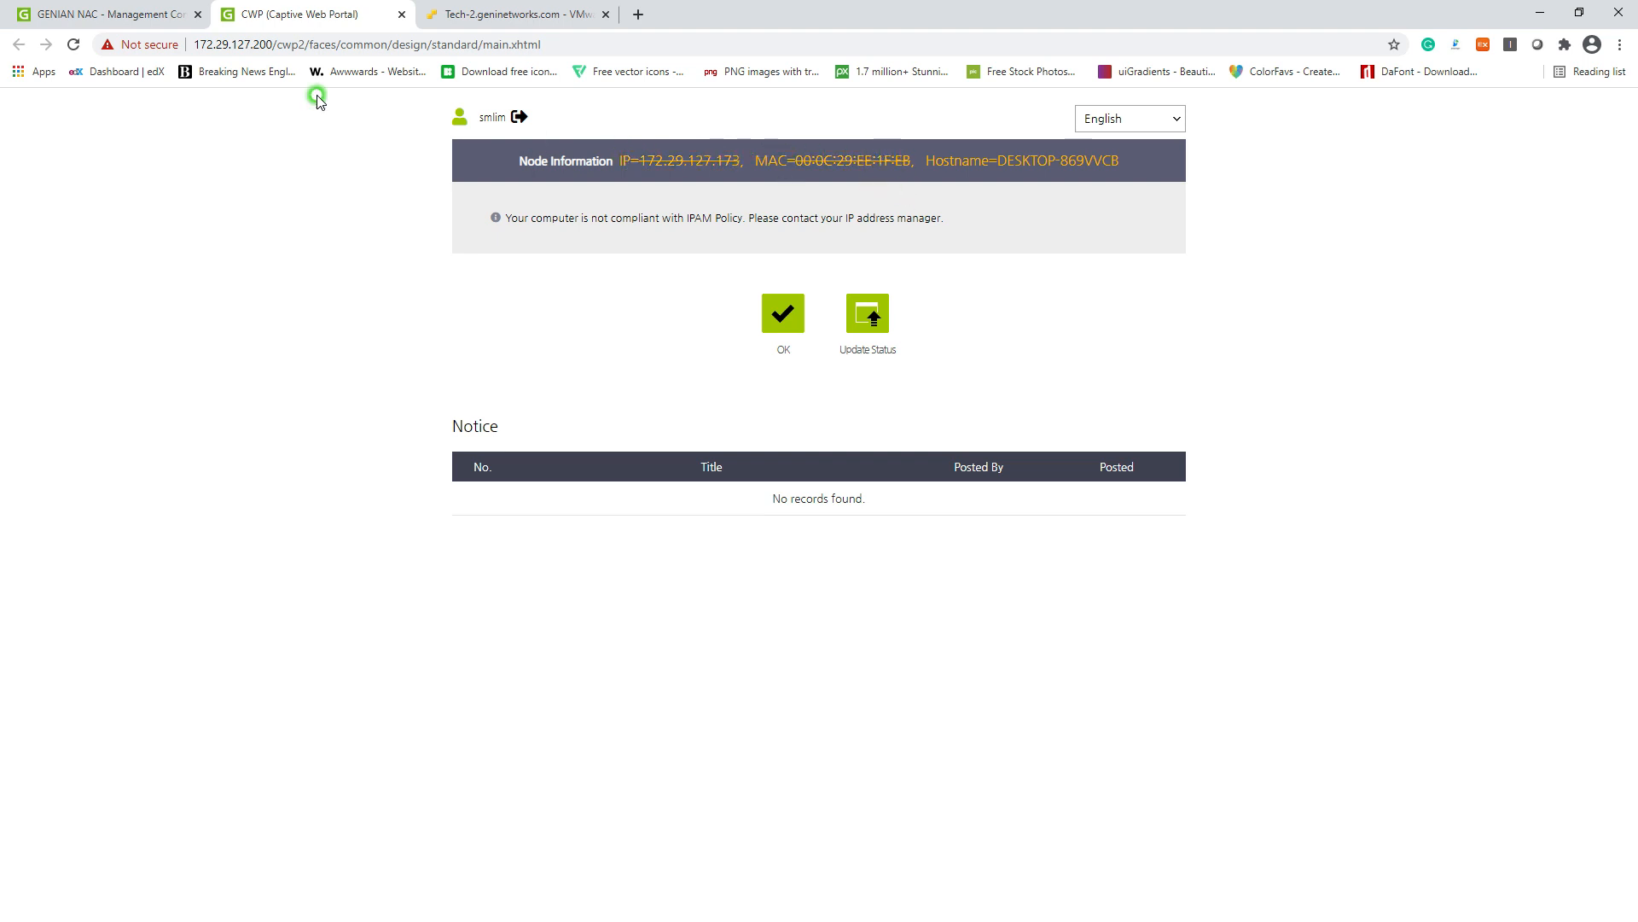
pyautogui.click(403, 16)
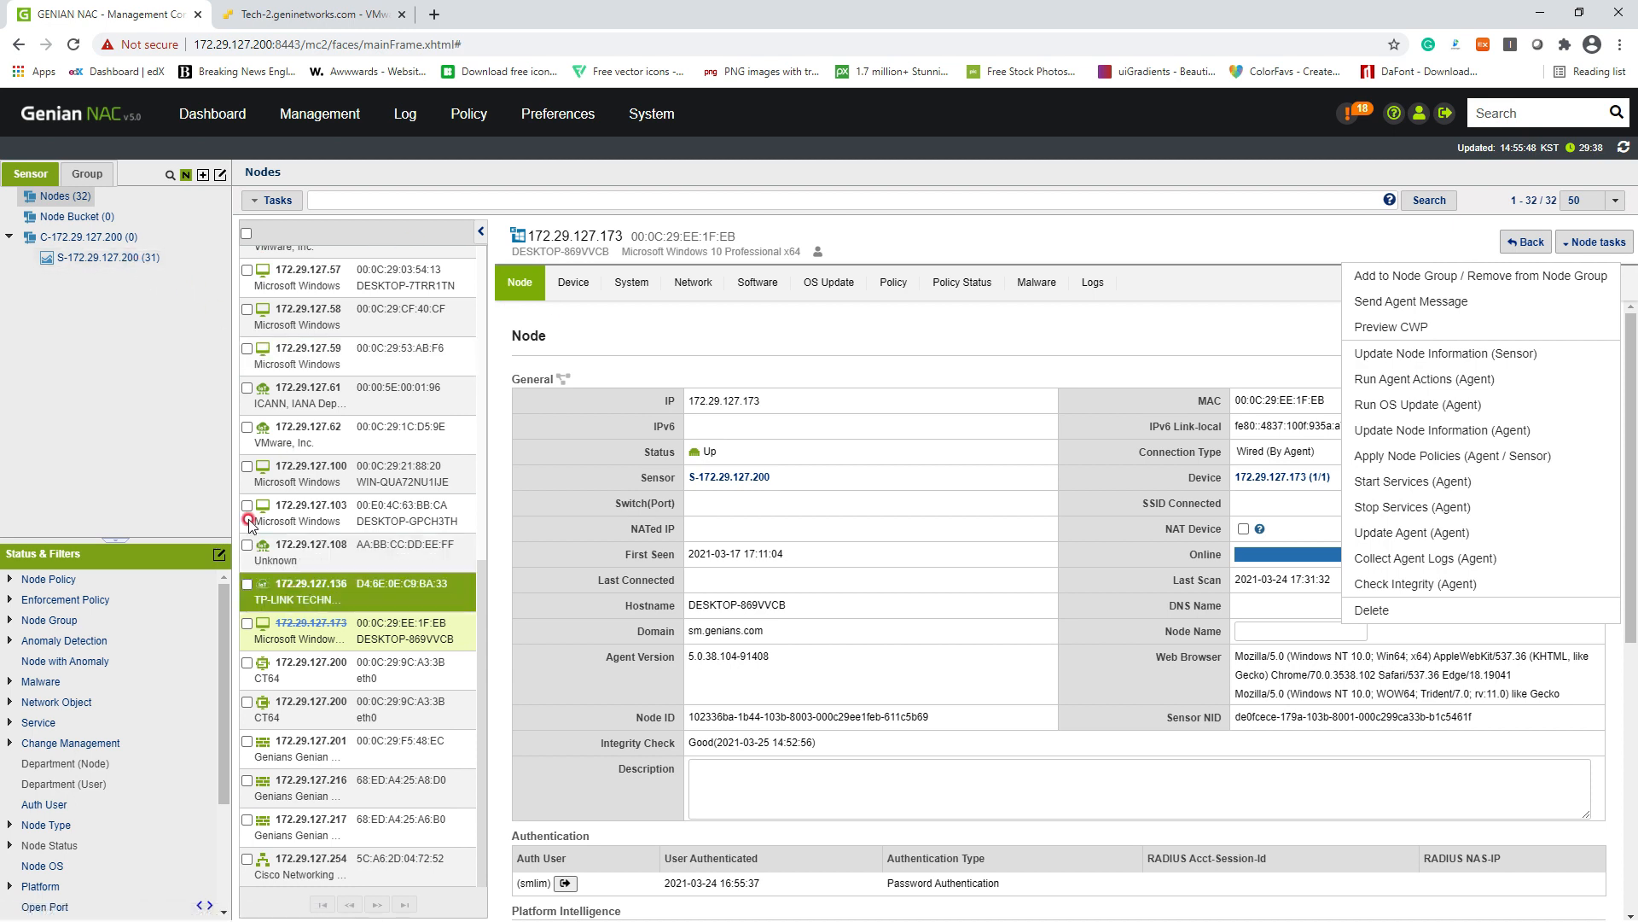
pyautogui.click(108, 257)
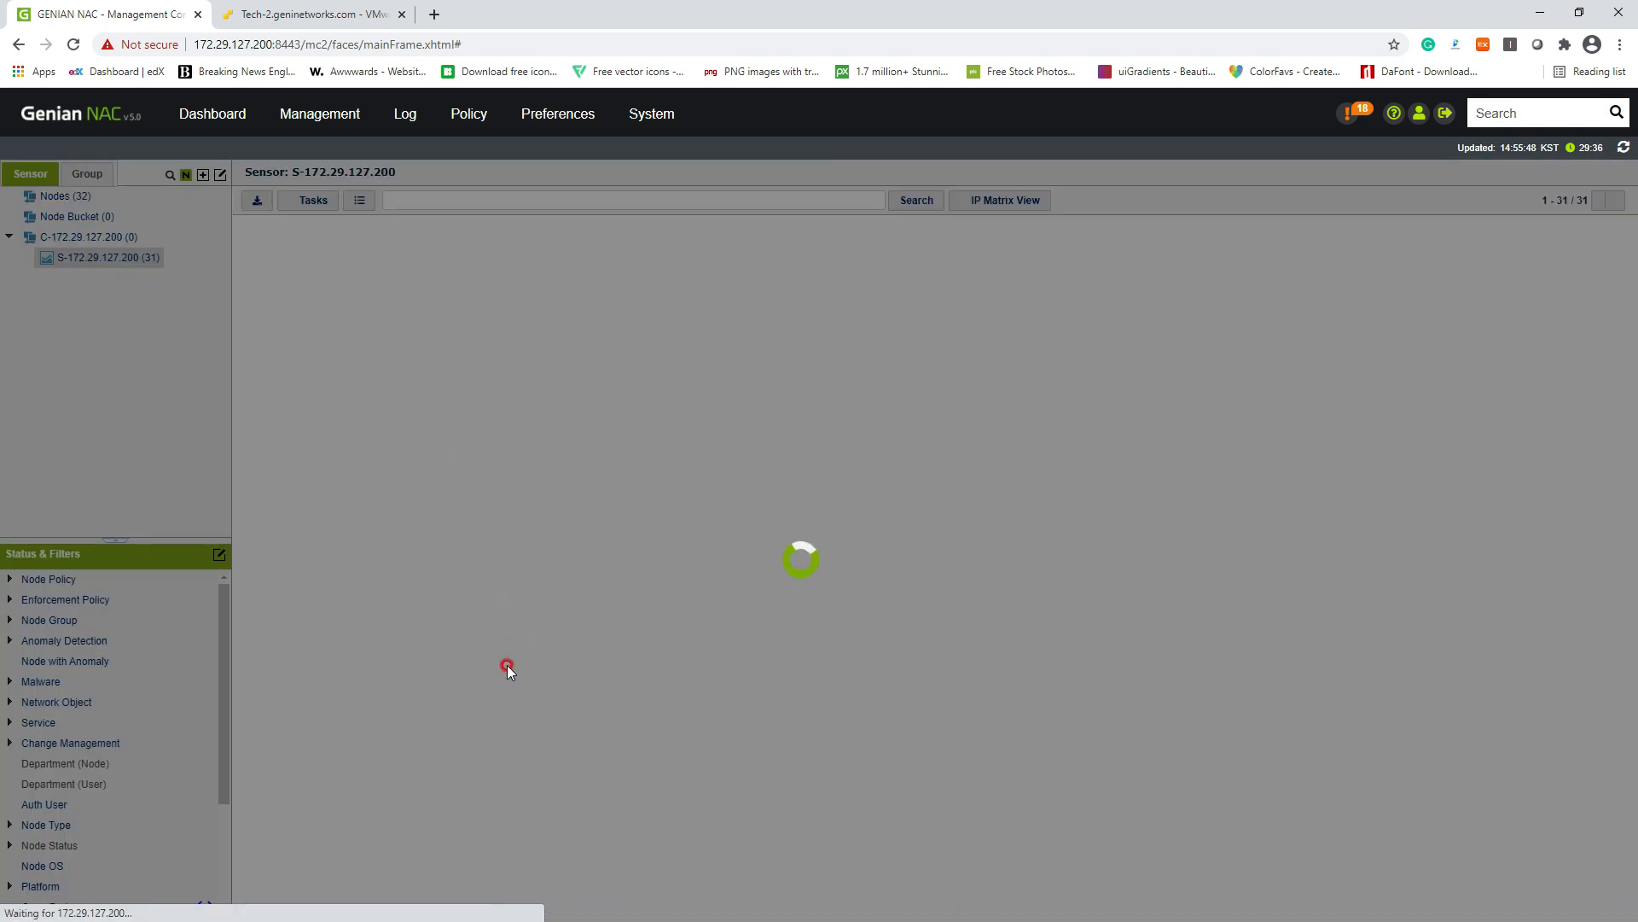
# Step: Apply Allow IP for Specific MACs to node 172.29.127.4, enabling conflict prevention
pyautogui.scroll(-3, 640, 806)
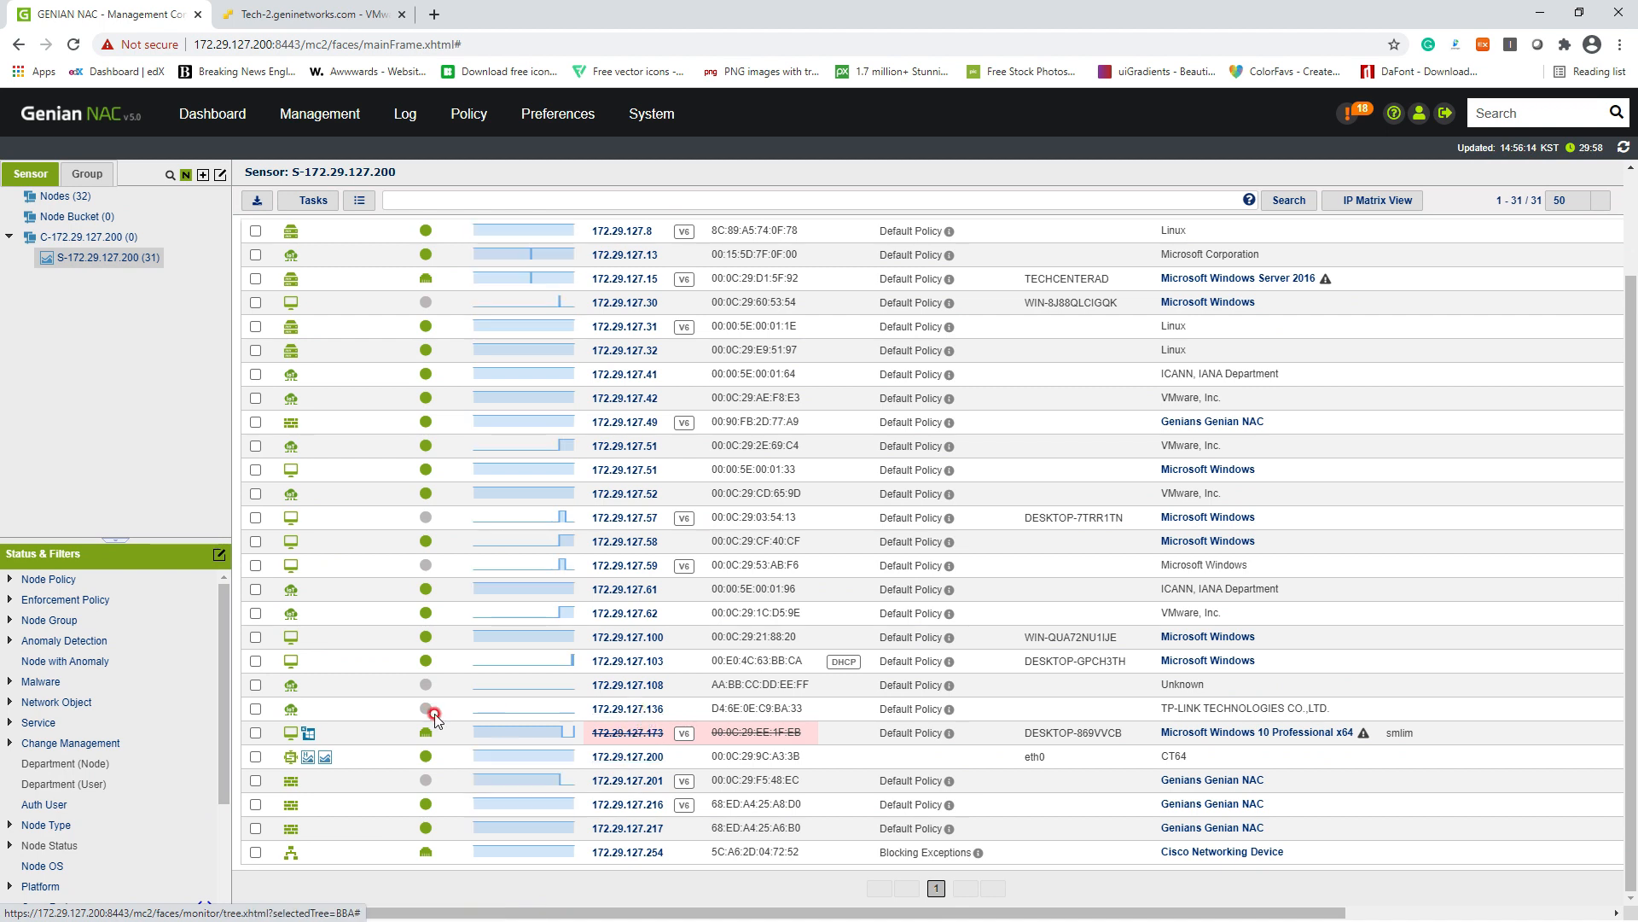
pyautogui.click(256, 709)
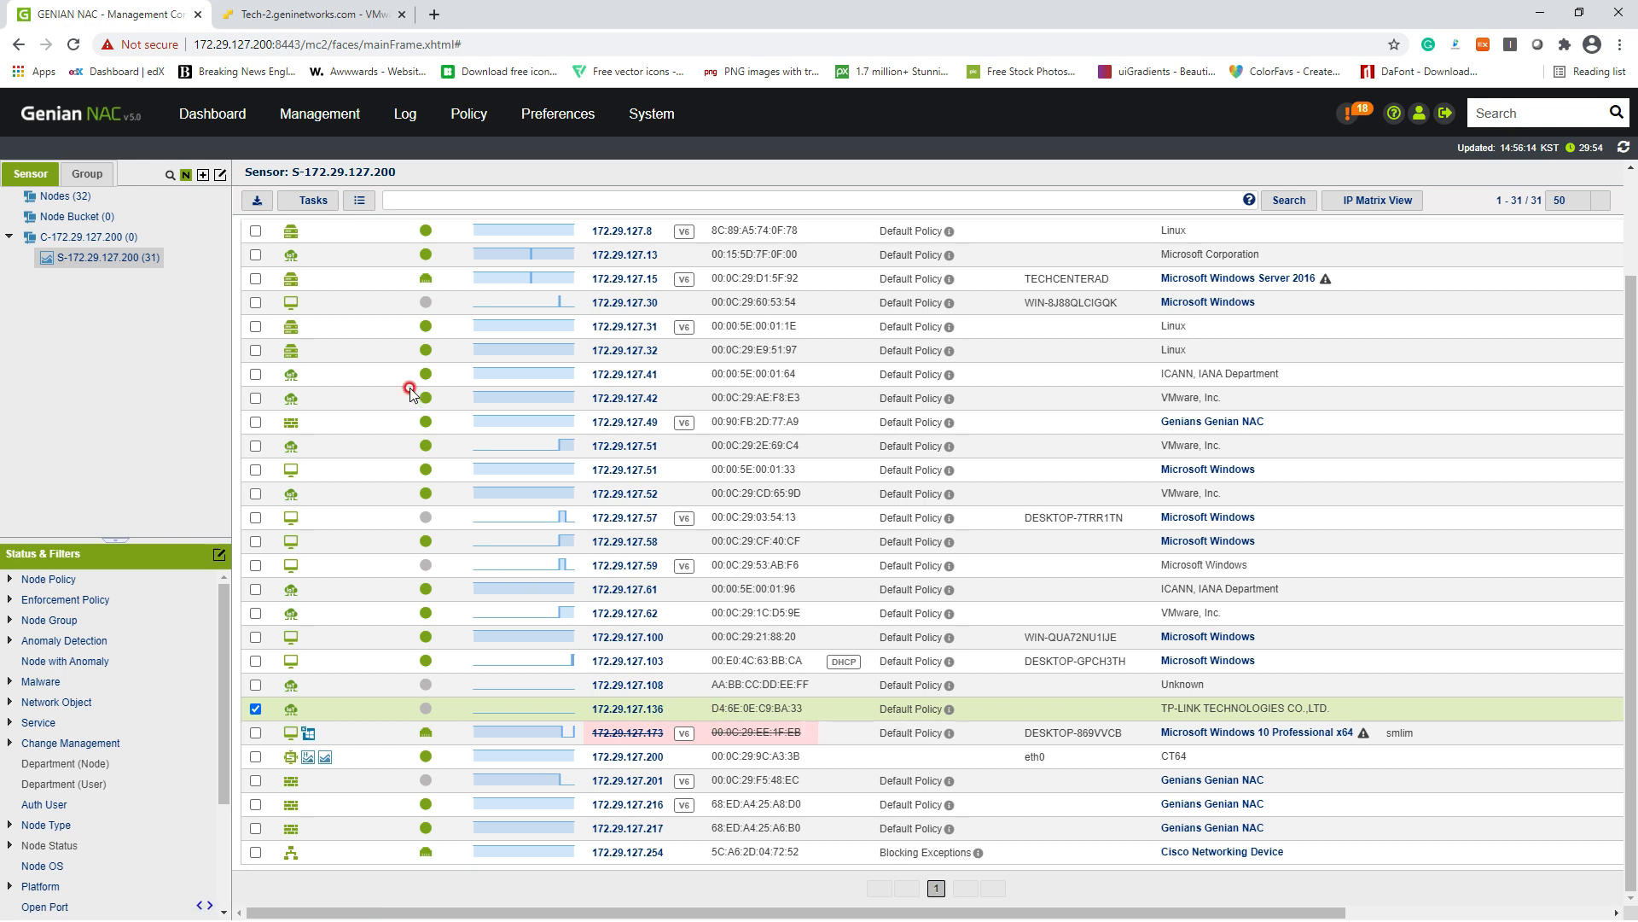
pyautogui.click(313, 200)
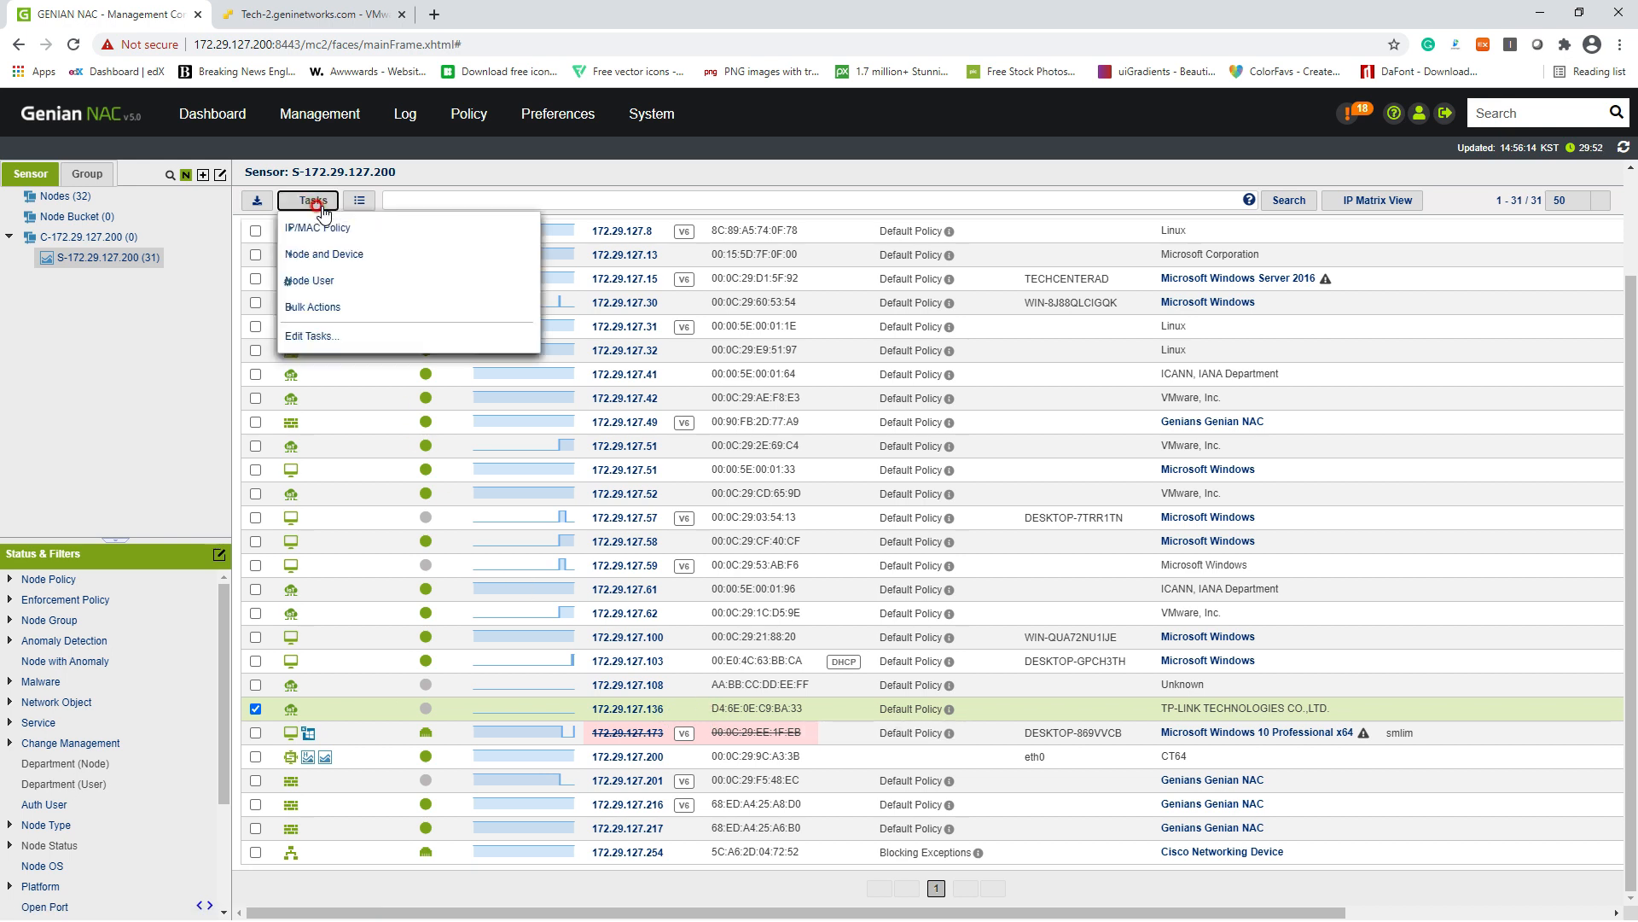
pyautogui.click(255, 709)
pyautogui.scroll(3, 268, 730)
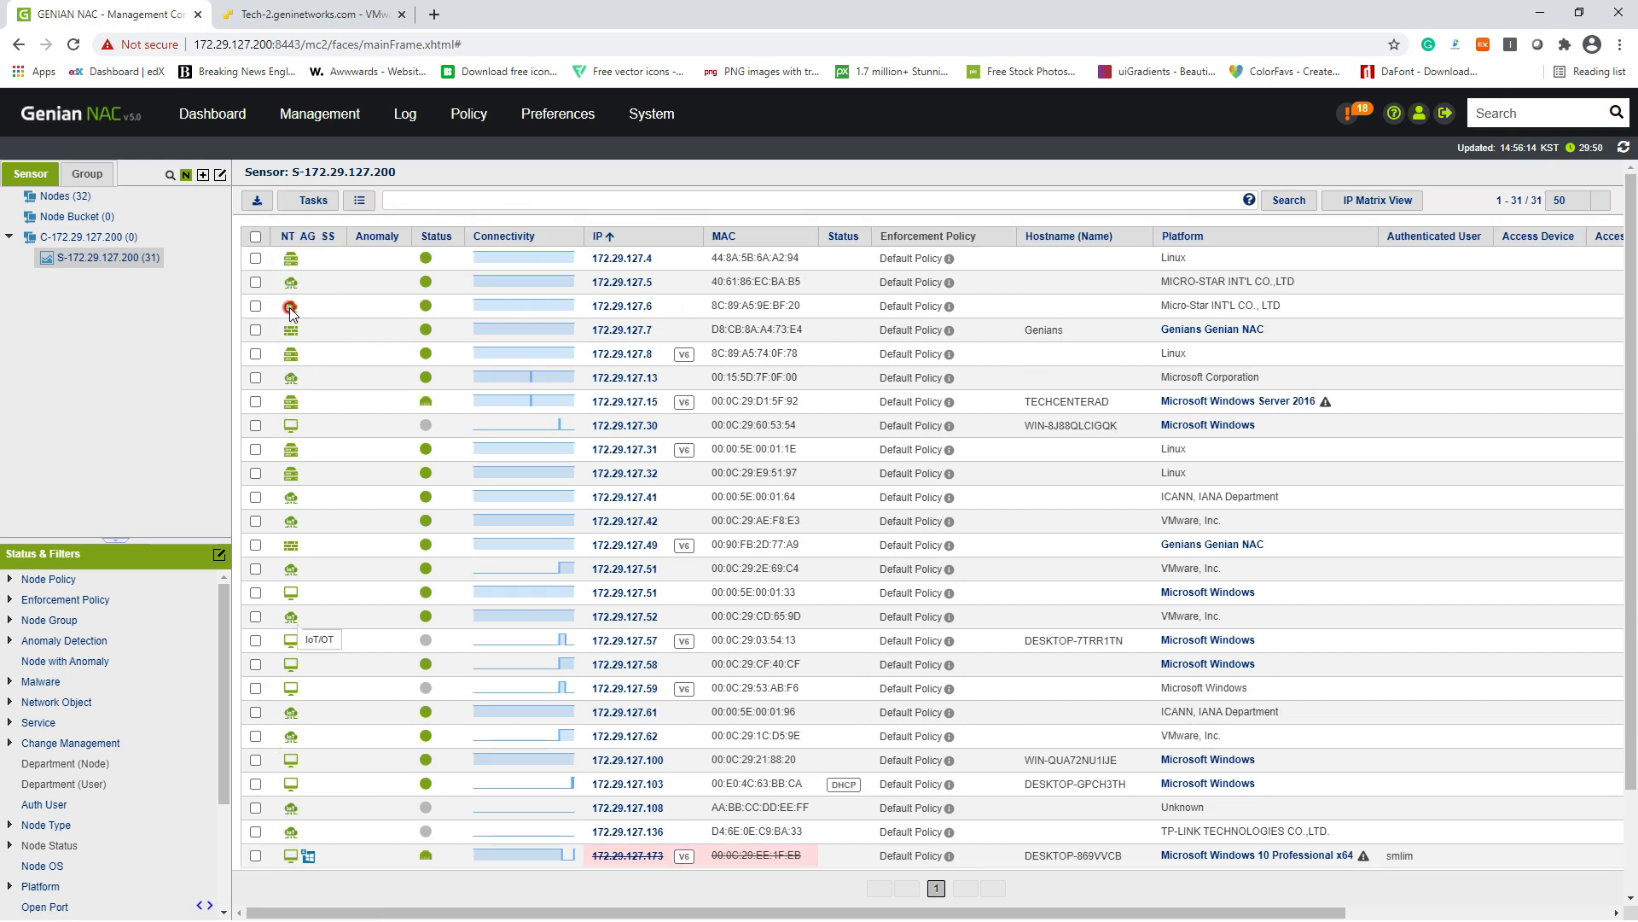
pyautogui.click(256, 260)
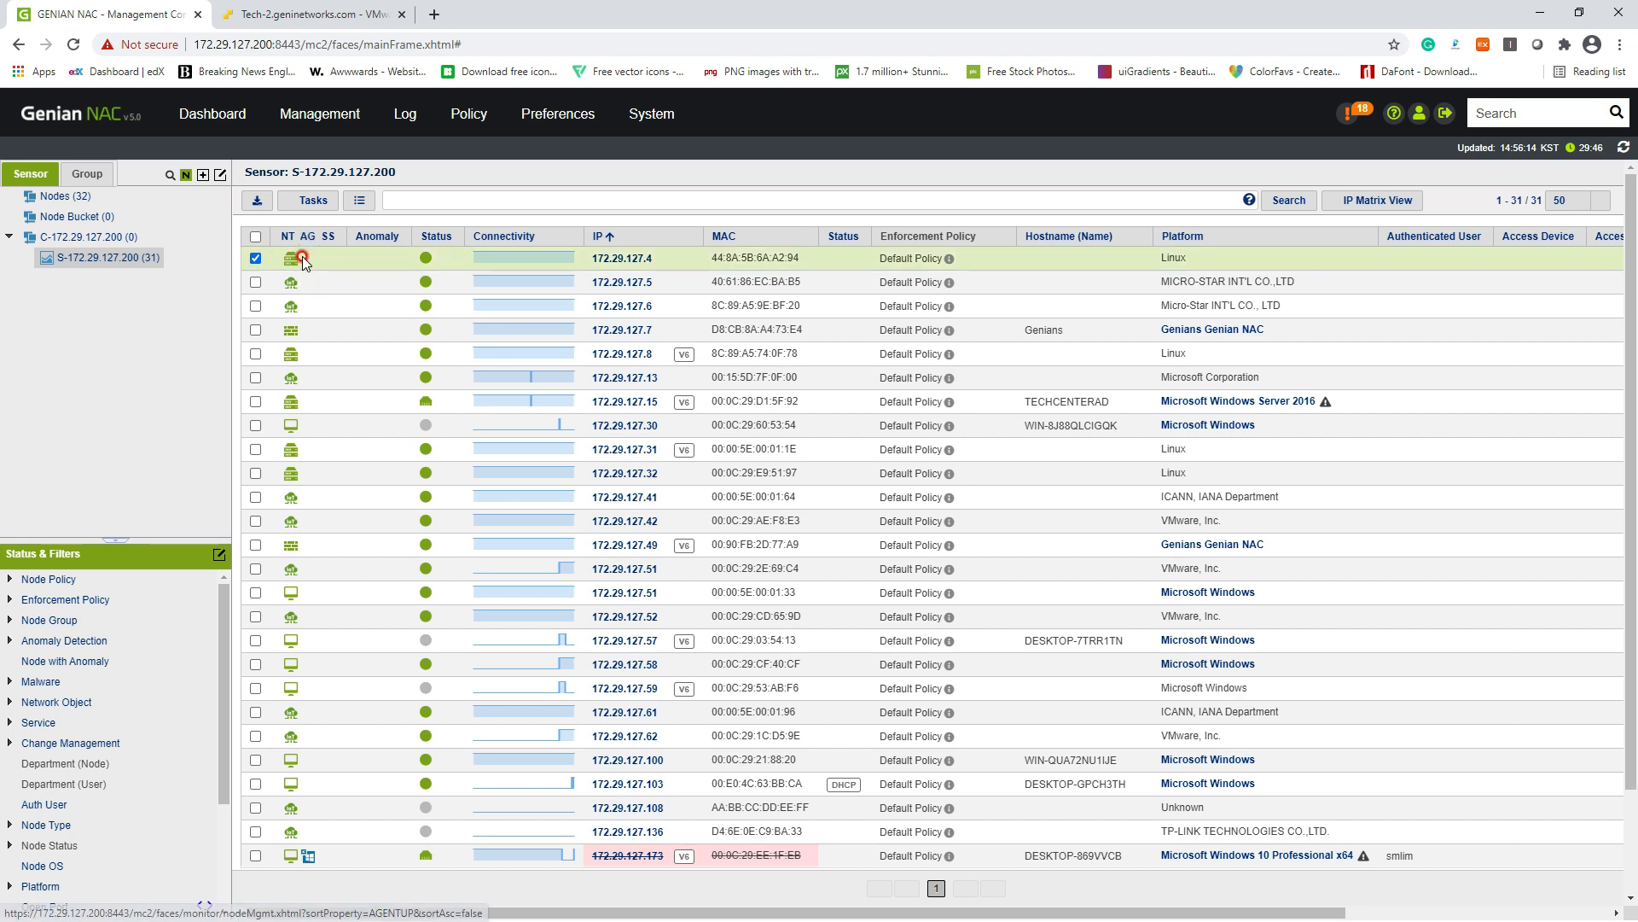
pyautogui.click(313, 200)
pyautogui.moveTo(322, 230)
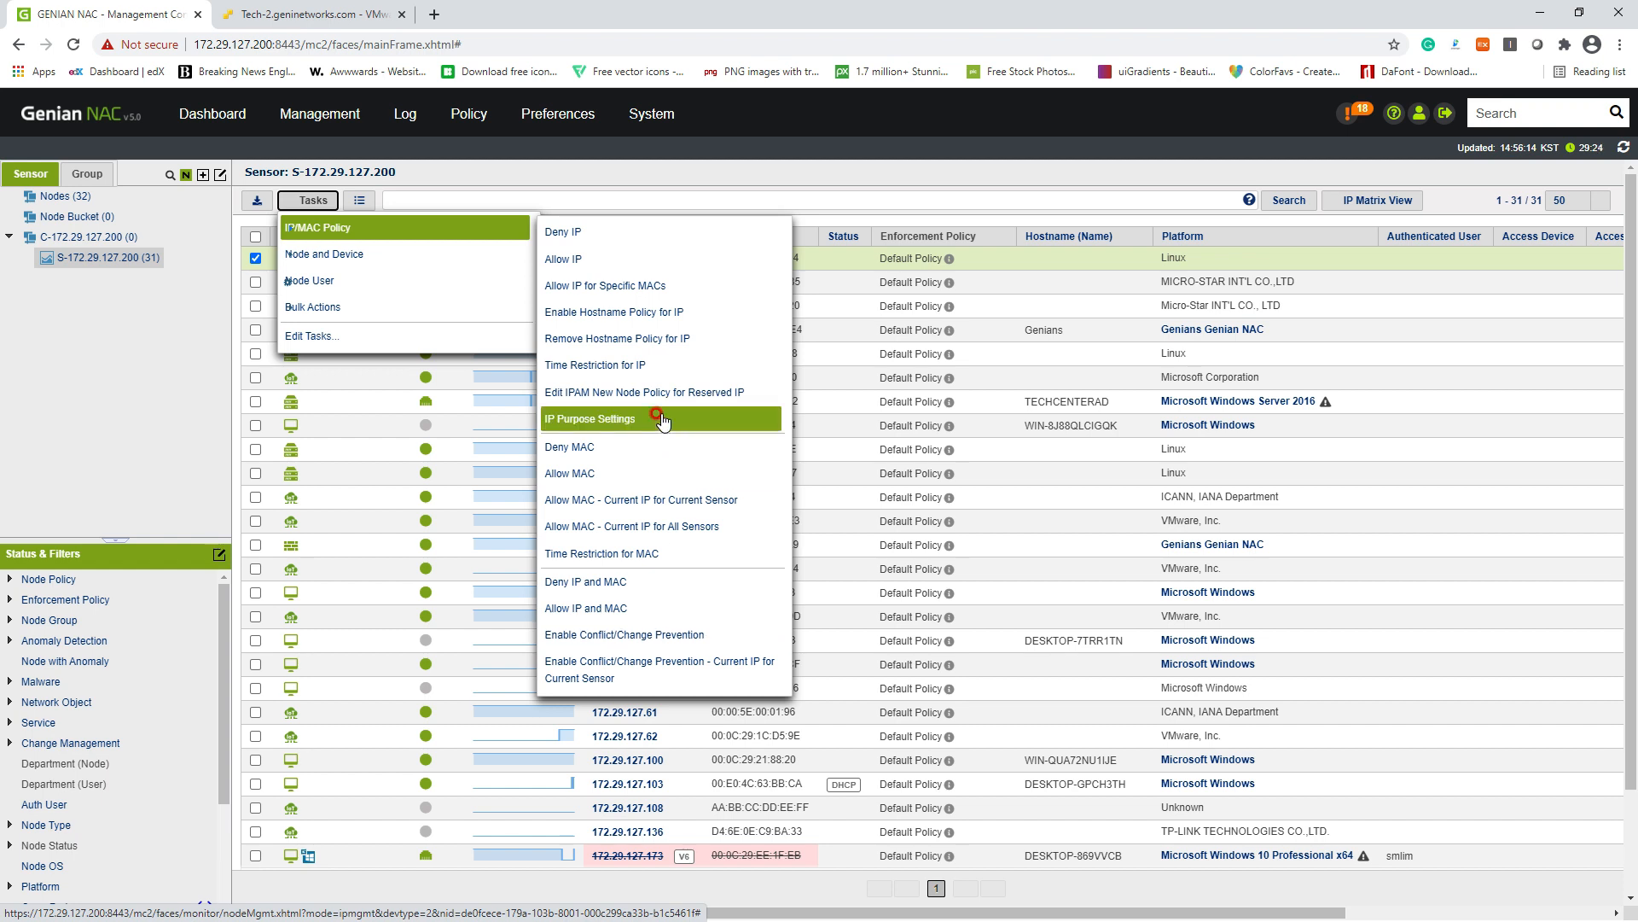
pyautogui.click(659, 291)
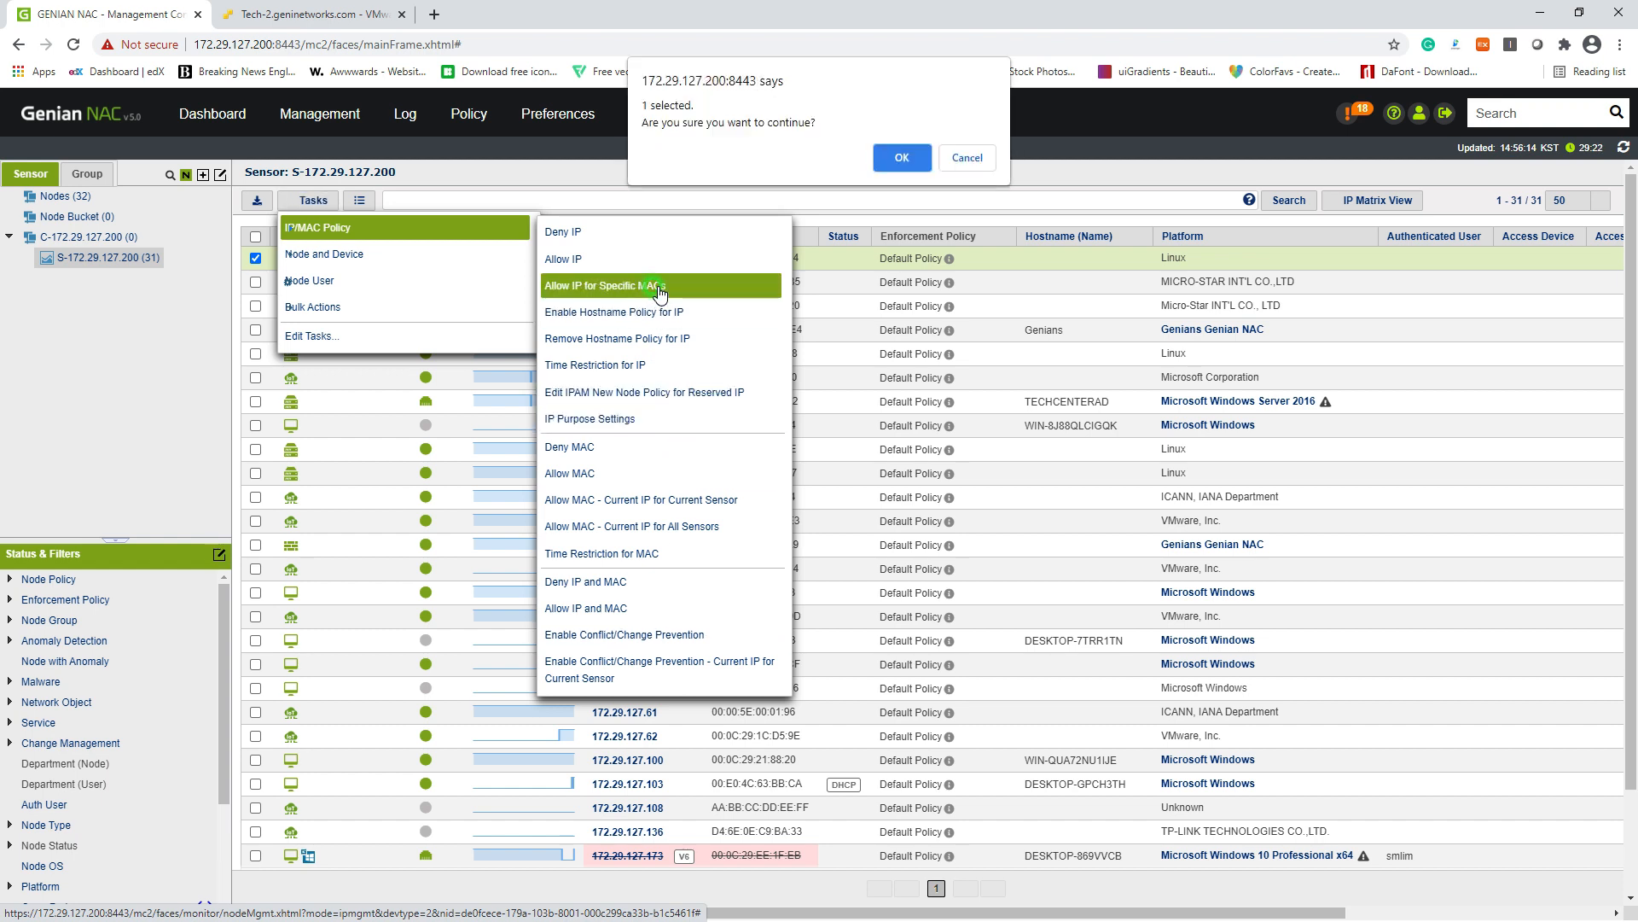
pyautogui.click(897, 157)
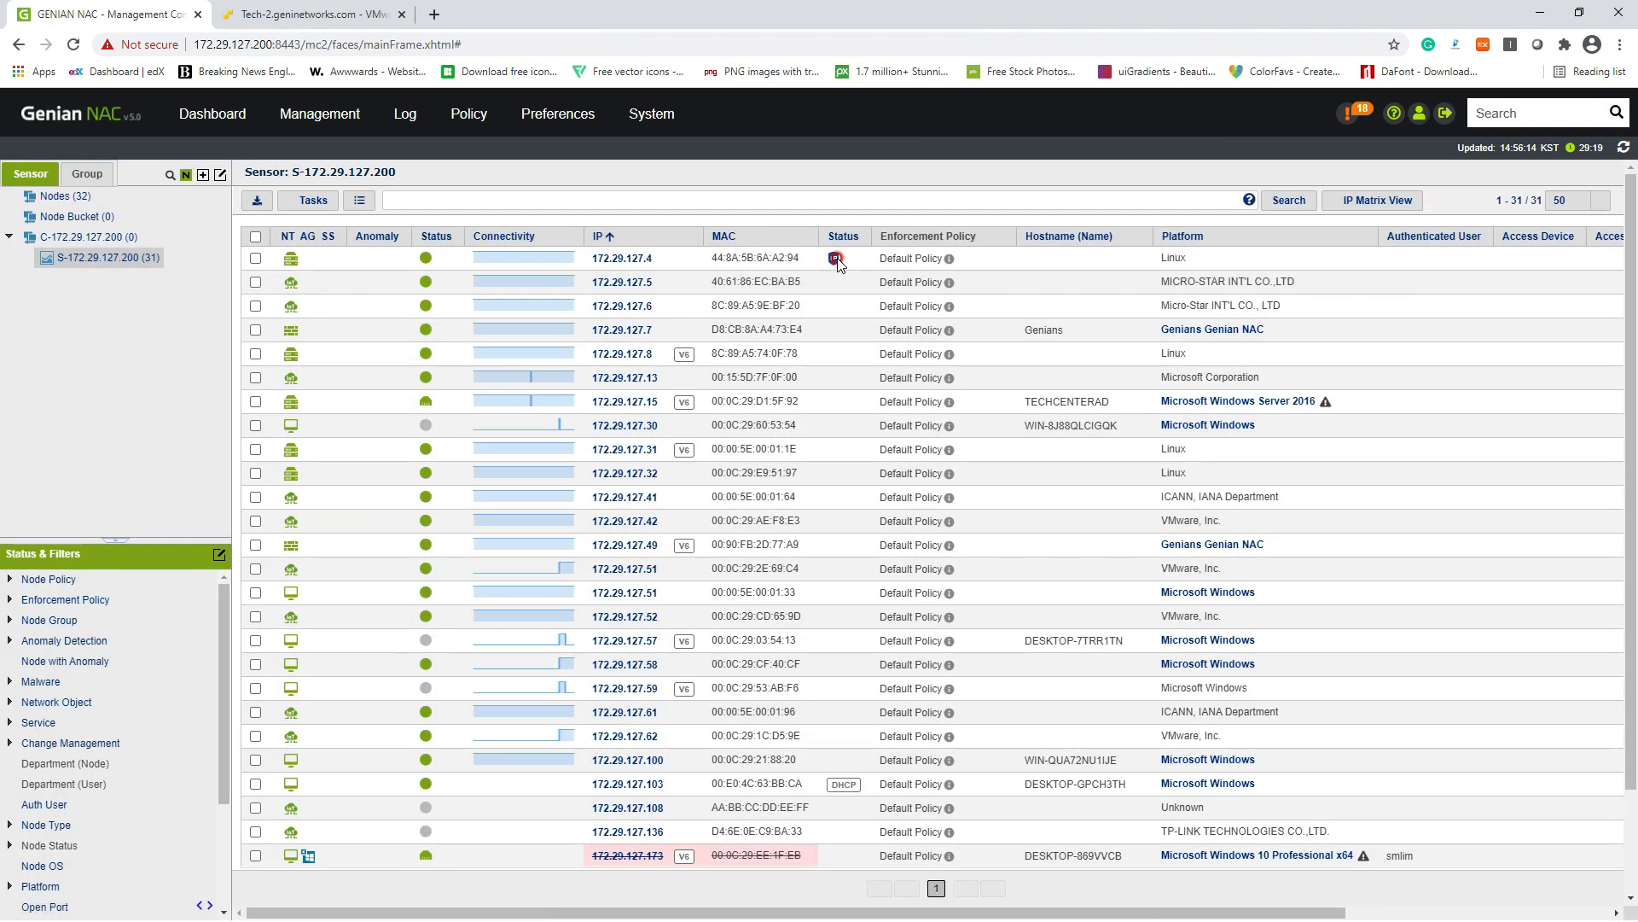
pyautogui.moveTo(828, 265)
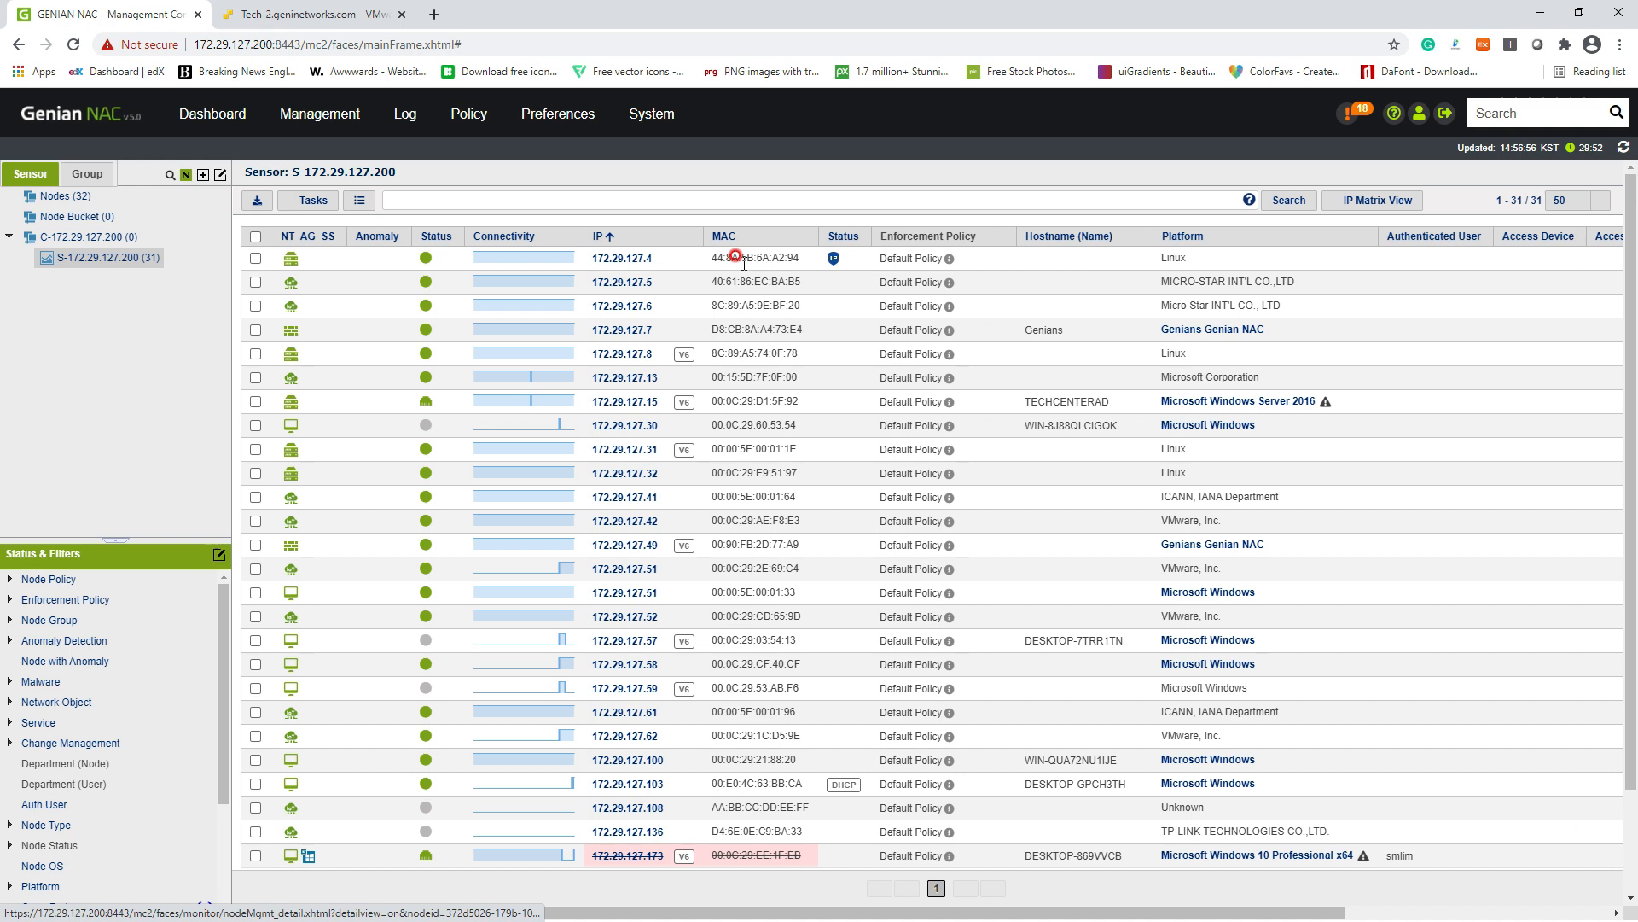
# Step: Copy the IP address 172.29.127.4 from the node list
pyautogui.moveTo(713, 260); pyautogui.dragTo(784, 256)
pyautogui.click(780, 256)
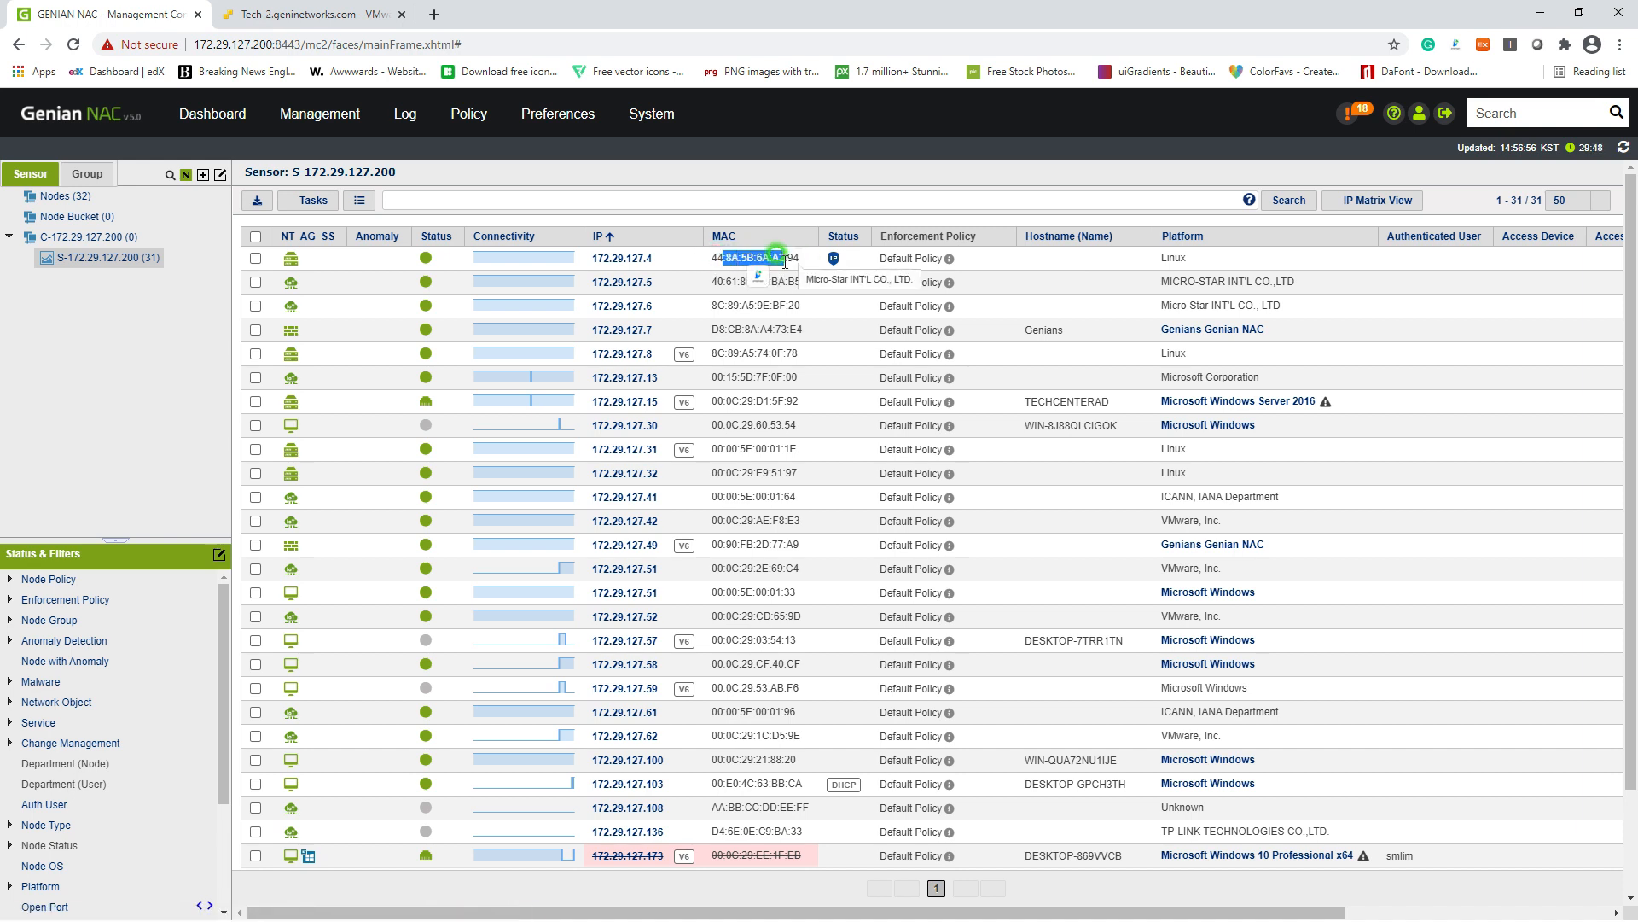
pyautogui.click(732, 267)
pyautogui.moveTo(590, 259); pyautogui.dragTo(652, 256)
pyautogui.click(659, 258)
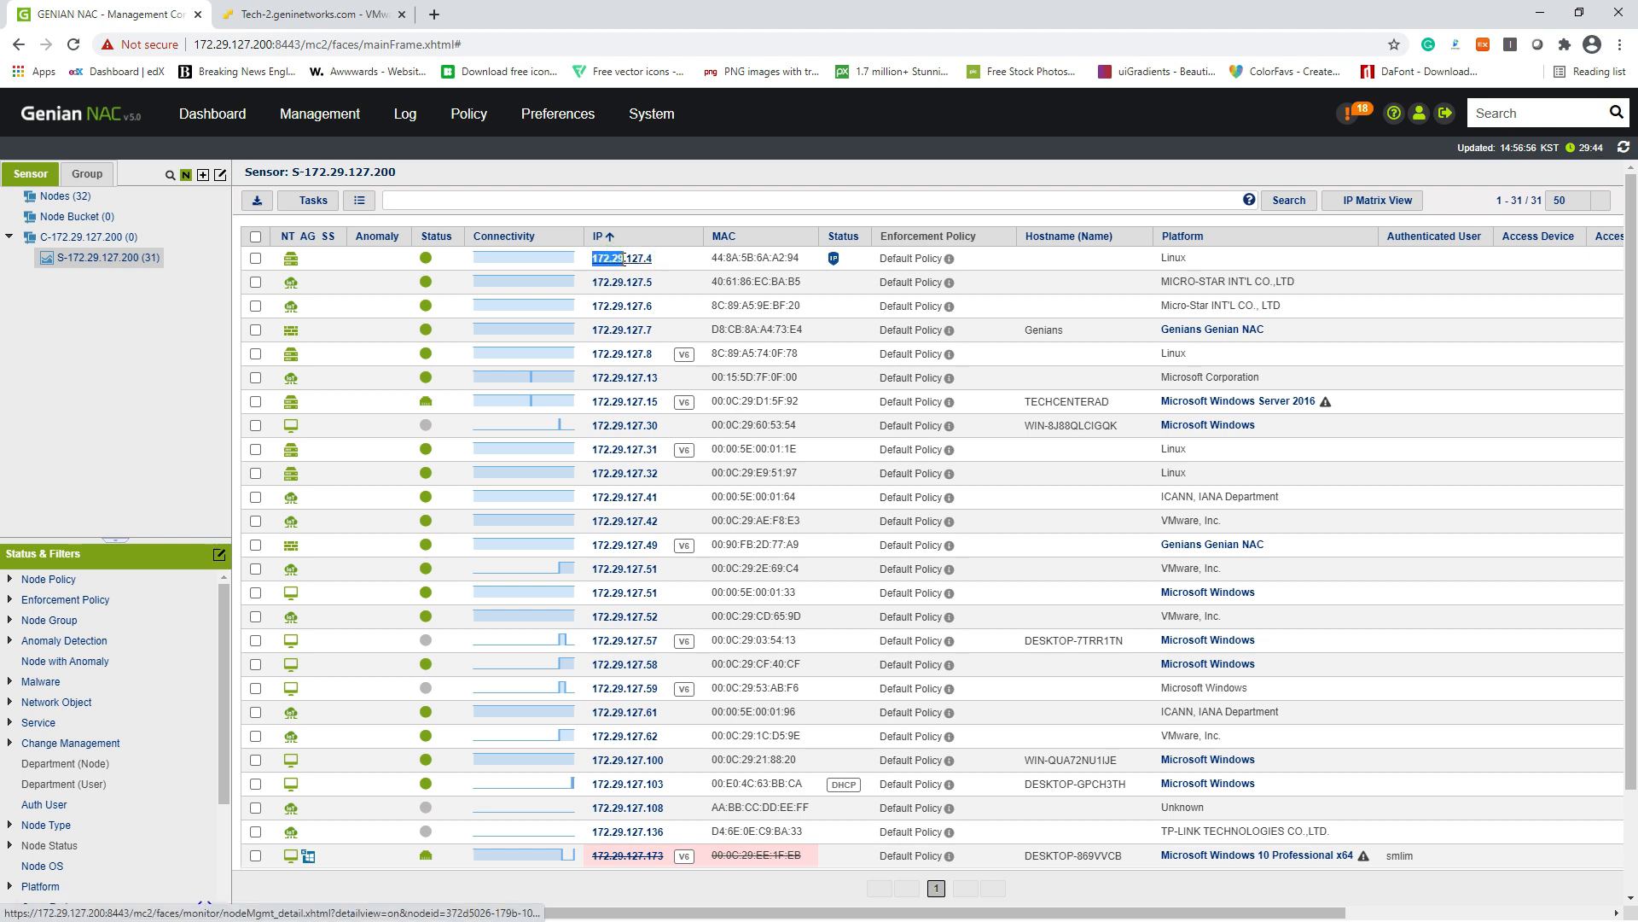
pyautogui.doubleClick(651, 258)
pyautogui.rightClick(651, 259)
pyautogui.click(669, 393)
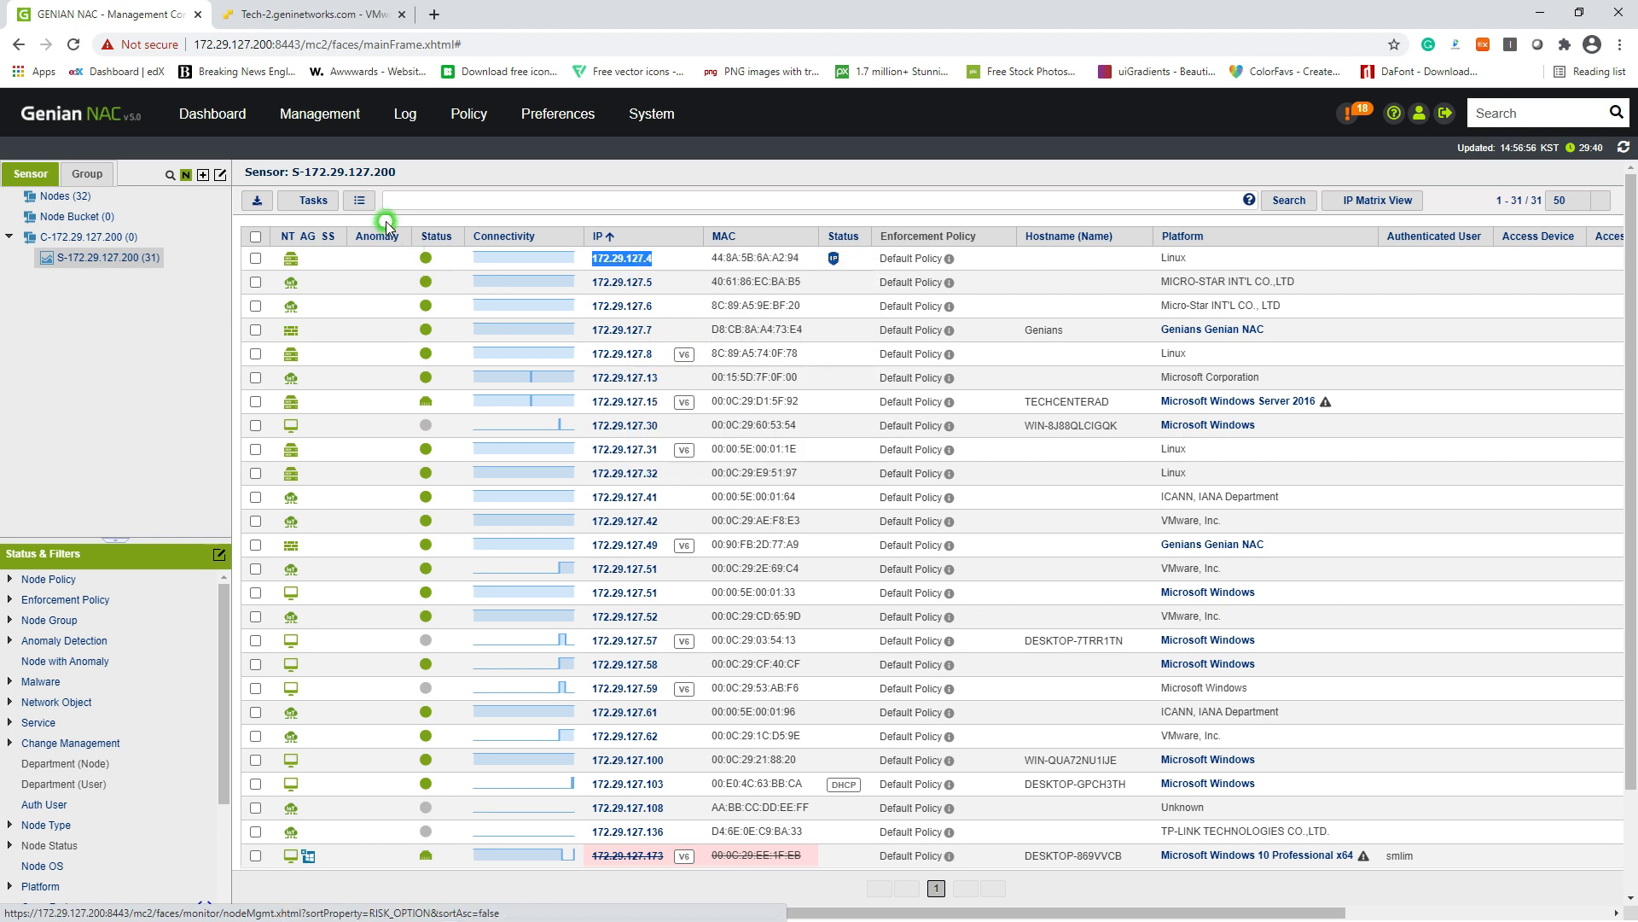
# Step: Bring up the Tasks > Node and Device submenu
pyautogui.click(313, 200)
pyautogui.click(325, 232)
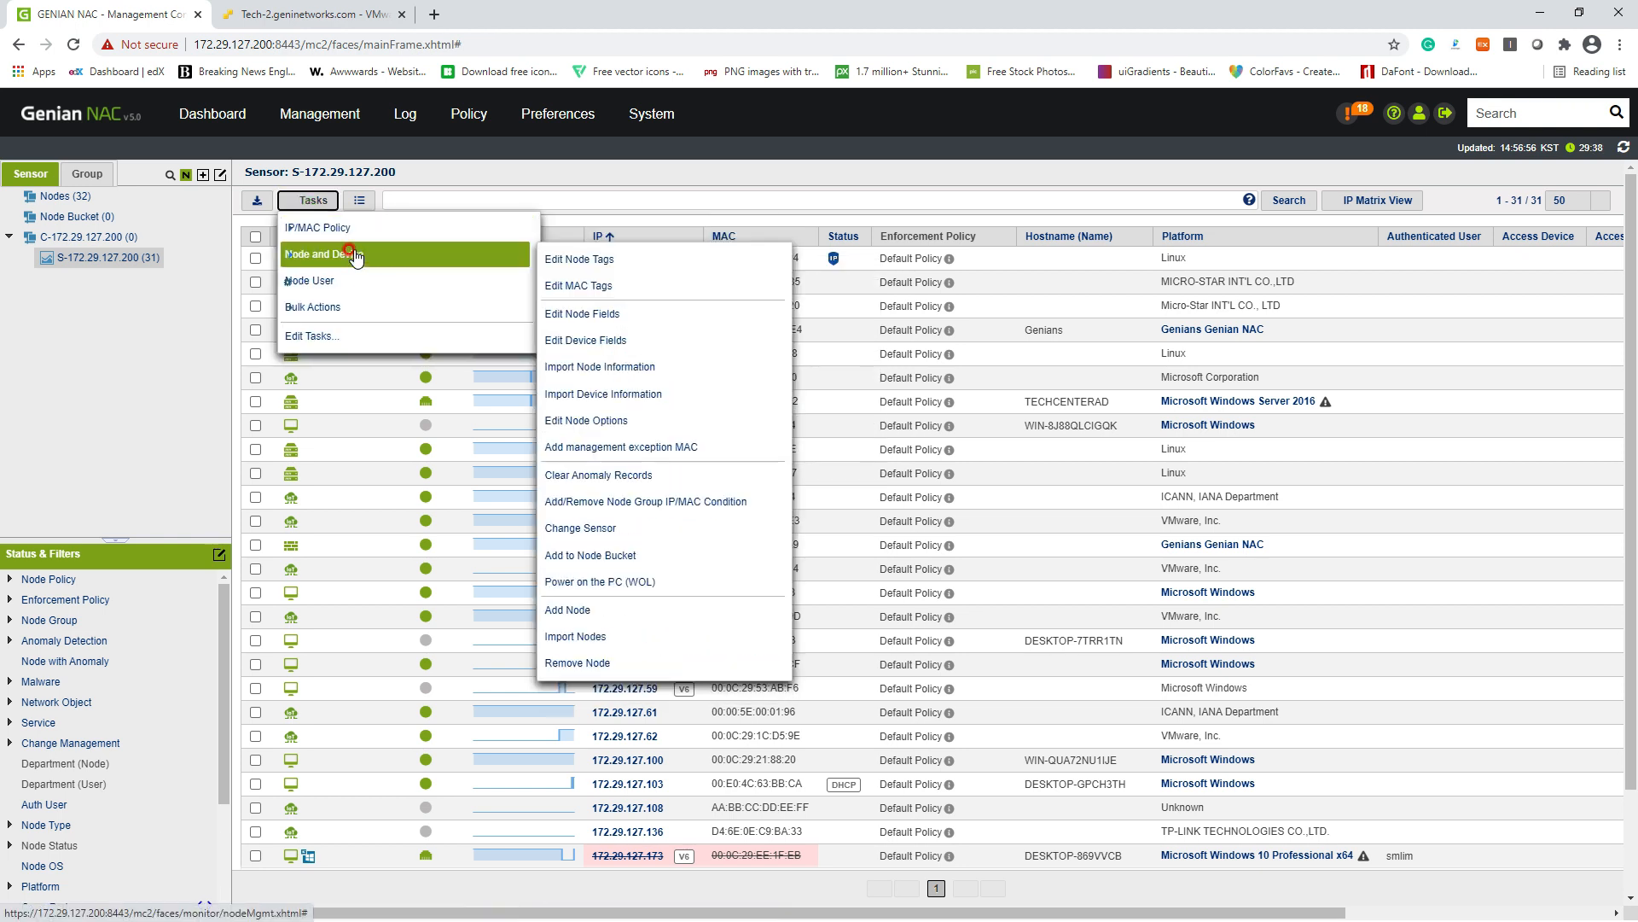
pyautogui.click(354, 254)
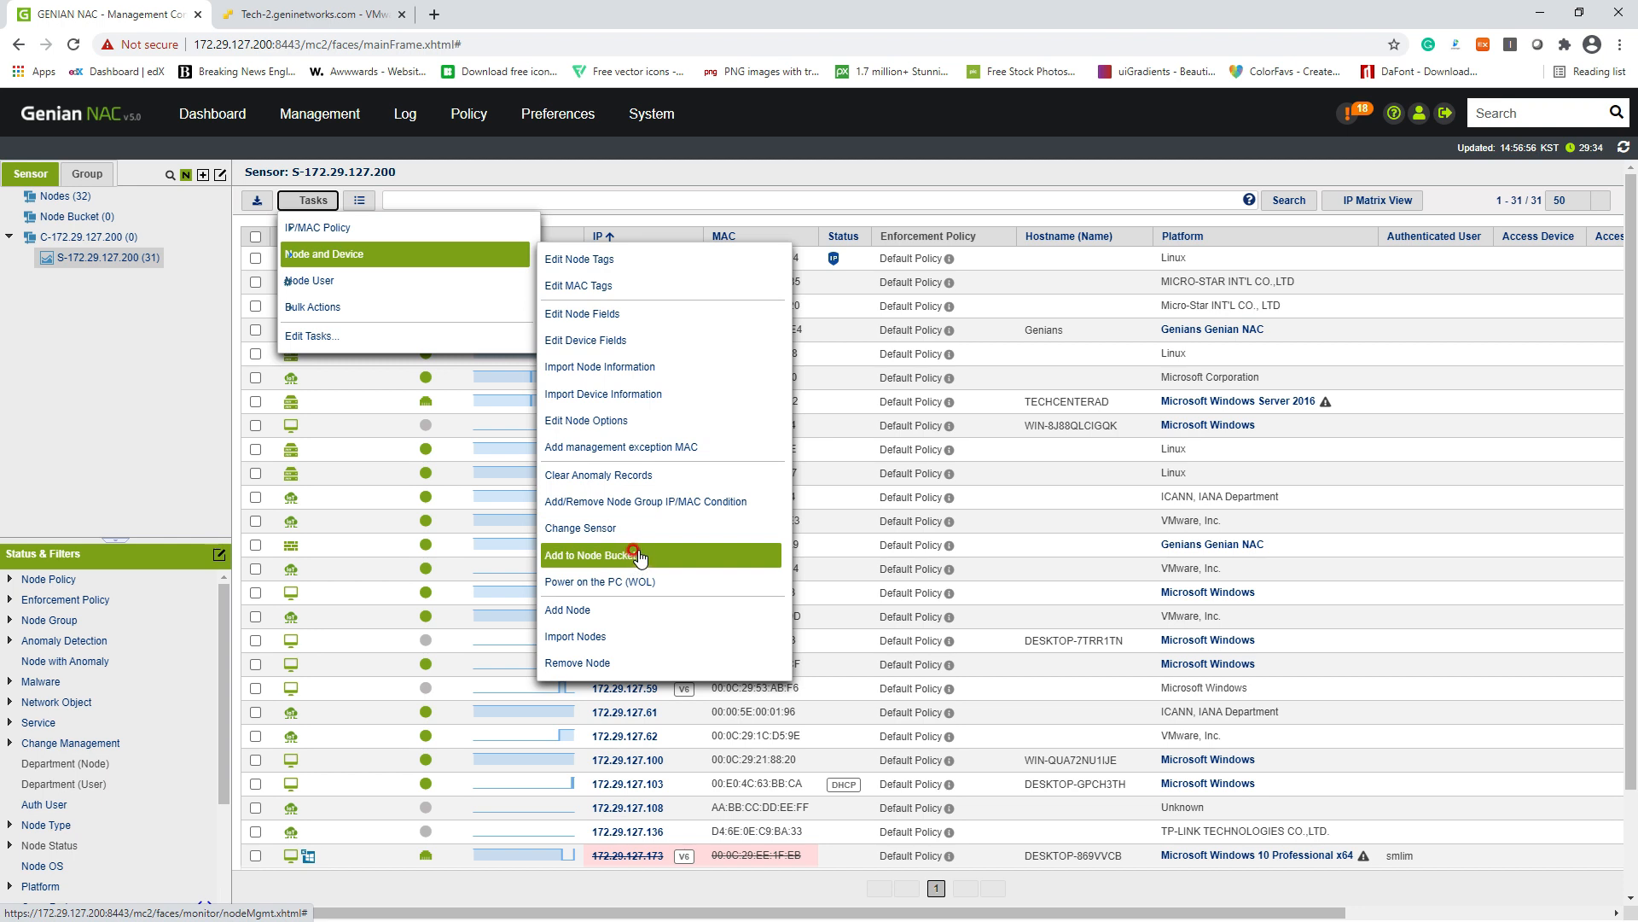
# Step: Add a node with IP 172.29.127.4 and MAC AA:AA:AA:AA:AA:AA and save it
pyautogui.click(641, 610)
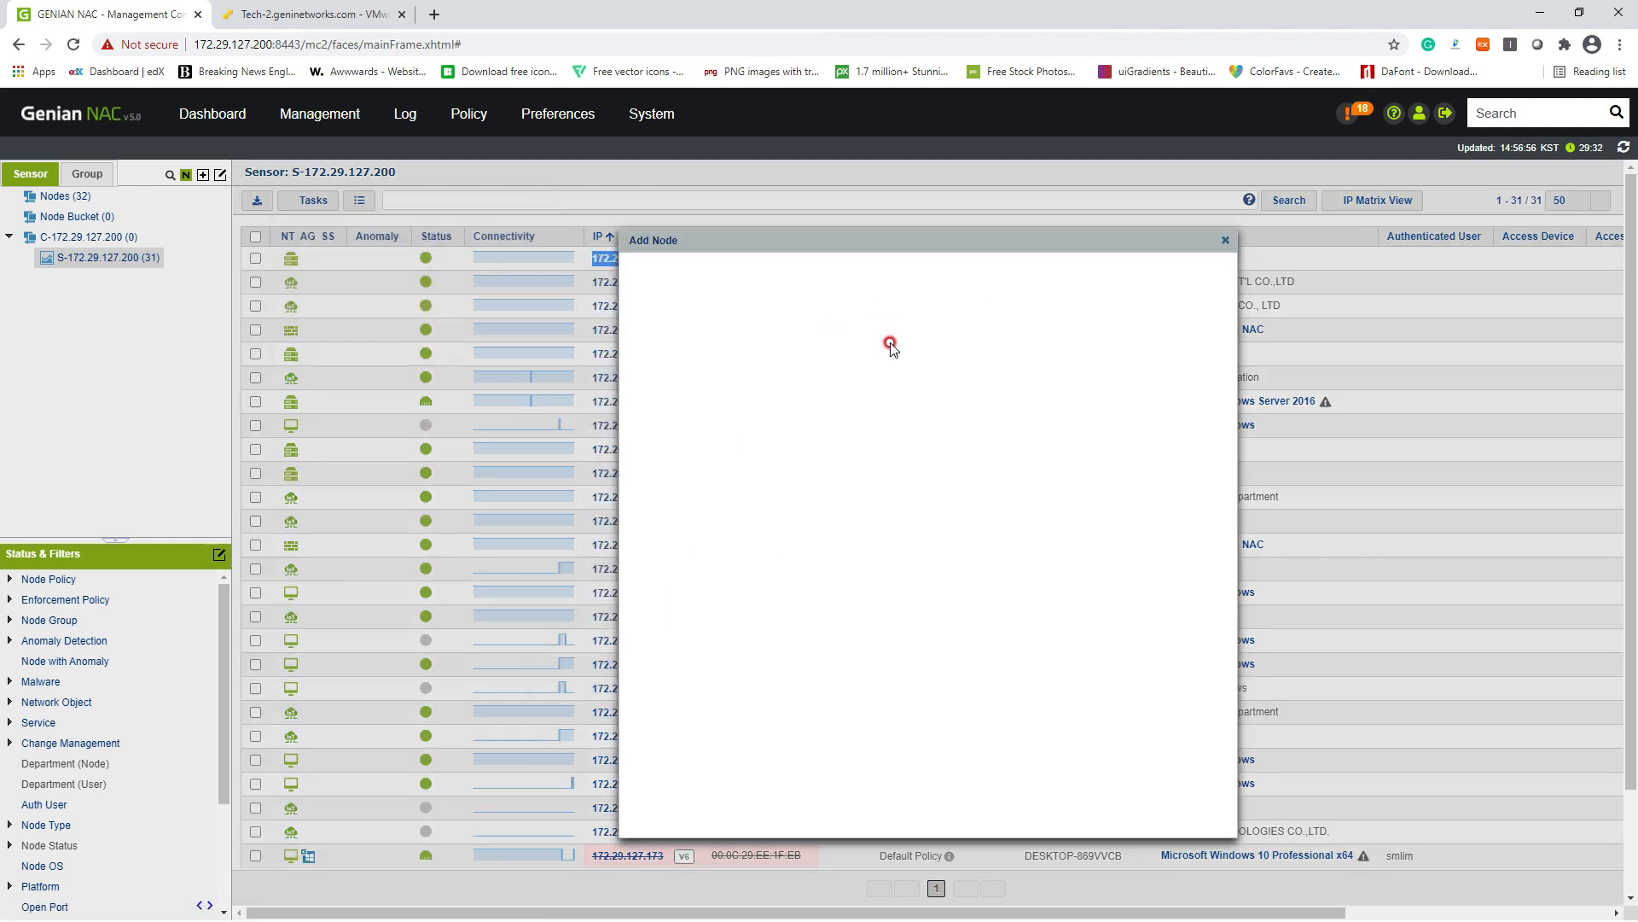
pyautogui.click(858, 343)
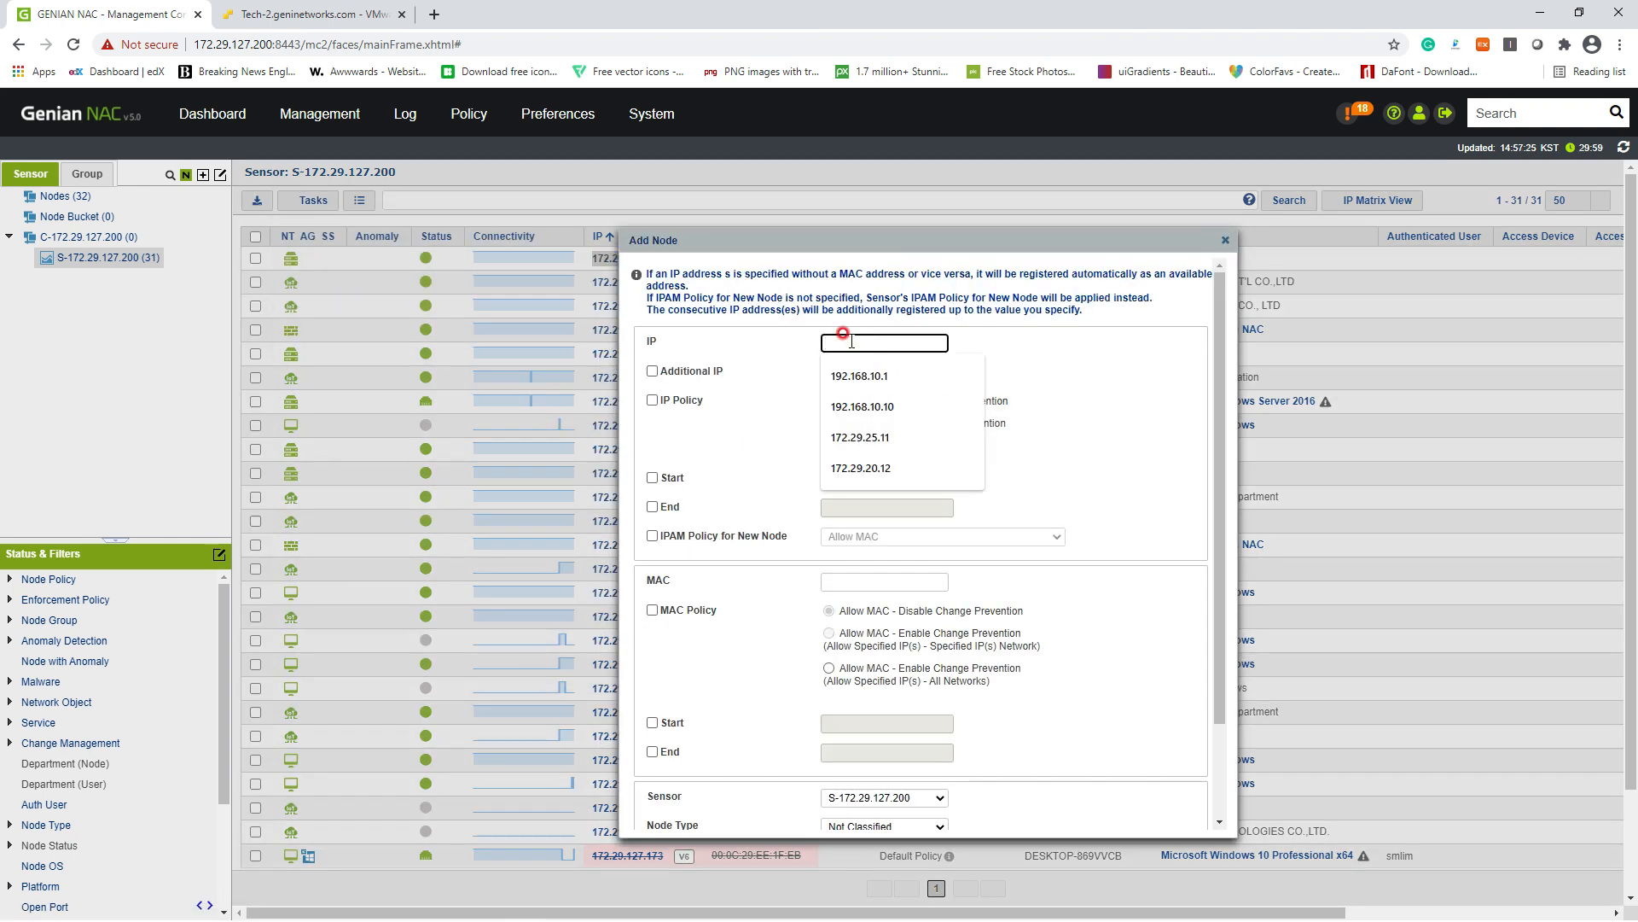
pyautogui.hotkey('ctrl', 'v')
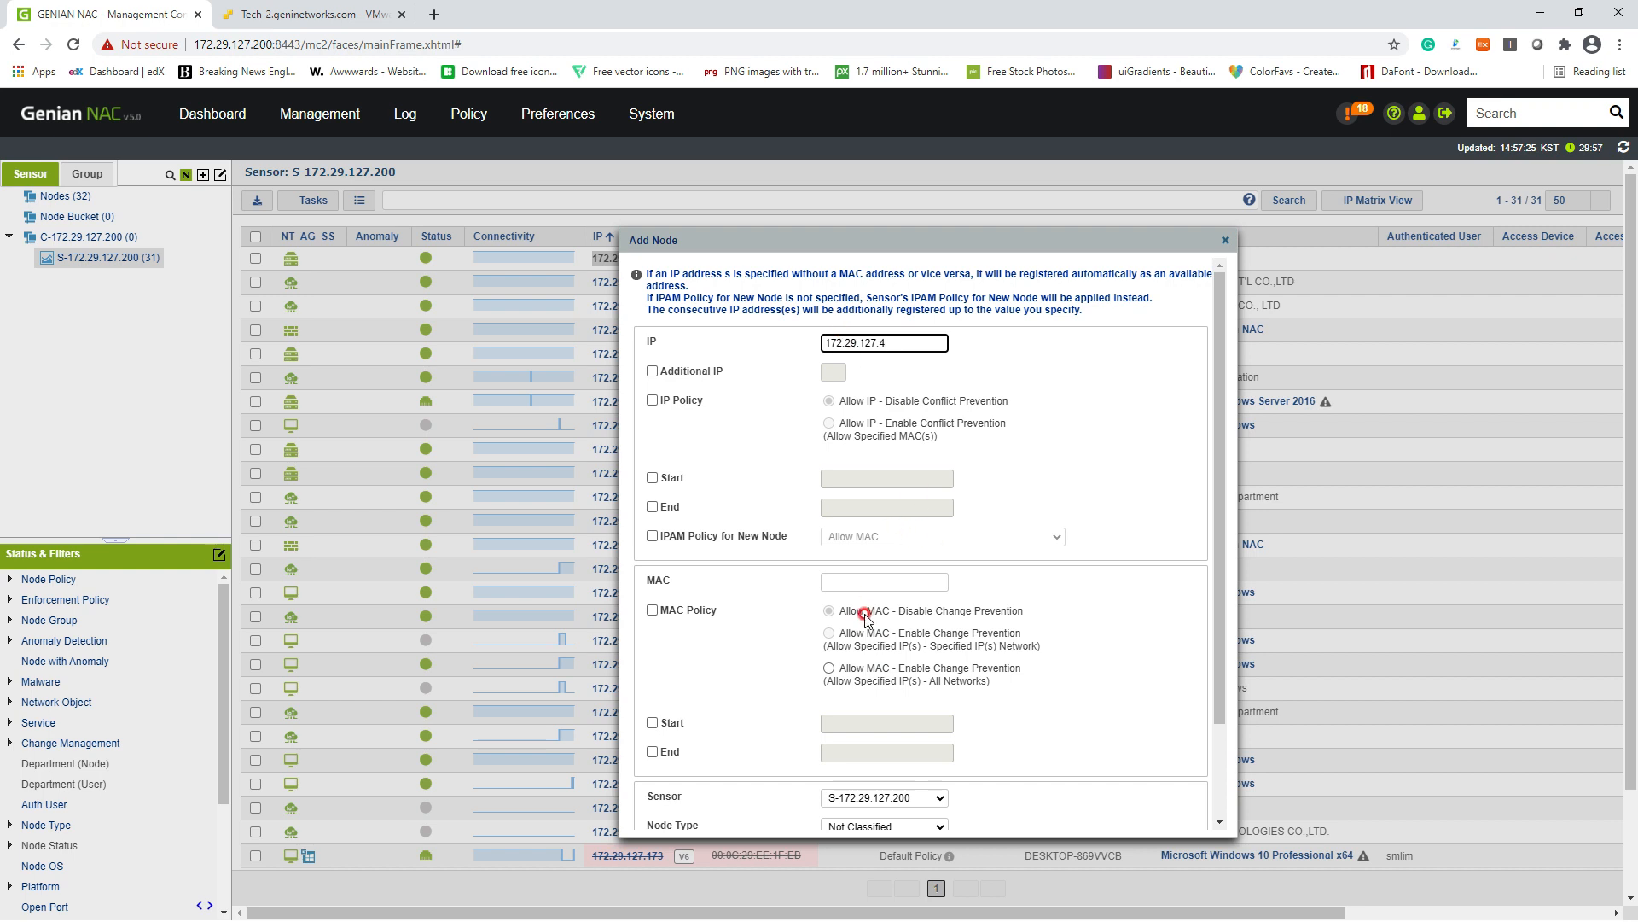
pyautogui.click(858, 580)
pyautogui.press('Down')
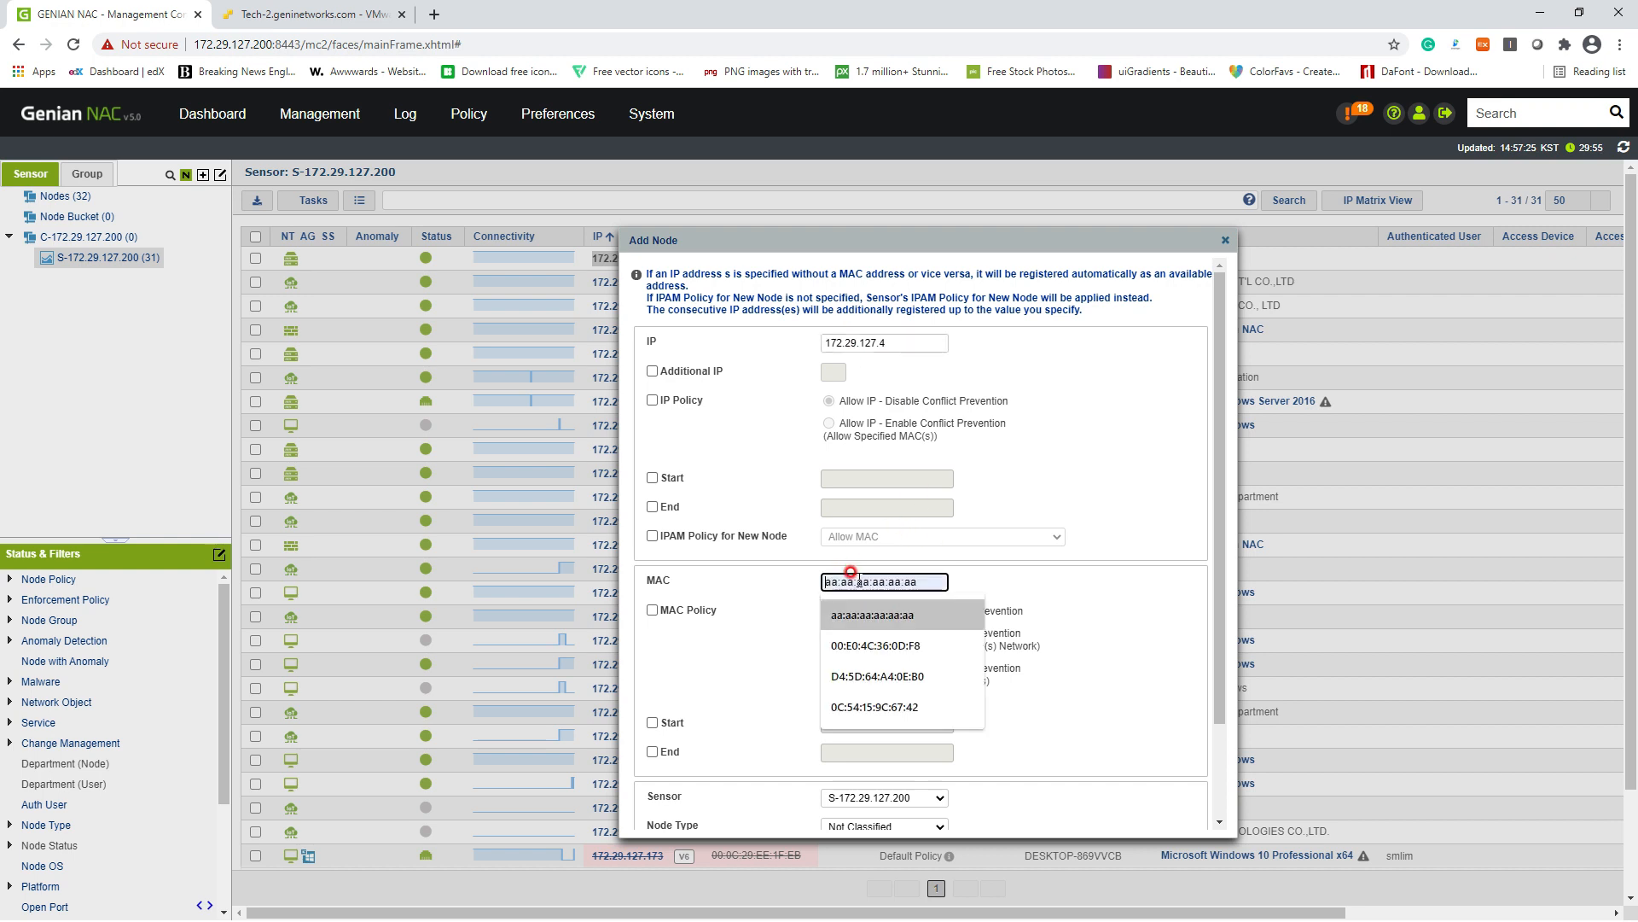
pyautogui.press('Return')
pyautogui.scroll(-1, 1056, 662)
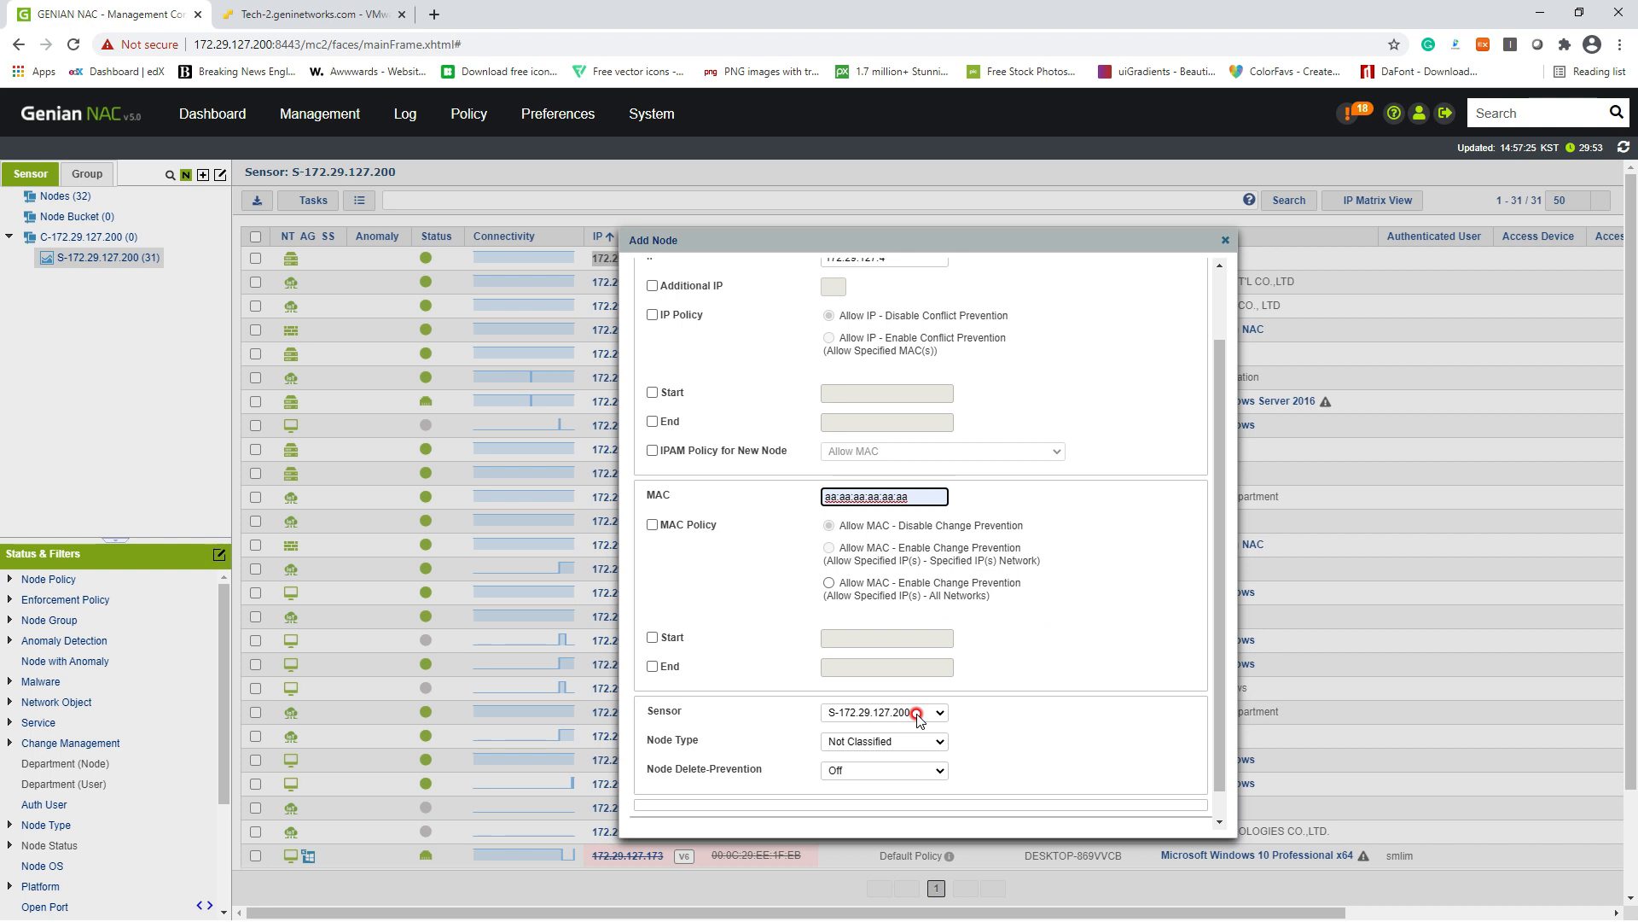
pyautogui.scroll(-1, 979, 755)
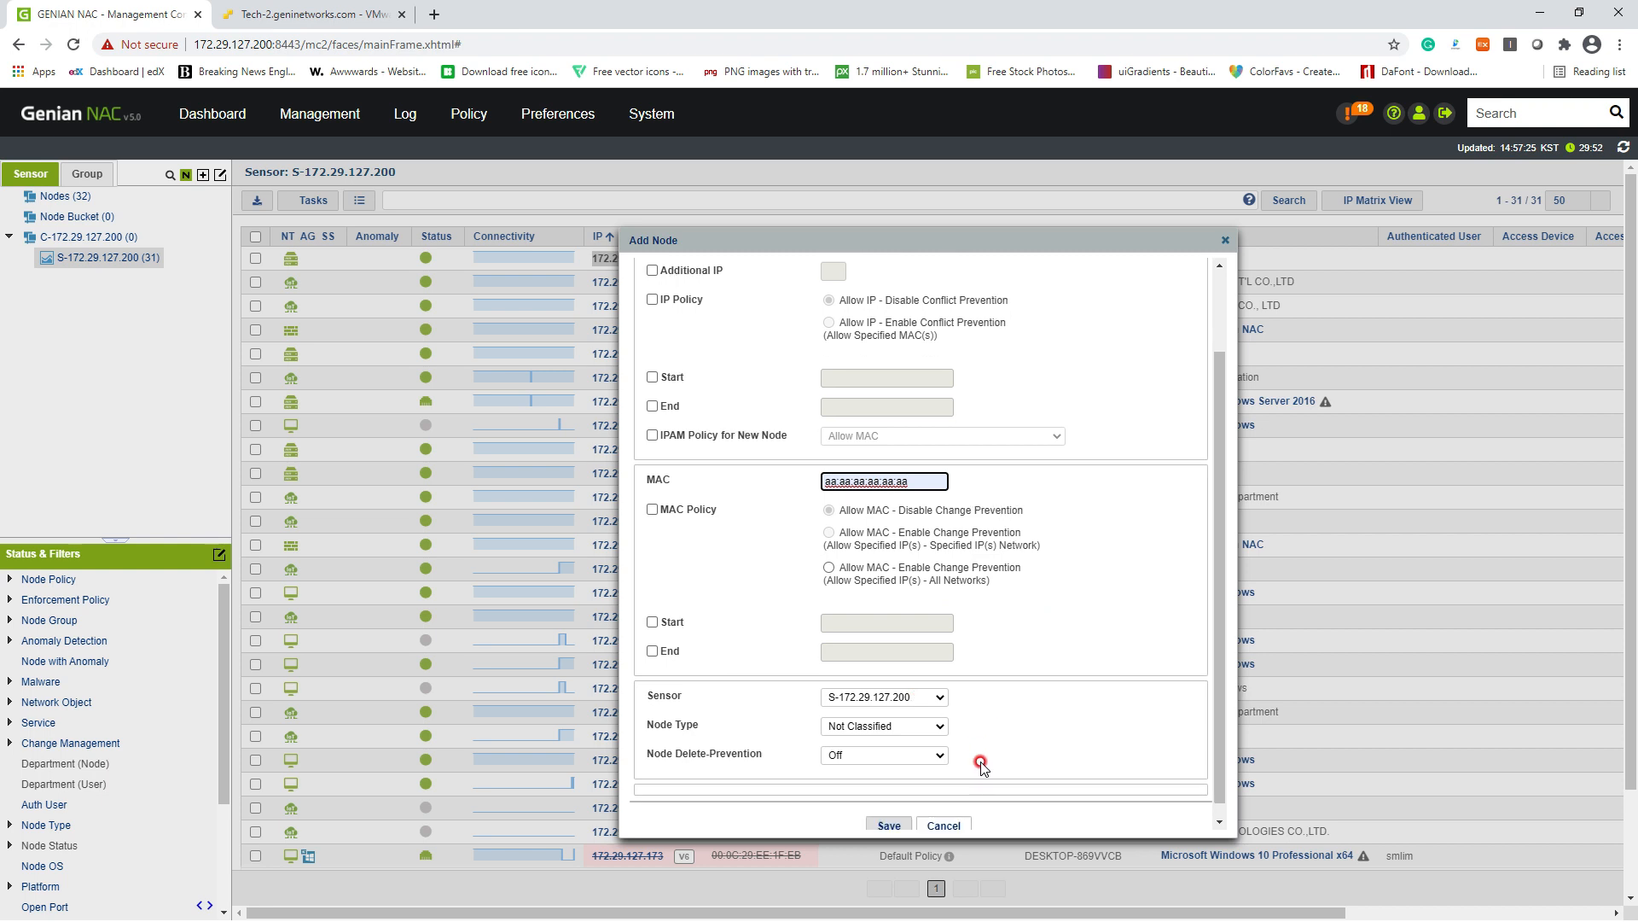
pyautogui.click(888, 812)
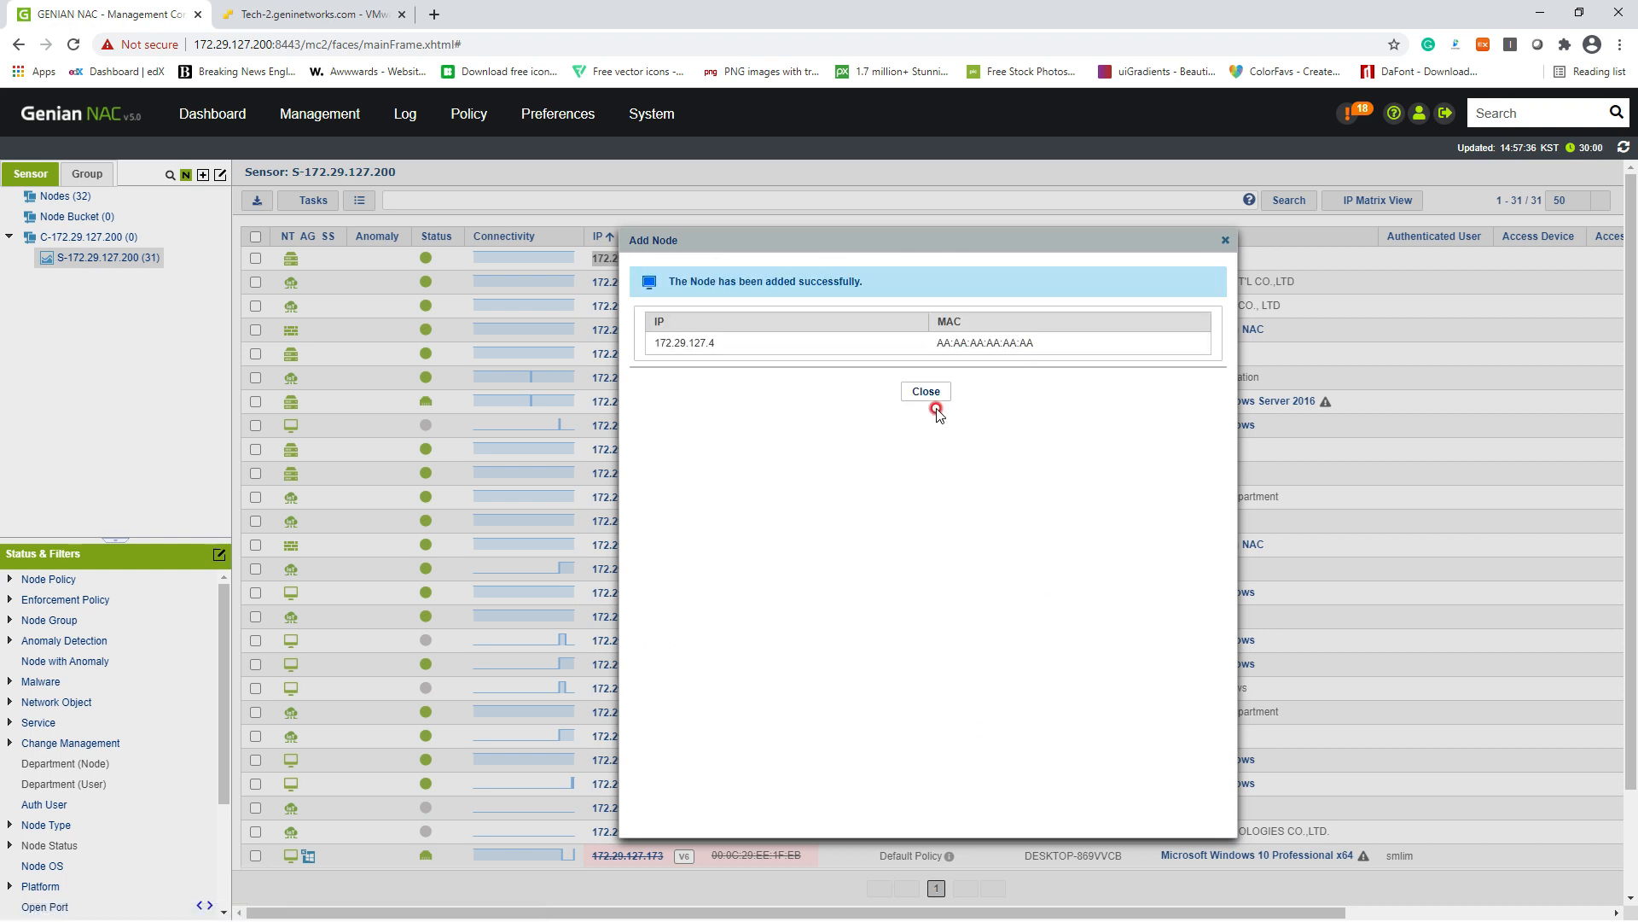
pyautogui.click(929, 380)
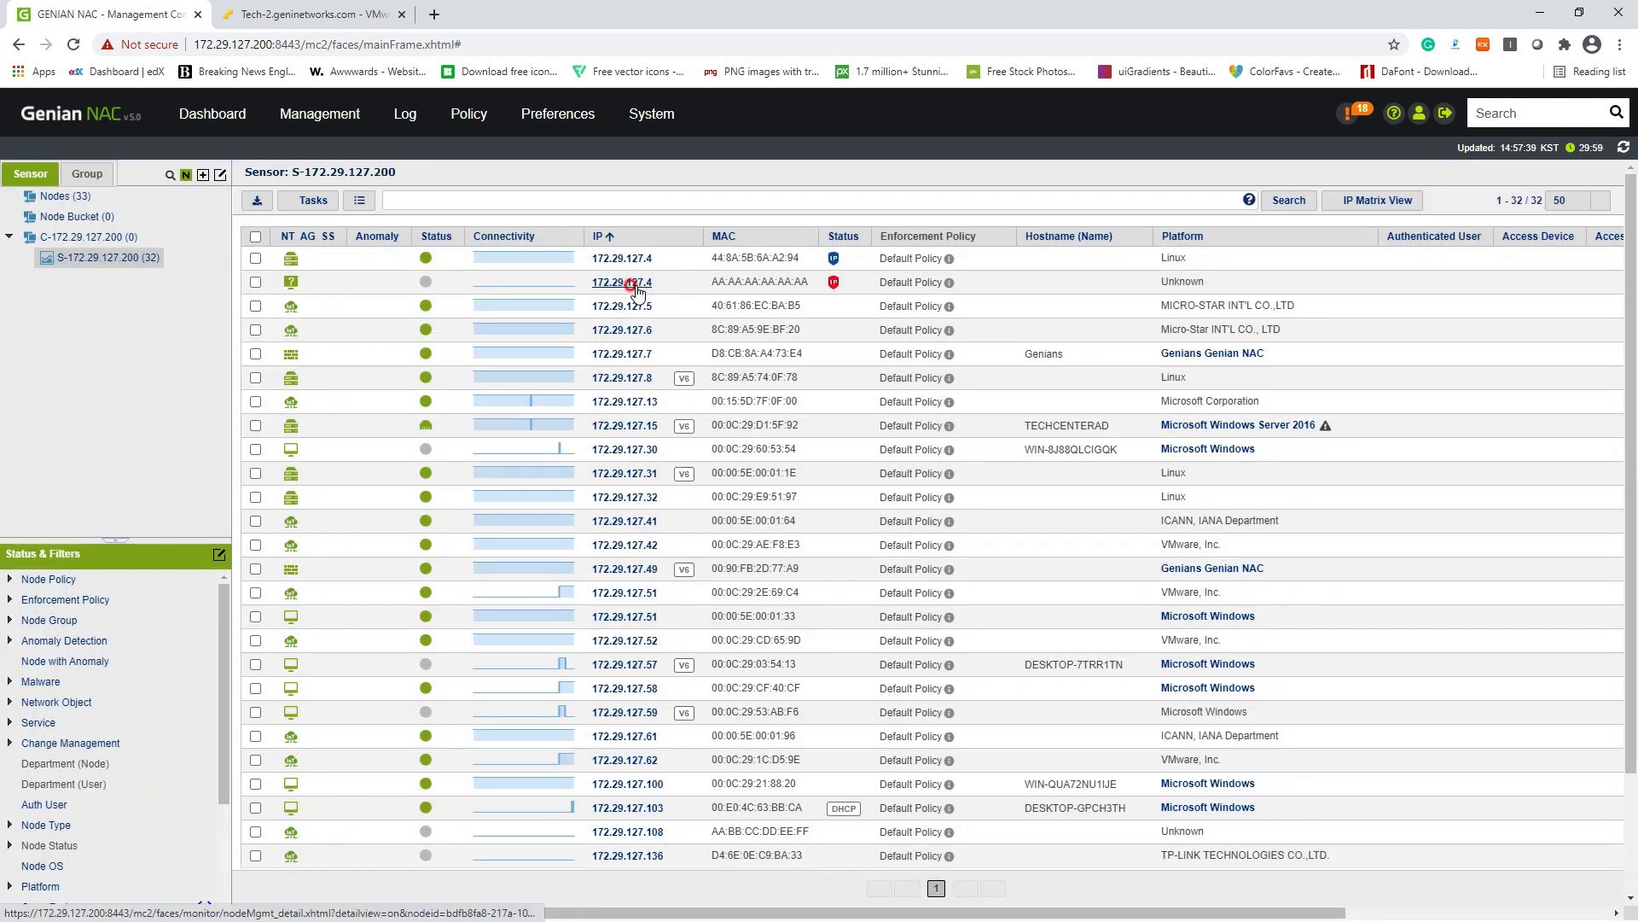
# Step: Open the detail page of the new AA:AA:AA:AA:AA:AA node
pyautogui.moveTo(802, 282); pyautogui.dragTo(715, 283)
pyautogui.click(690, 282)
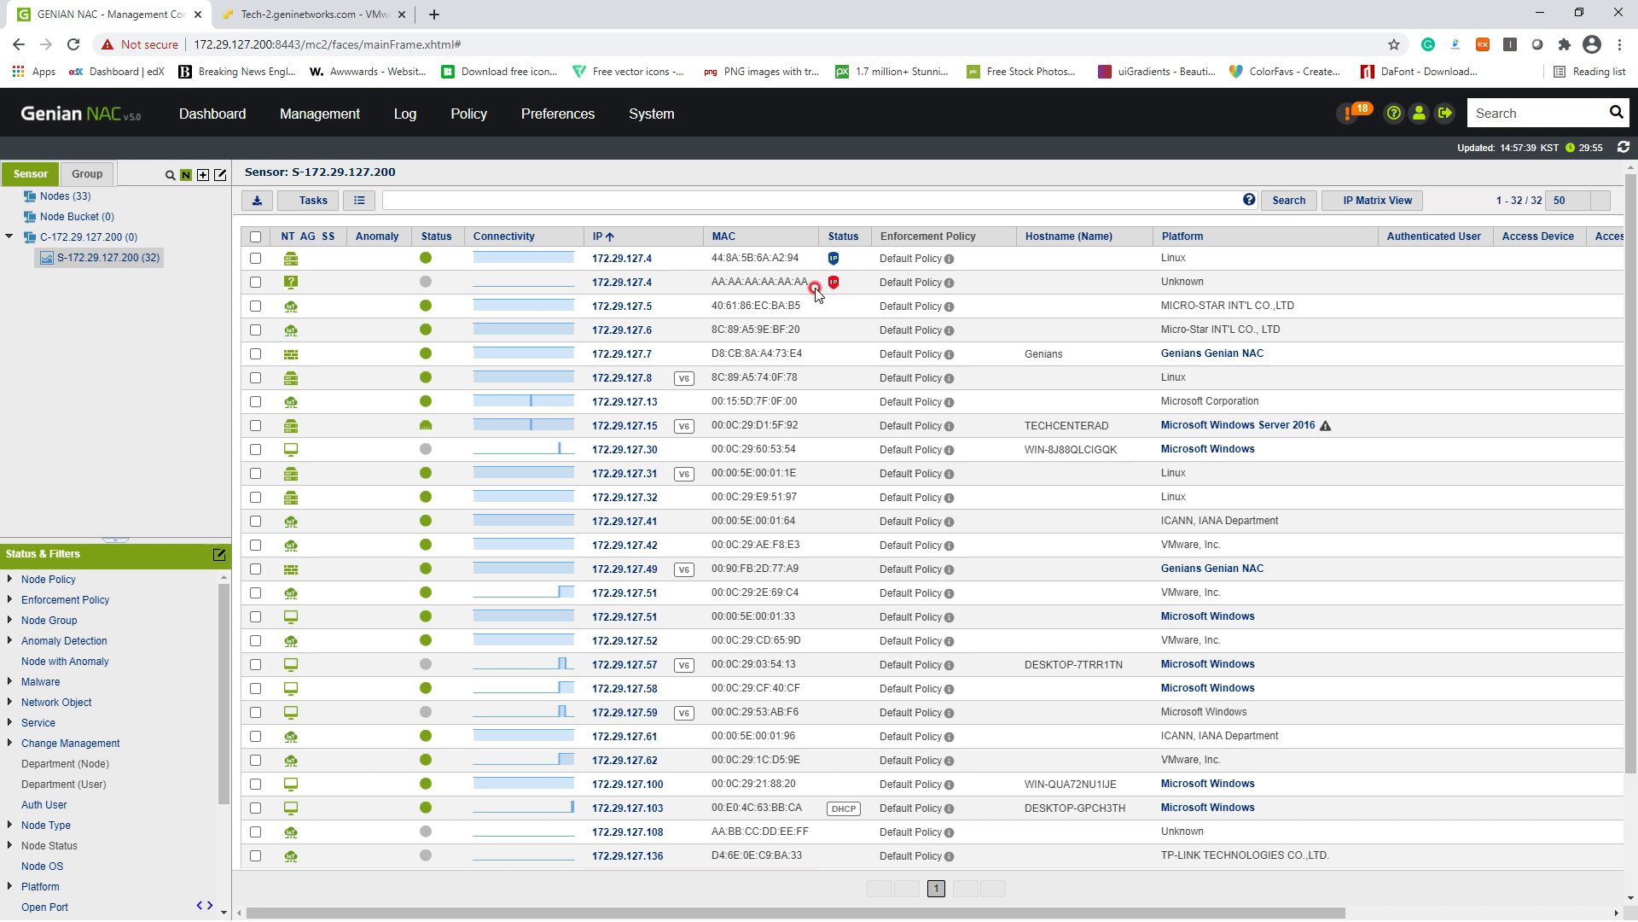
pyautogui.moveTo(839, 280)
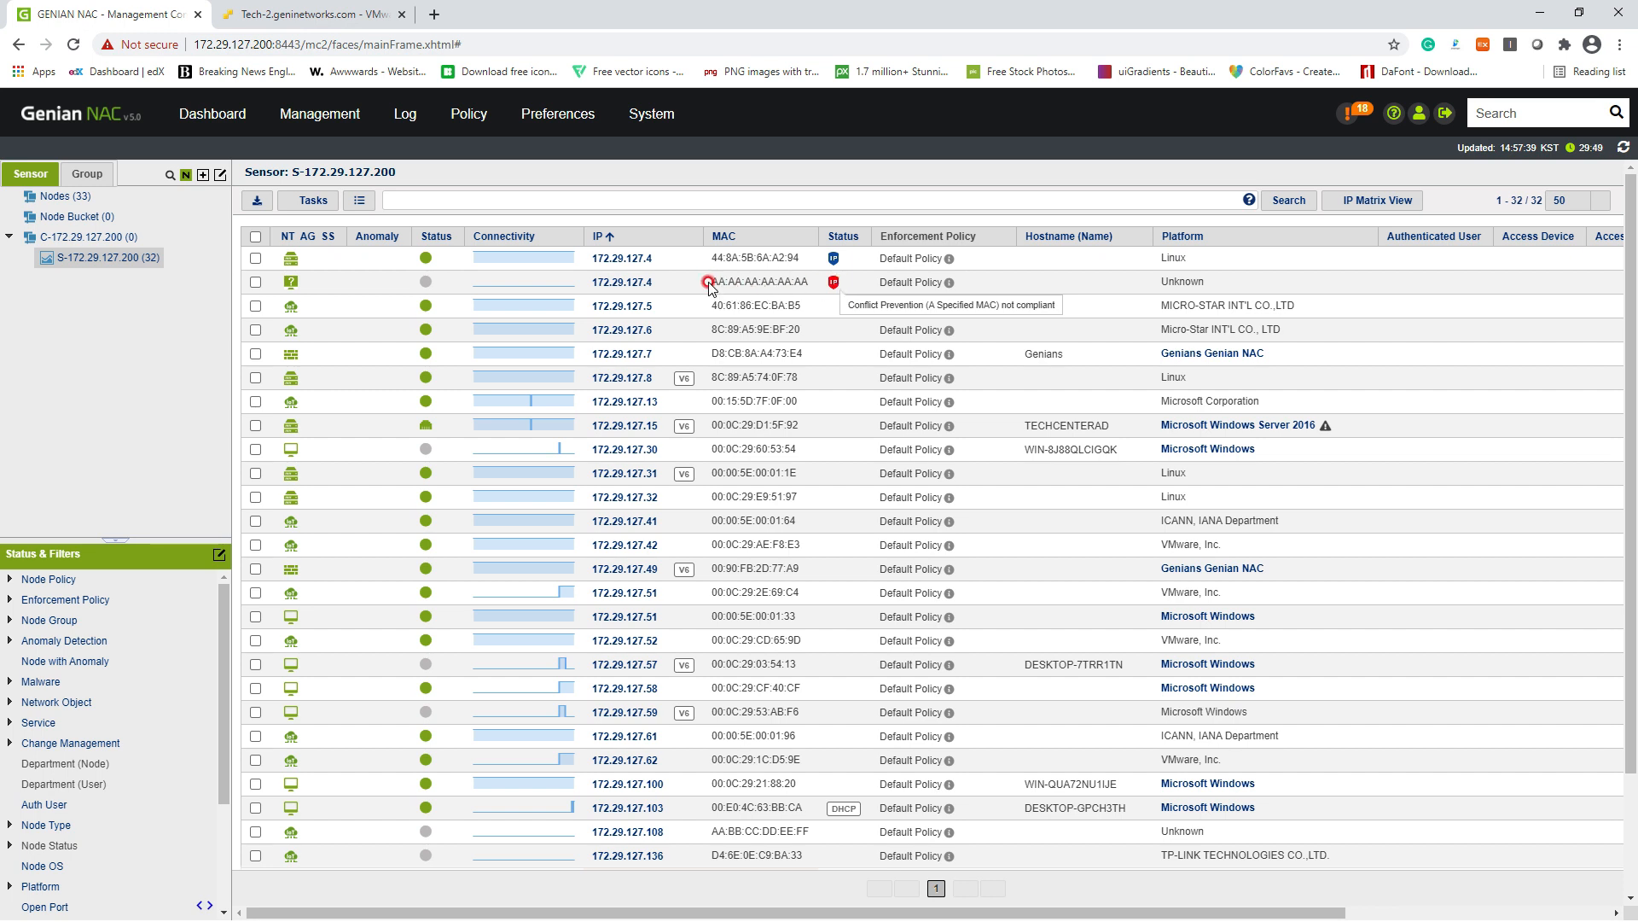
pyautogui.click(628, 283)
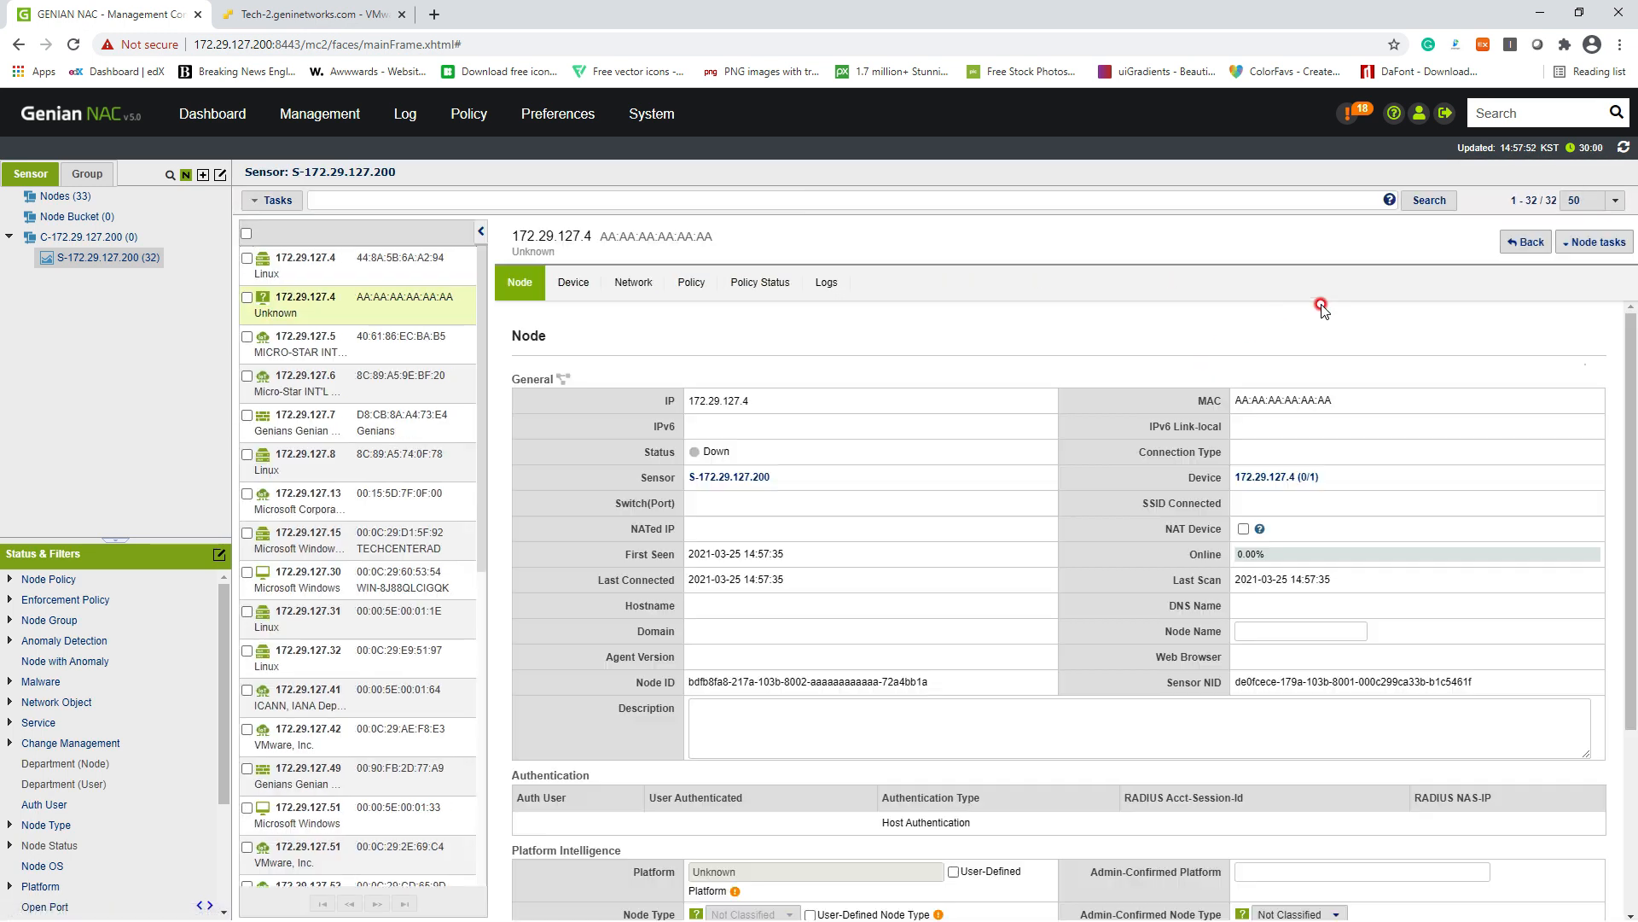
# Step: Preview the AA:AA:AA:AA:AA:AA node's captive portal showing IPAM non-compliance, then return to the console
pyautogui.click(1594, 243)
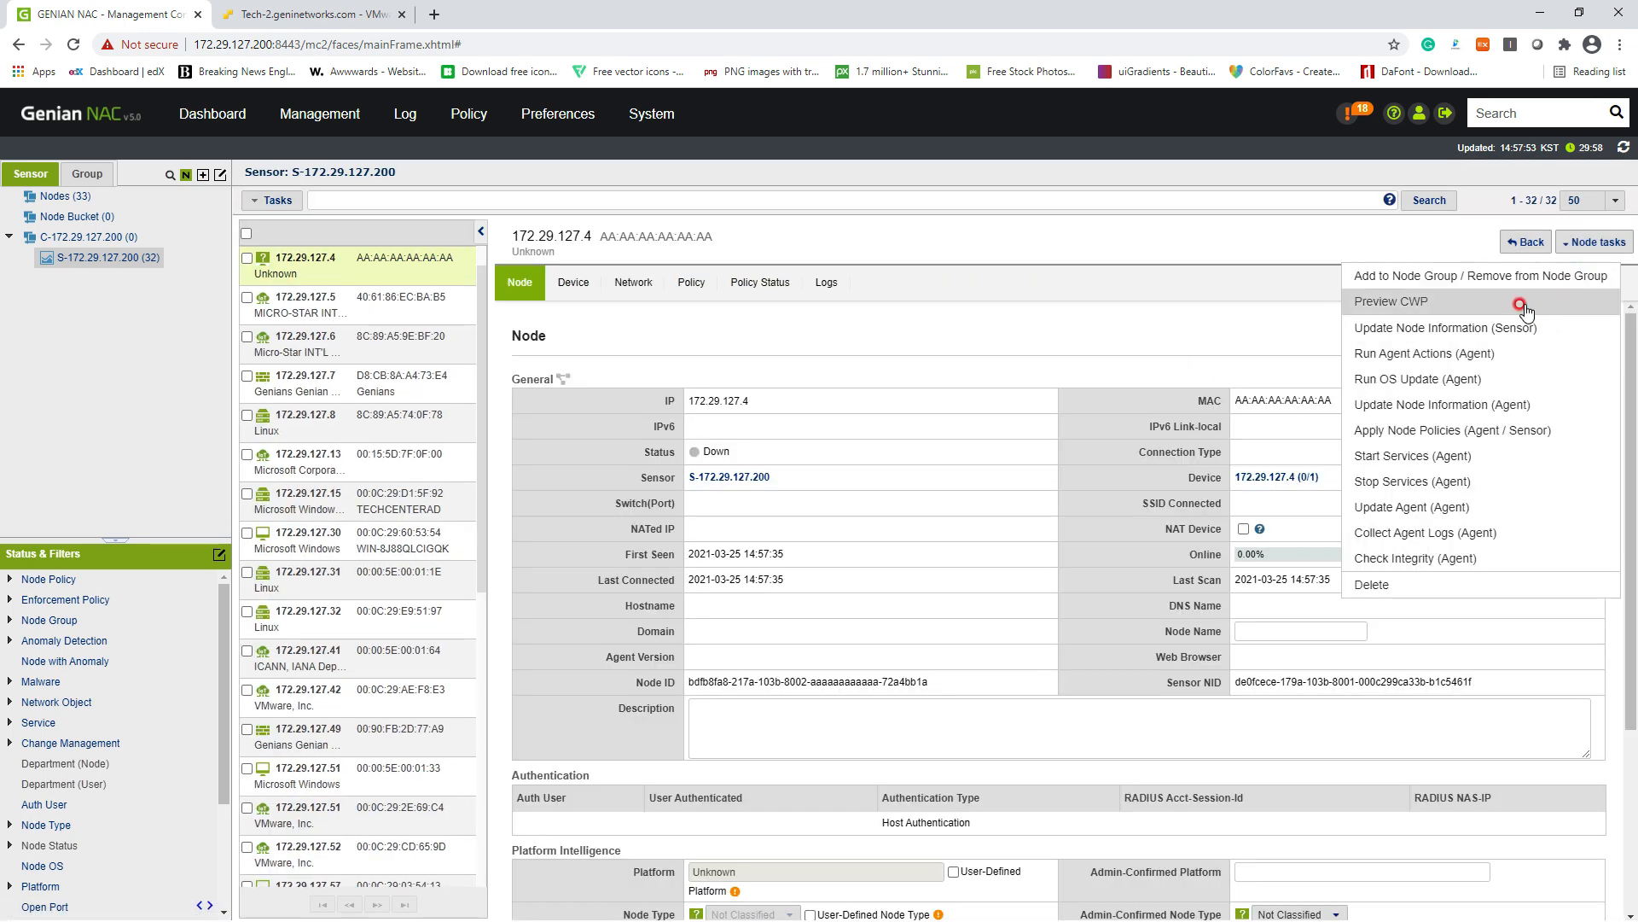
pyautogui.click(1524, 304)
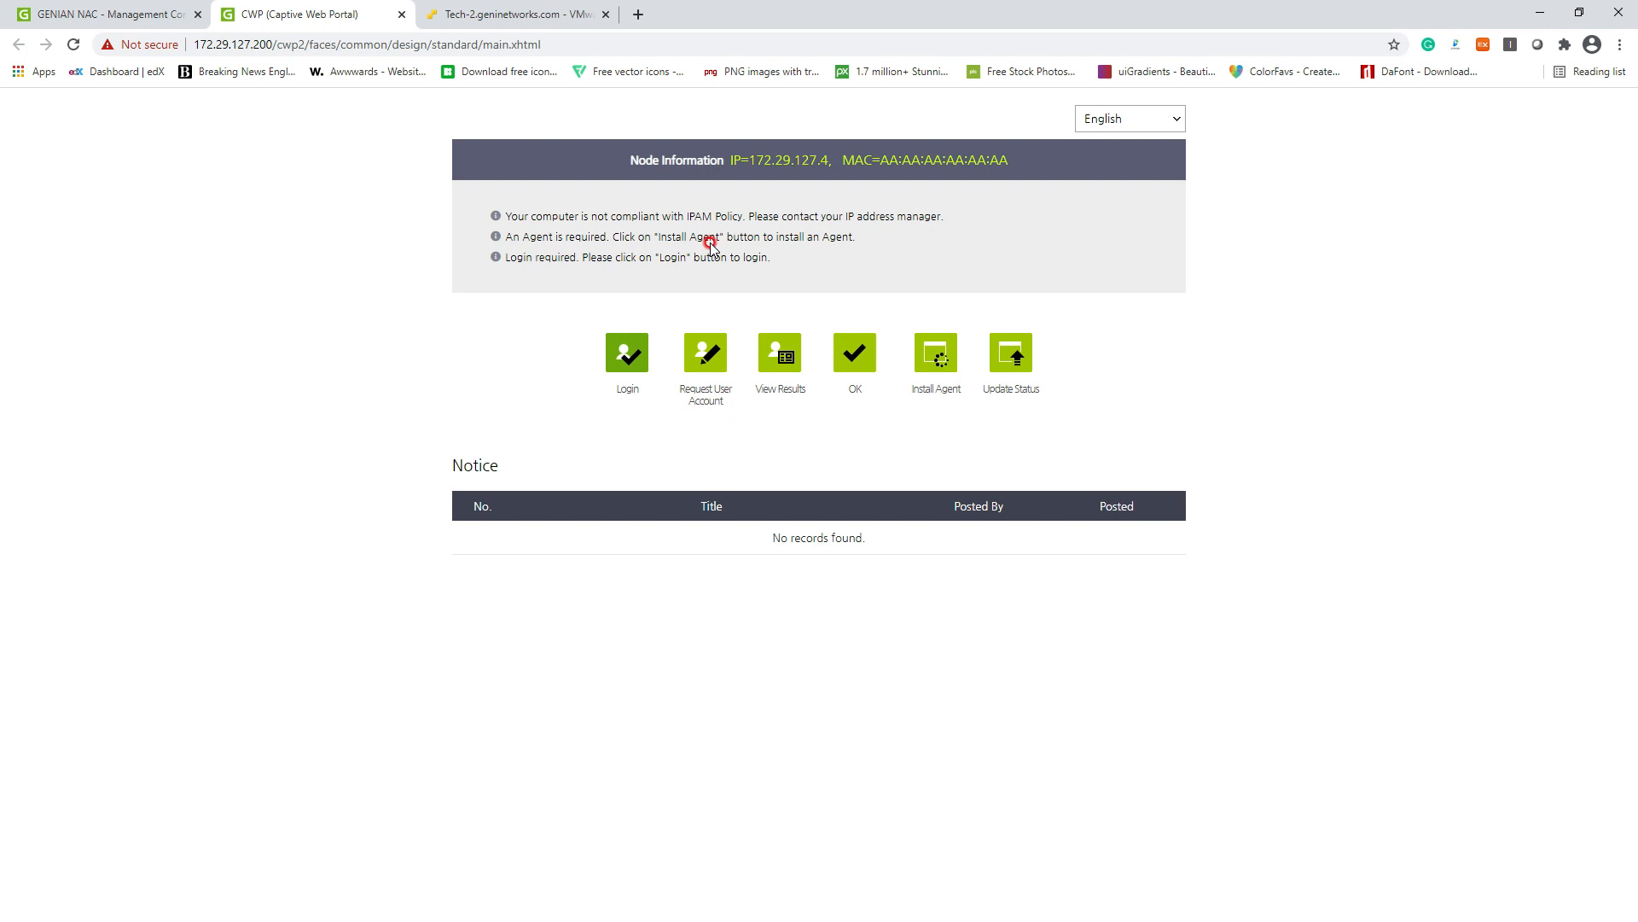
pyautogui.moveTo(512, 216); pyautogui.dragTo(739, 213)
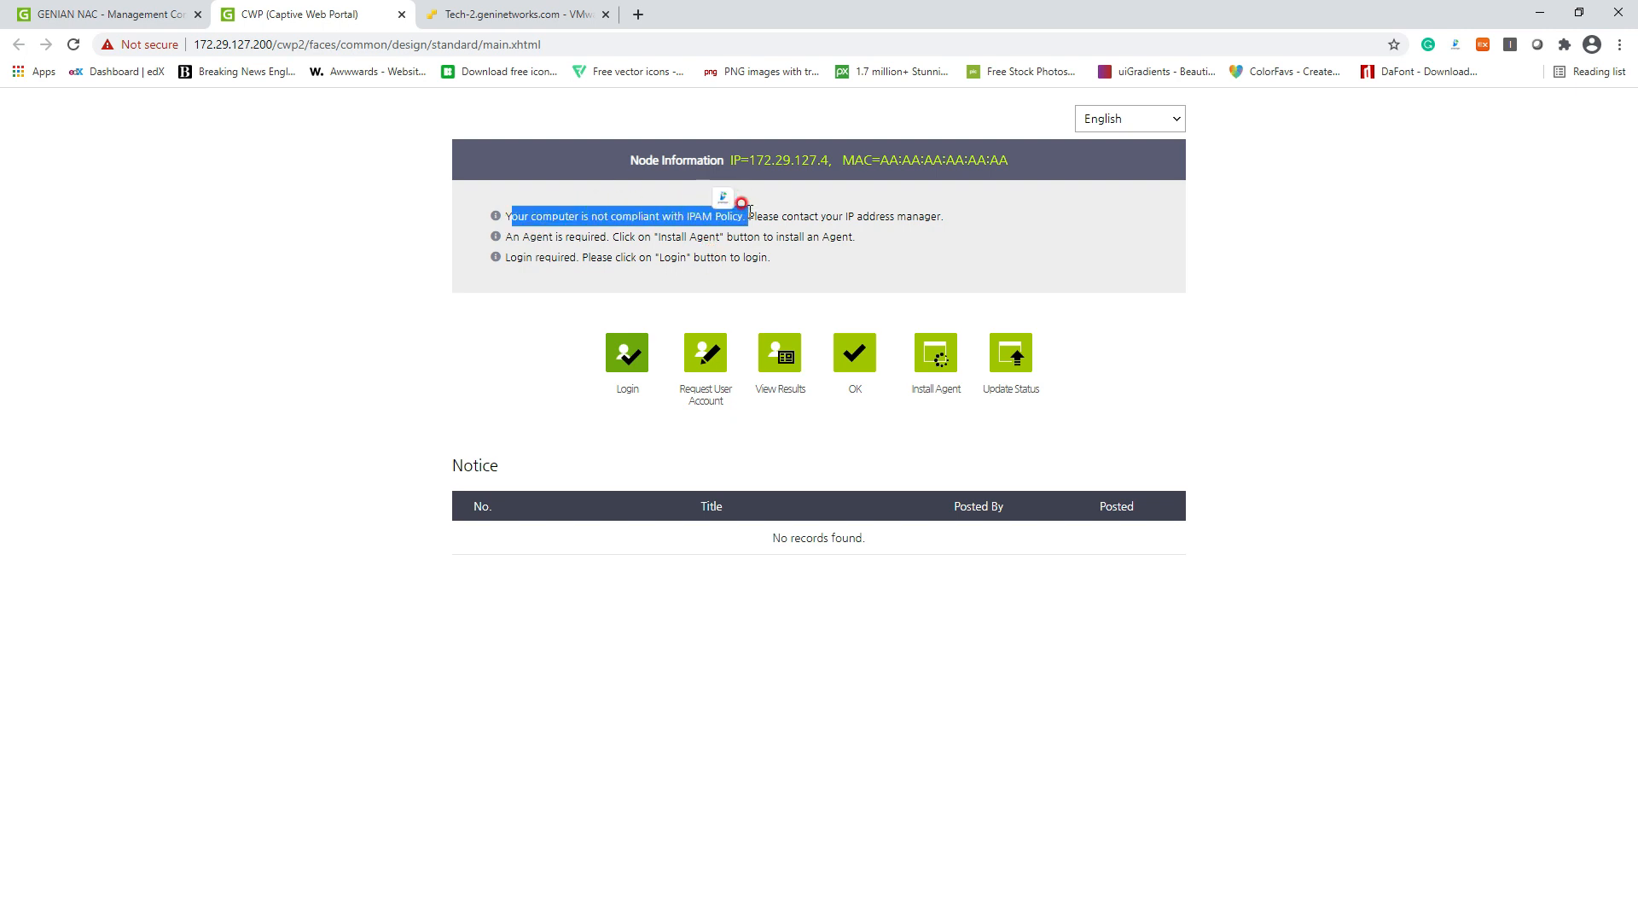
pyautogui.click(117, 14)
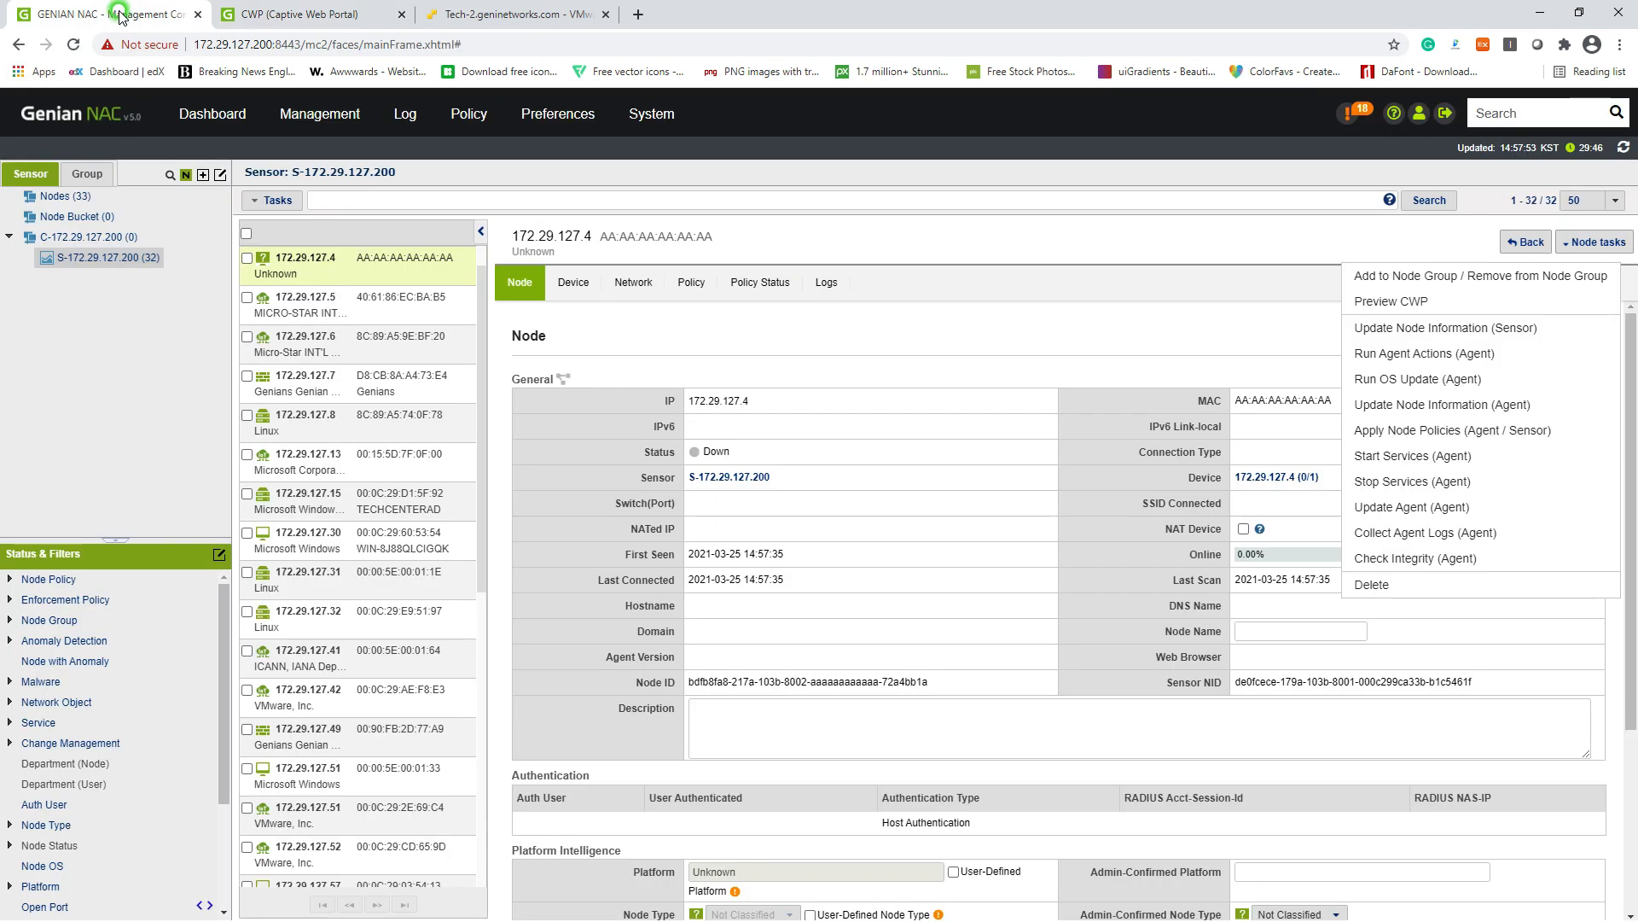
# Step: Go back to sensor S-172.29.127.200's node list and inspect both 172.29.127.4 entries' IP and MAC
pyautogui.click(141, 258)
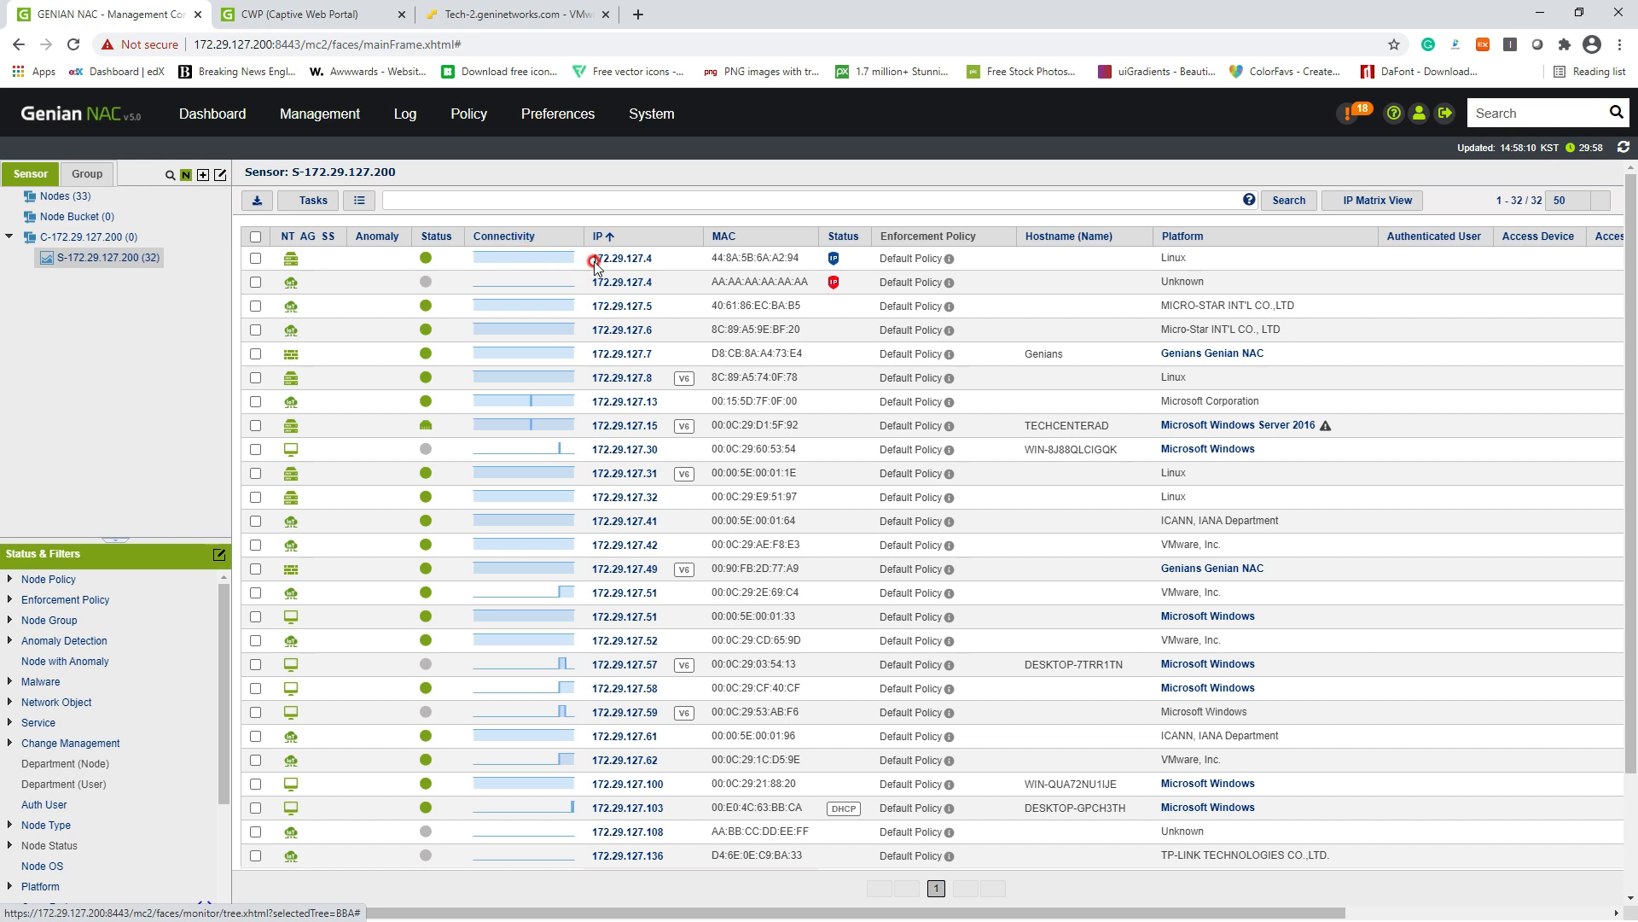
pyautogui.moveTo(800, 260); pyautogui.dragTo(444, 269)
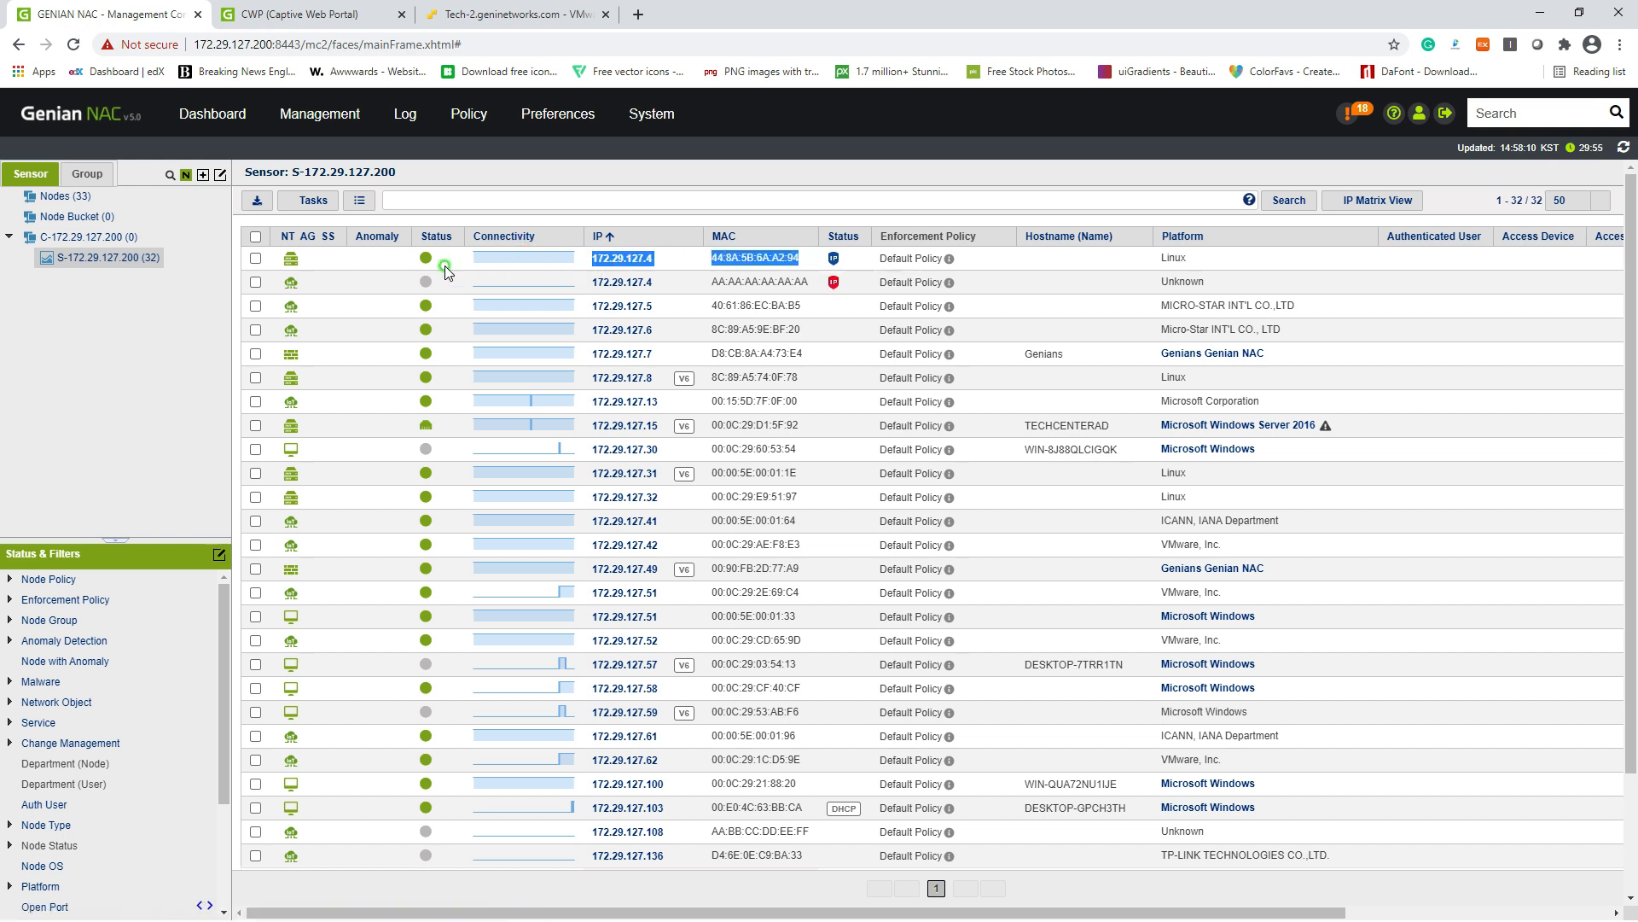
pyautogui.click(717, 260)
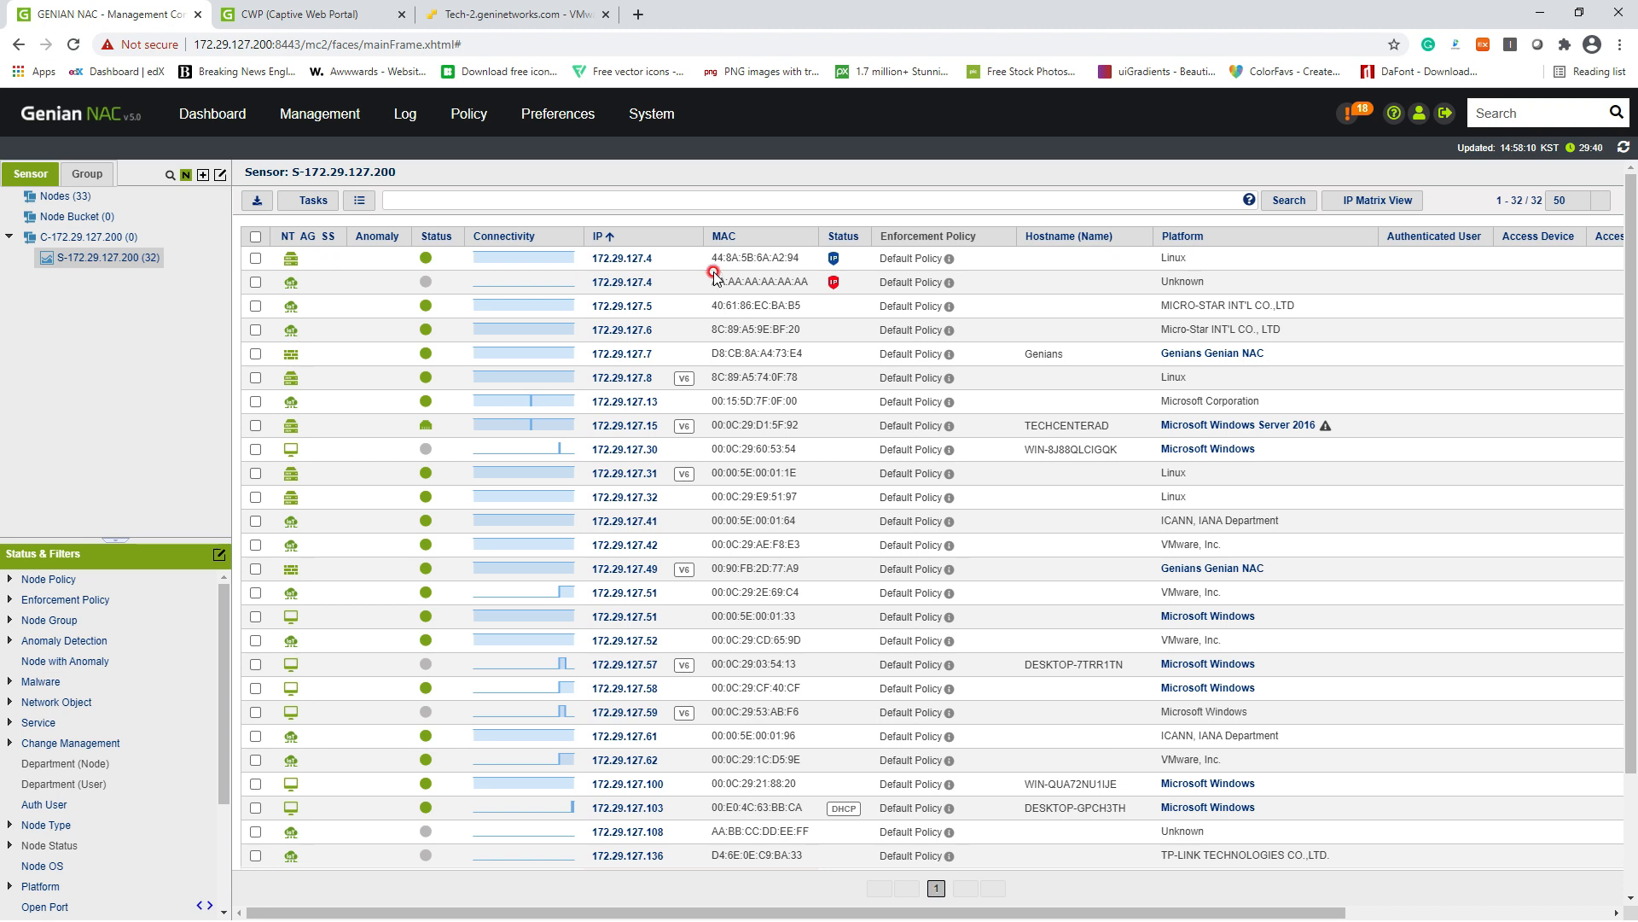
pyautogui.moveTo(595, 258); pyautogui.dragTo(638, 264)
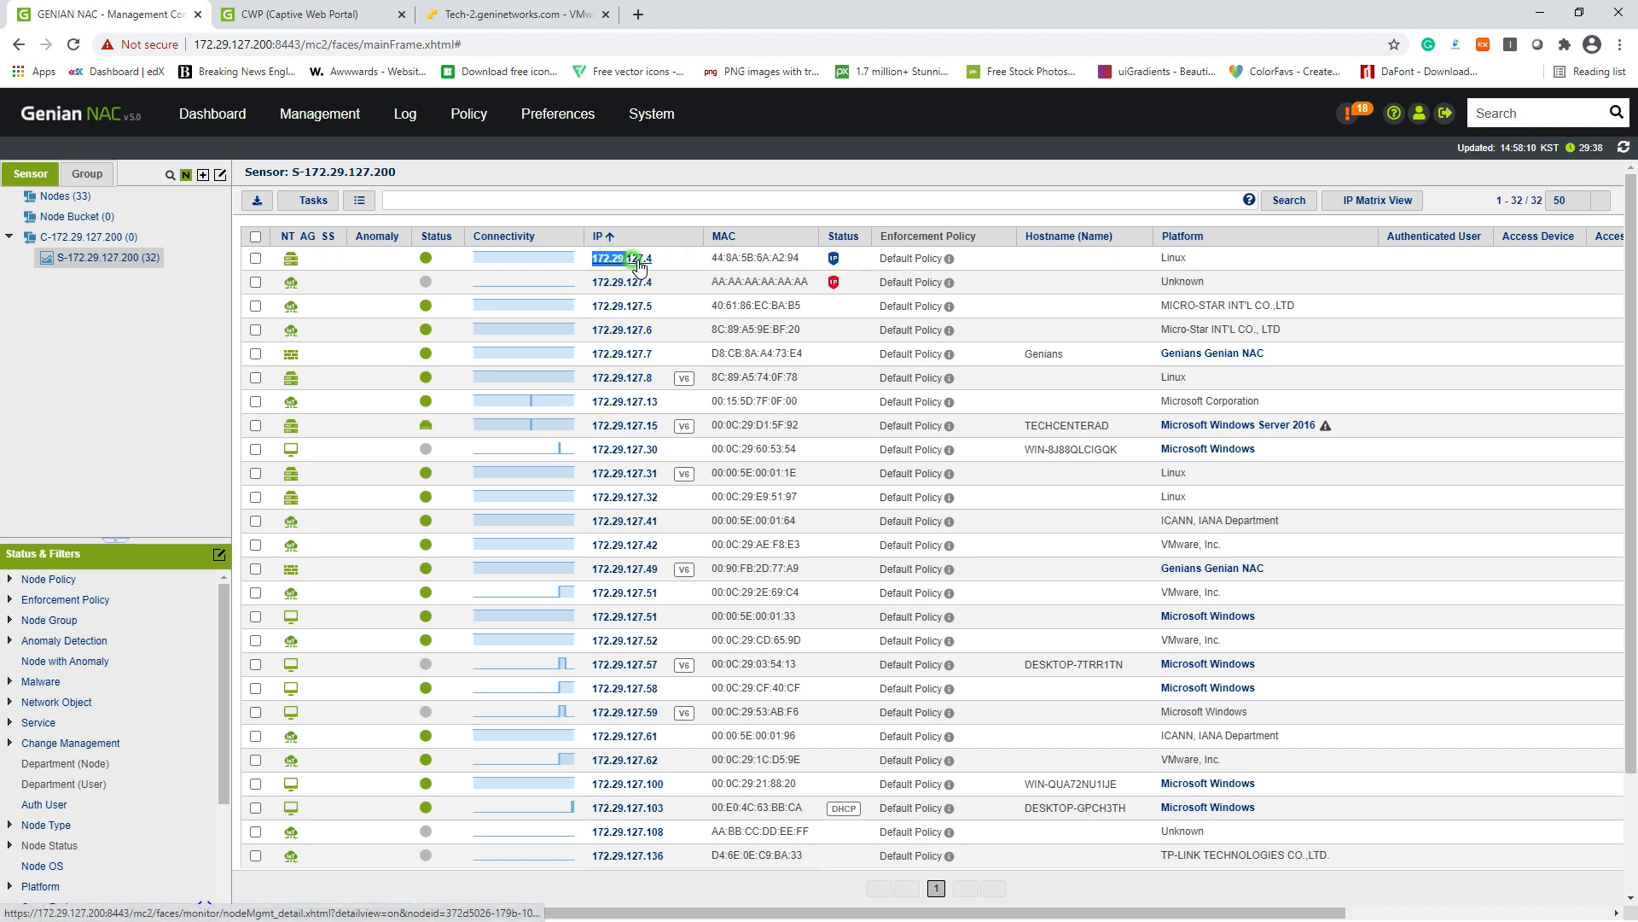
pyautogui.click(683, 266)
pyautogui.moveTo(799, 260); pyautogui.dragTo(726, 260)
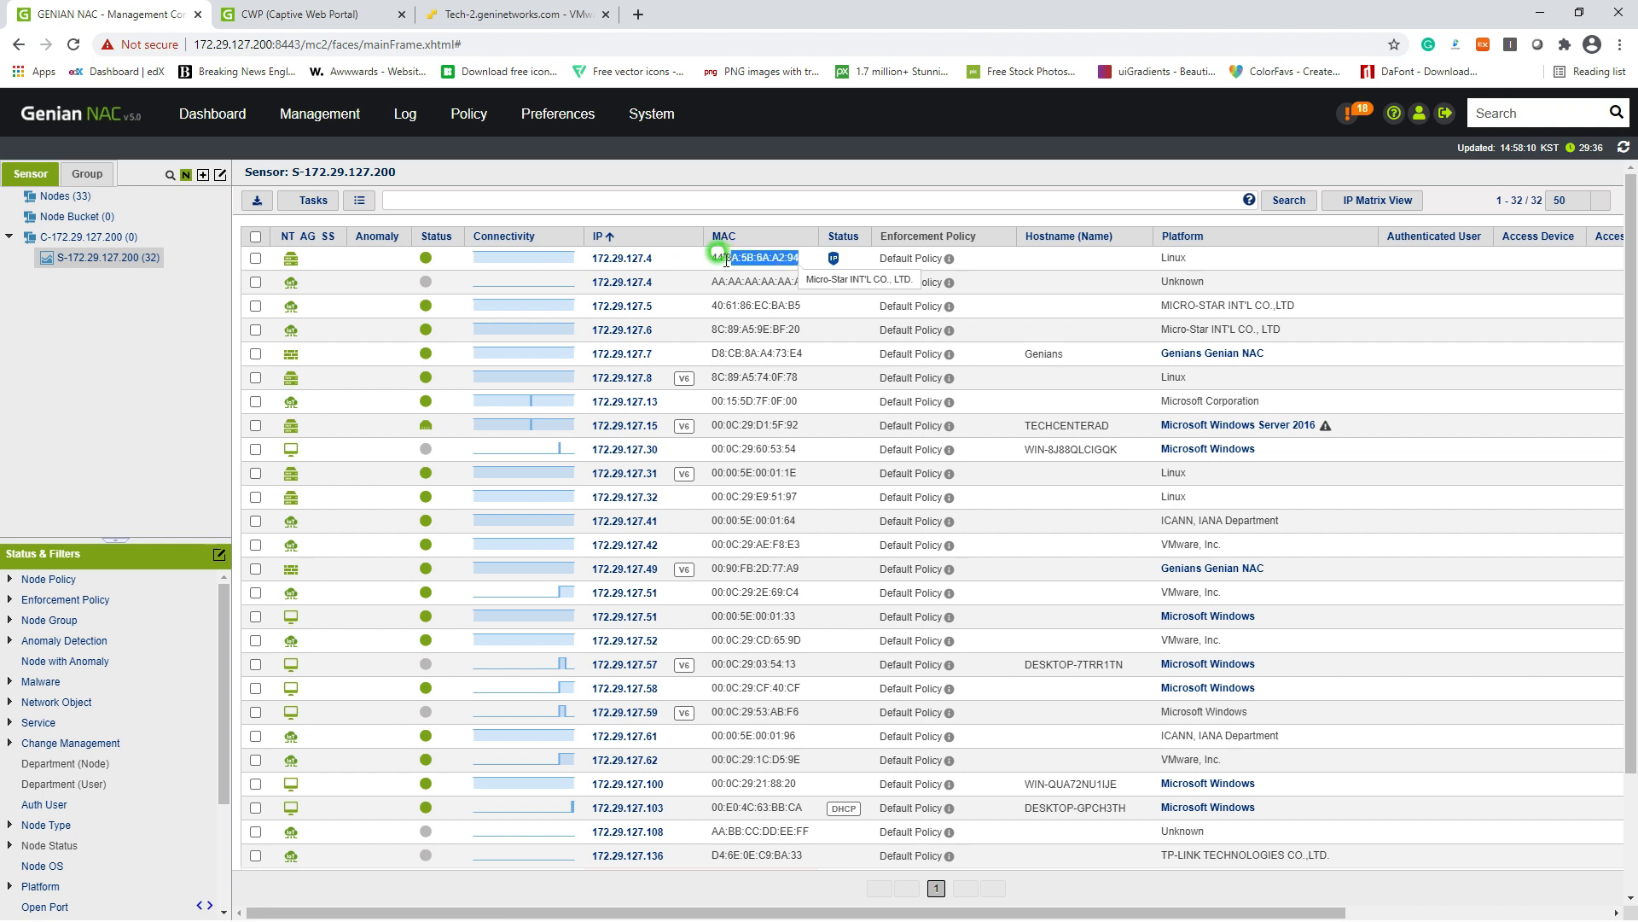
pyautogui.click(721, 284)
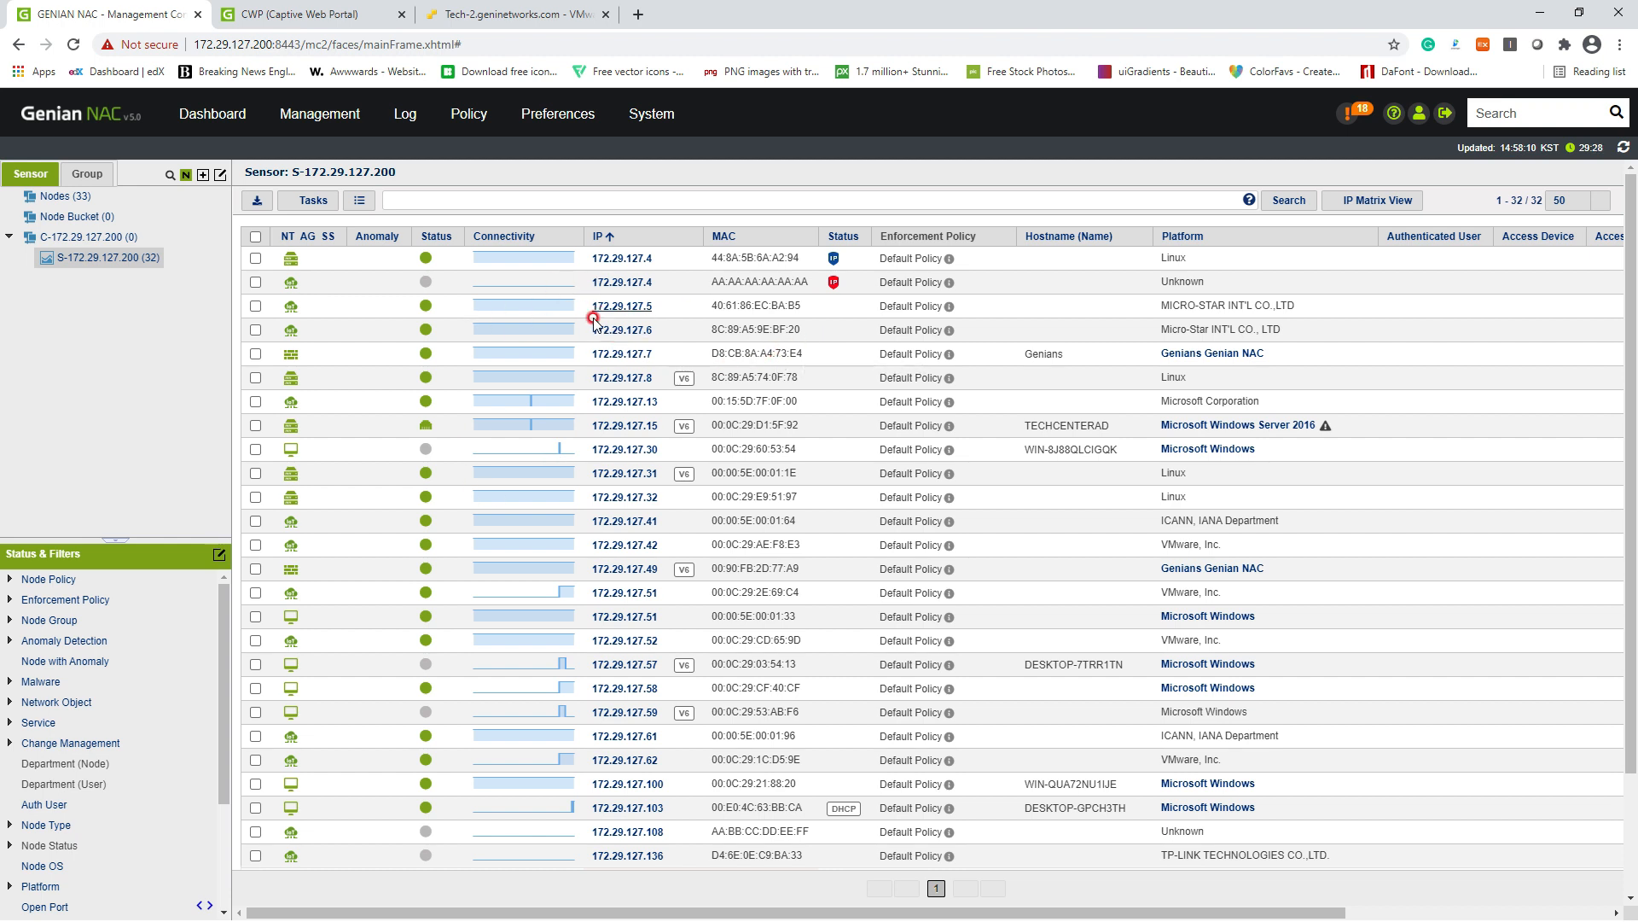
# Step: Apply Allow MAC - Current IP for Current Sensor to node 172.29.127.8
pyautogui.click(255, 377)
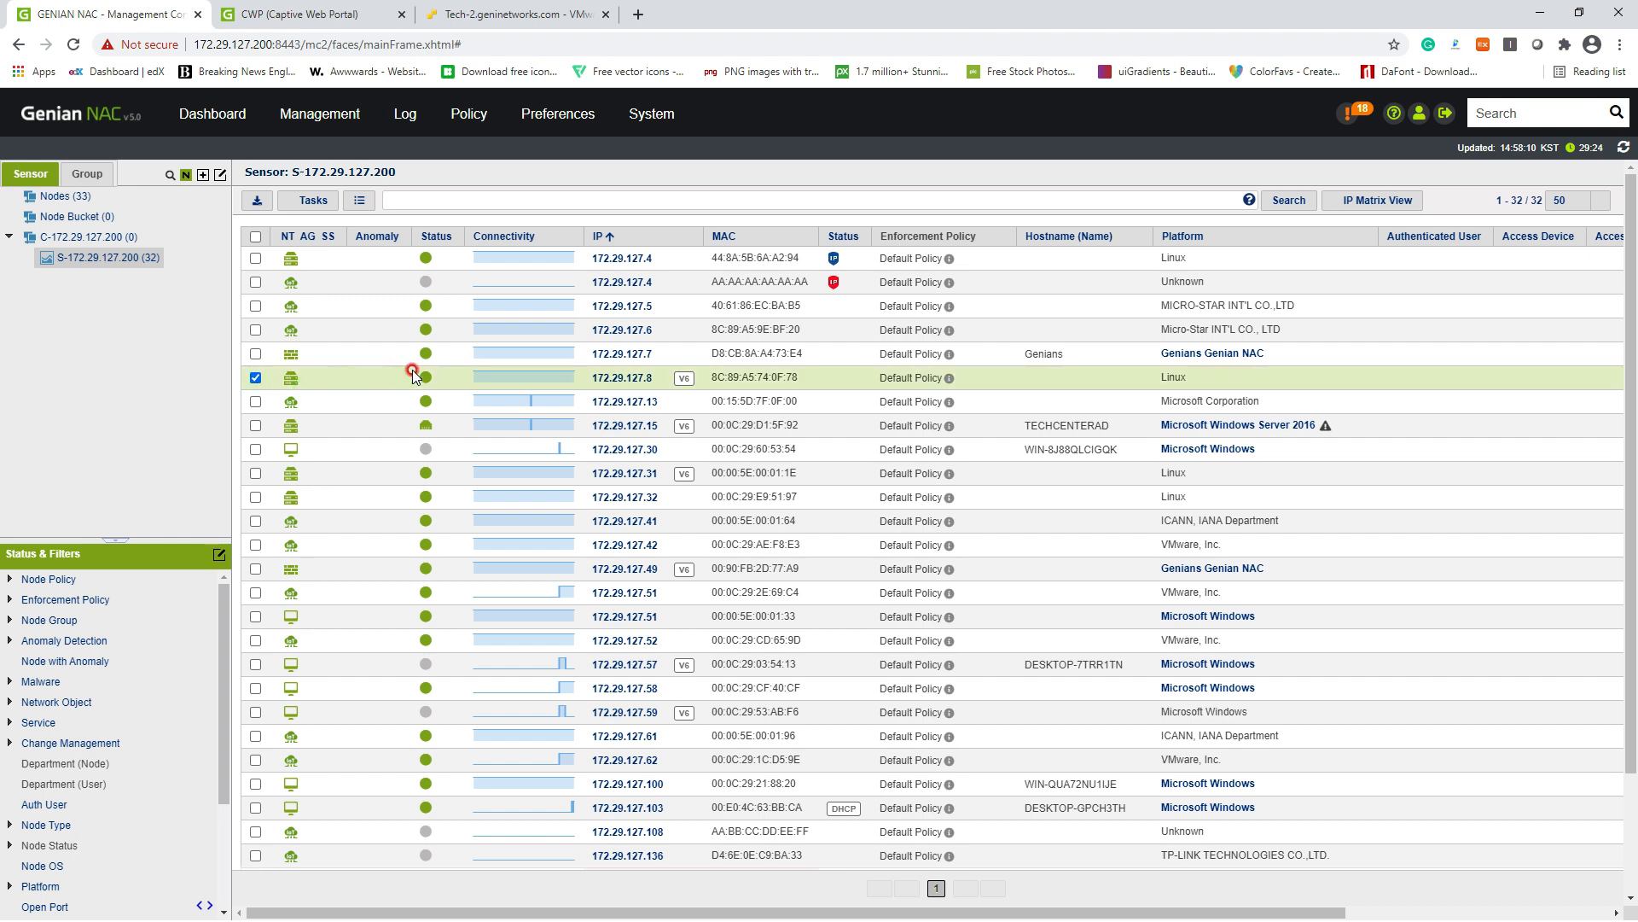
pyautogui.click(314, 201)
pyautogui.moveTo(417, 237)
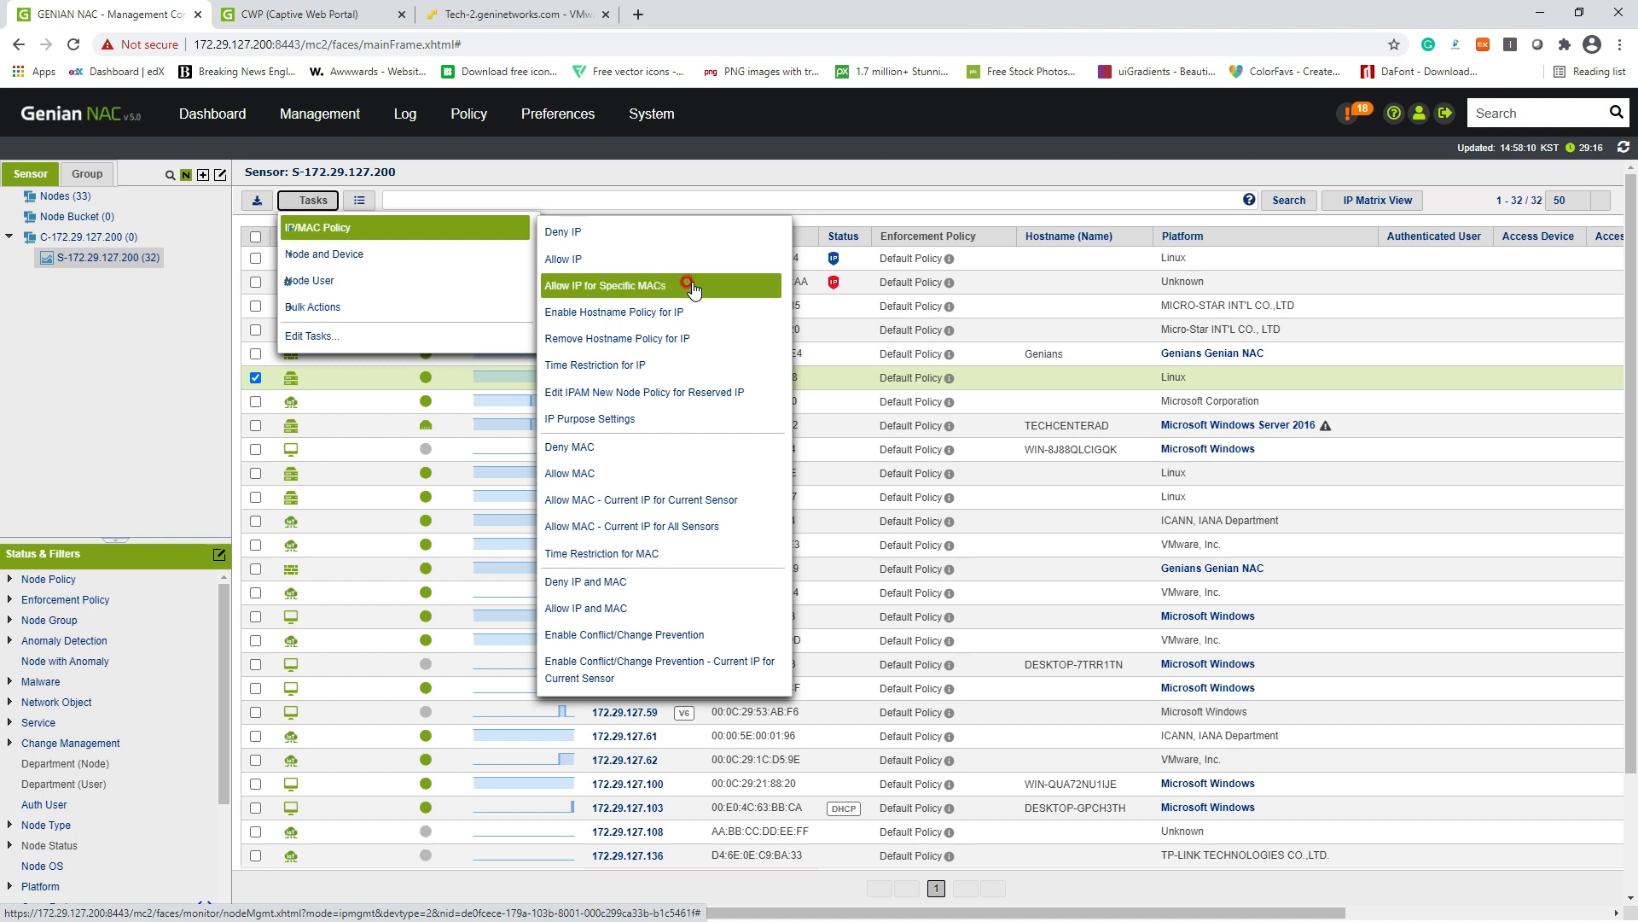
pyautogui.click(708, 511)
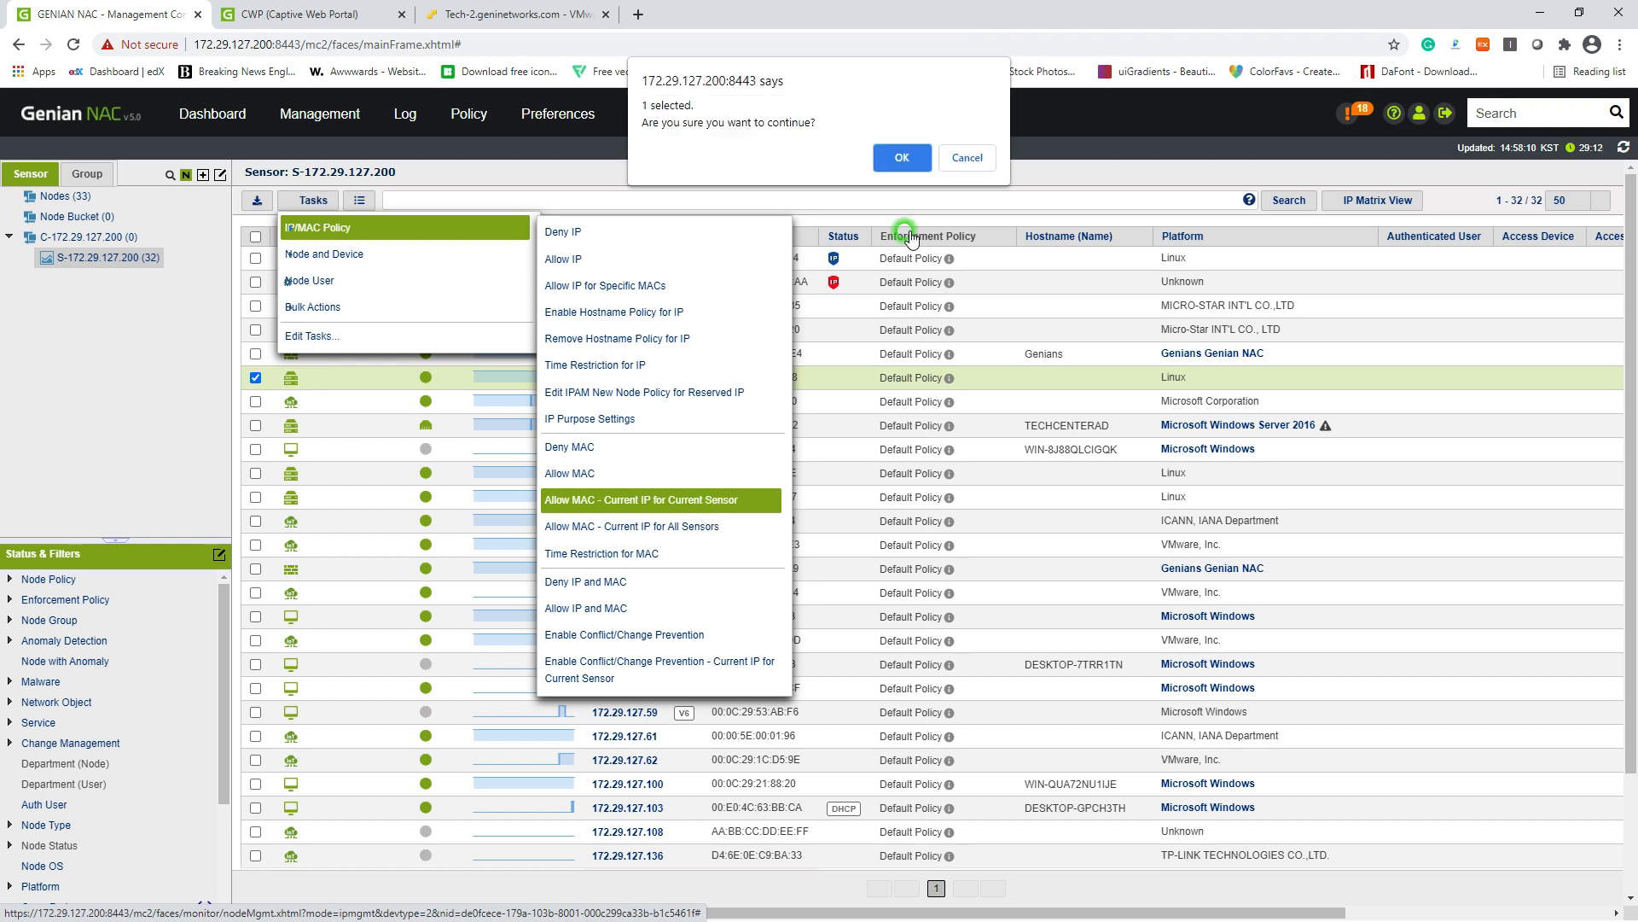
pyautogui.click(898, 155)
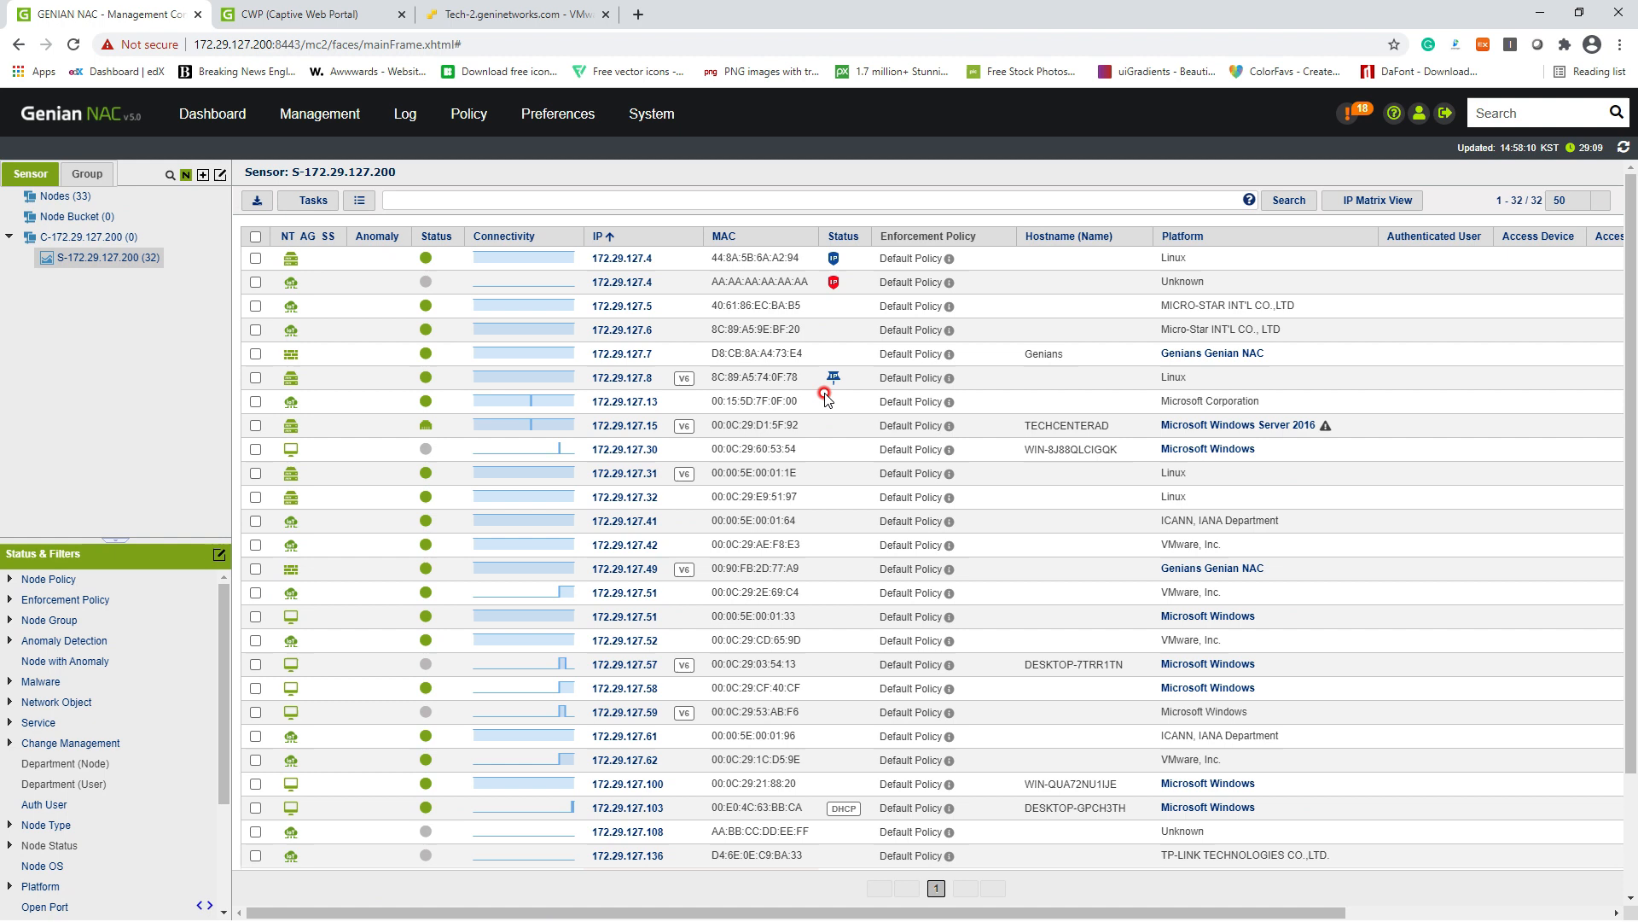
pyautogui.moveTo(834, 378)
# Step: Copy node 172.29.127.8's MAC address 8C:89:A5:74:0F:78
pyautogui.moveTo(708, 381); pyautogui.dragTo(779, 375)
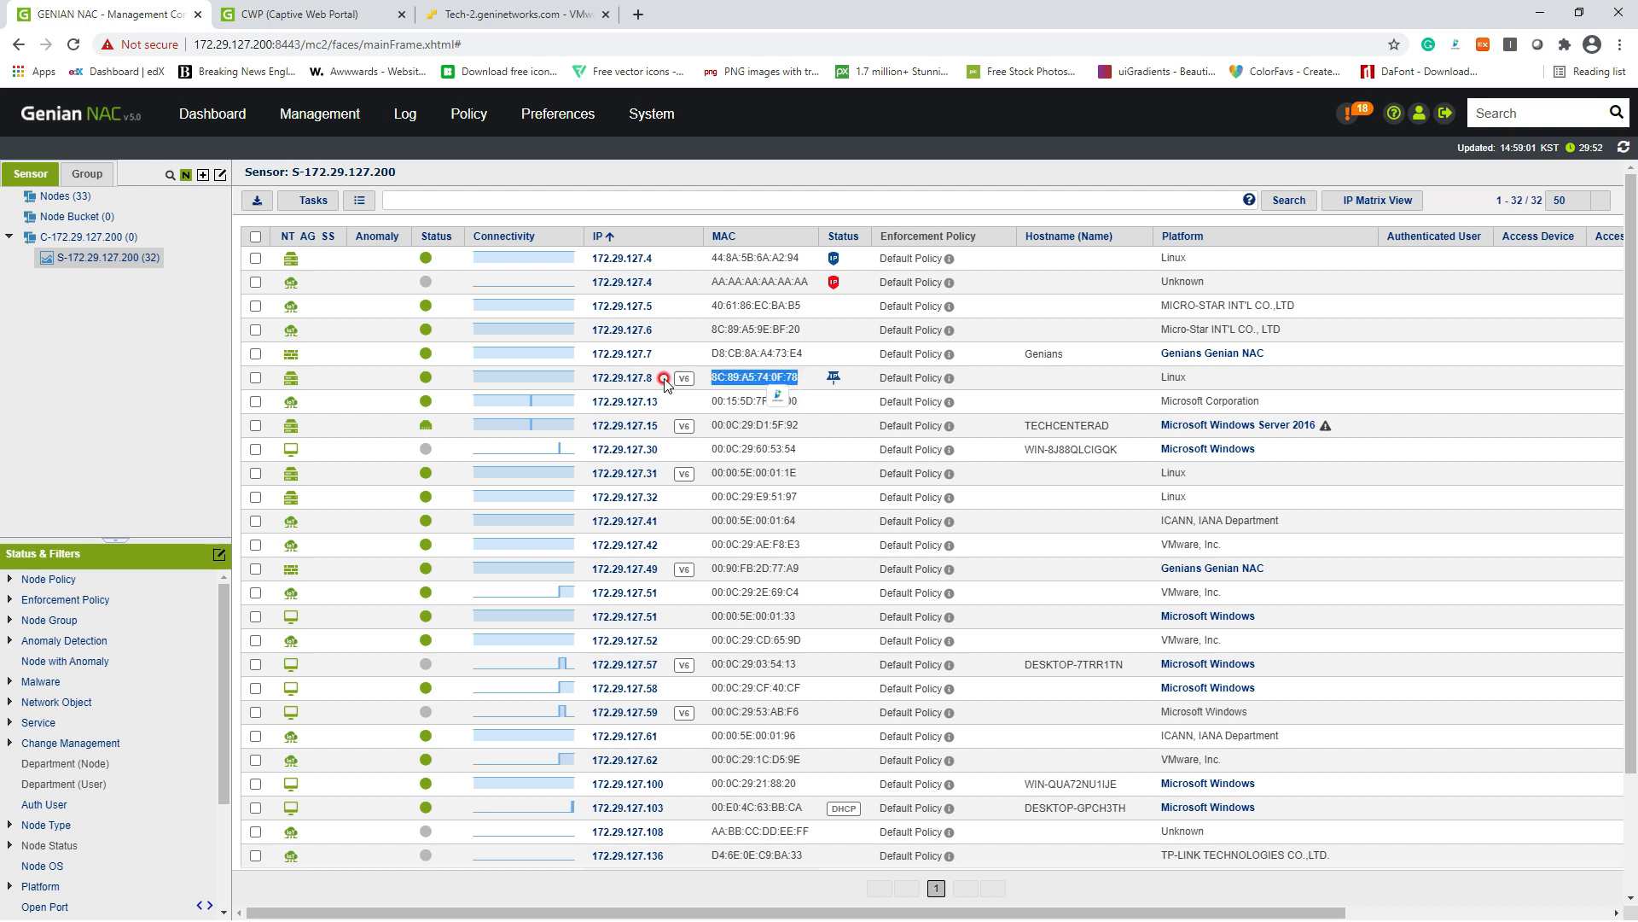
pyautogui.moveTo(662, 380)
pyautogui.mouseDown()
pyautogui.moveTo(628, 381)
pyautogui.moveTo(659, 380)
pyautogui.mouseUp()
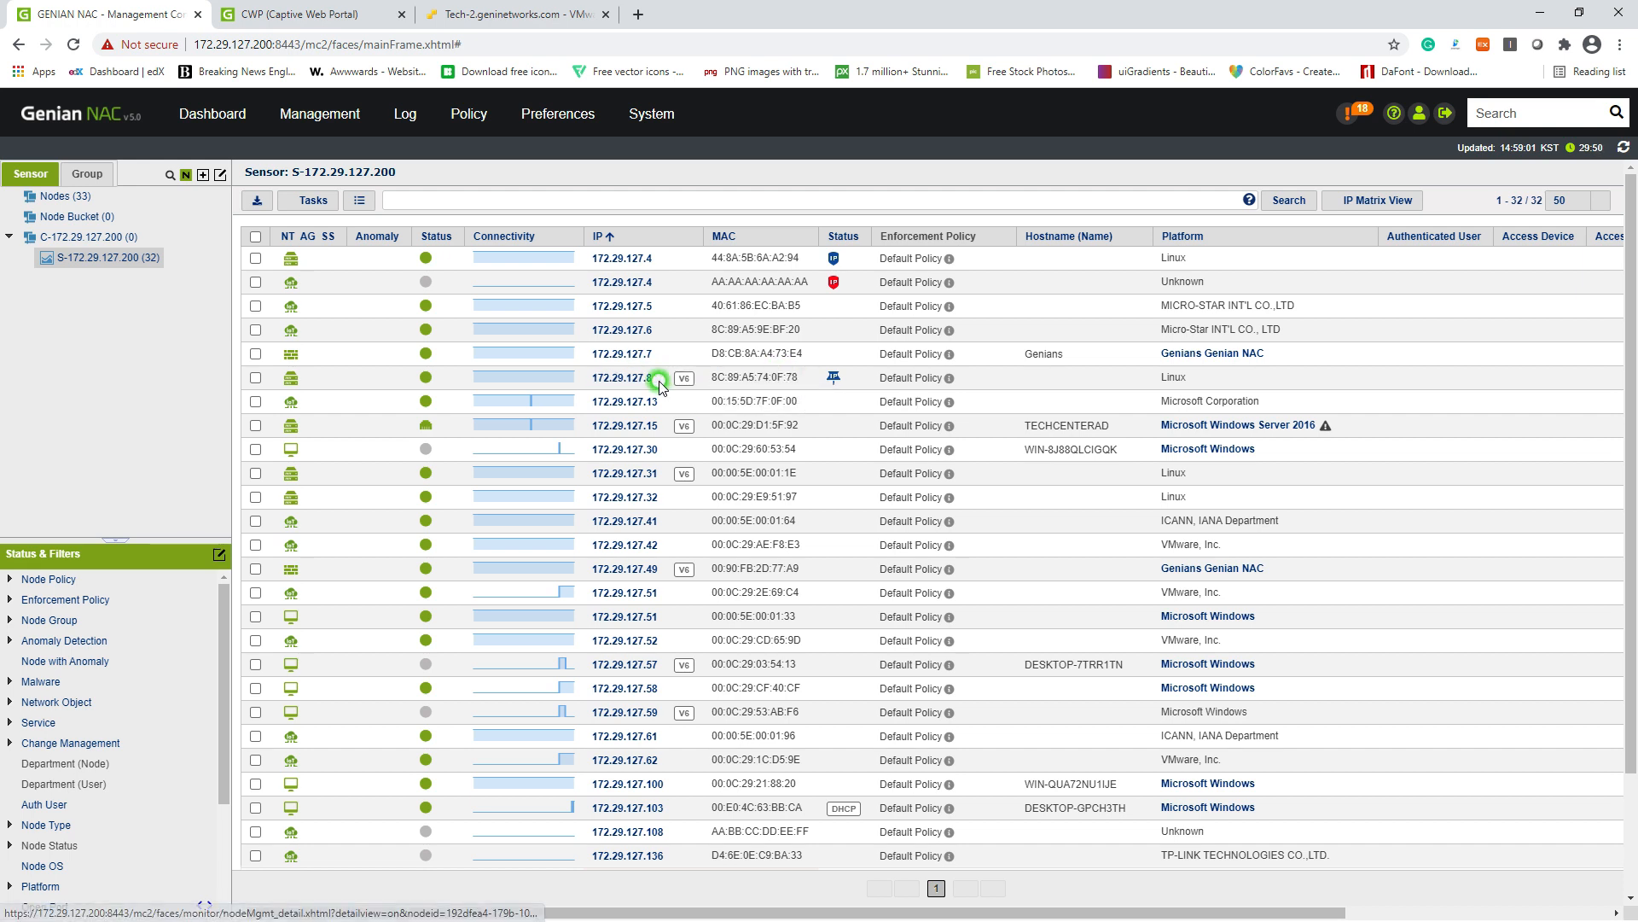
pyautogui.moveTo(810, 377); pyautogui.dragTo(709, 376)
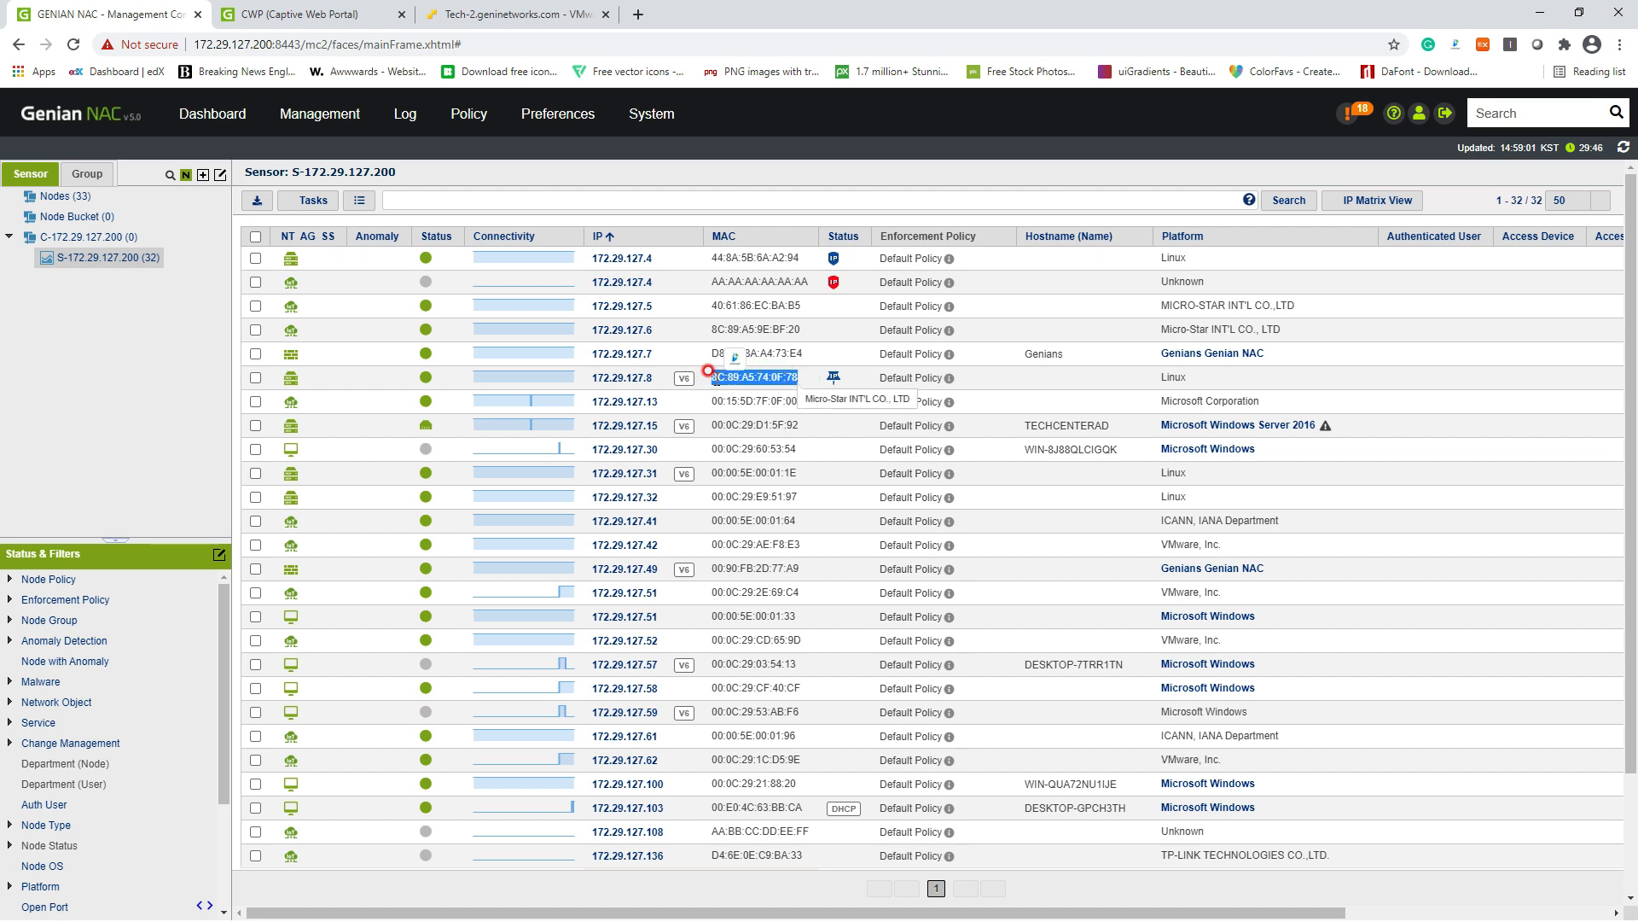
pyautogui.click(714, 376)
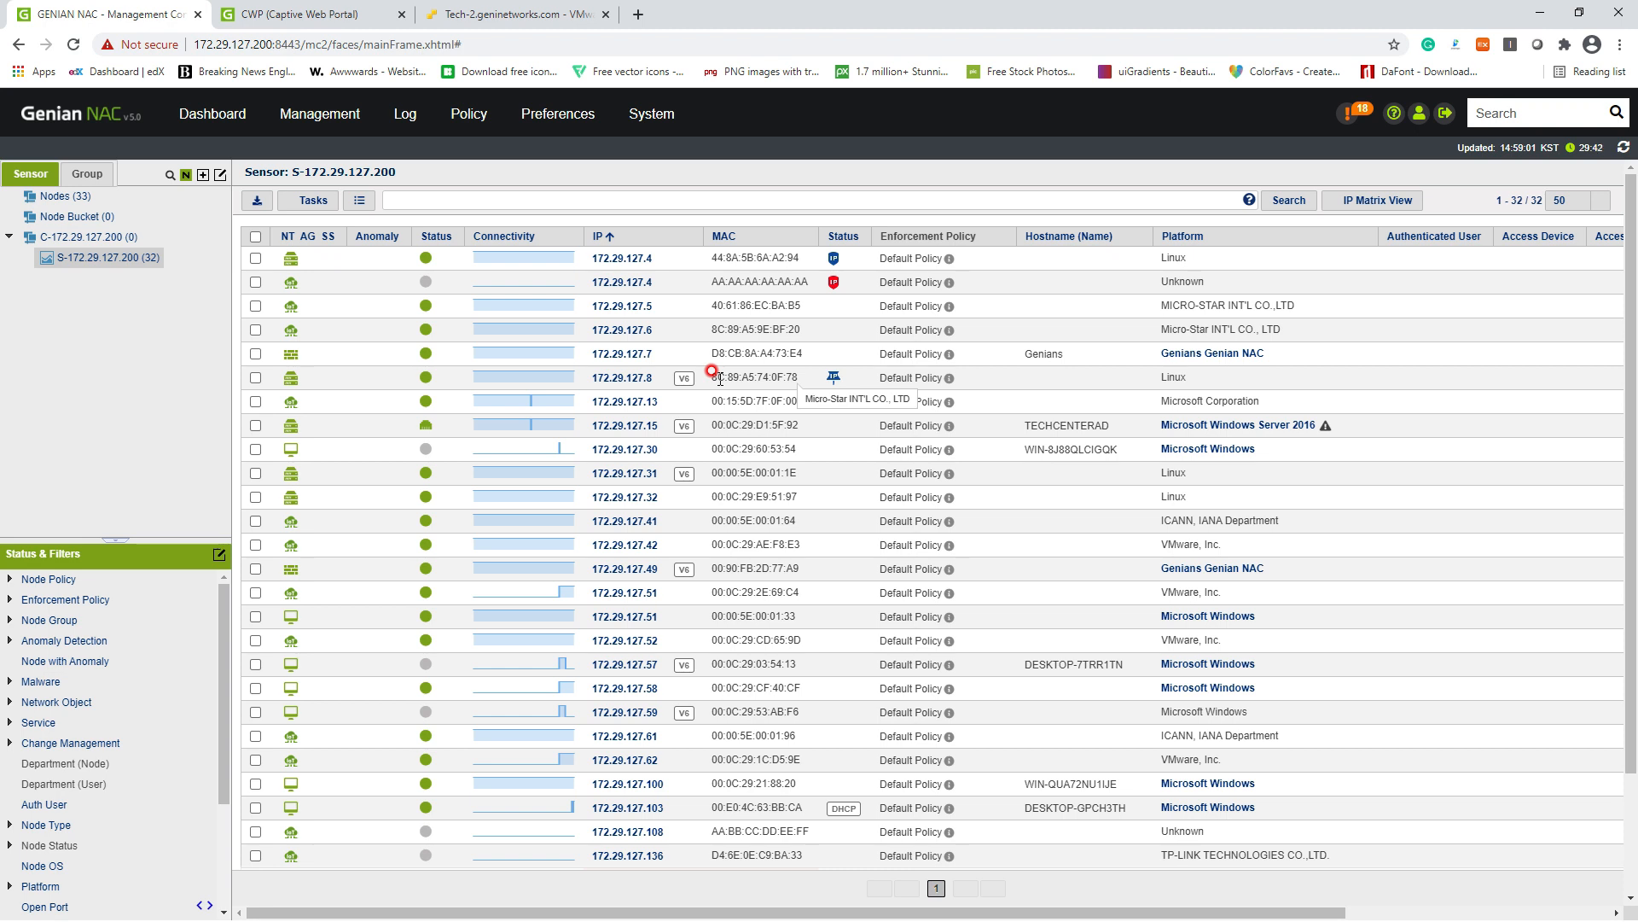
pyautogui.doubleClick(713, 376)
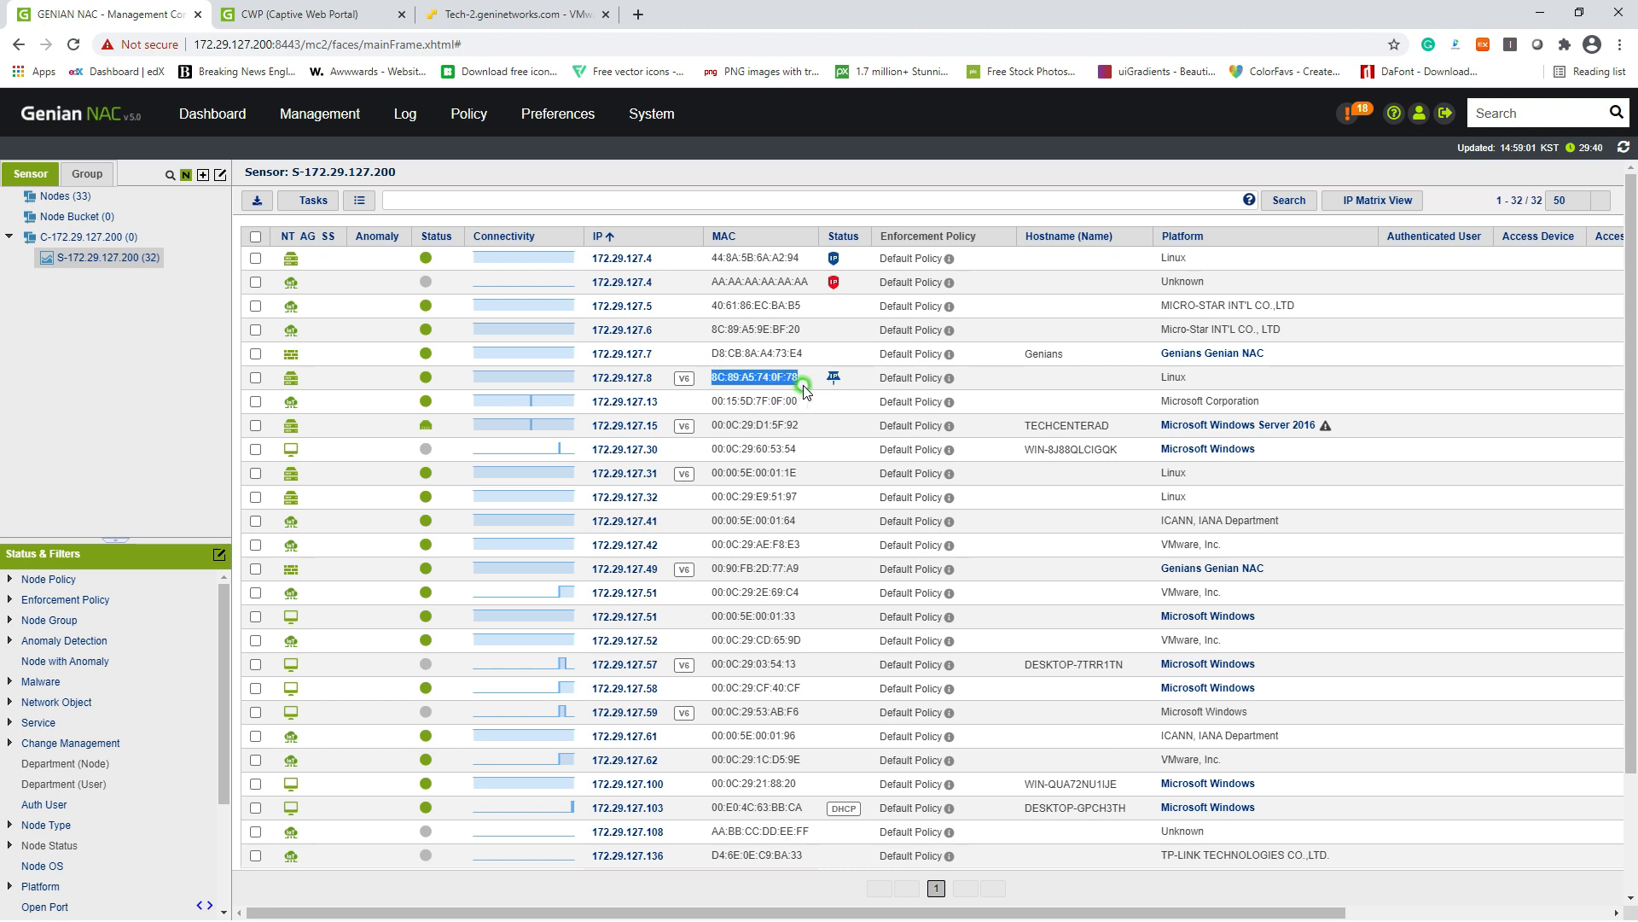
pyautogui.click(719, 373)
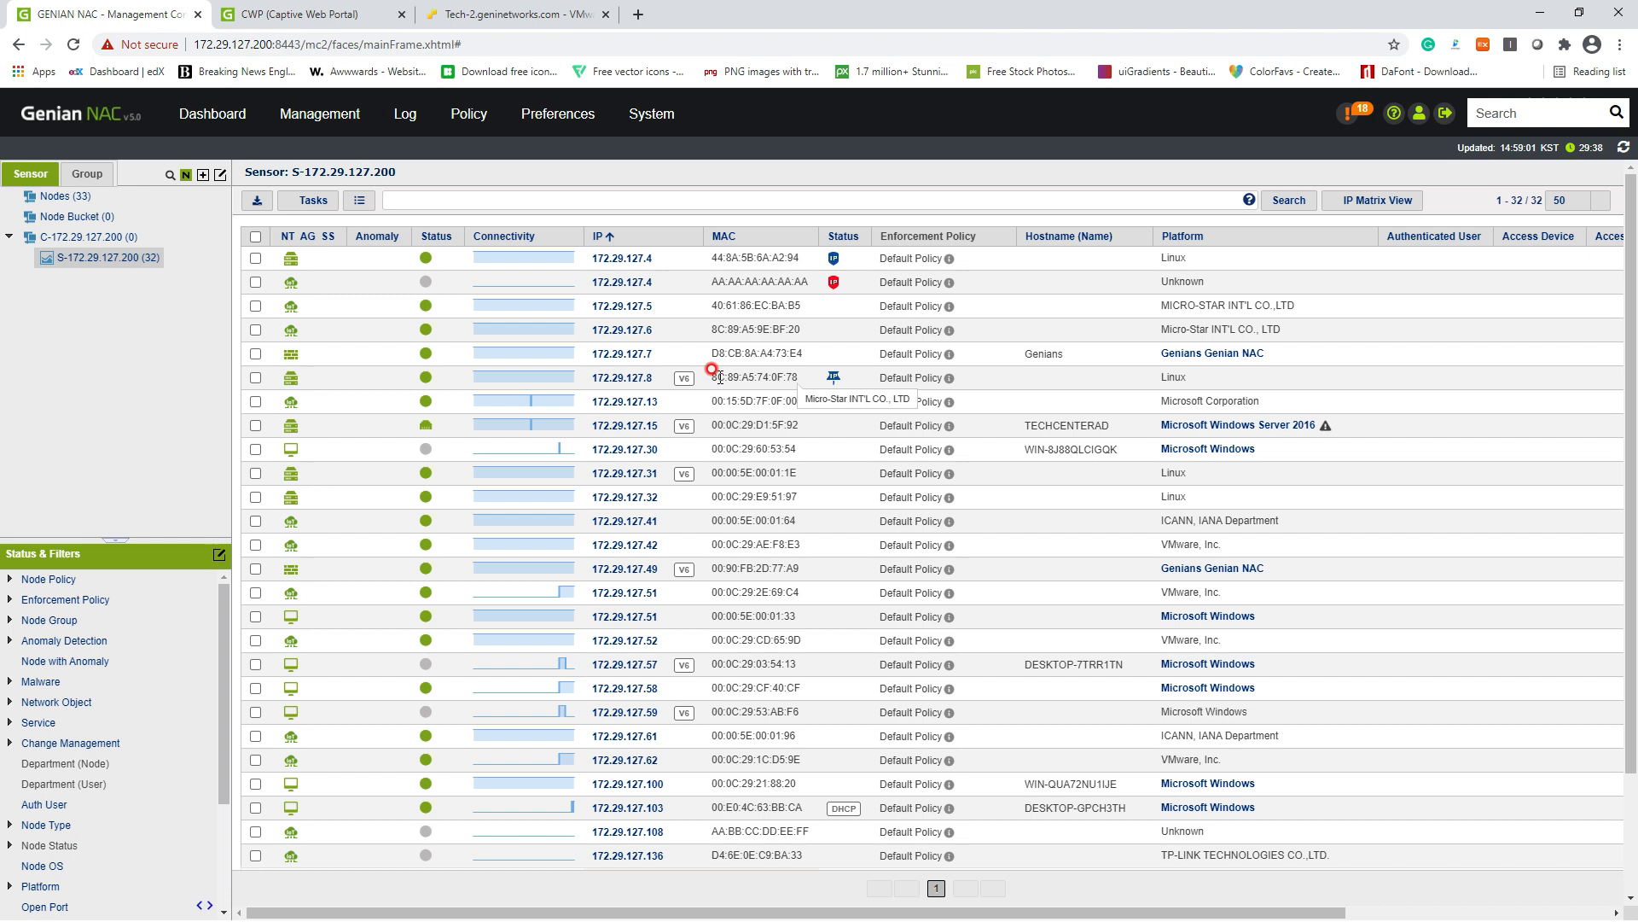
pyautogui.doubleClick(717, 376)
pyautogui.click(718, 377)
pyautogui.moveTo(798, 378); pyautogui.dragTo(717, 377)
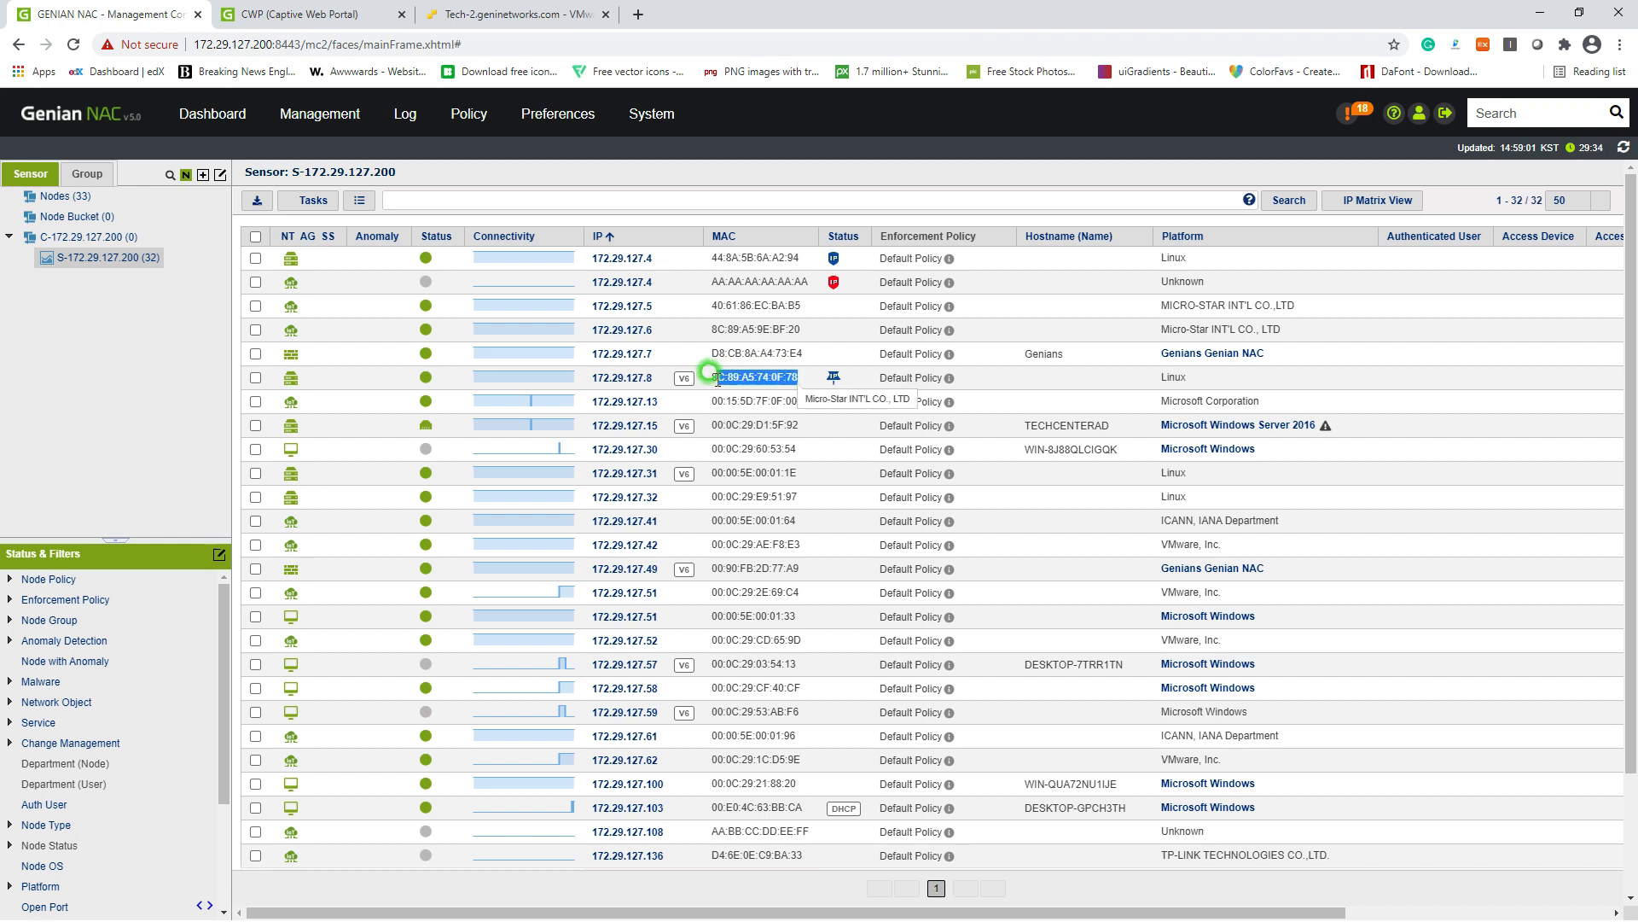
pyautogui.rightClick(716, 377)
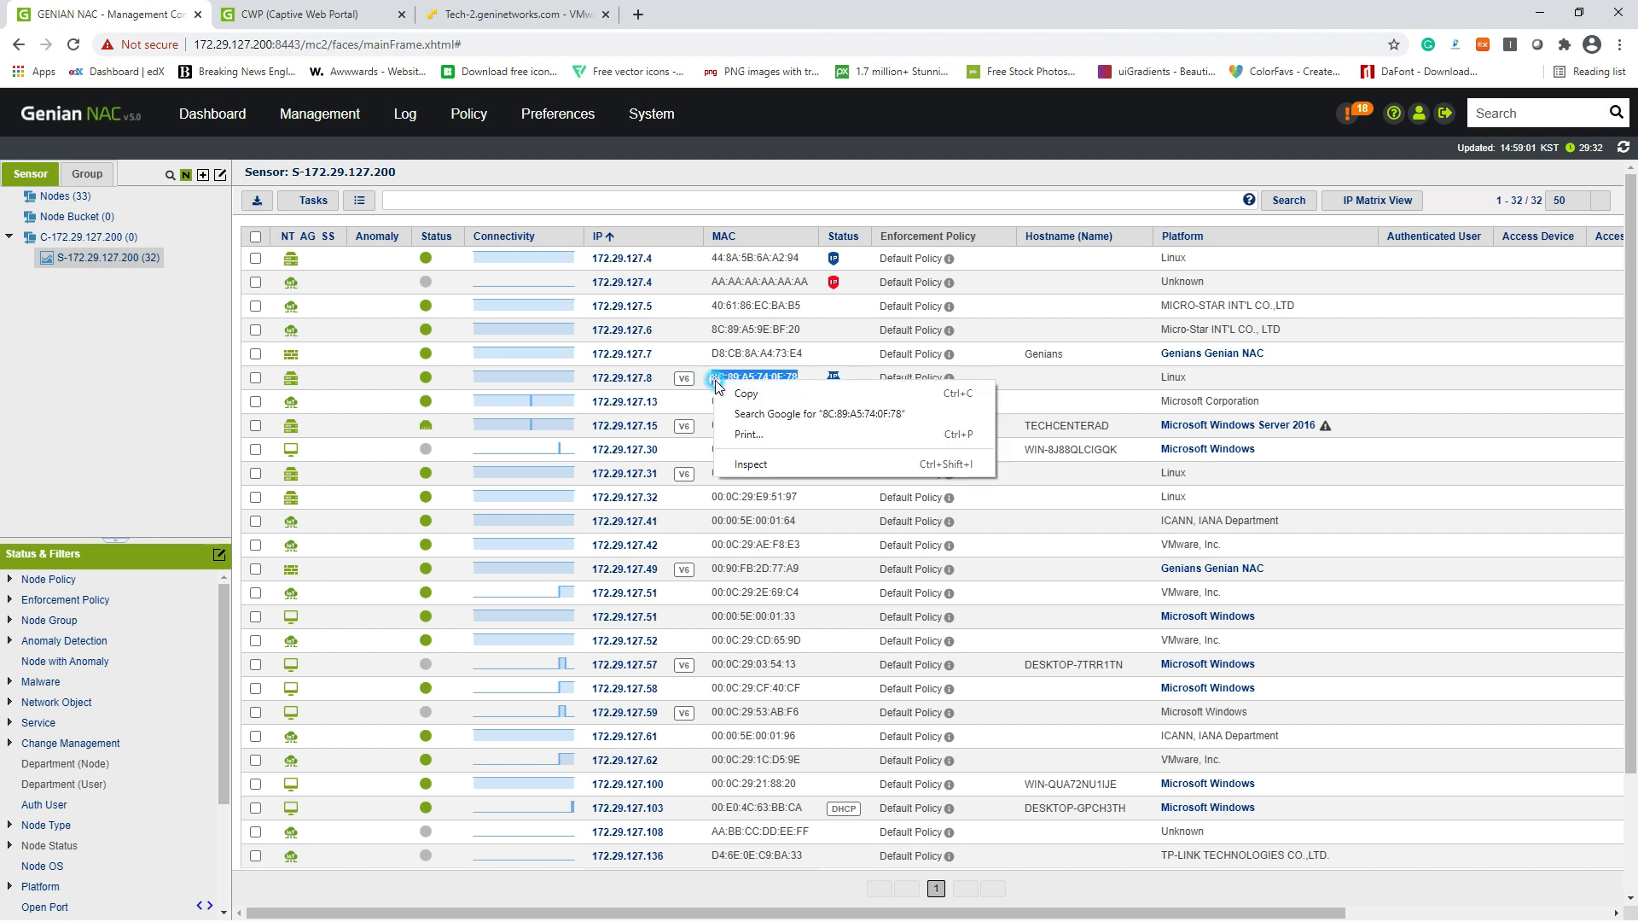
pyautogui.click(741, 391)
# Step: Add and save a node with IP 172.29.127.9 and the pasted MAC 8C:89:A5:74:0F:78
pyautogui.click(313, 200)
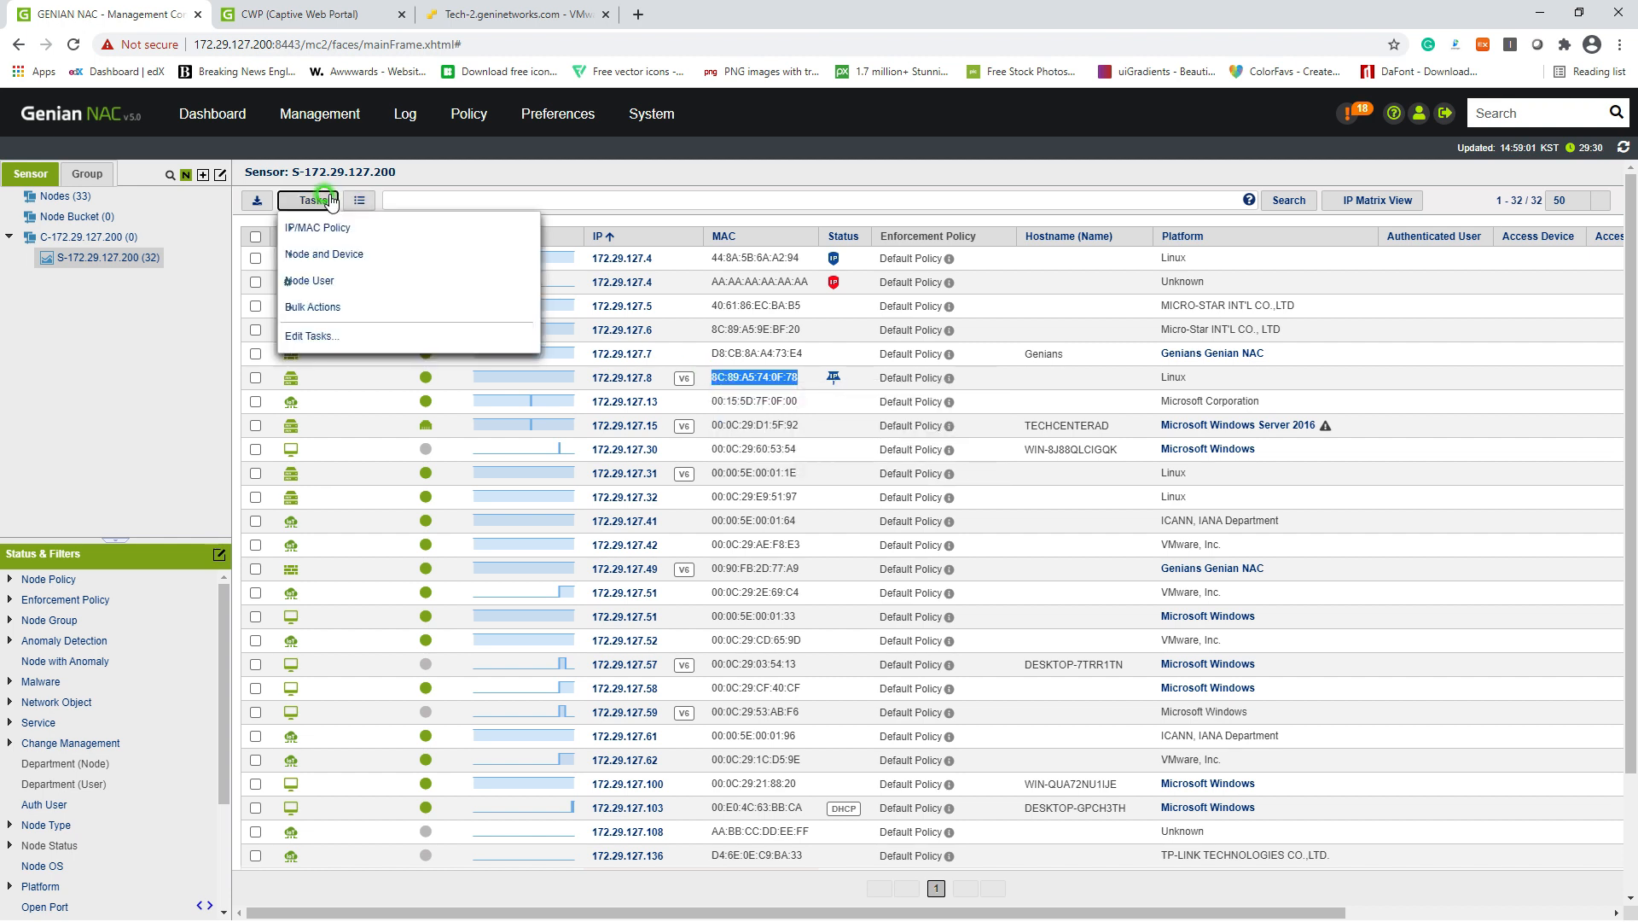
pyautogui.moveTo(352, 255)
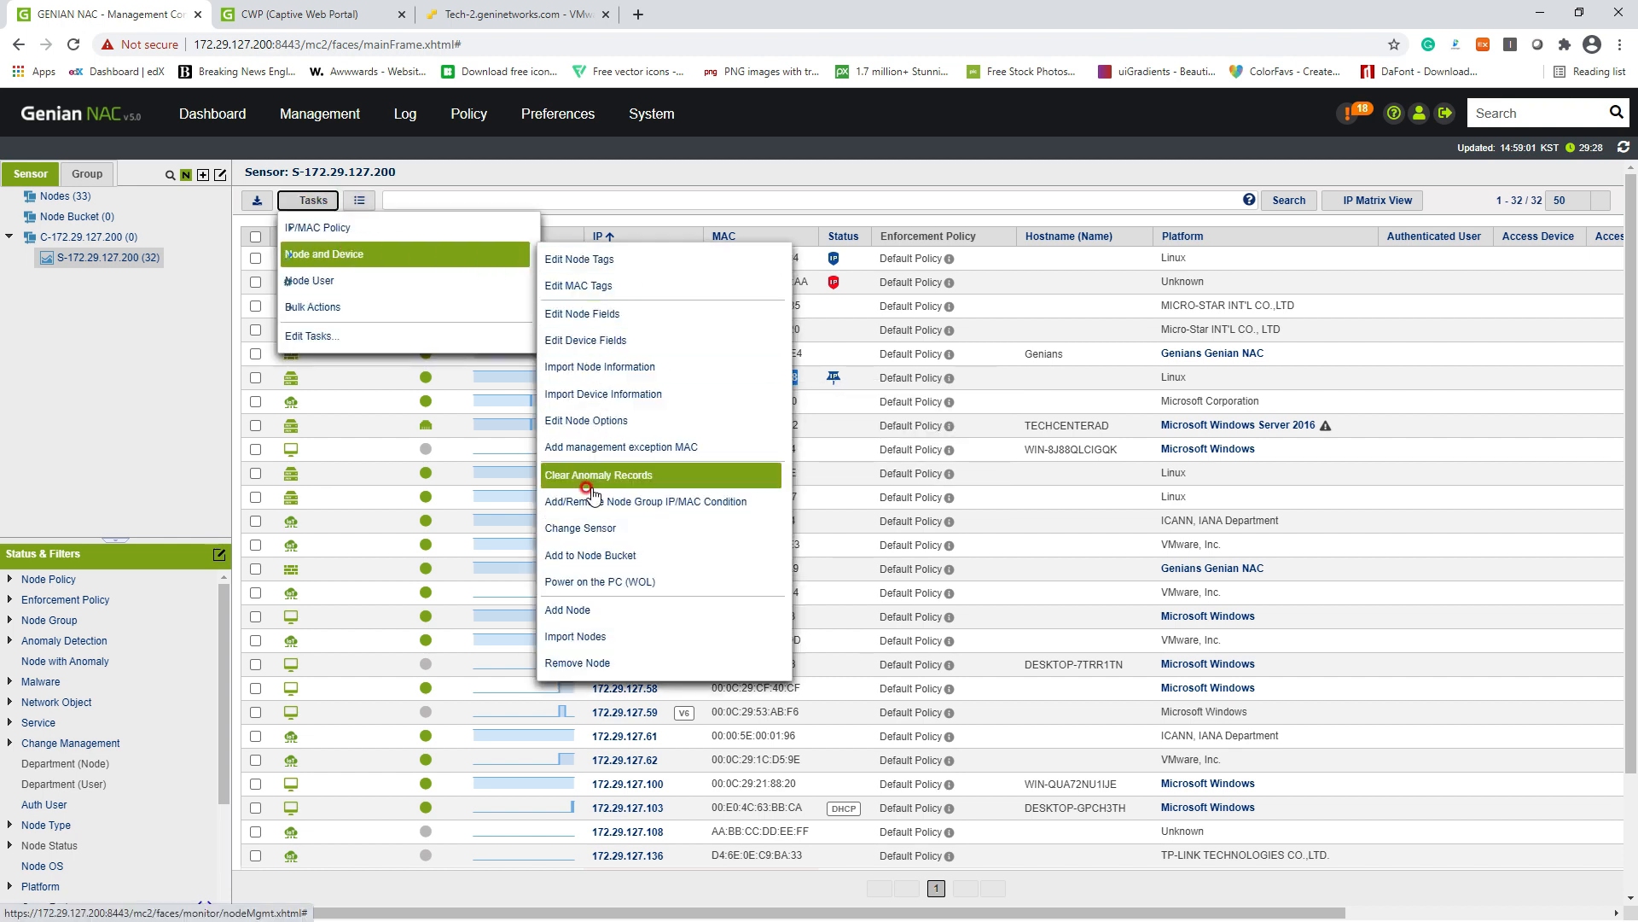
pyautogui.click(599, 608)
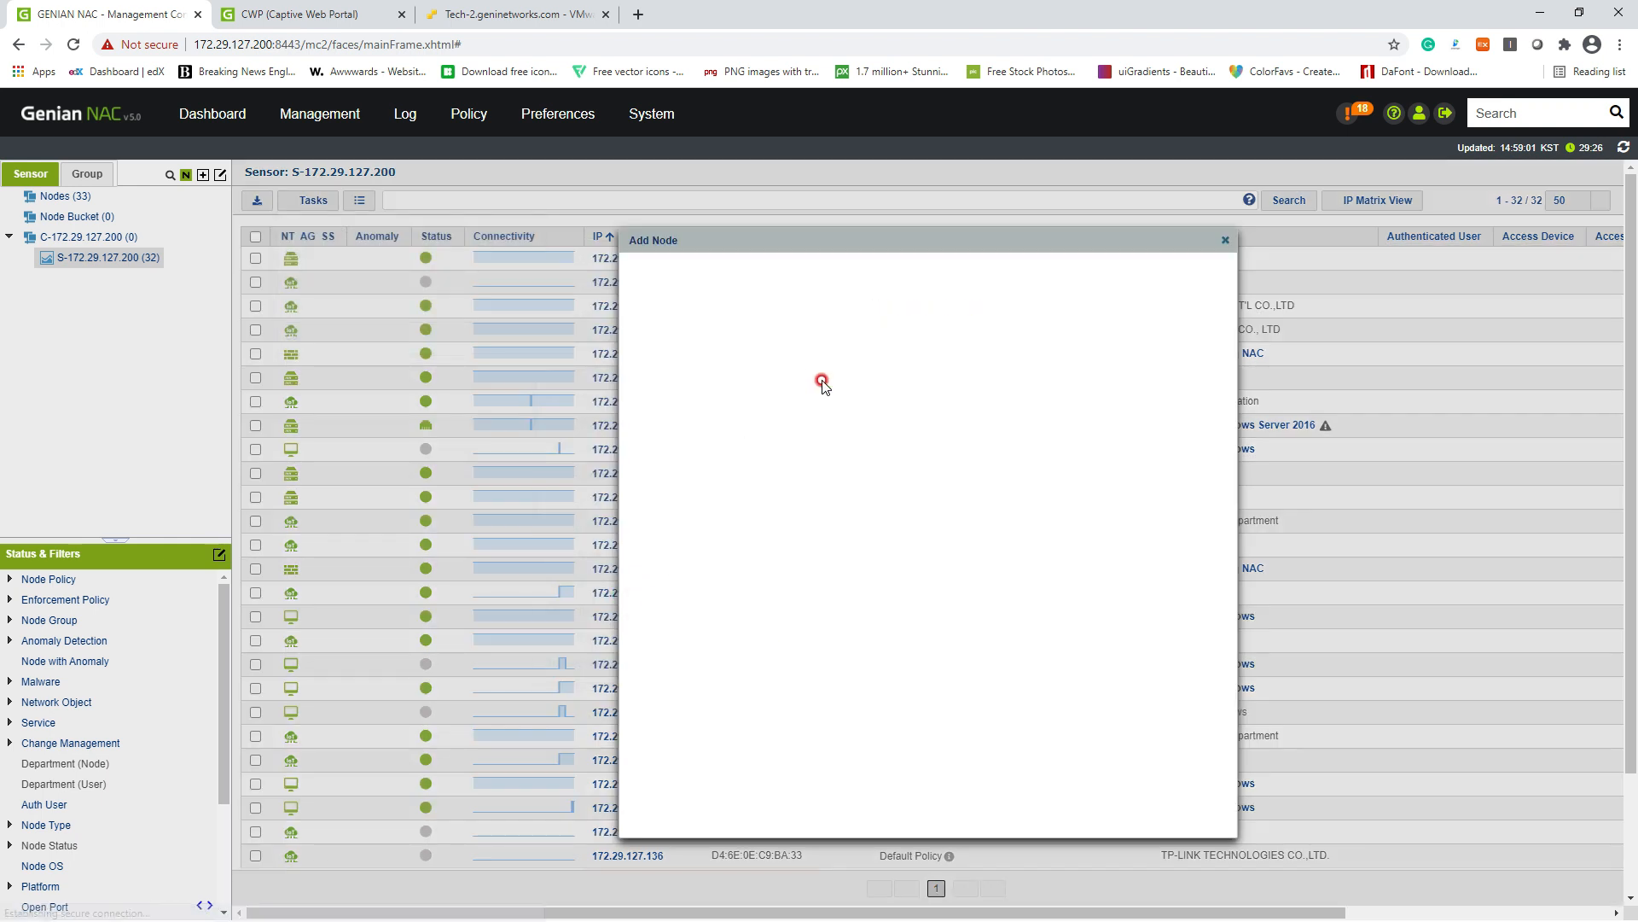
pyautogui.moveTo(795, 242); pyautogui.dragTo(1033, 243)
pyautogui.hotkey('ctrl', 'c')
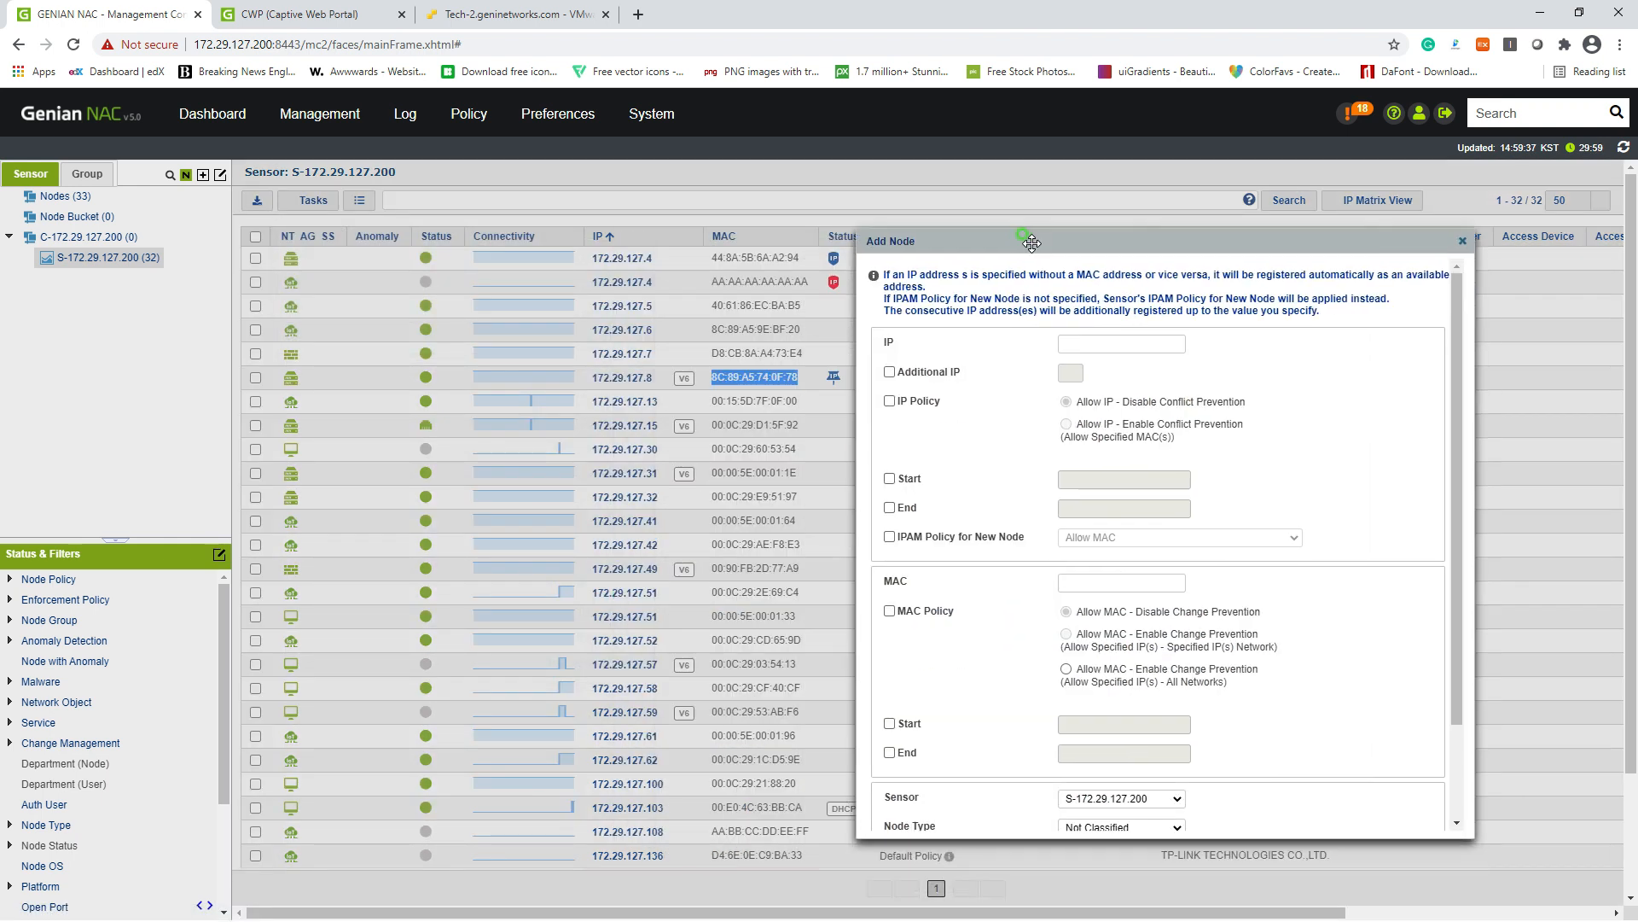
pyautogui.click(1083, 341)
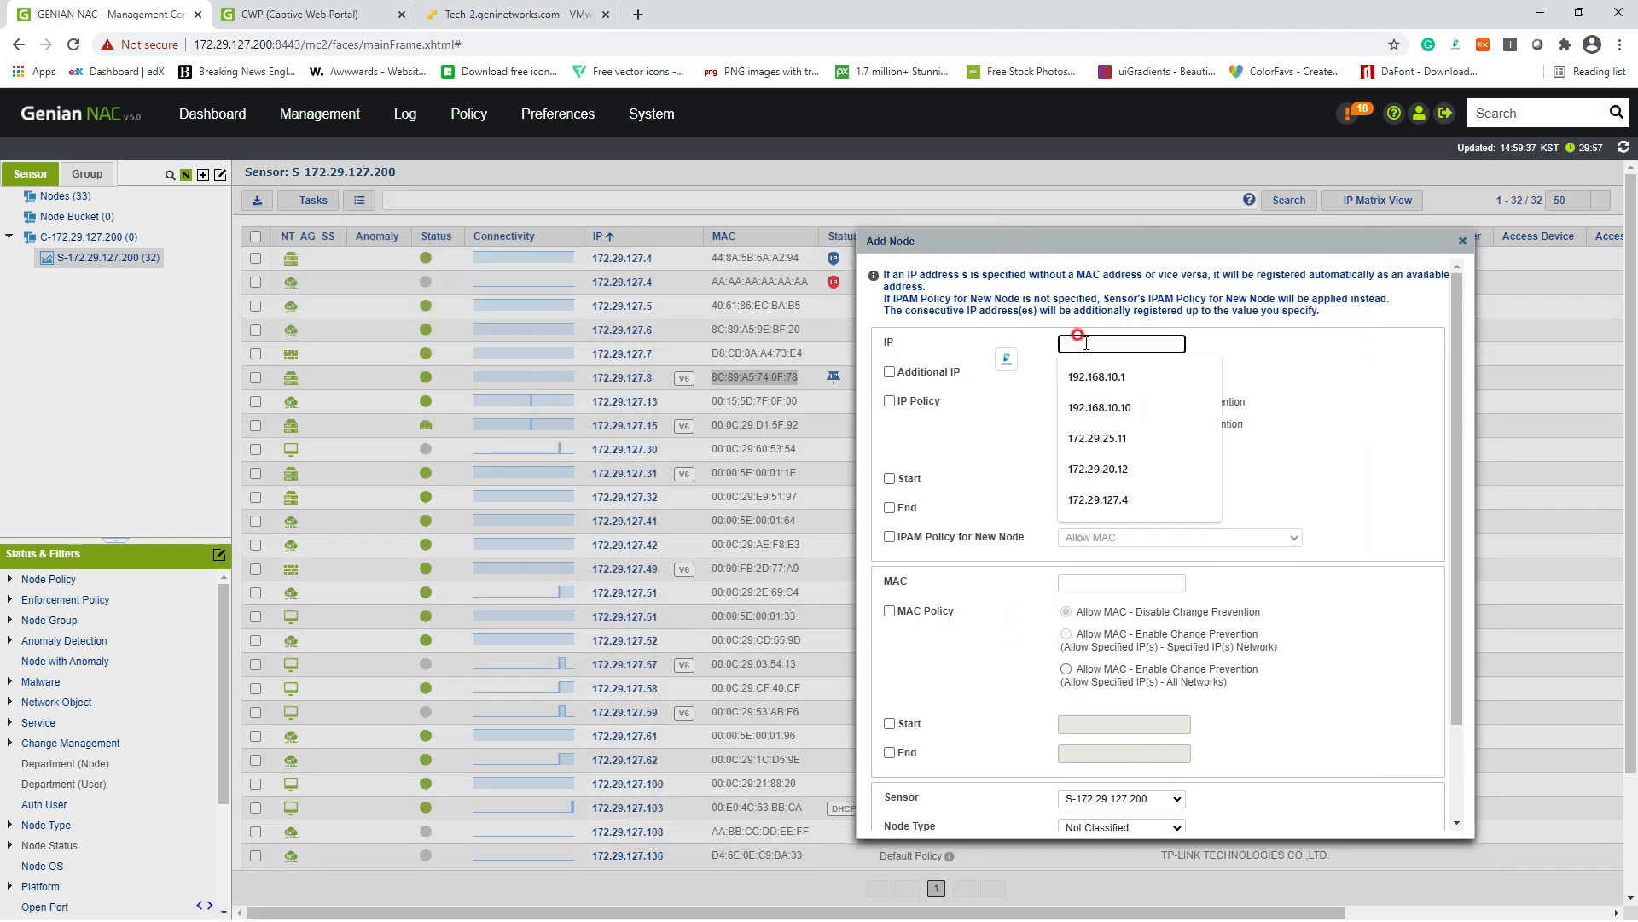
pyautogui.write('172.29.127.')
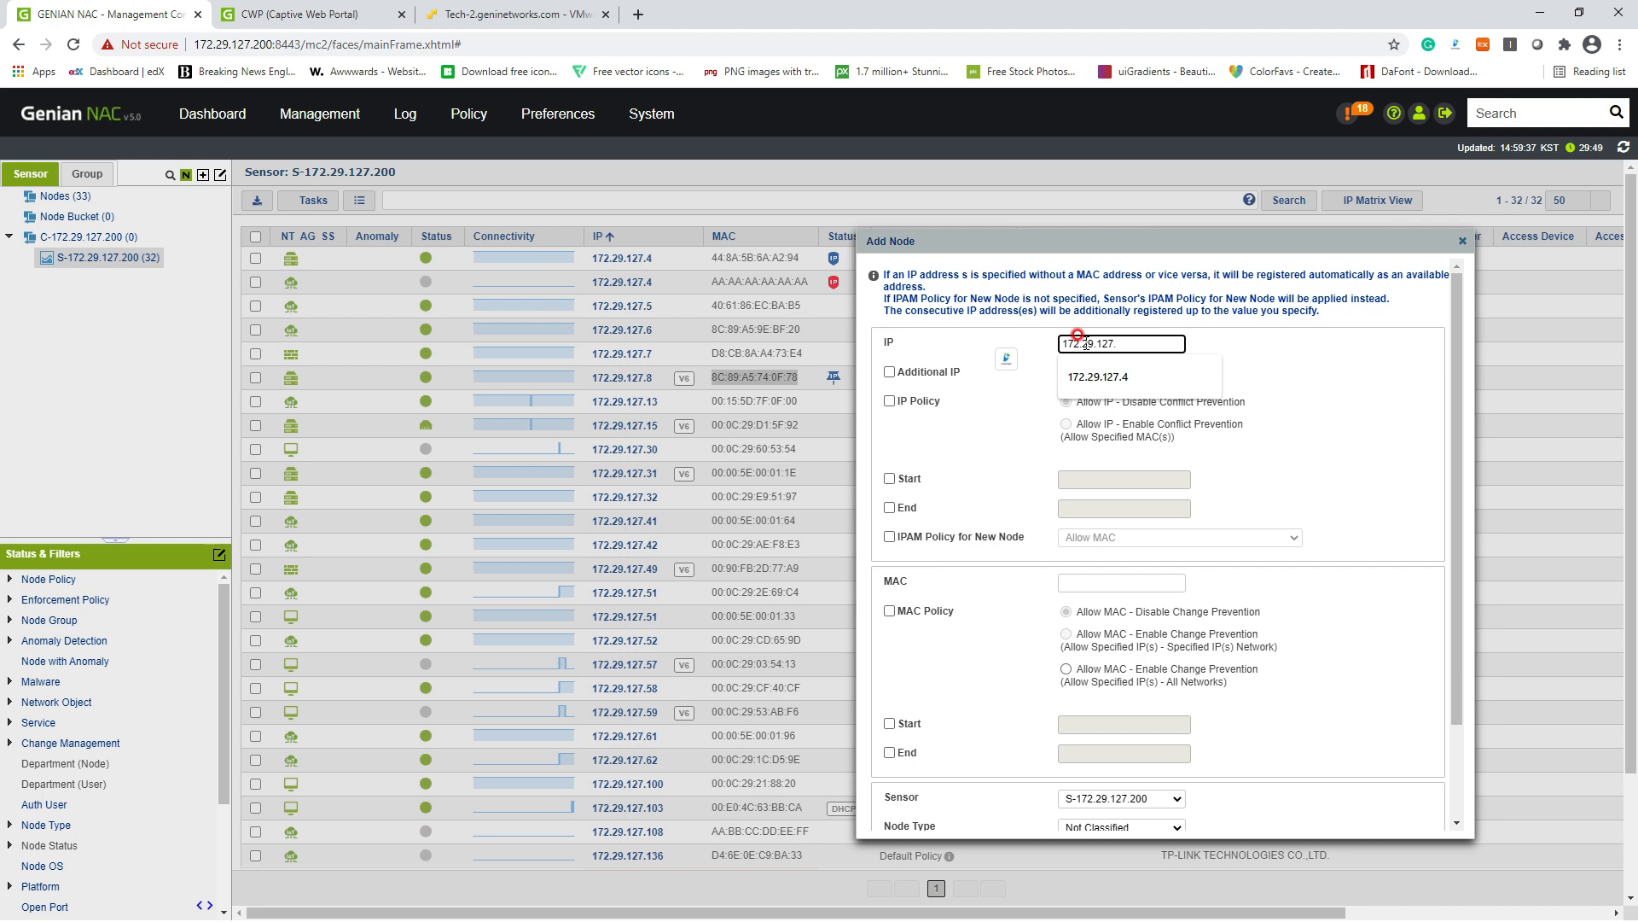
pyautogui.write('9')
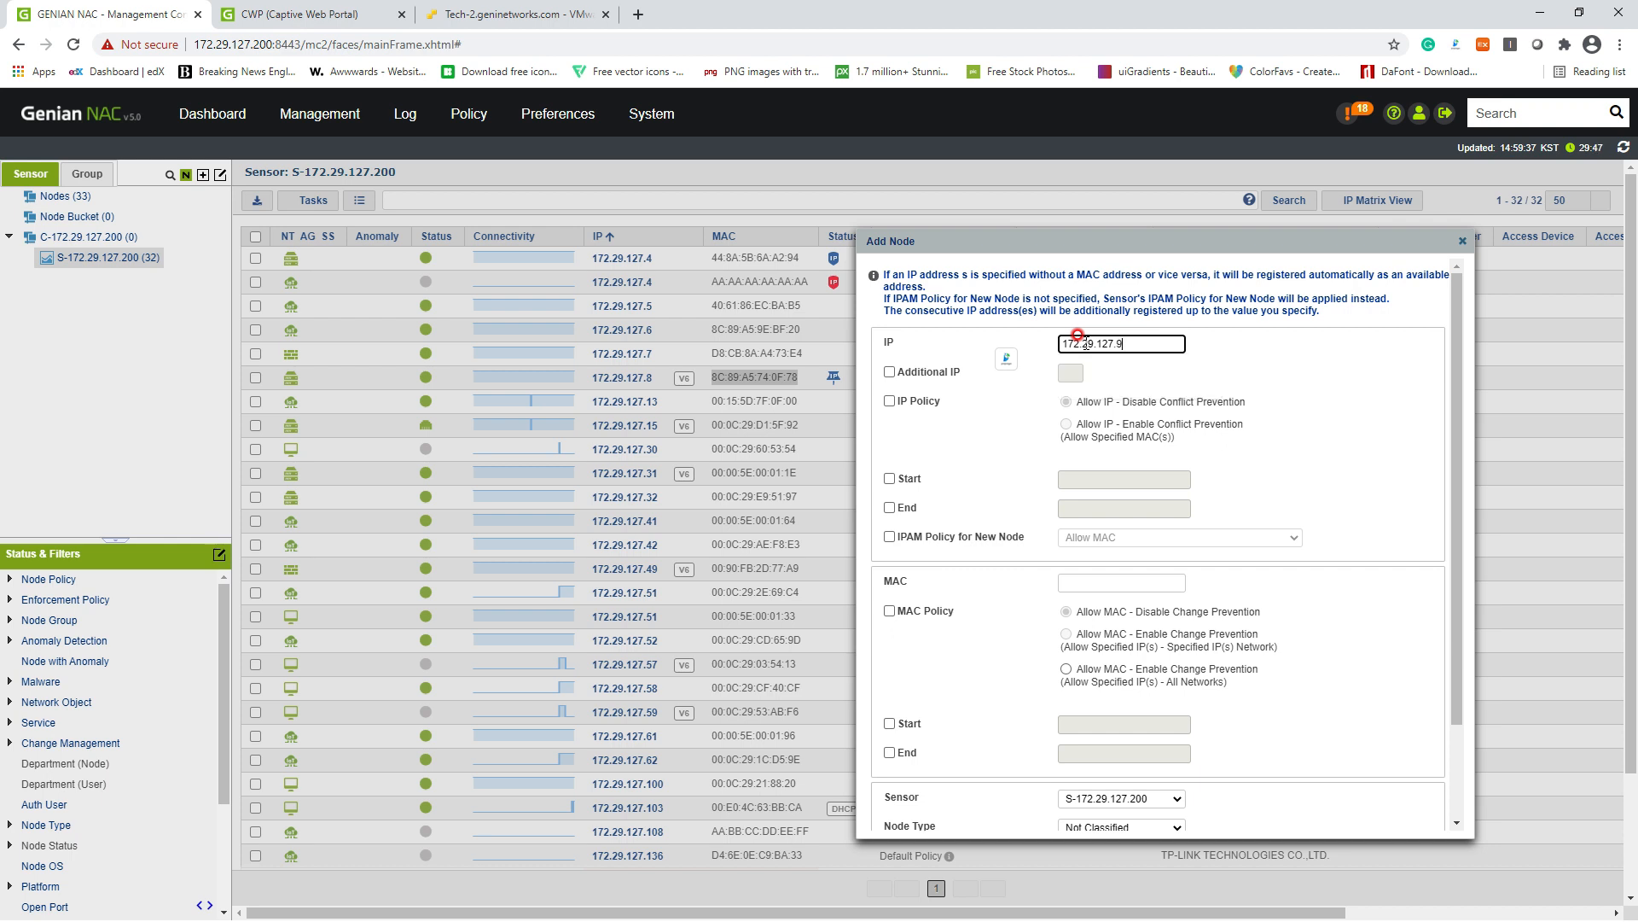
pyautogui.click(1091, 582)
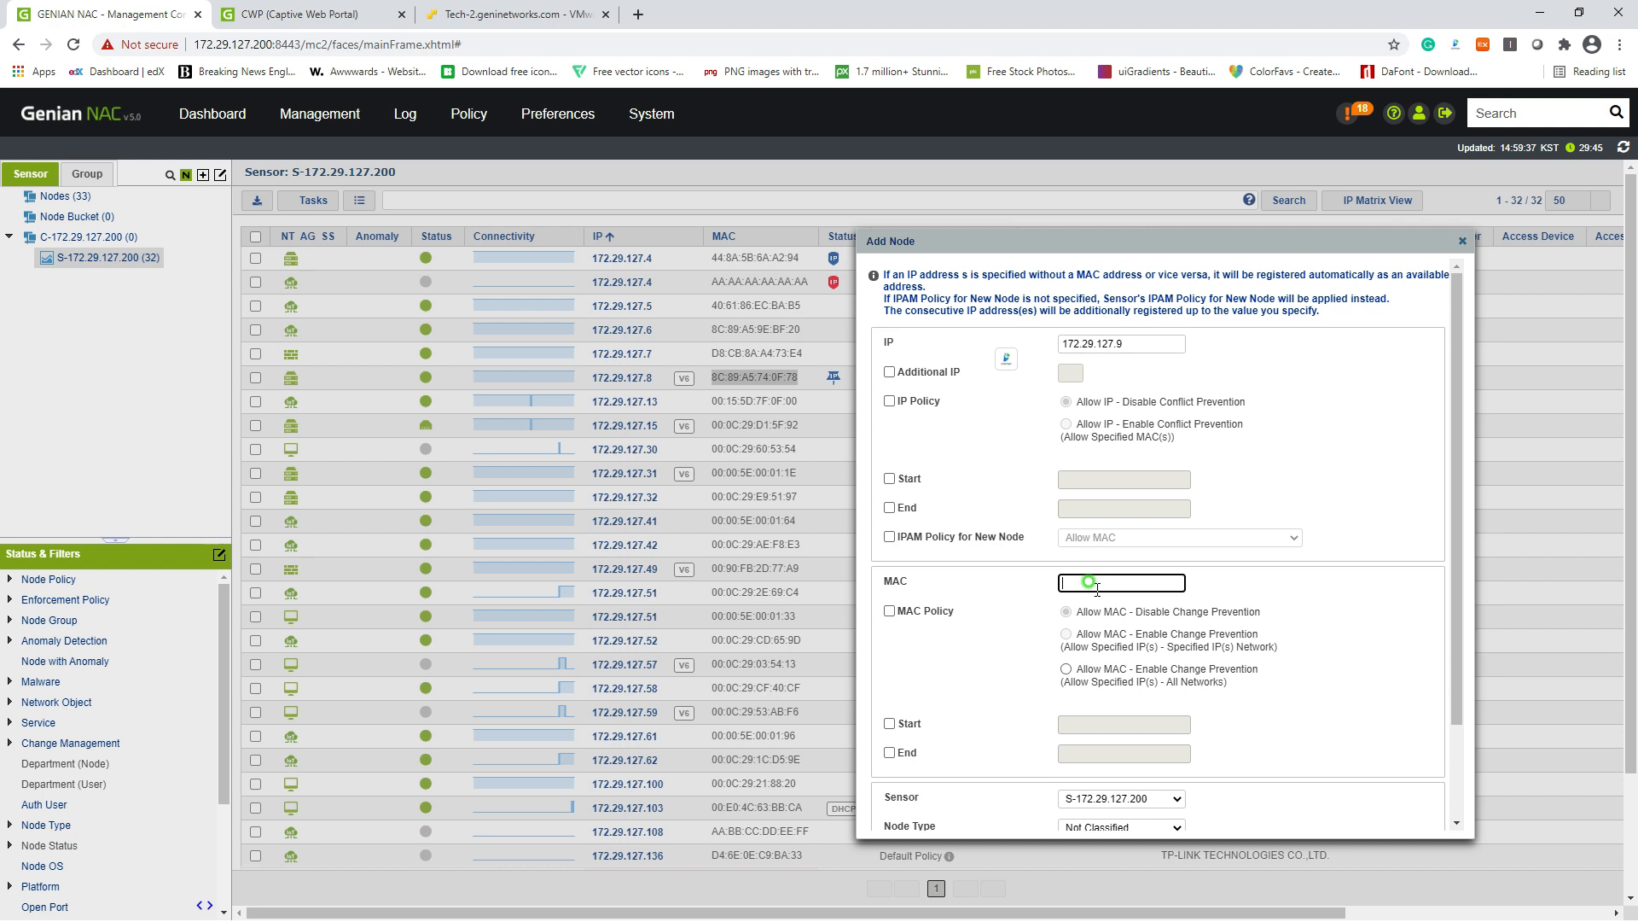
pyautogui.hotkey('ctrl', 'v')
pyautogui.click(1271, 583)
pyautogui.scroll(-2, 1248, 597)
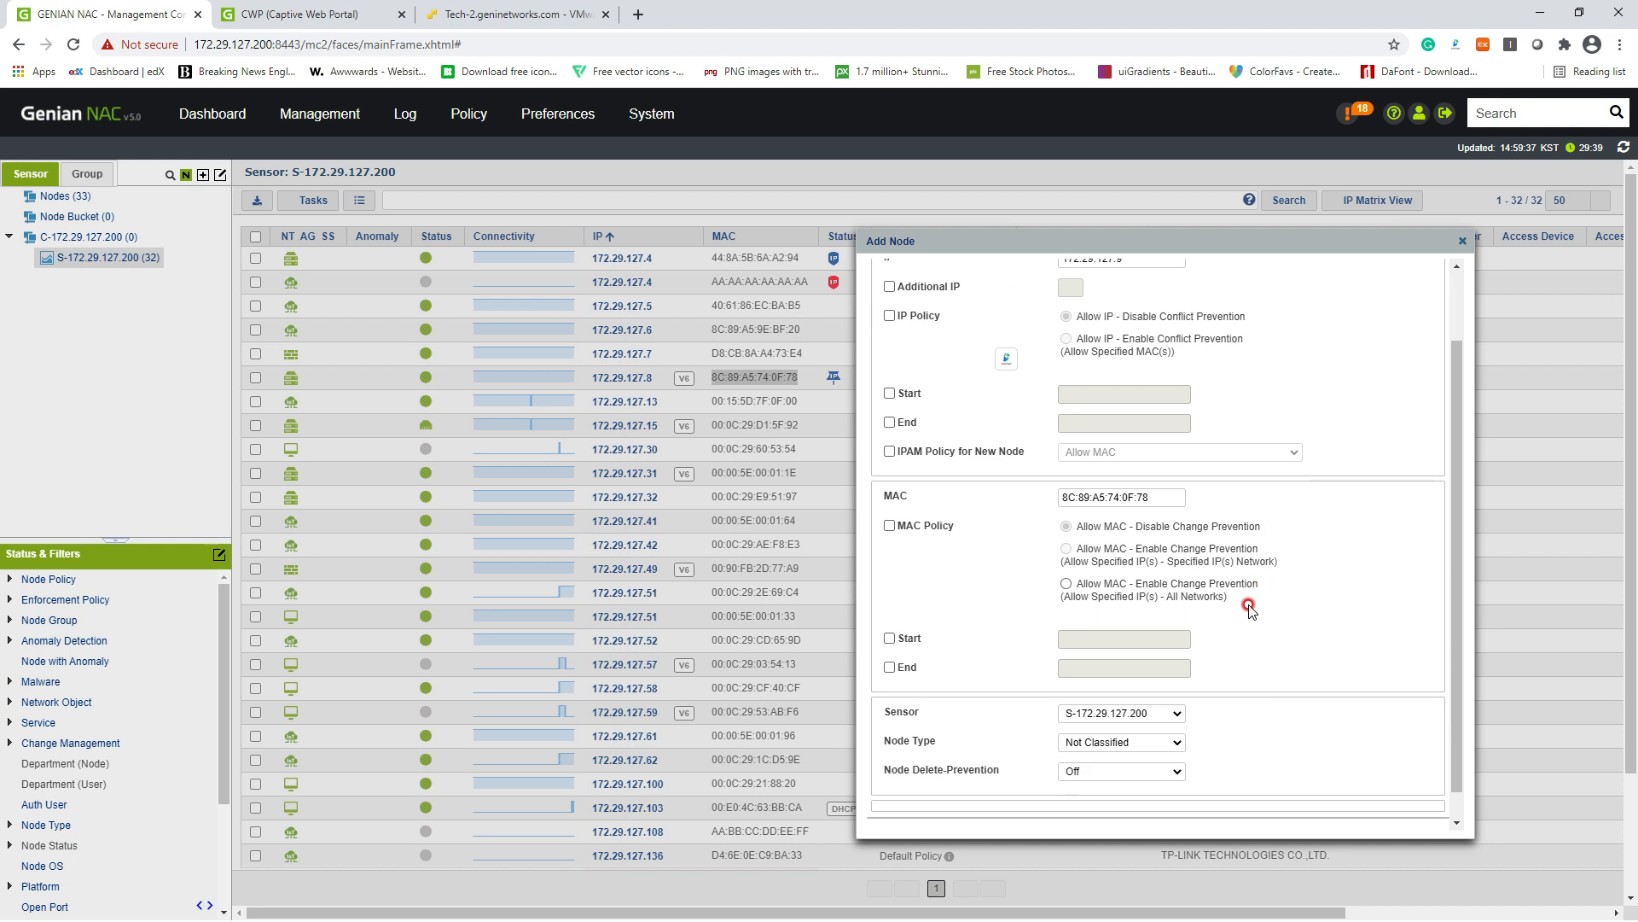
pyautogui.click(1127, 811)
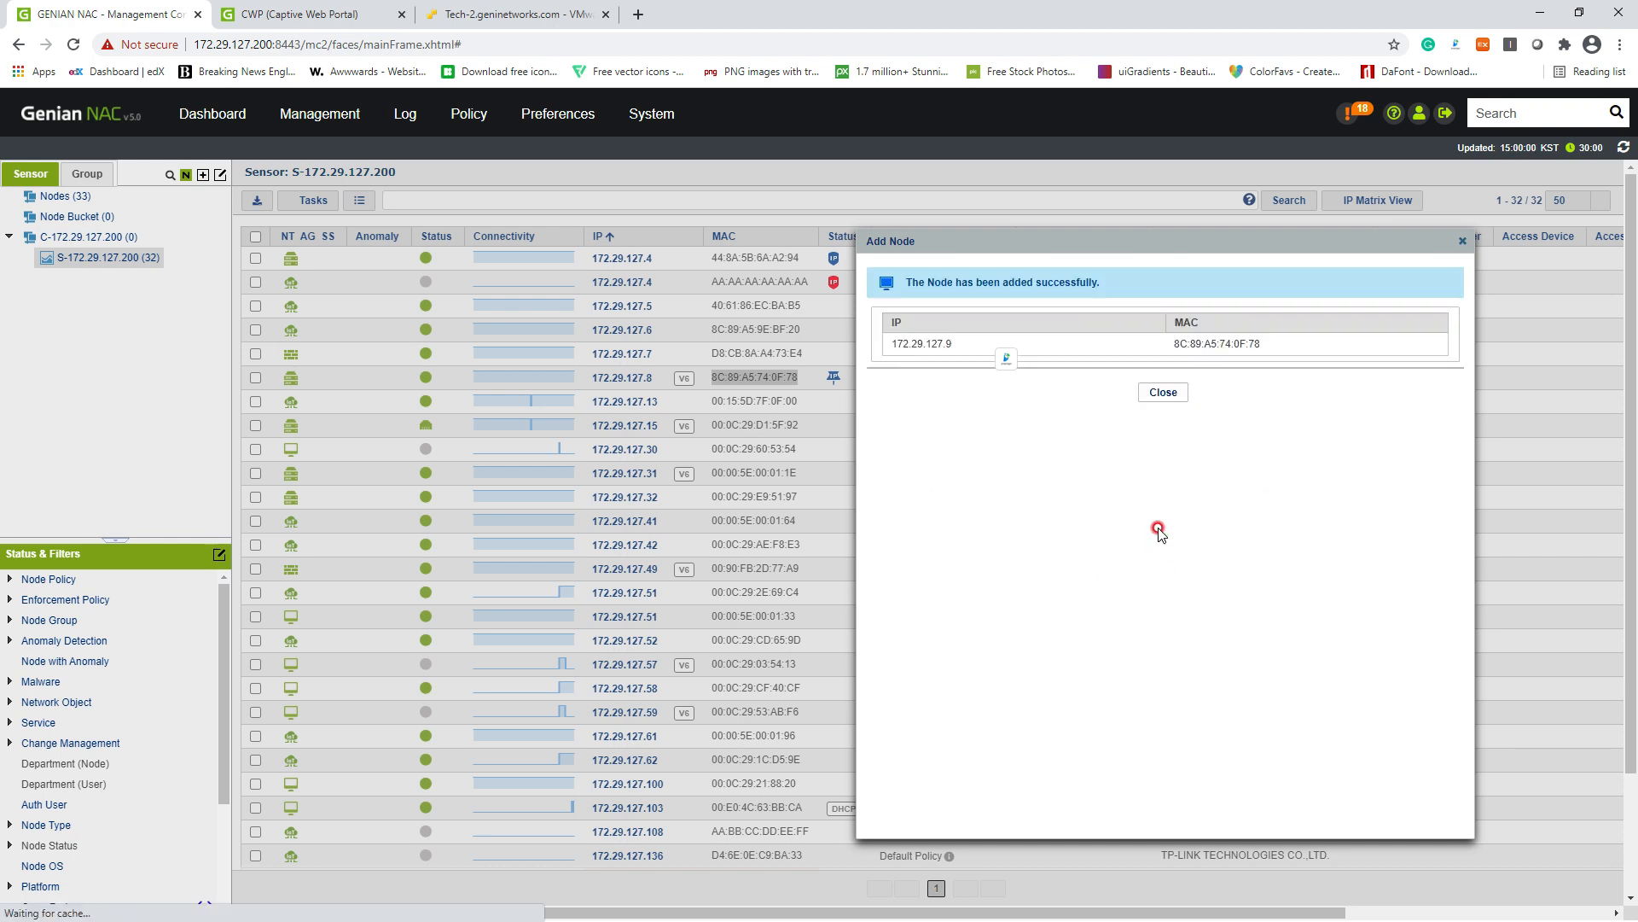
pyautogui.click(1171, 394)
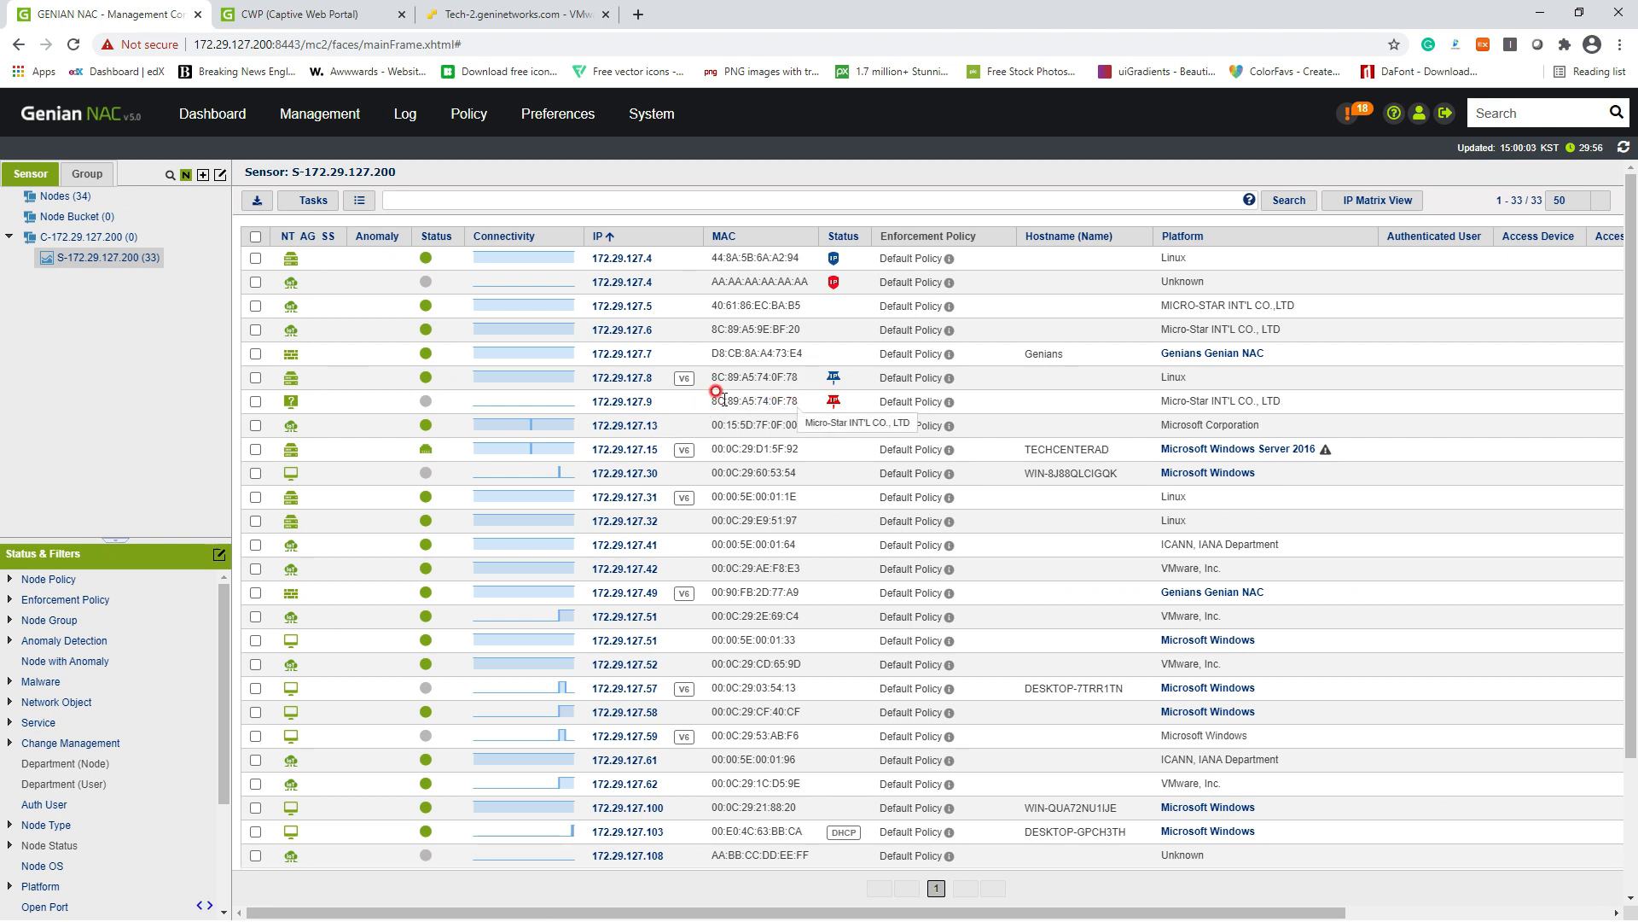
pyautogui.moveTo(840, 402); pyautogui.dragTo(711, 407)
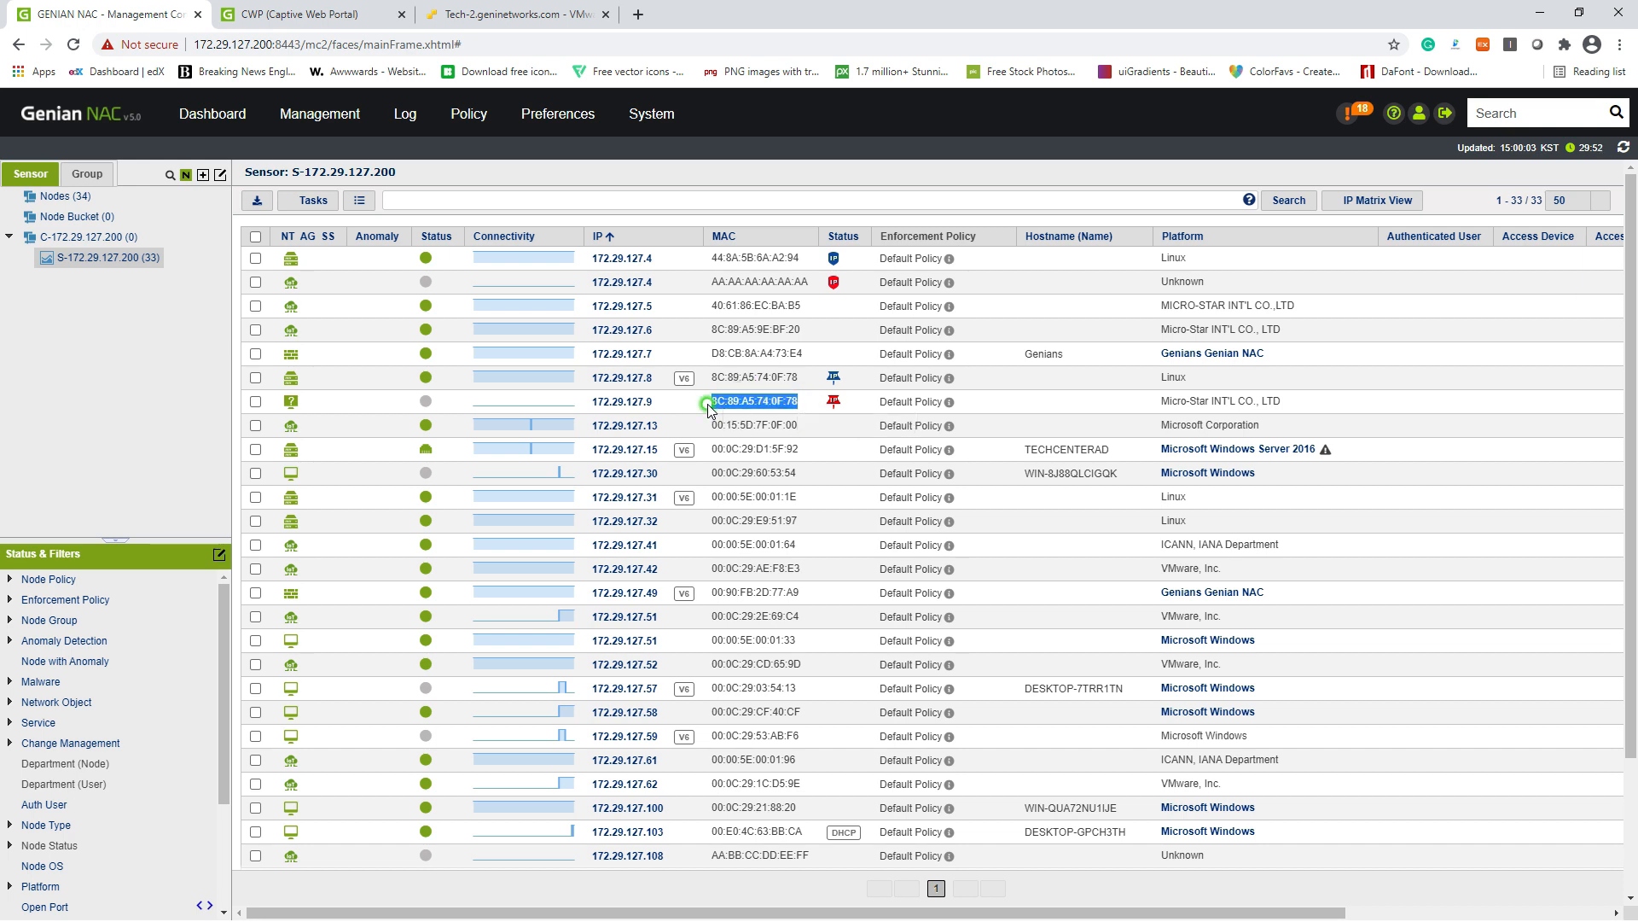
pyautogui.click(708, 403)
pyautogui.click(706, 399)
pyautogui.moveTo(661, 384); pyautogui.dragTo(593, 379)
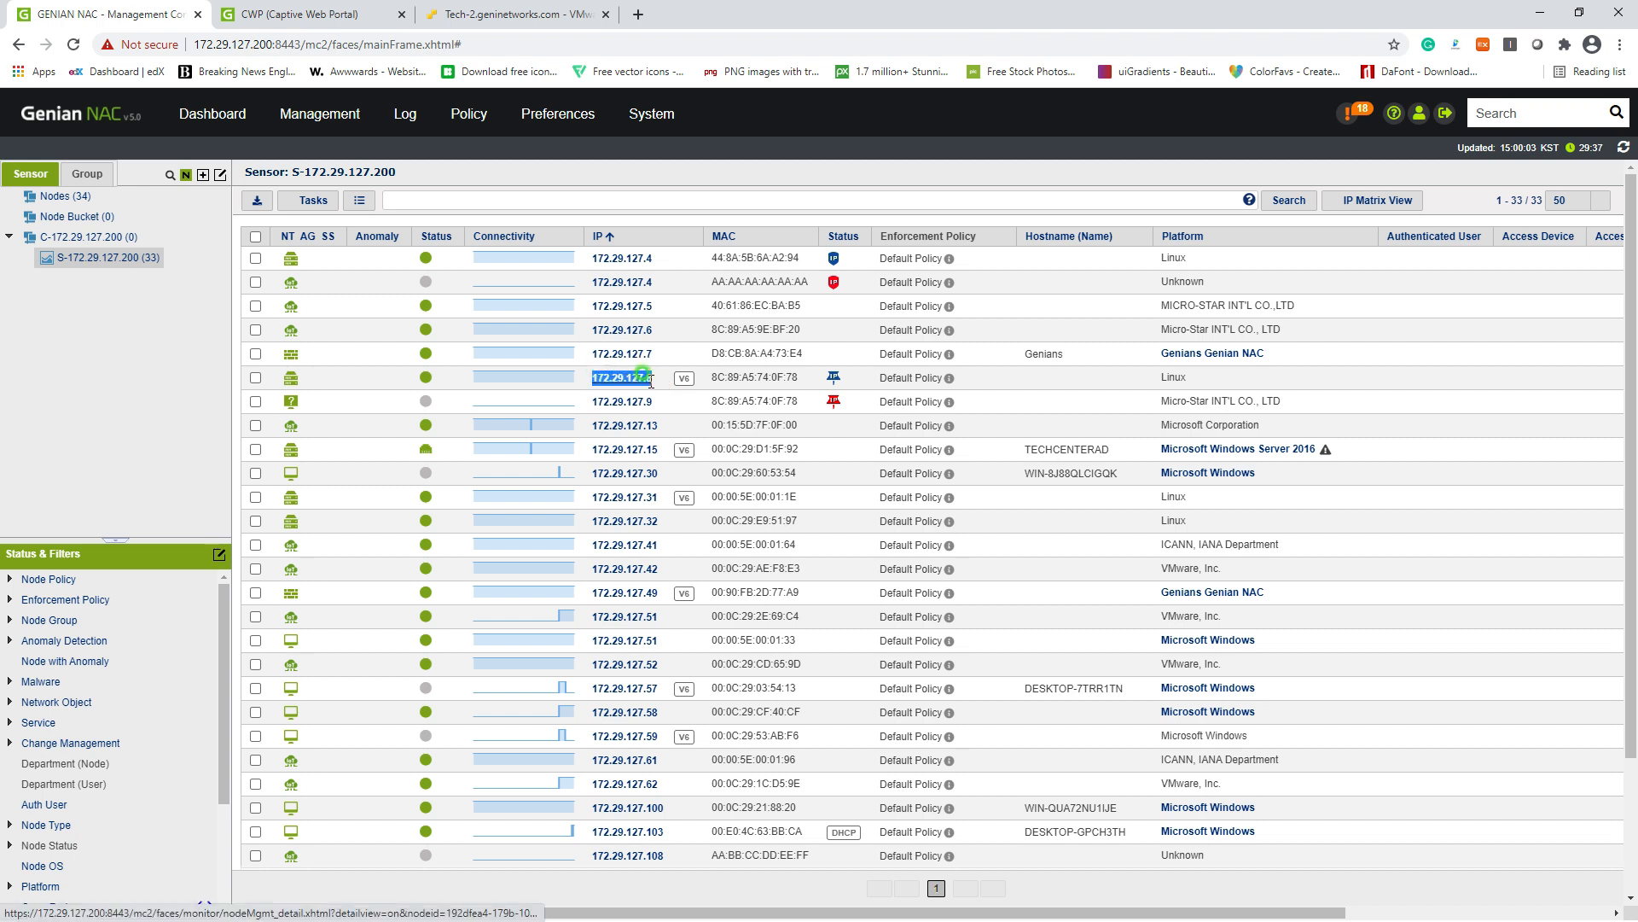
pyautogui.click(724, 399)
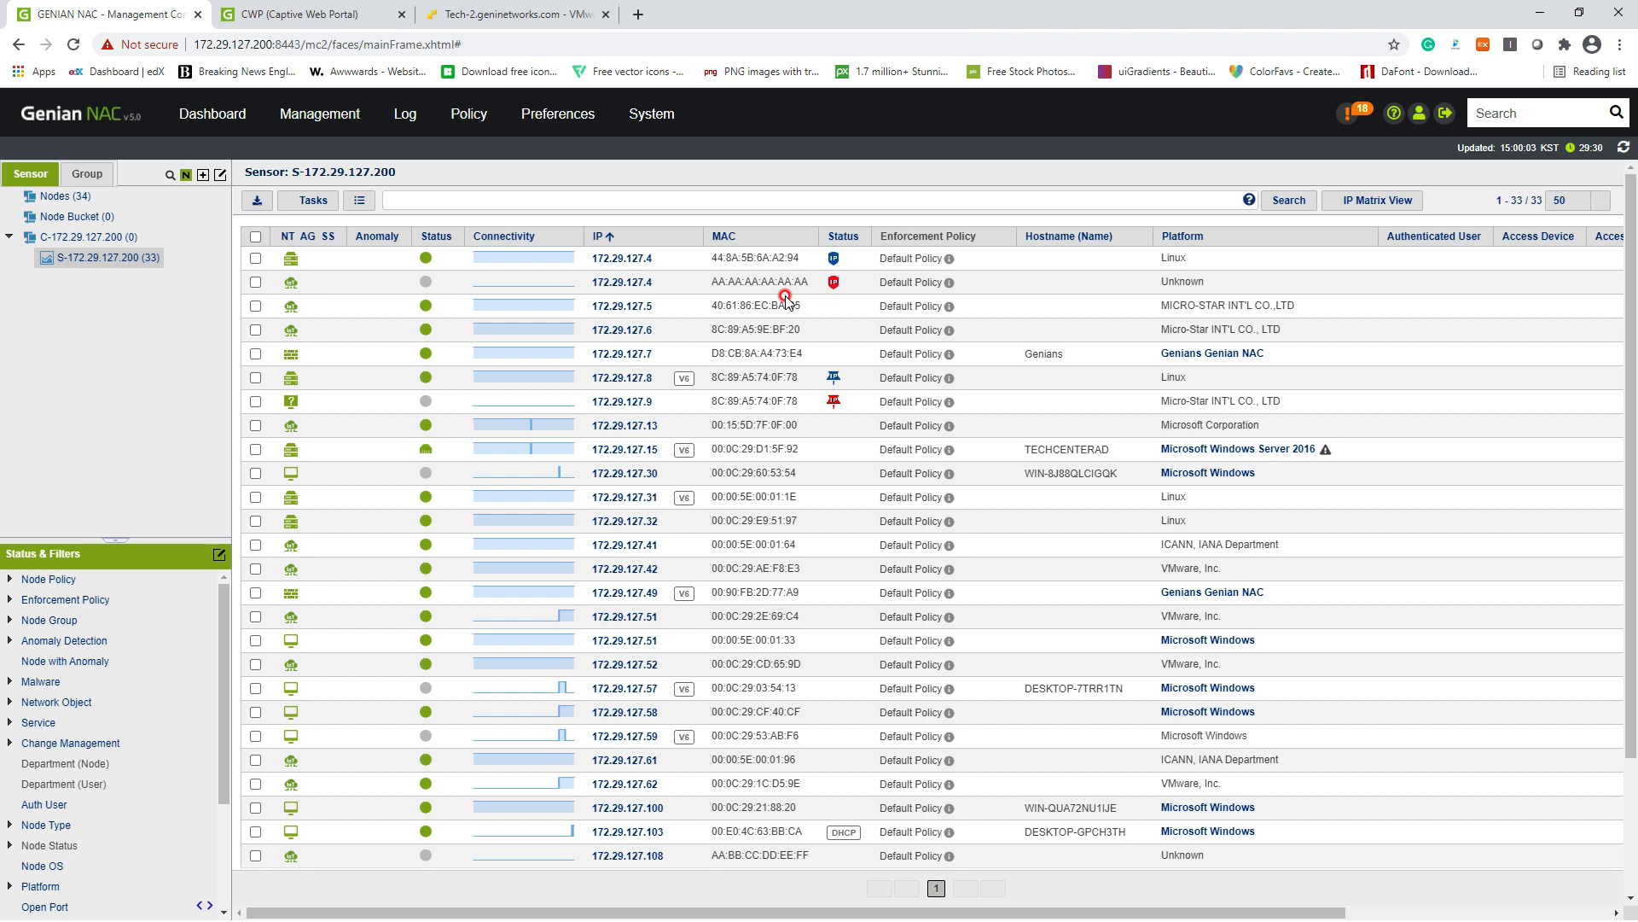
# Step: Enable IP/MAC conflict and change prevention for node 172.29.127.15, then check its IP and MAC entries
pyautogui.click(255, 451)
pyautogui.click(309, 200)
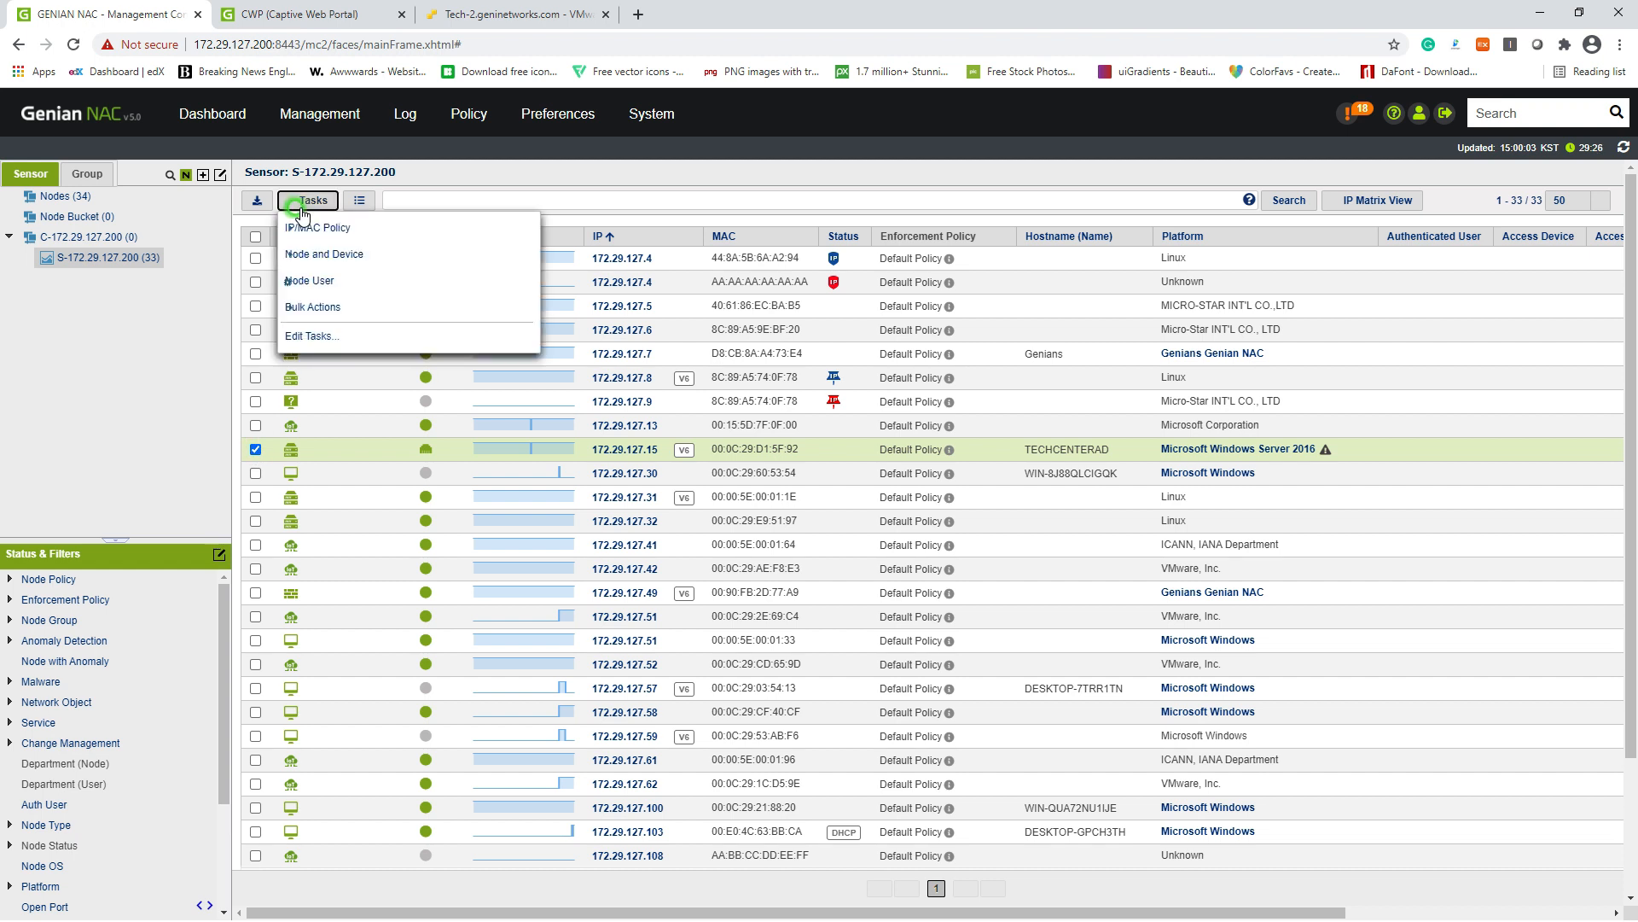
pyautogui.click(328, 230)
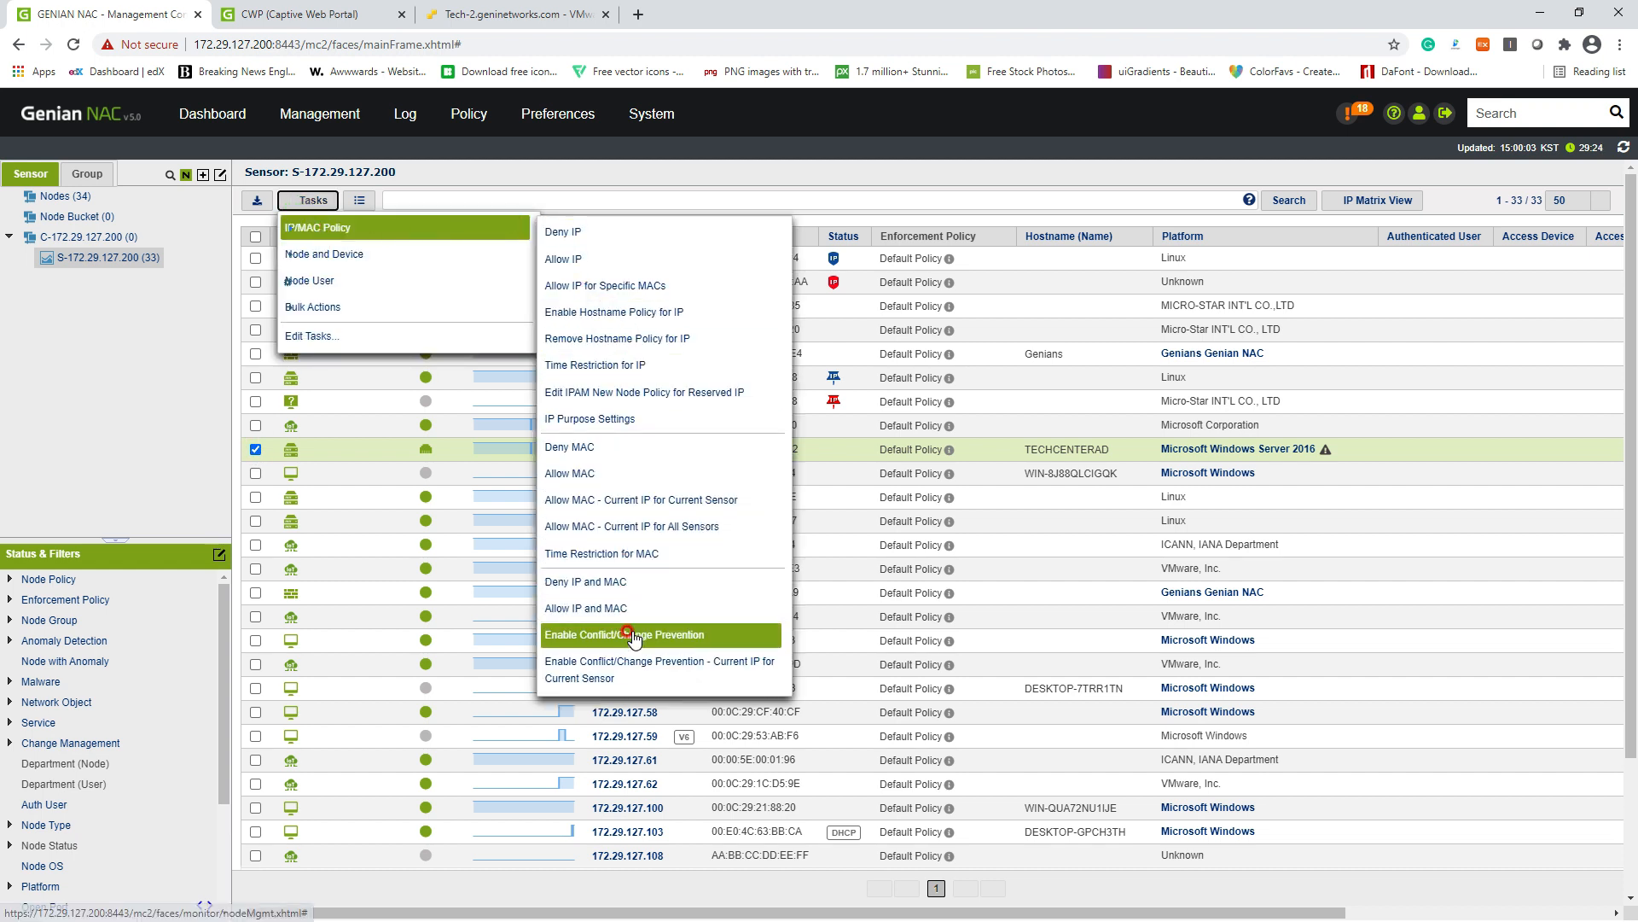
pyautogui.click(657, 640)
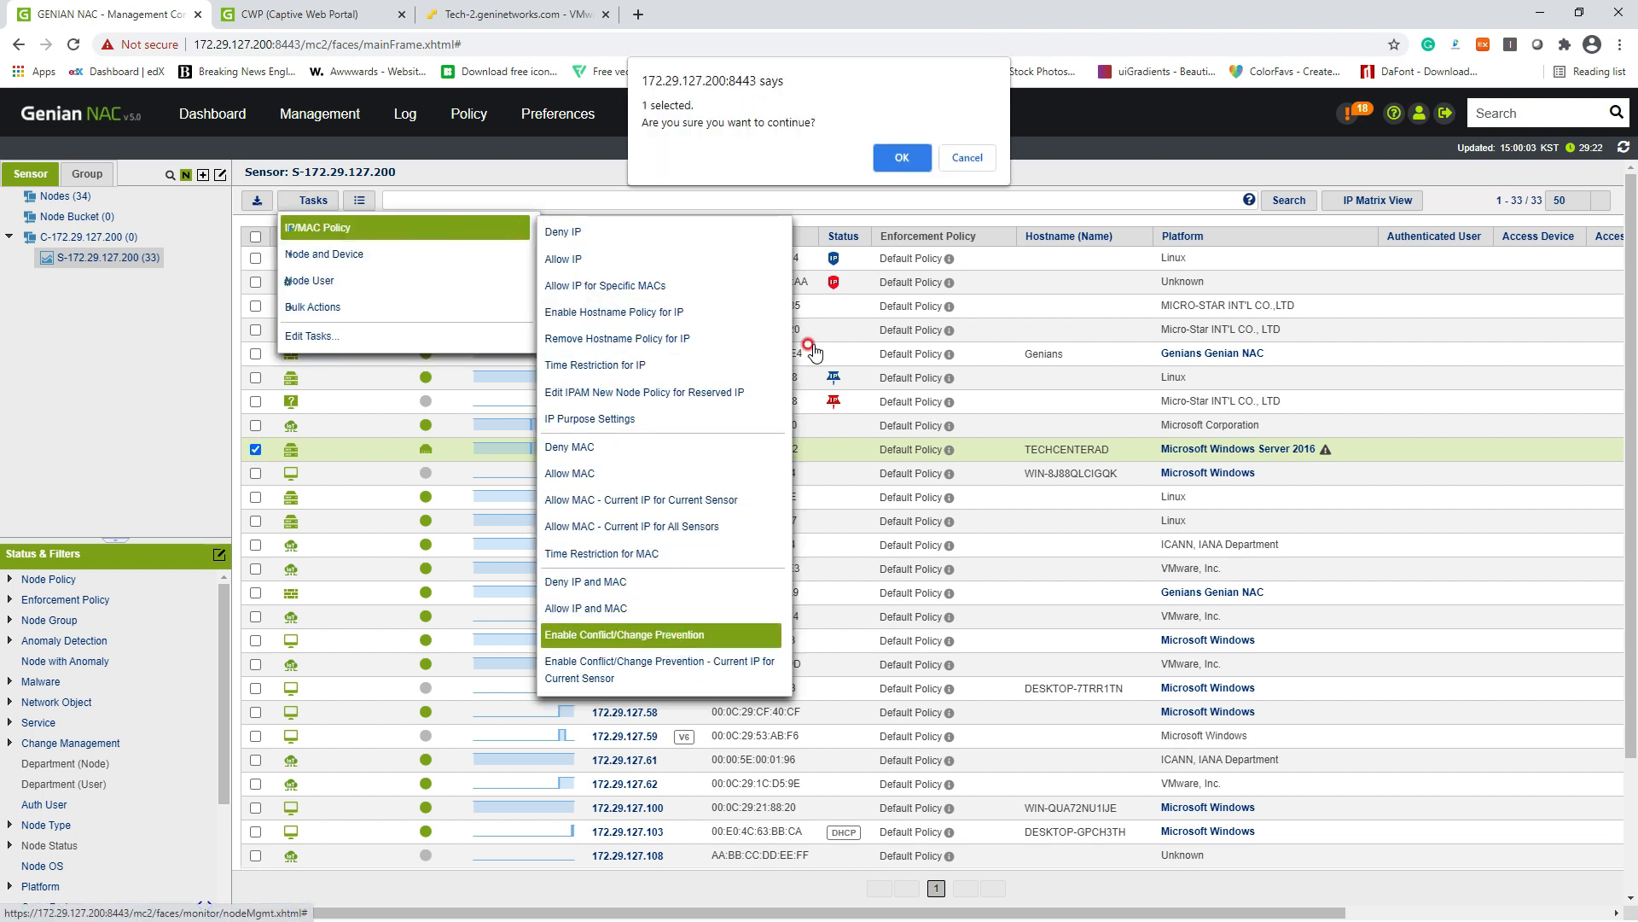
pyautogui.click(898, 157)
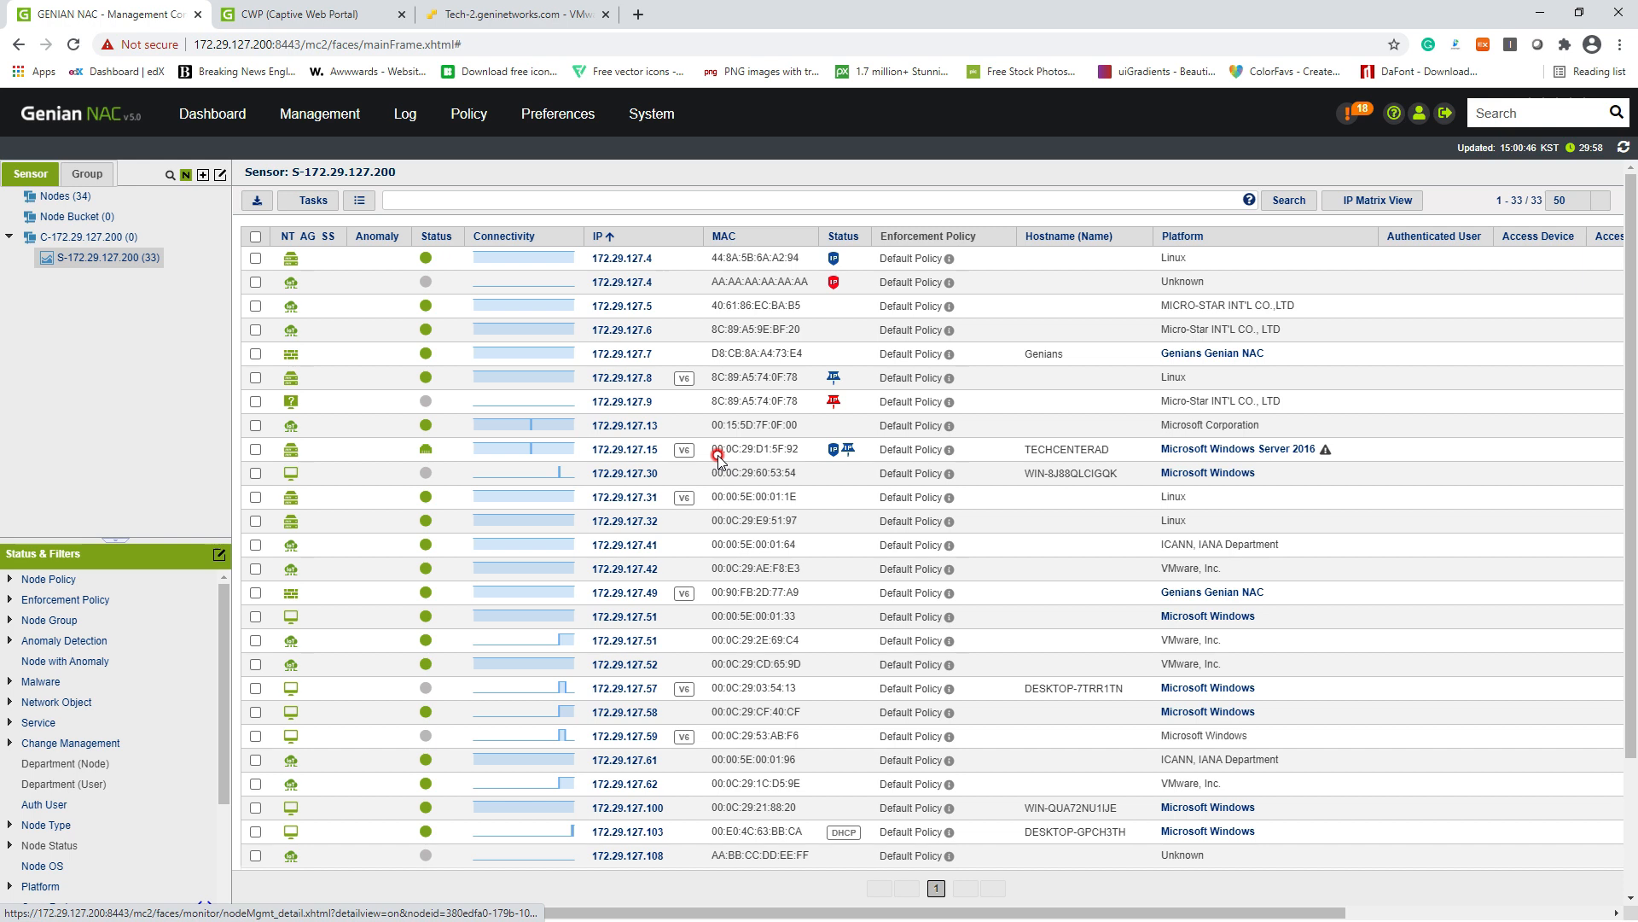
pyautogui.moveTo(797, 448)
pyautogui.mouseDown()
pyautogui.moveTo(769, 451)
pyautogui.moveTo(790, 453)
pyautogui.mouseUp()
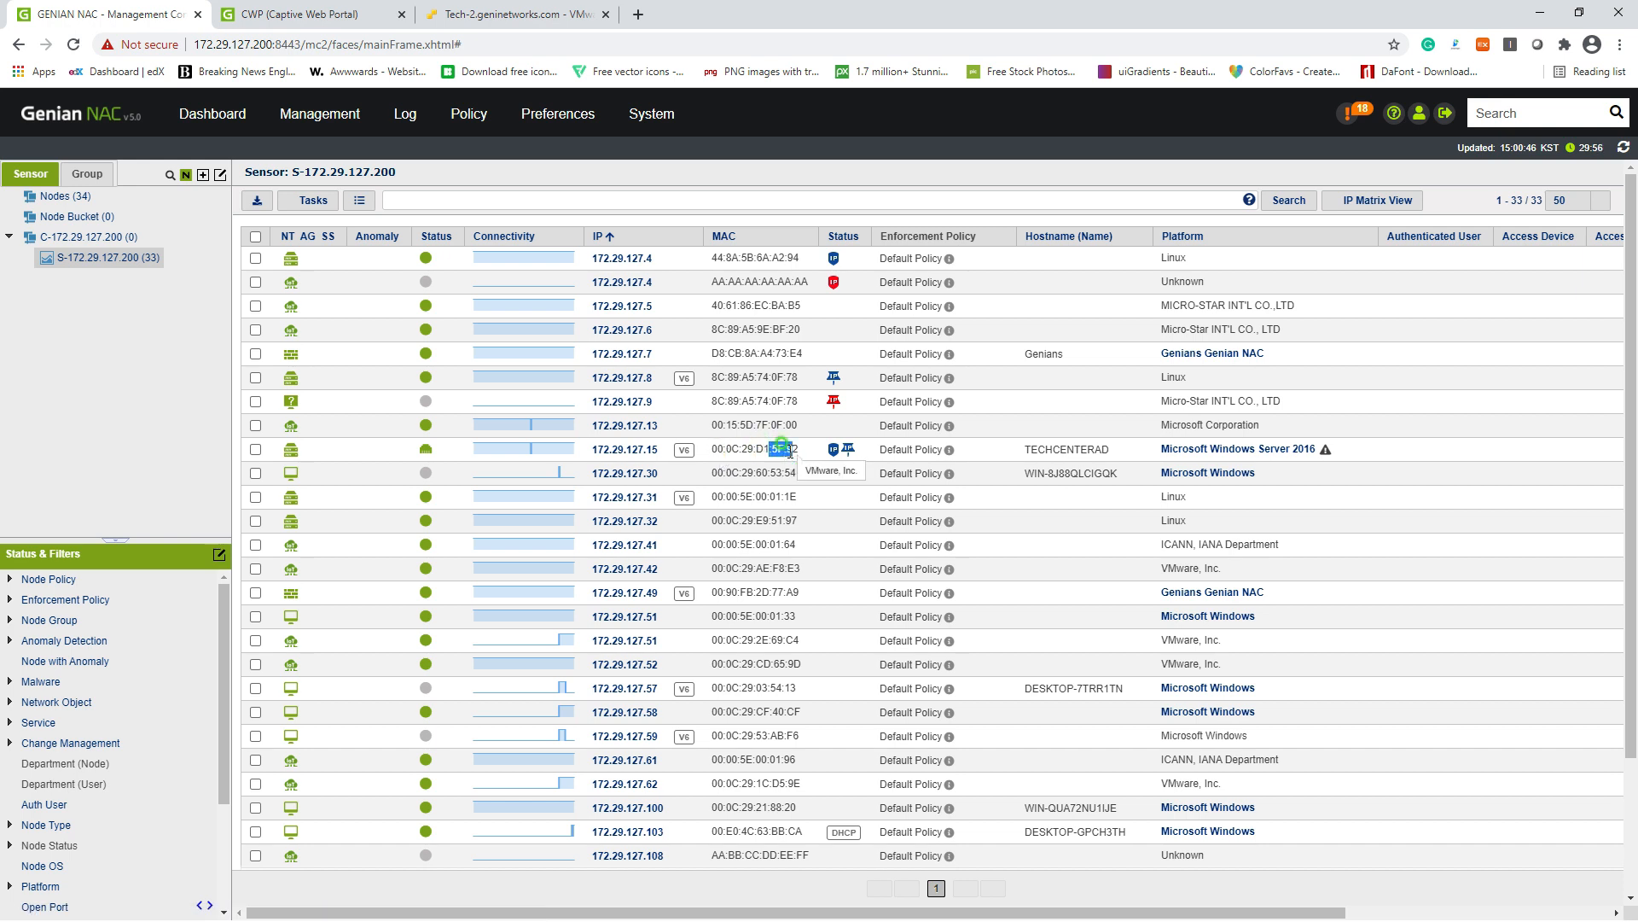
pyautogui.click(662, 453)
pyautogui.moveTo(672, 455); pyautogui.dragTo(638, 453)
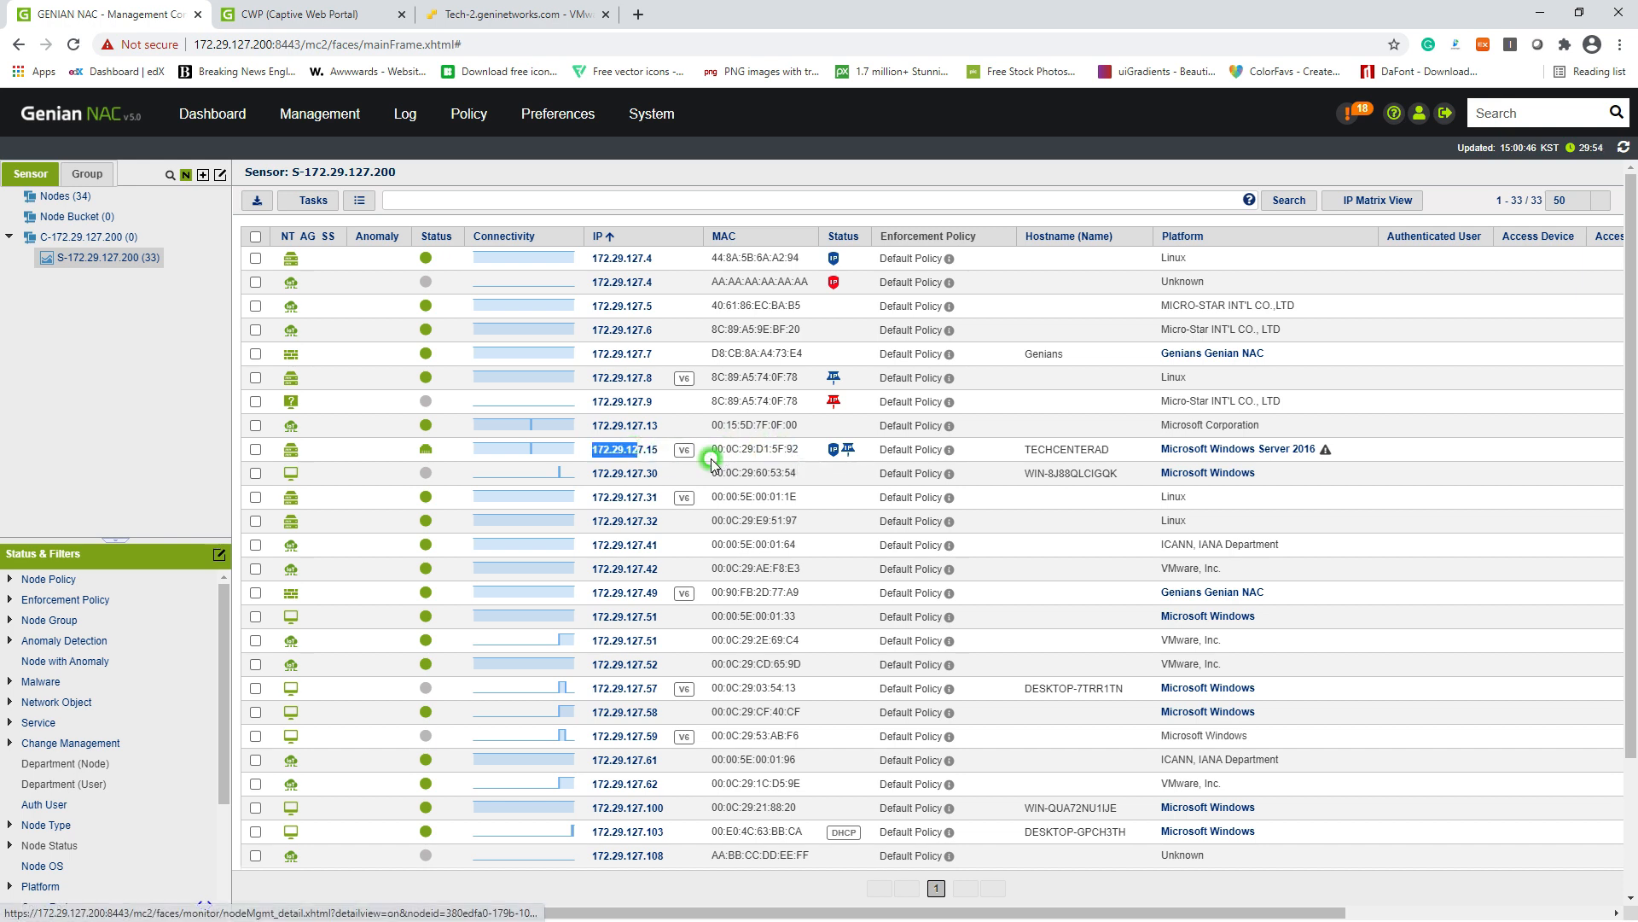
pyautogui.click(741, 447)
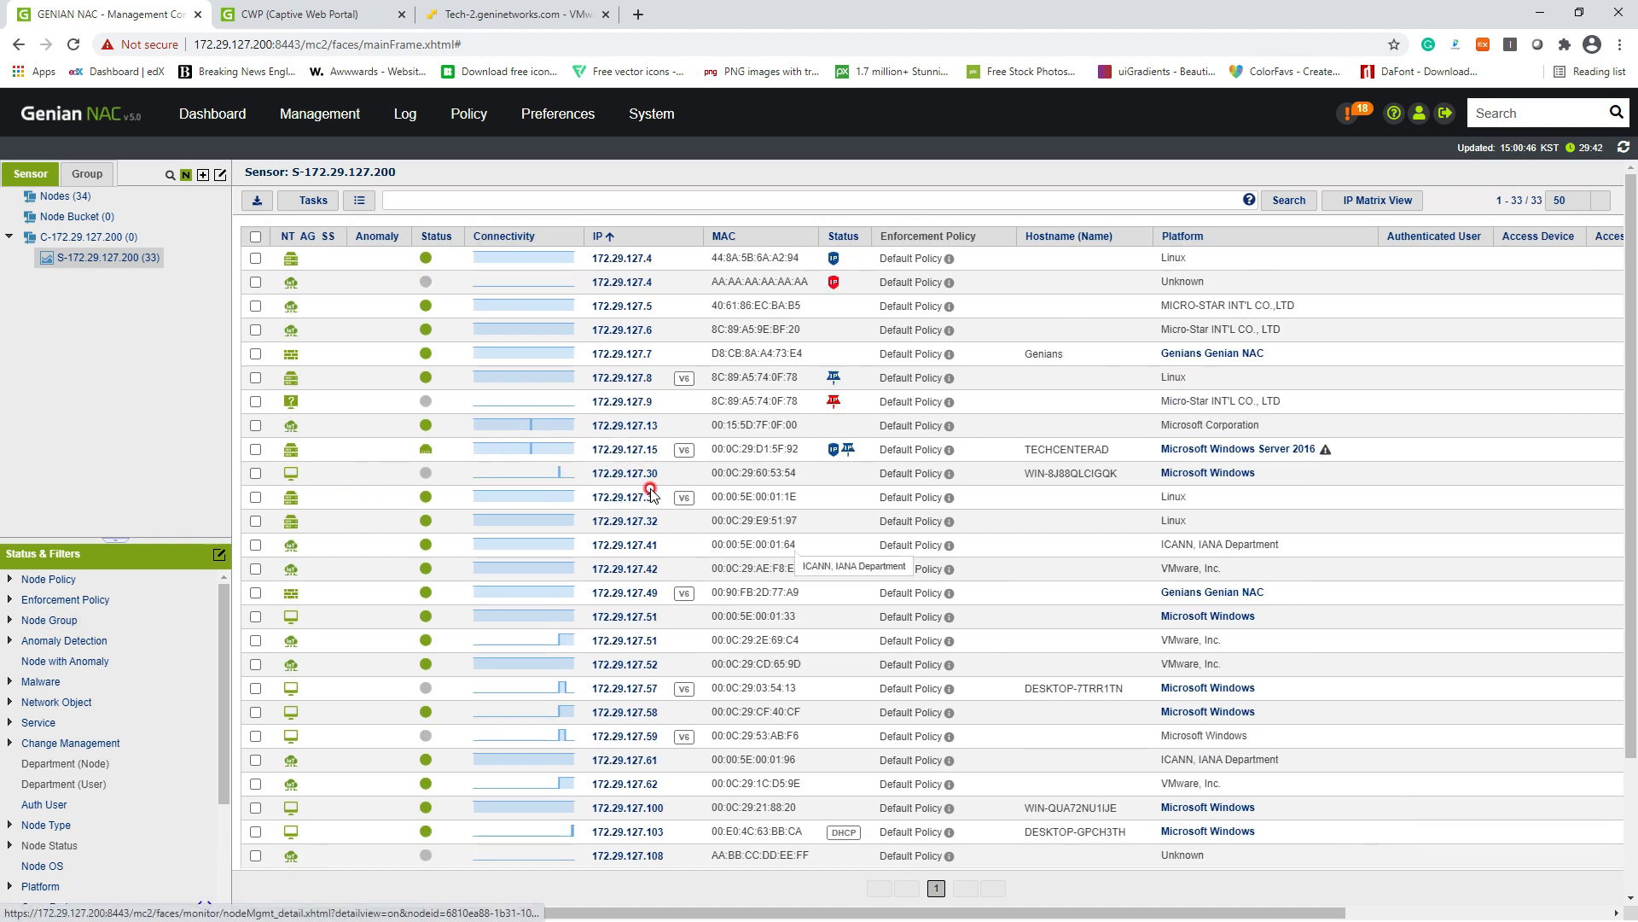
# Step: Open node 172.29.127.31's details and review its IP and MAC policies on the Policy tab
pyautogui.click(626, 499)
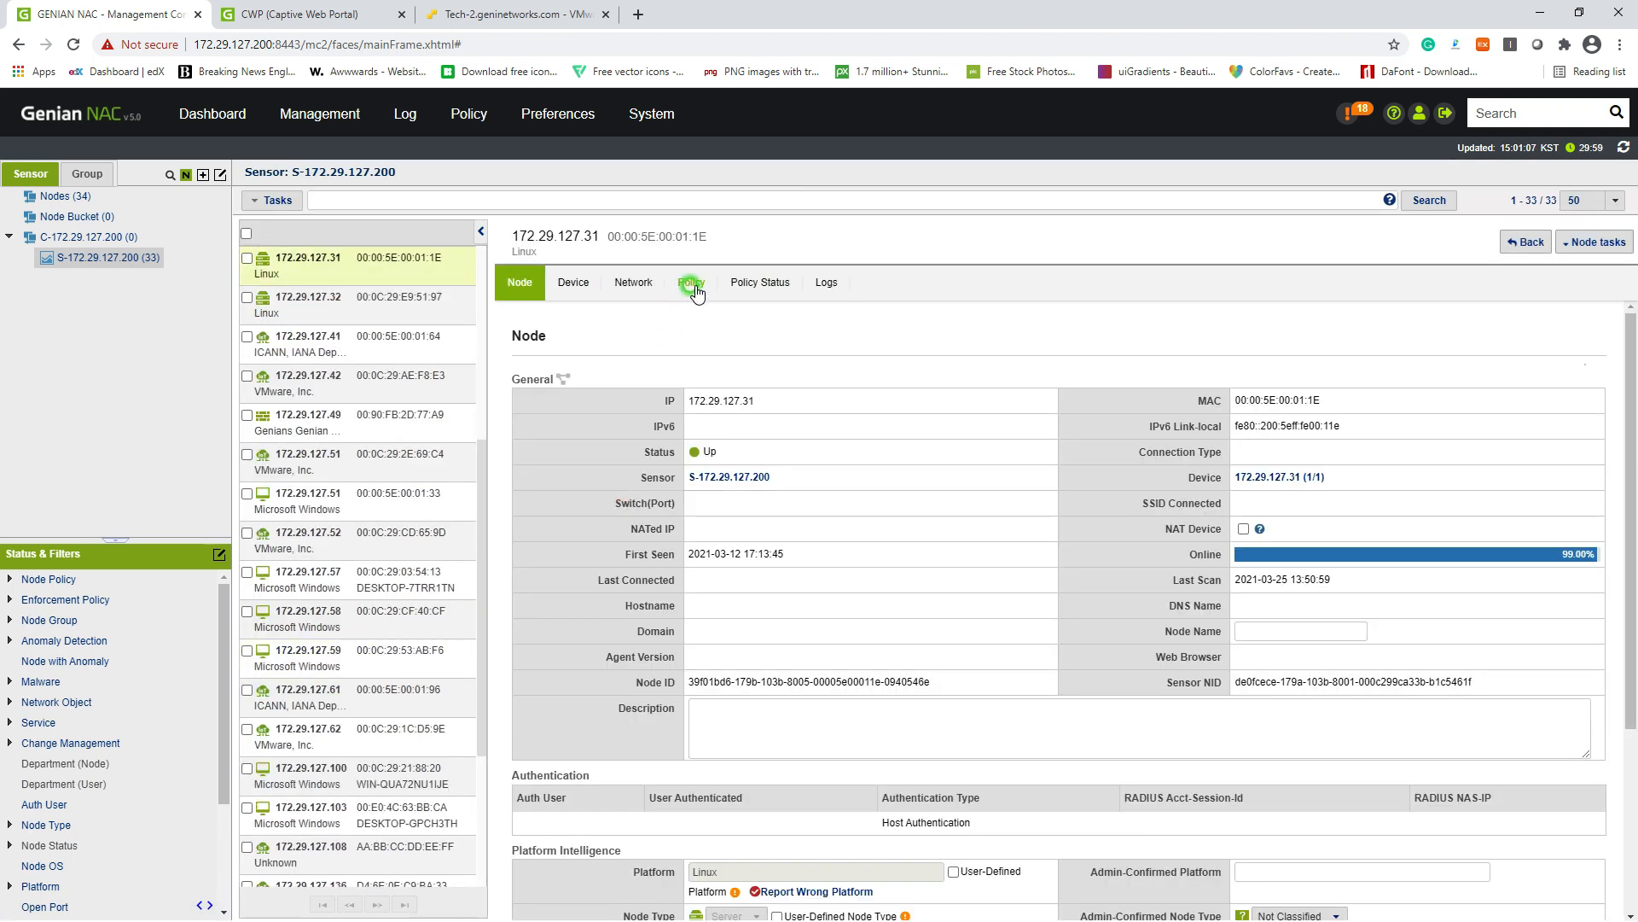
pyautogui.click(693, 285)
pyautogui.scroll(-1, 1183, 483)
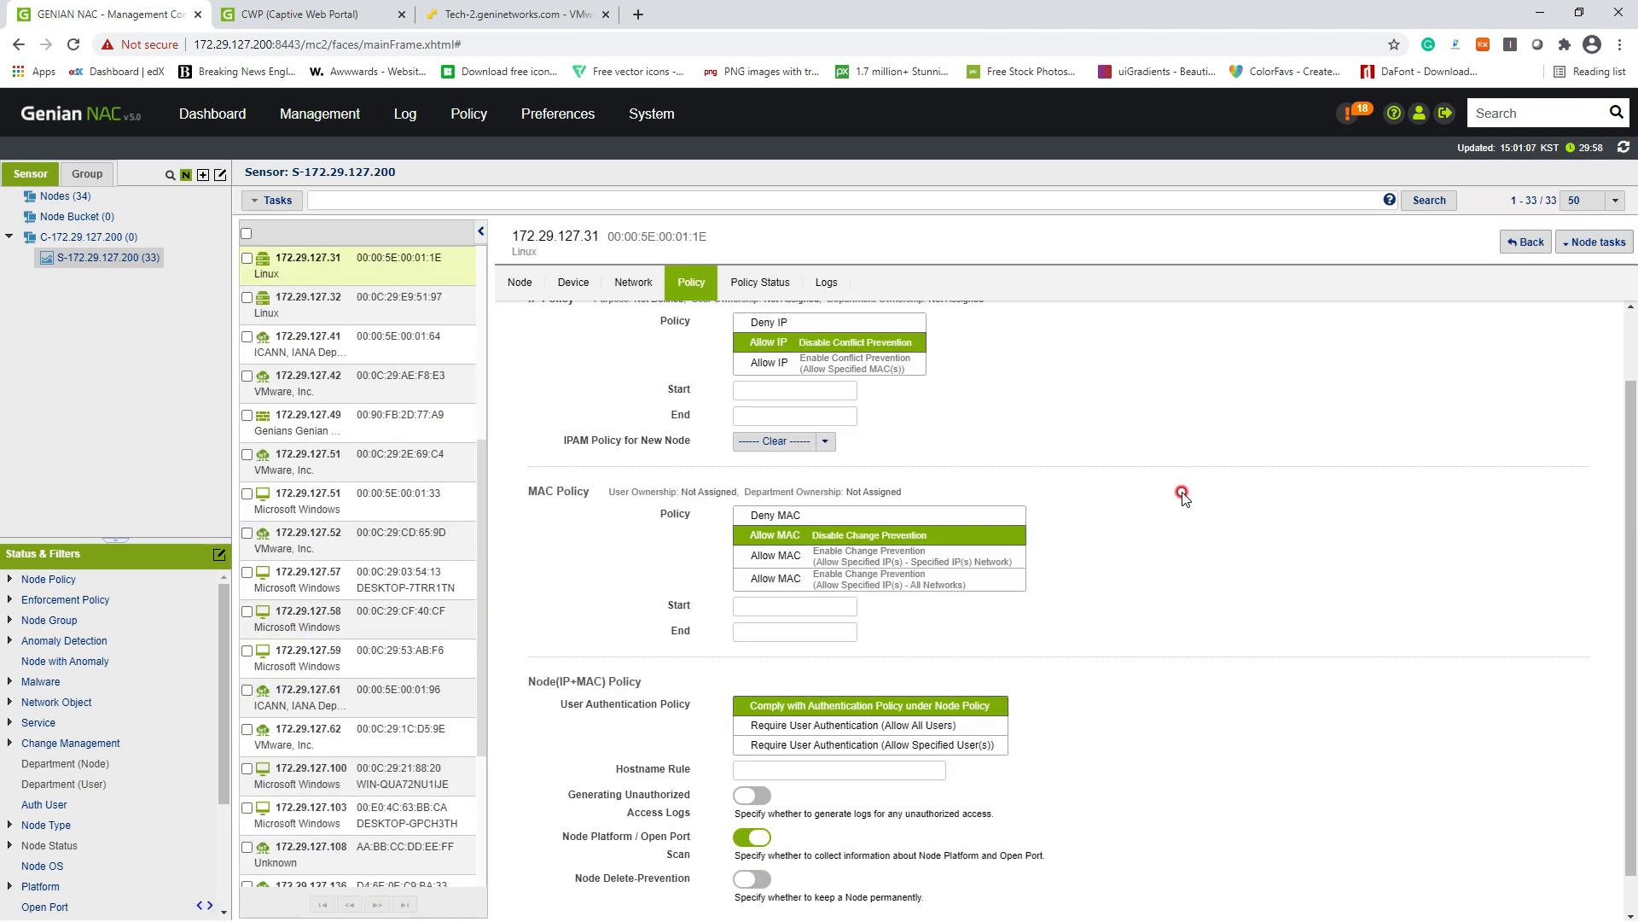
pyautogui.scroll(1, 1177, 499)
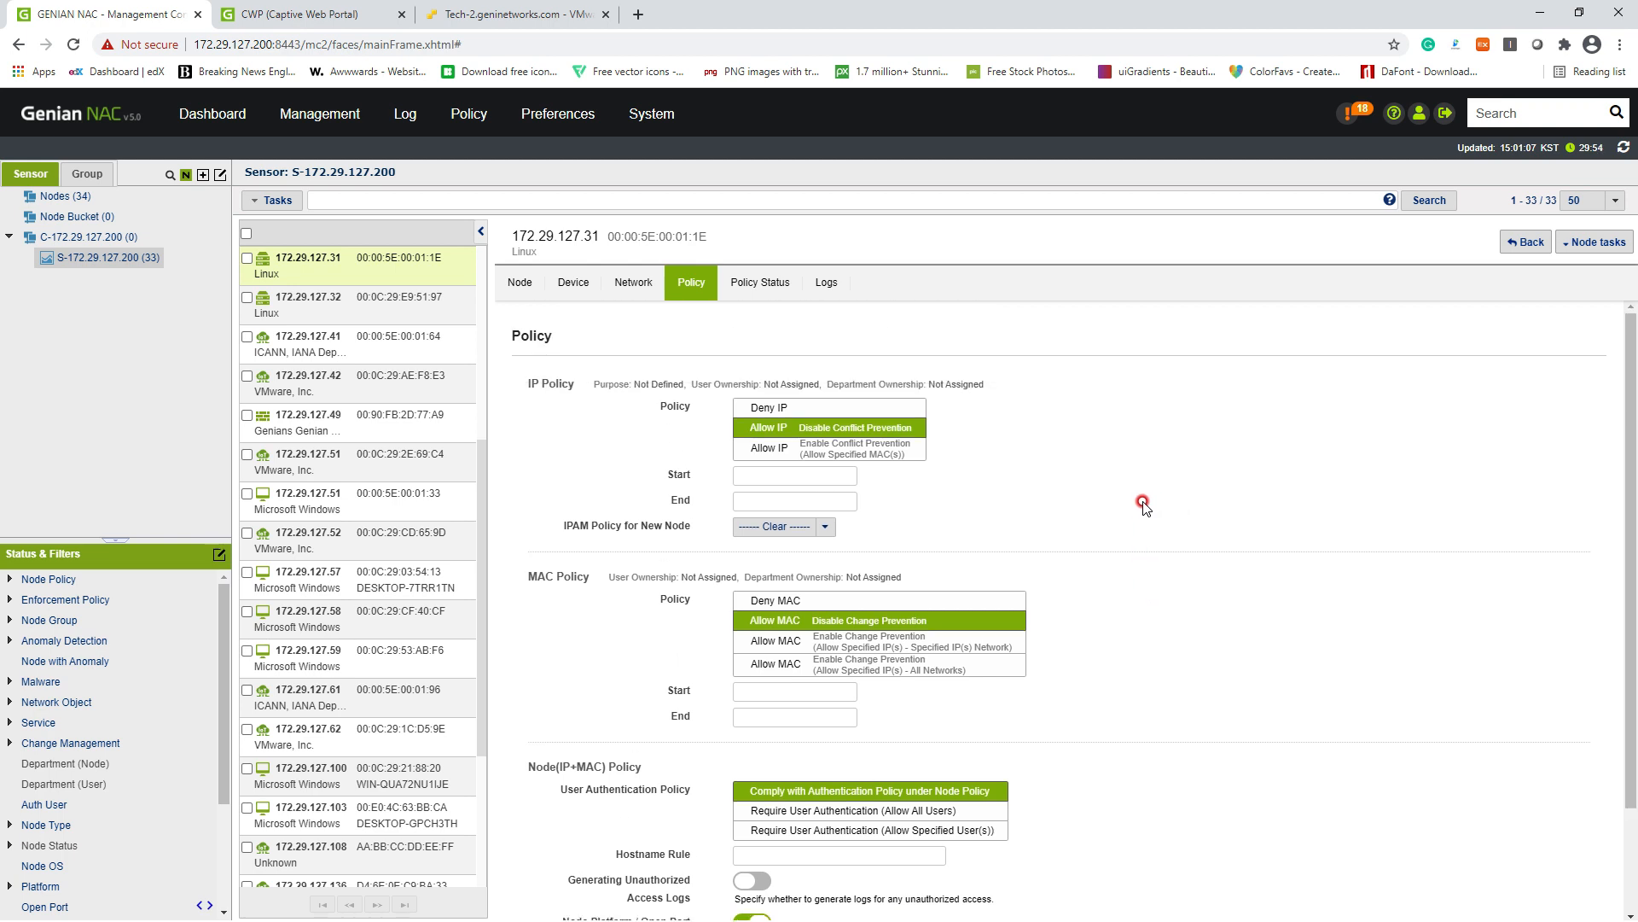
pyautogui.scroll(-2, 1144, 505)
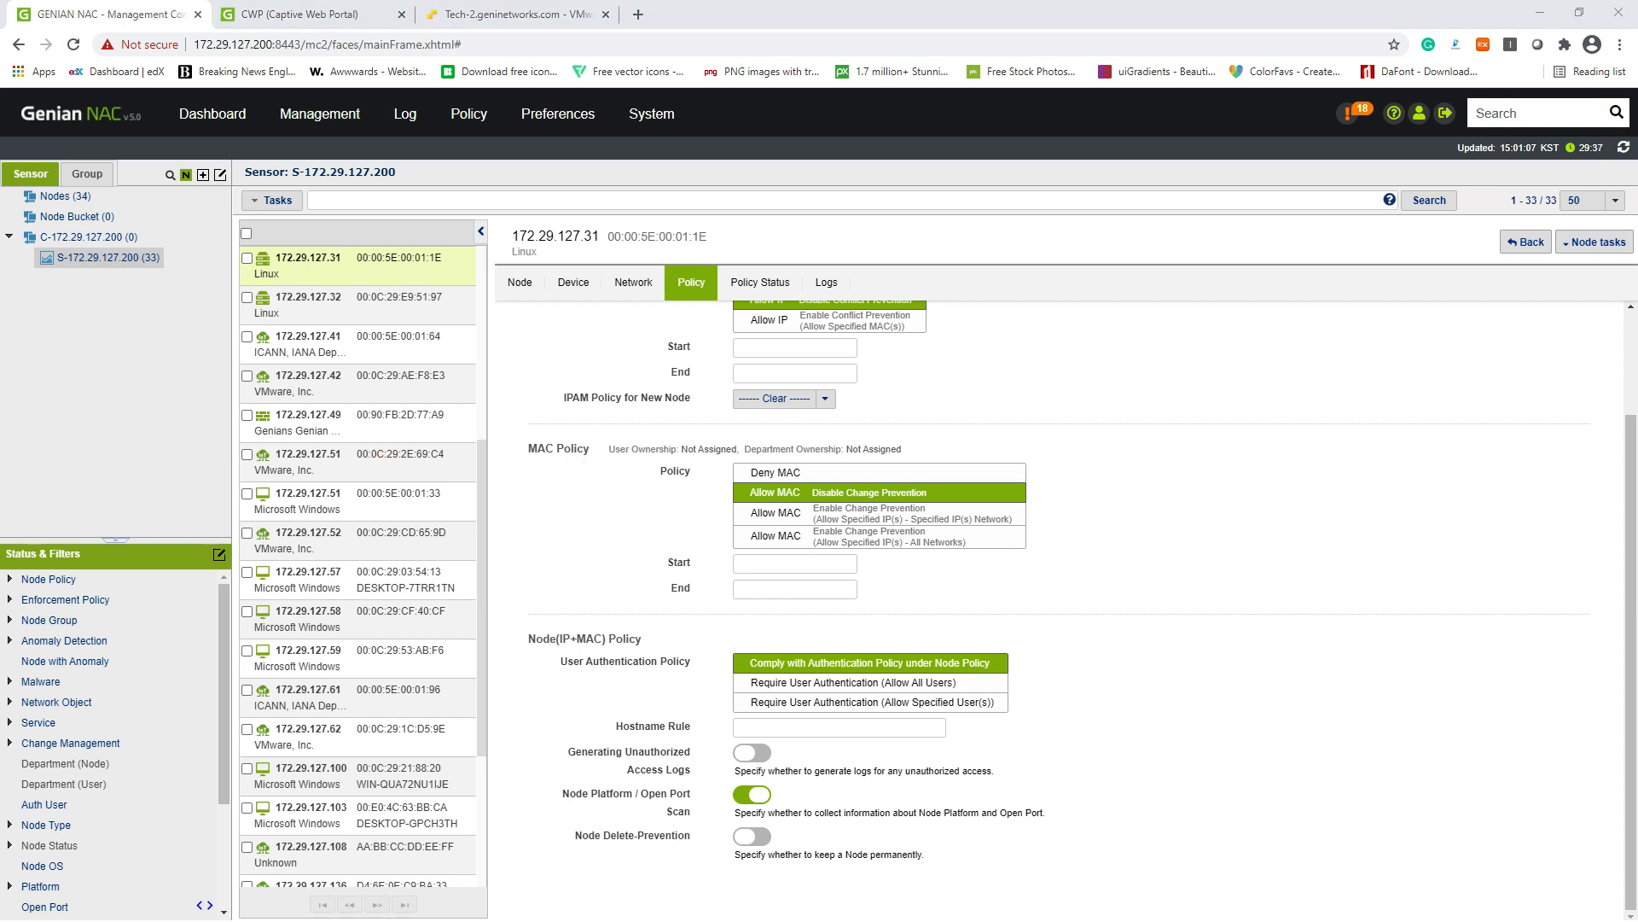
pyautogui.click(753, 564)
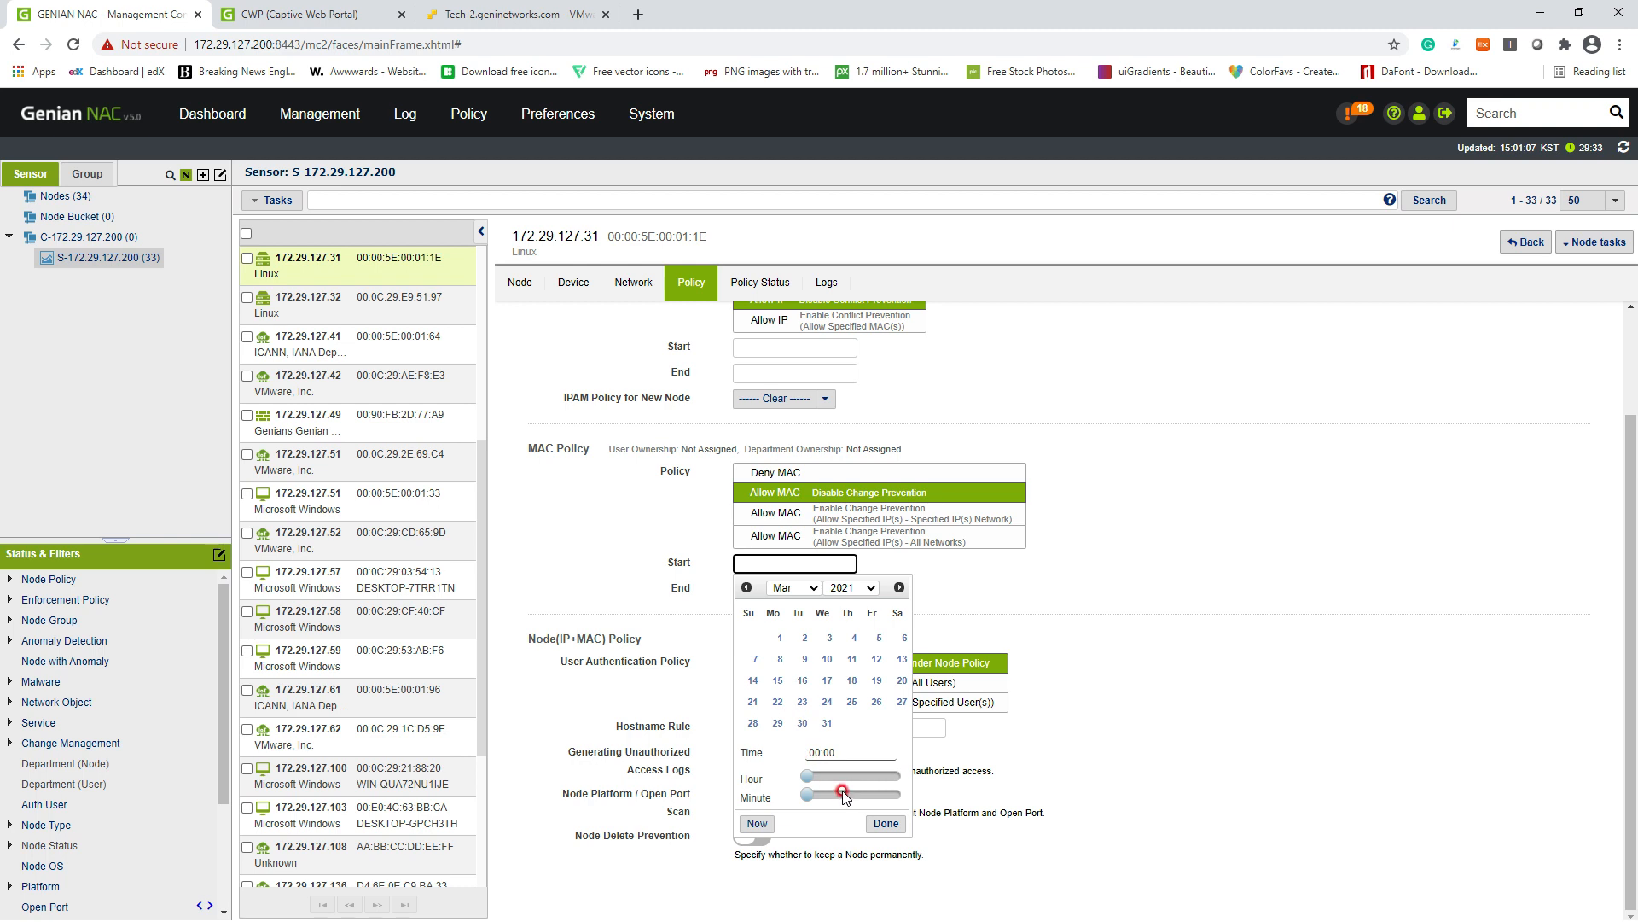
pyautogui.click(757, 823)
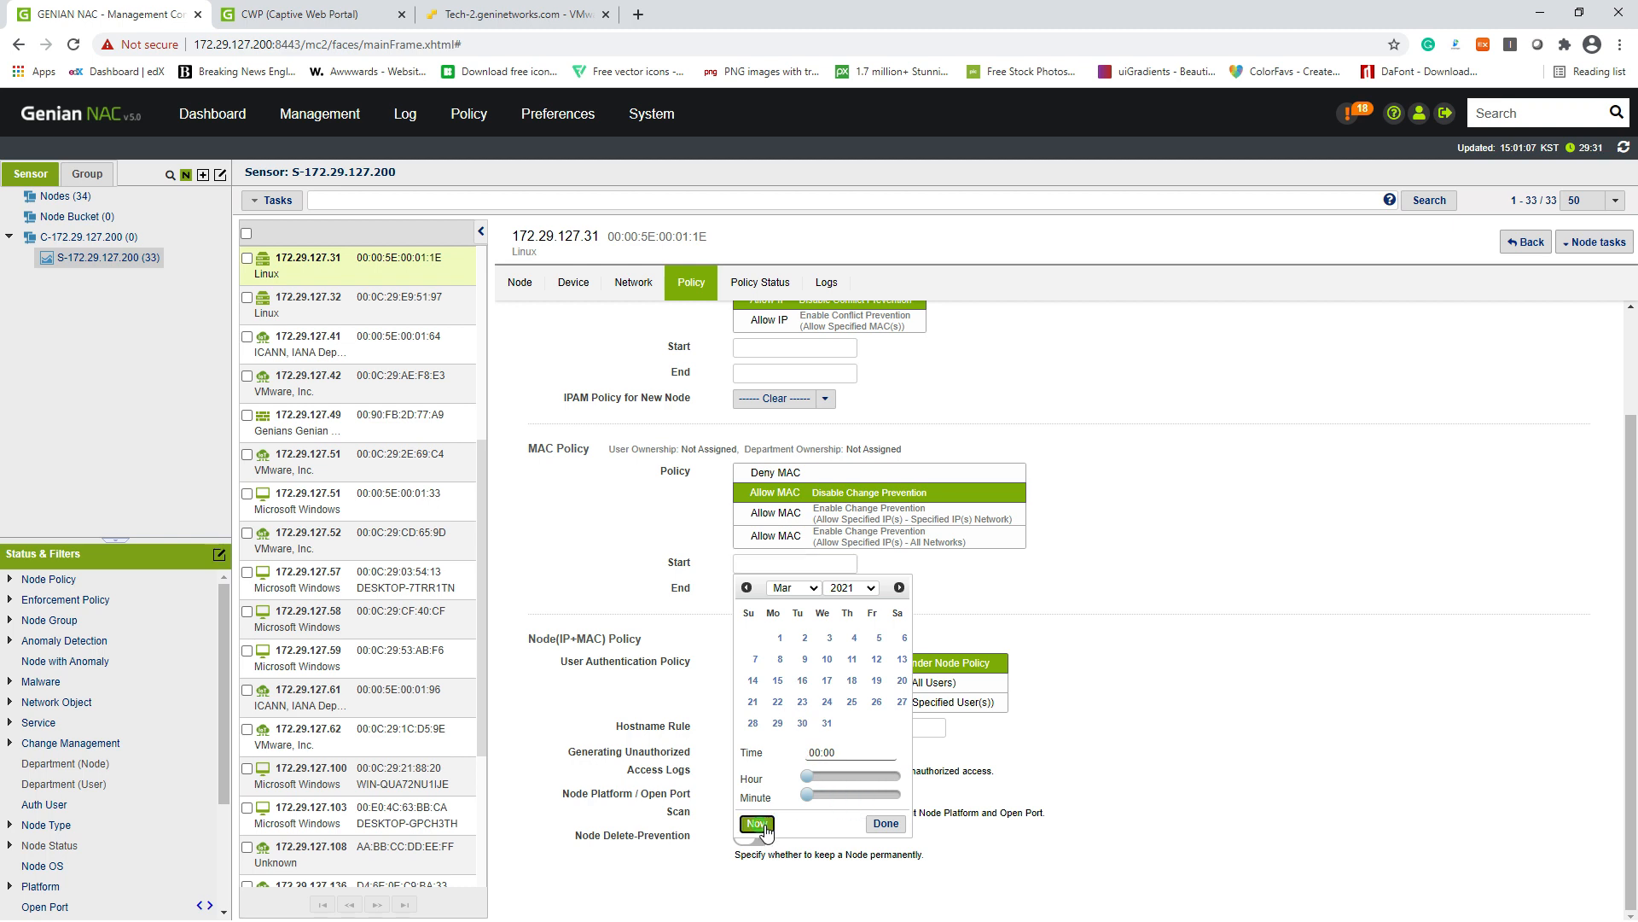
pyautogui.click(751, 589)
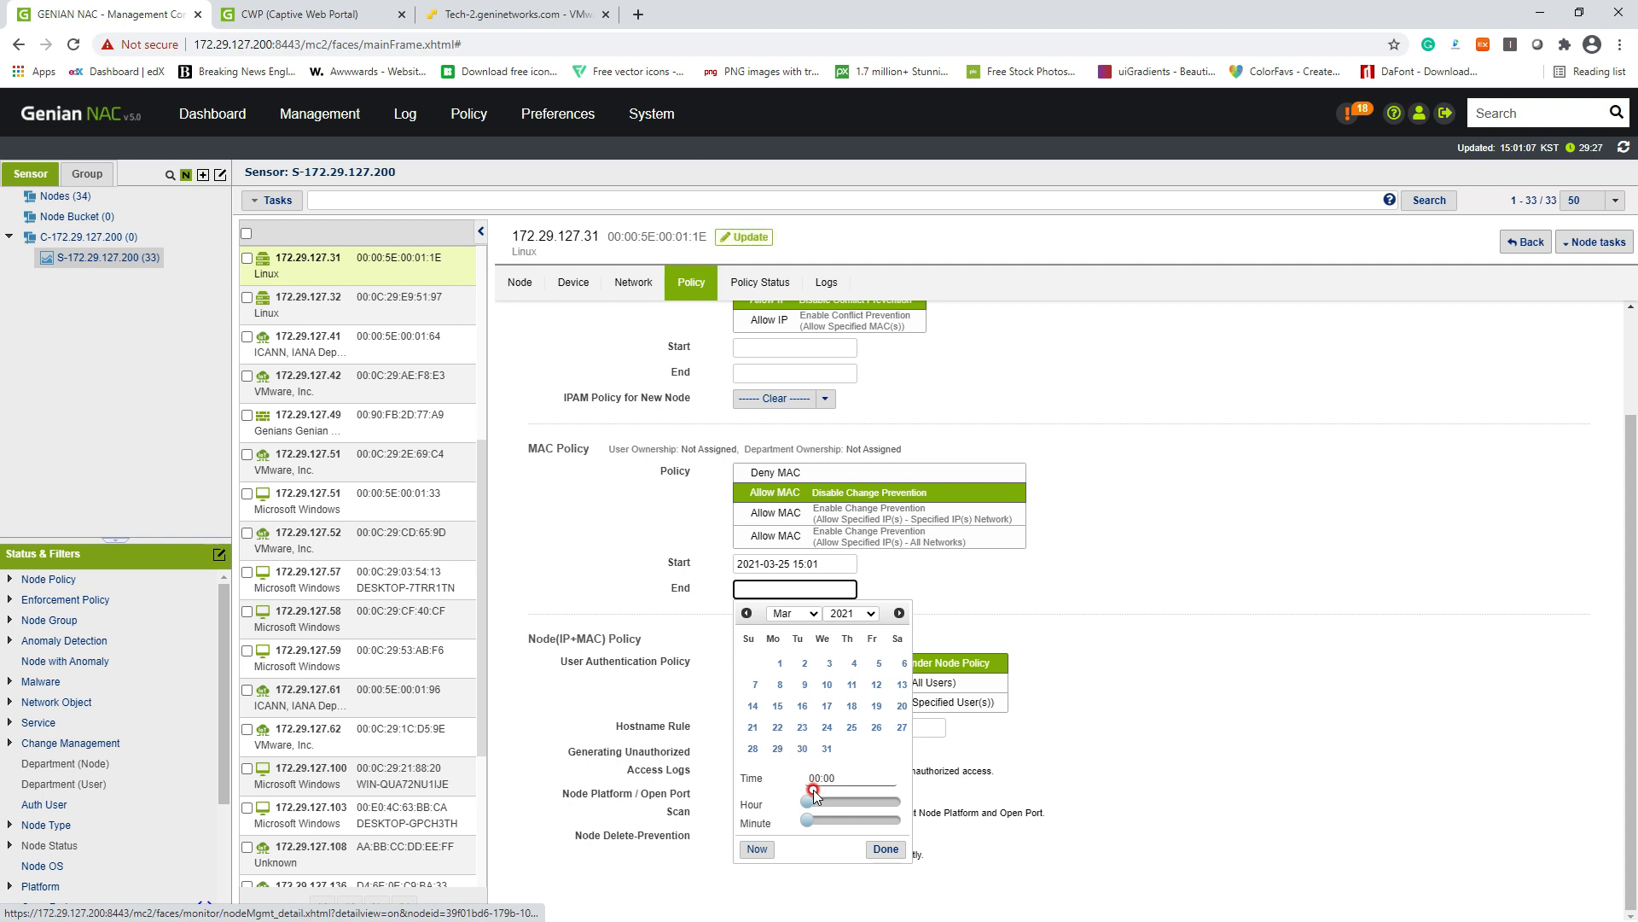
pyautogui.moveTo(836, 806); pyautogui.dragTo(897, 802)
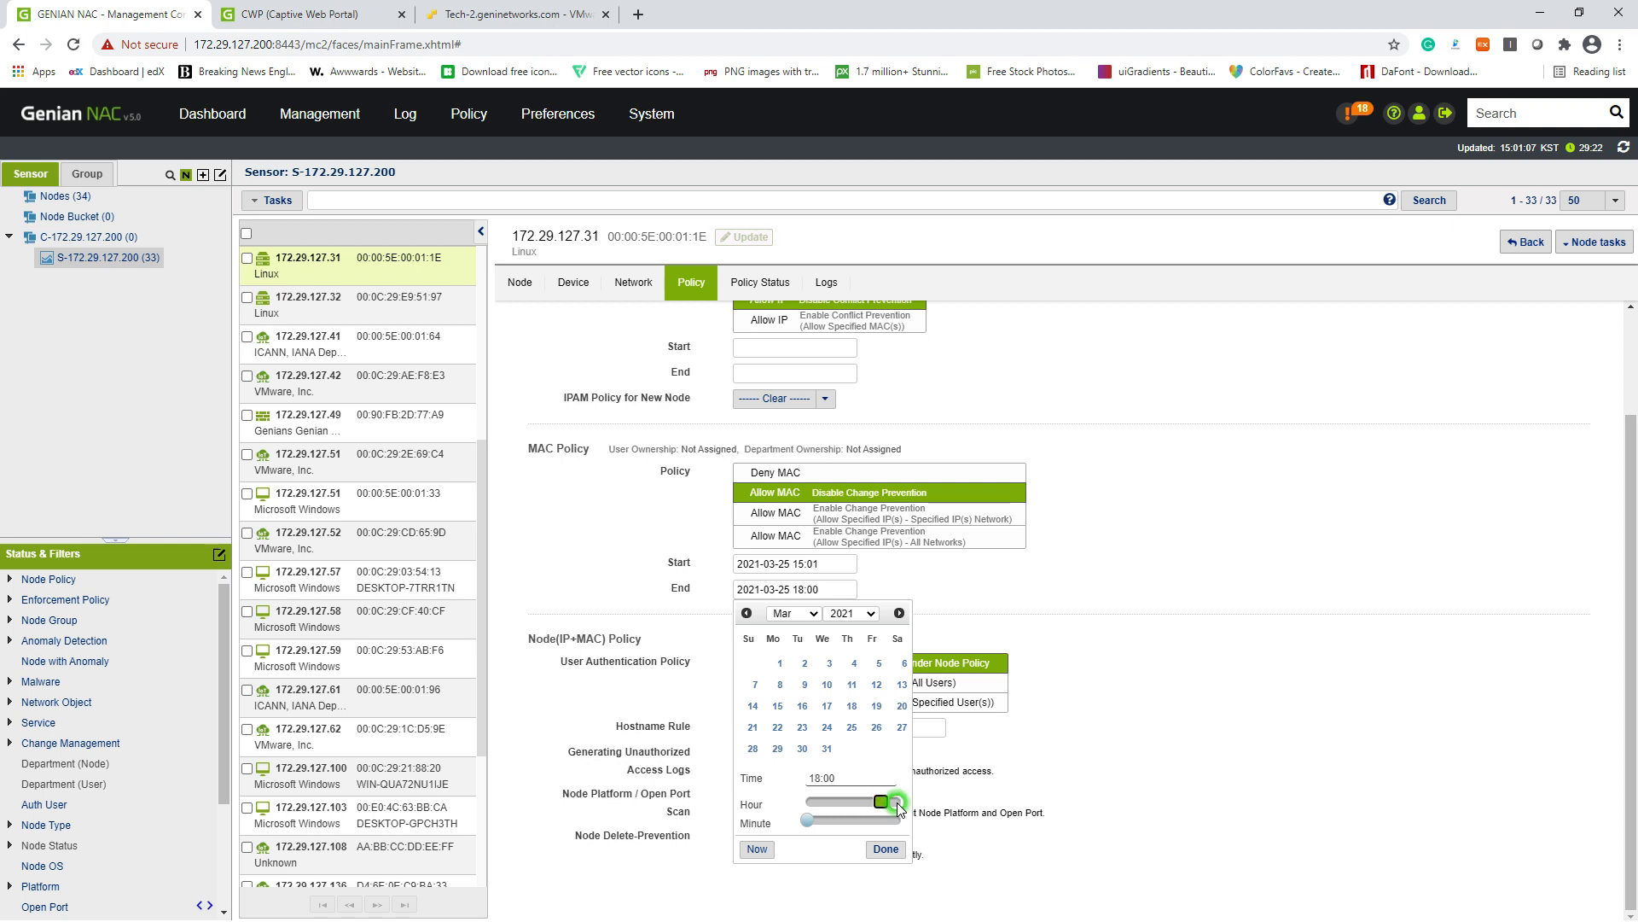
pyautogui.click(886, 849)
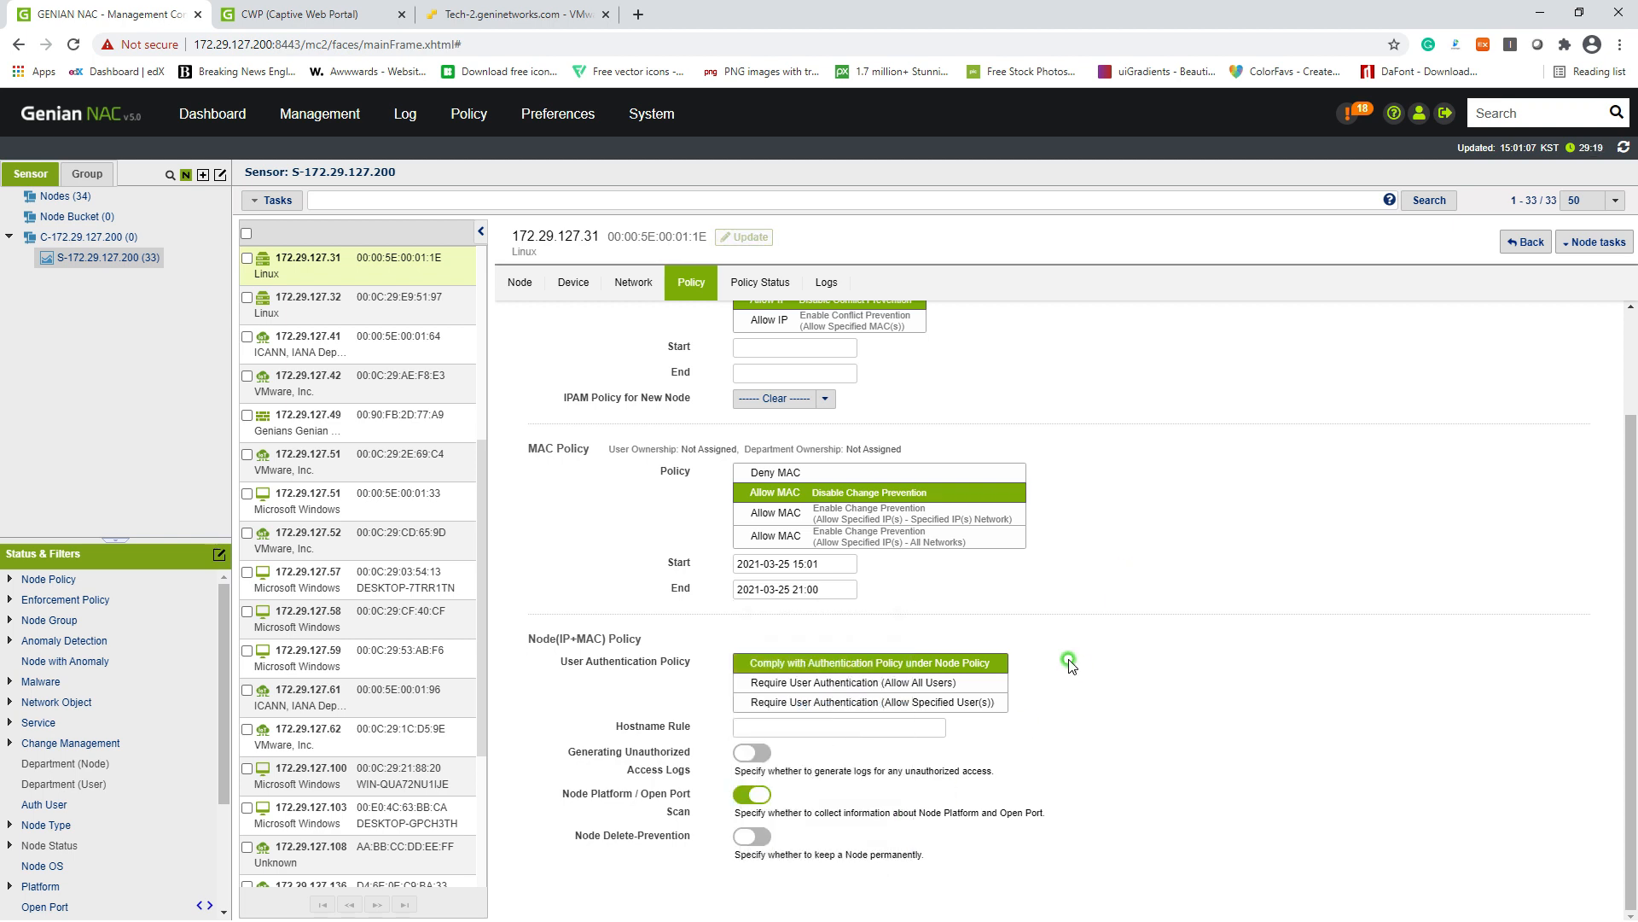
pyautogui.click(741, 239)
pyautogui.click(109, 256)
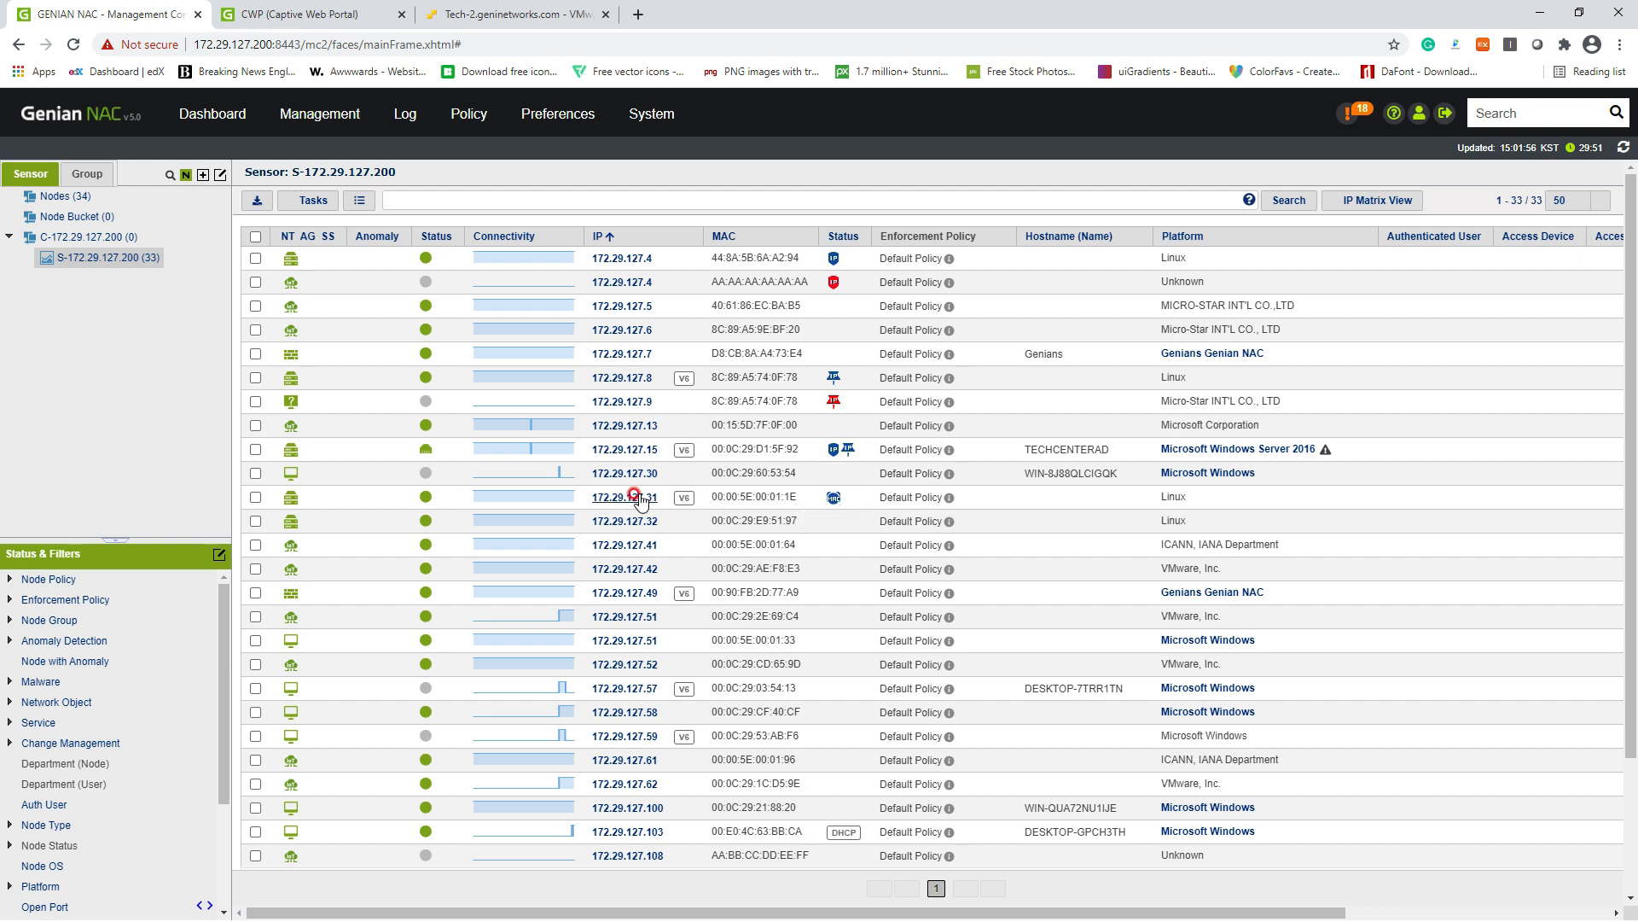
# Step: Go to System management and list the sensors, showing sensor 172.29.127.200
pyautogui.moveTo(798, 498); pyautogui.dragTo(594, 489)
pyautogui.click(743, 494)
pyautogui.click(636, 114)
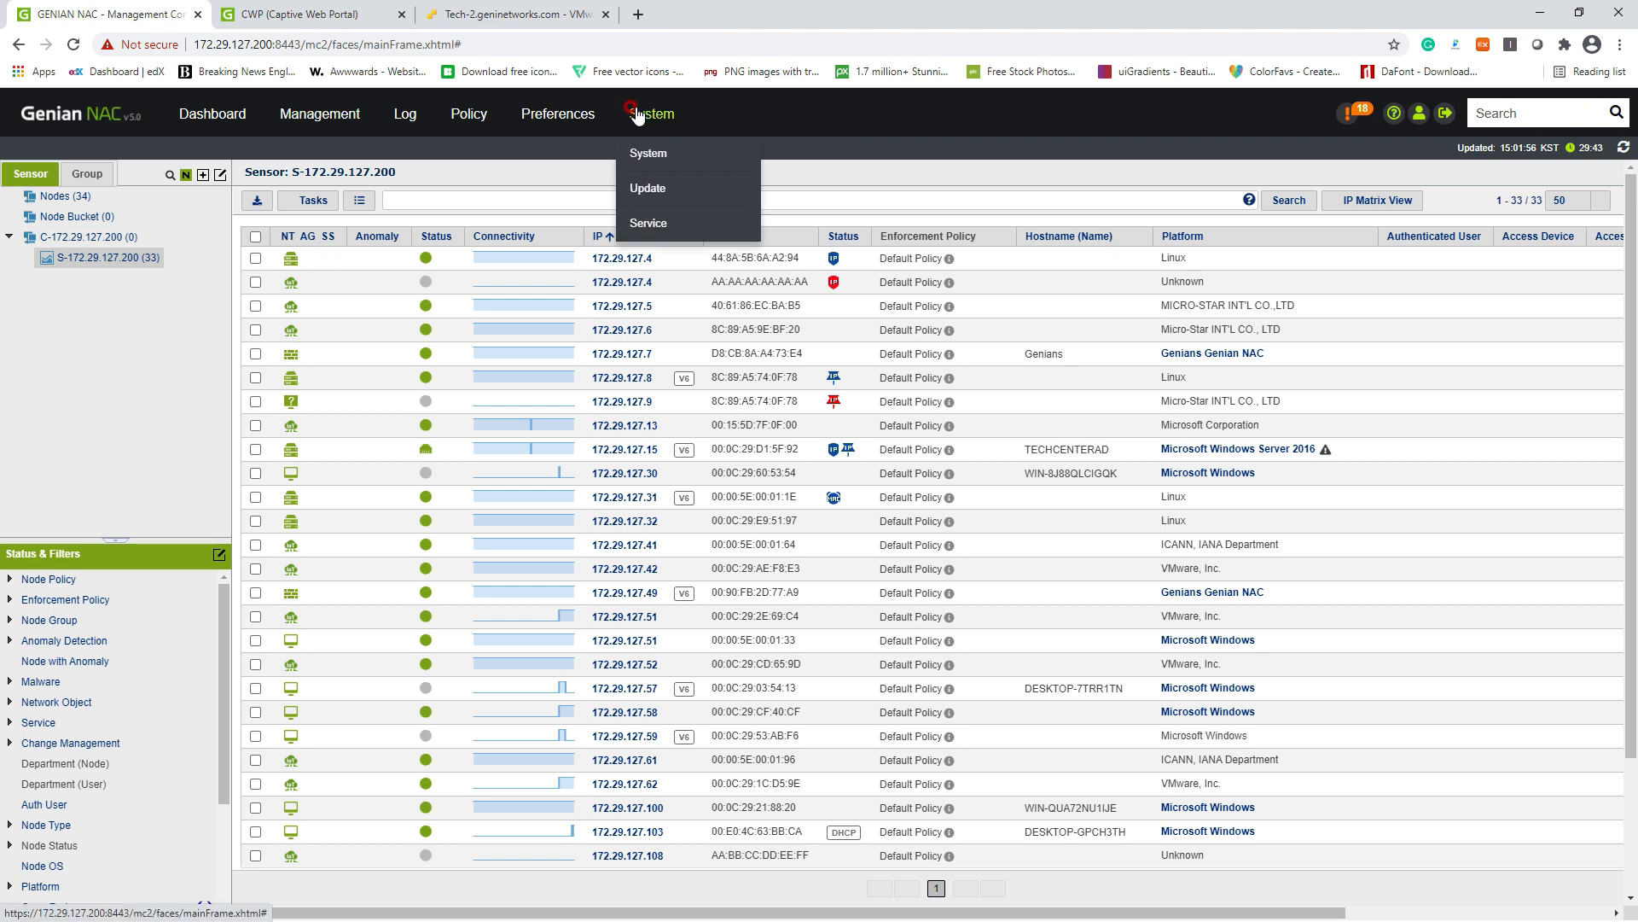
pyautogui.click(636, 114)
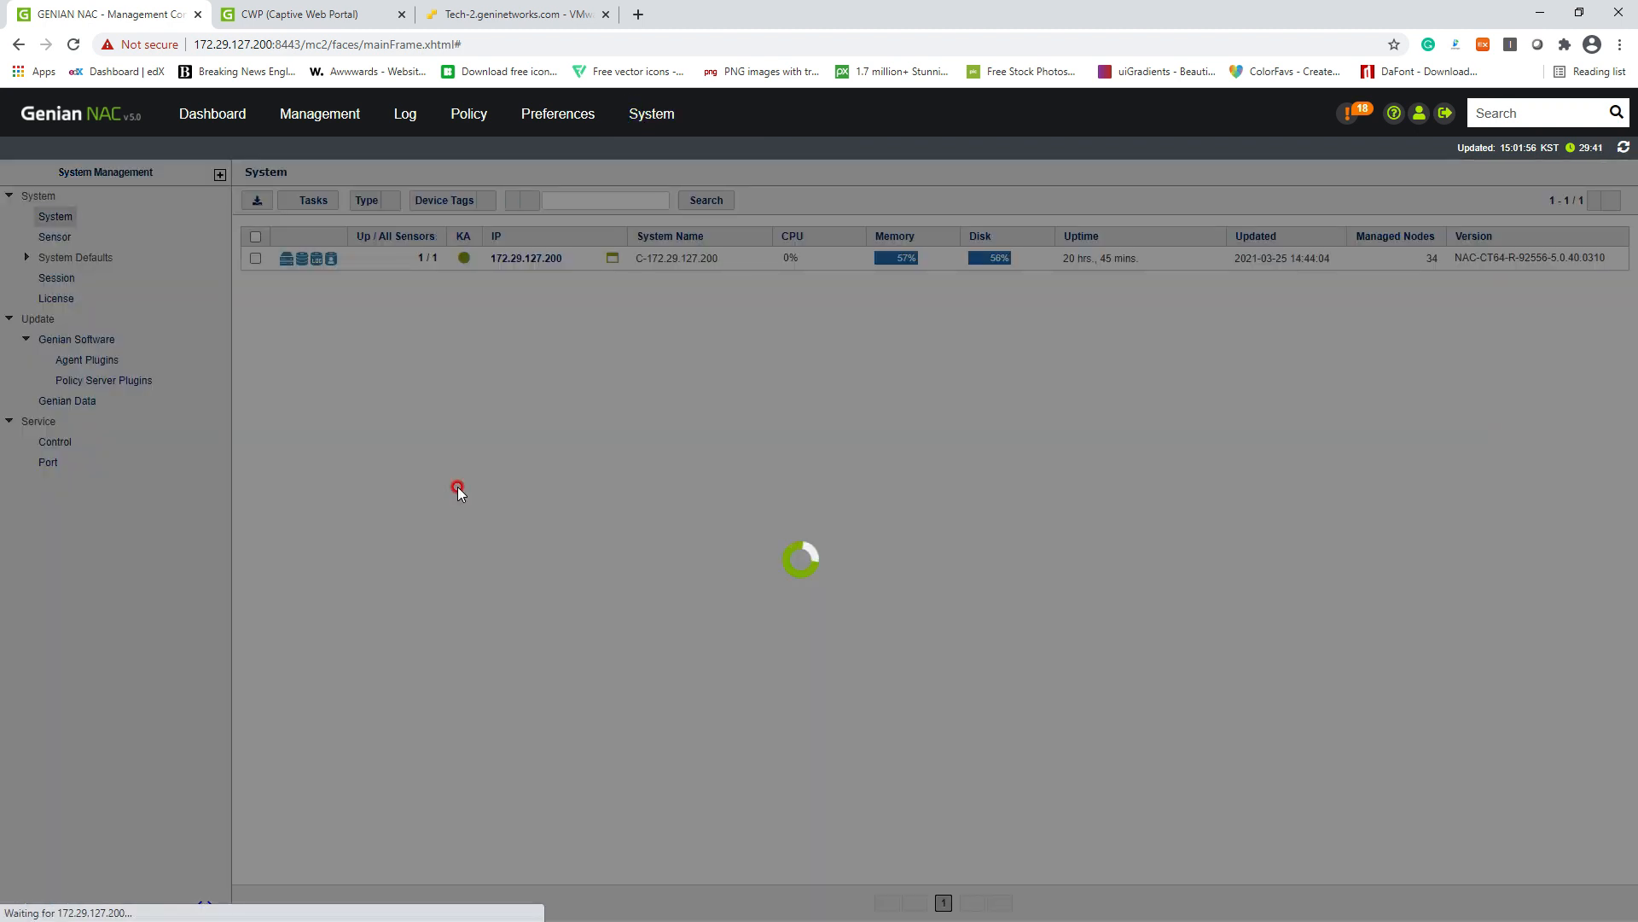
pyautogui.click(54, 239)
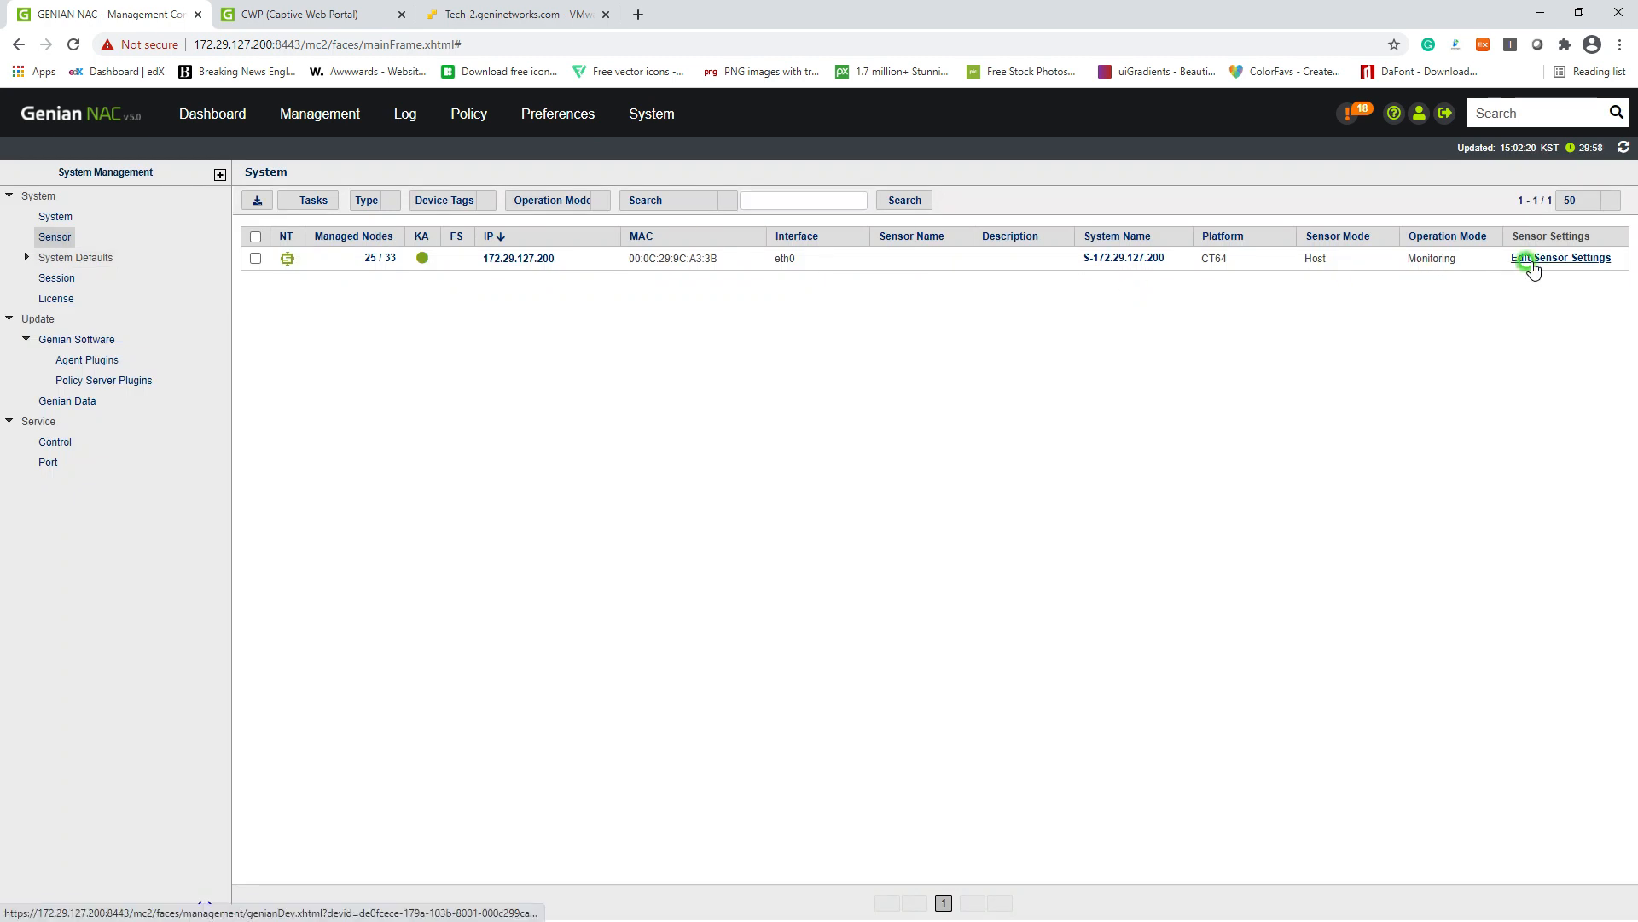
# Step: Set sensor 172.29.127.200's IPAM New Node Policy to Deny IP / MAC, save, and open Management > Node
pyautogui.click(1534, 267)
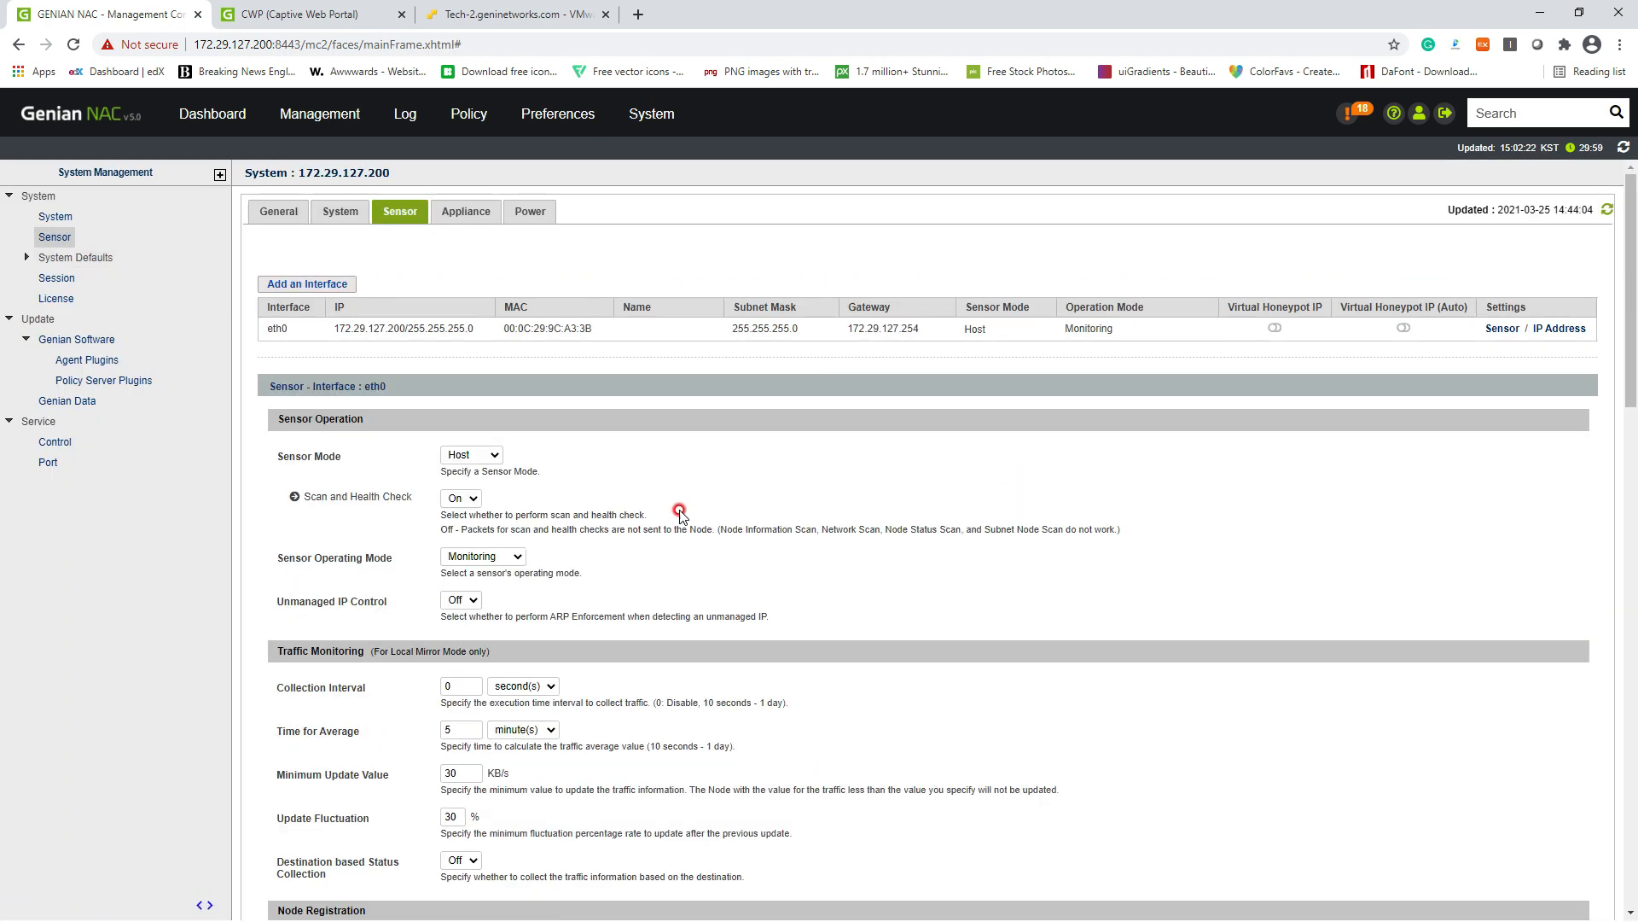
pyautogui.scroll(-8, 680, 512)
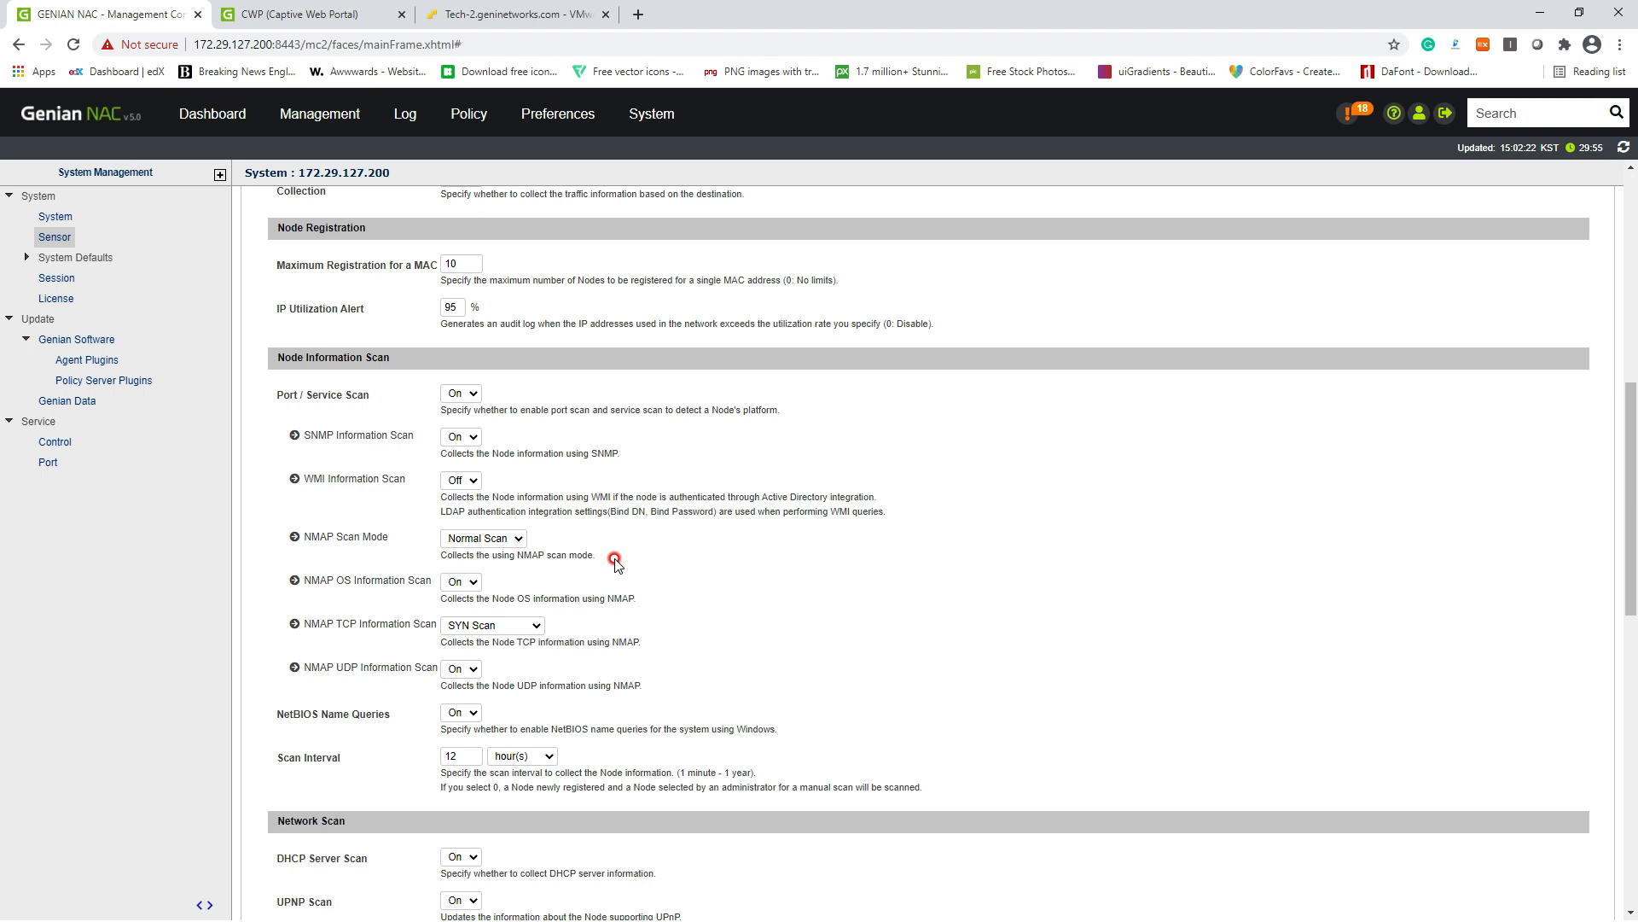
pyautogui.scroll(-5, 616, 561)
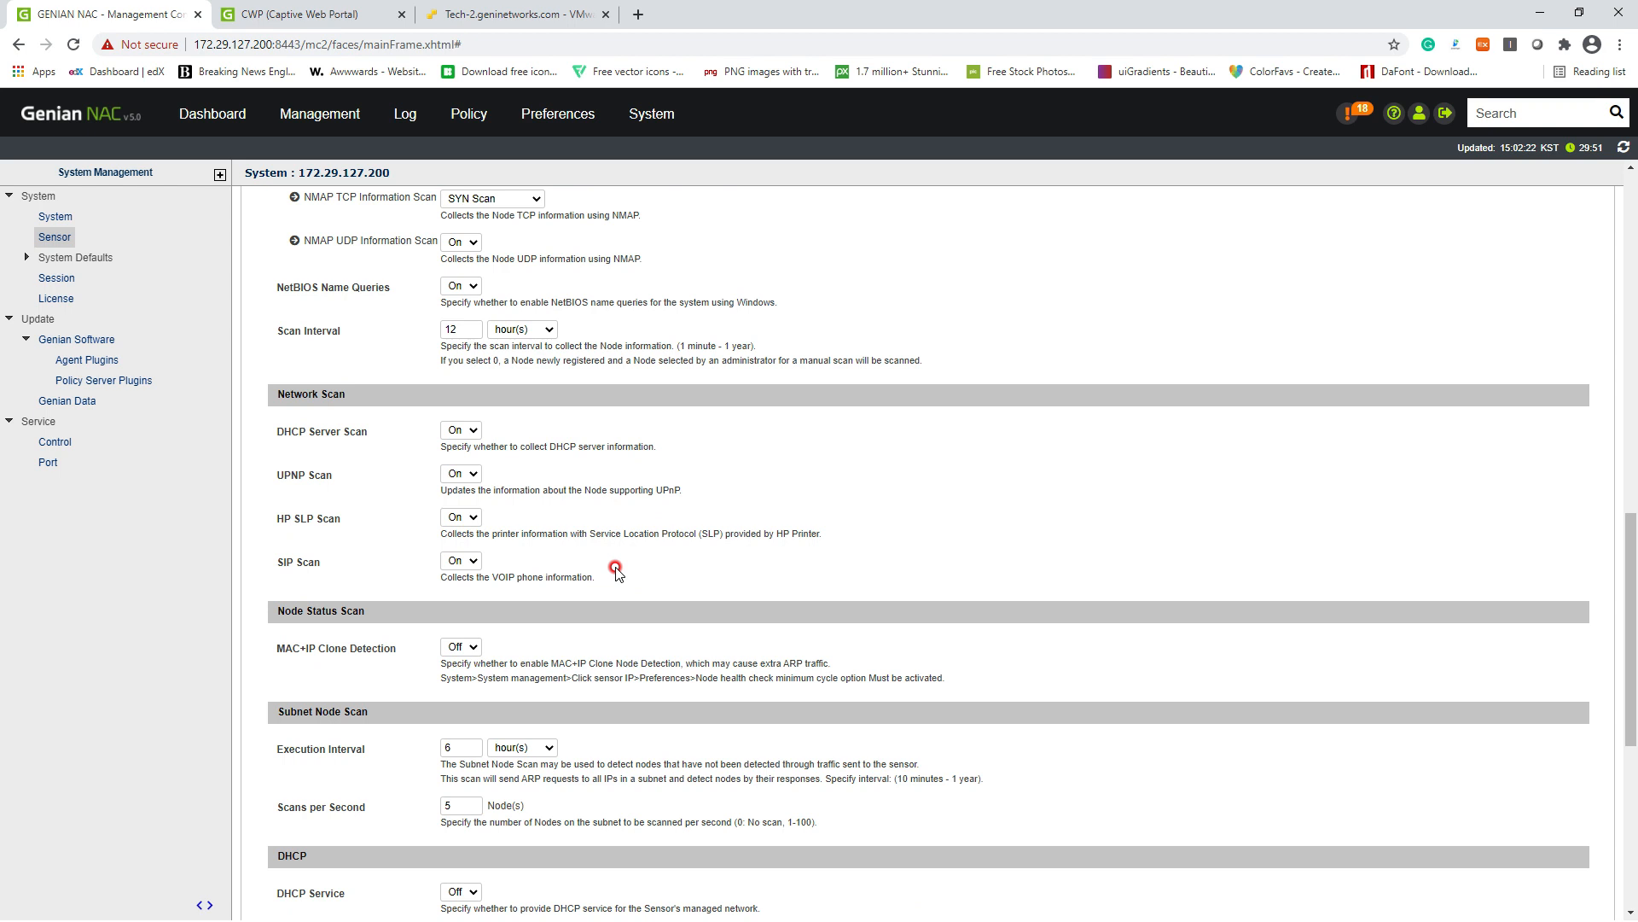
pyautogui.scroll(-6, 615, 570)
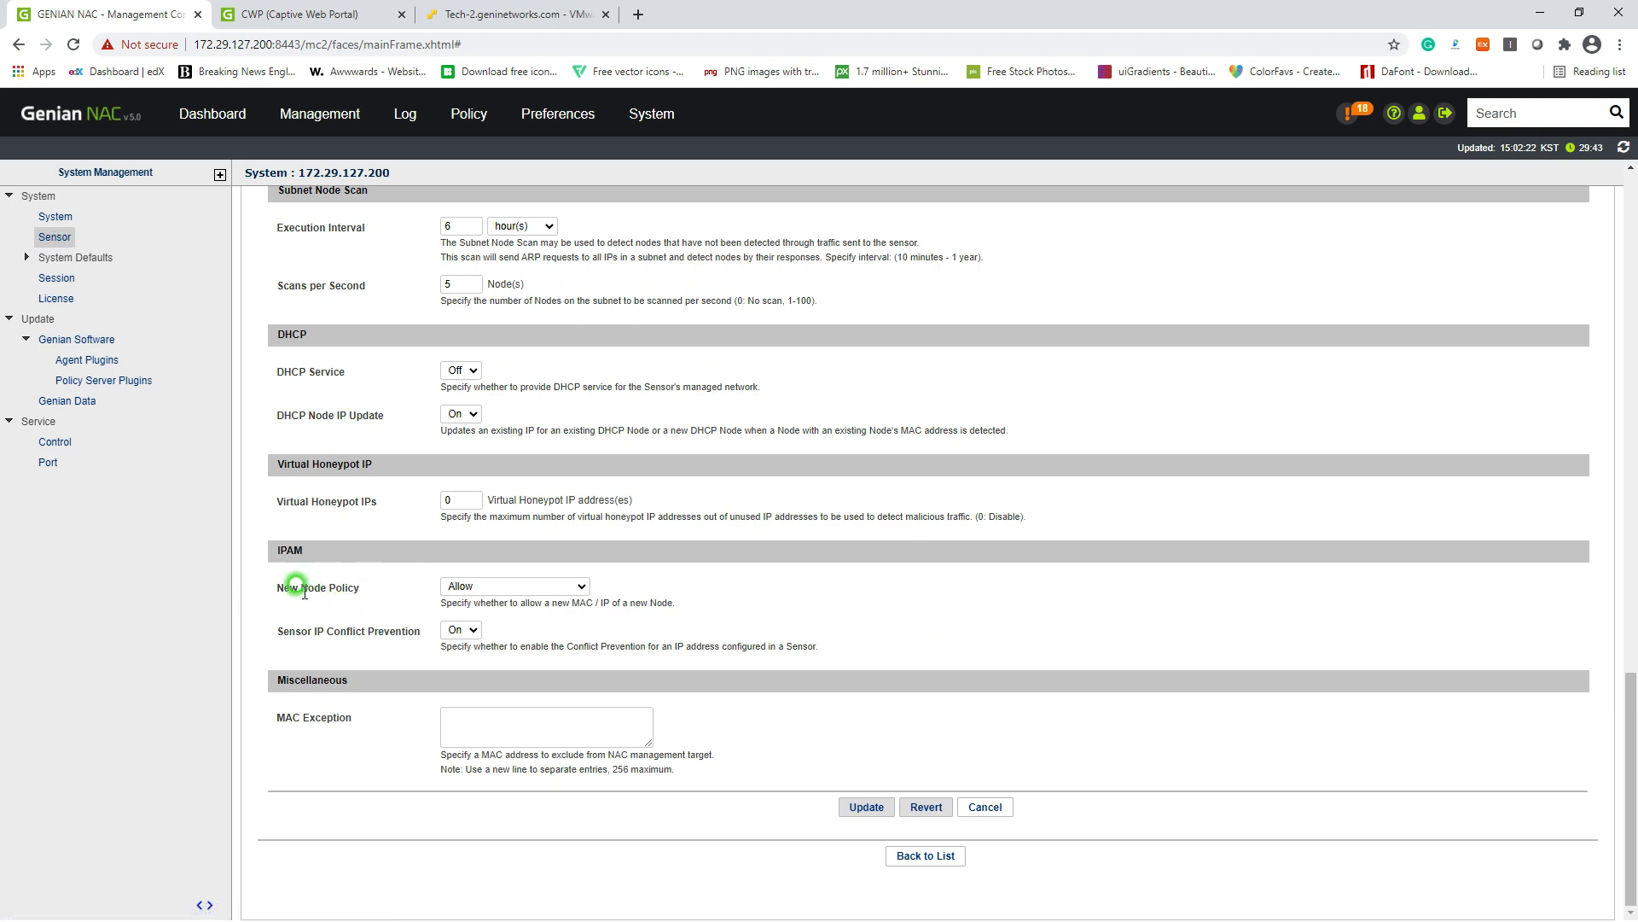
pyautogui.moveTo(279, 588); pyautogui.dragTo(380, 593)
pyautogui.click(446, 589)
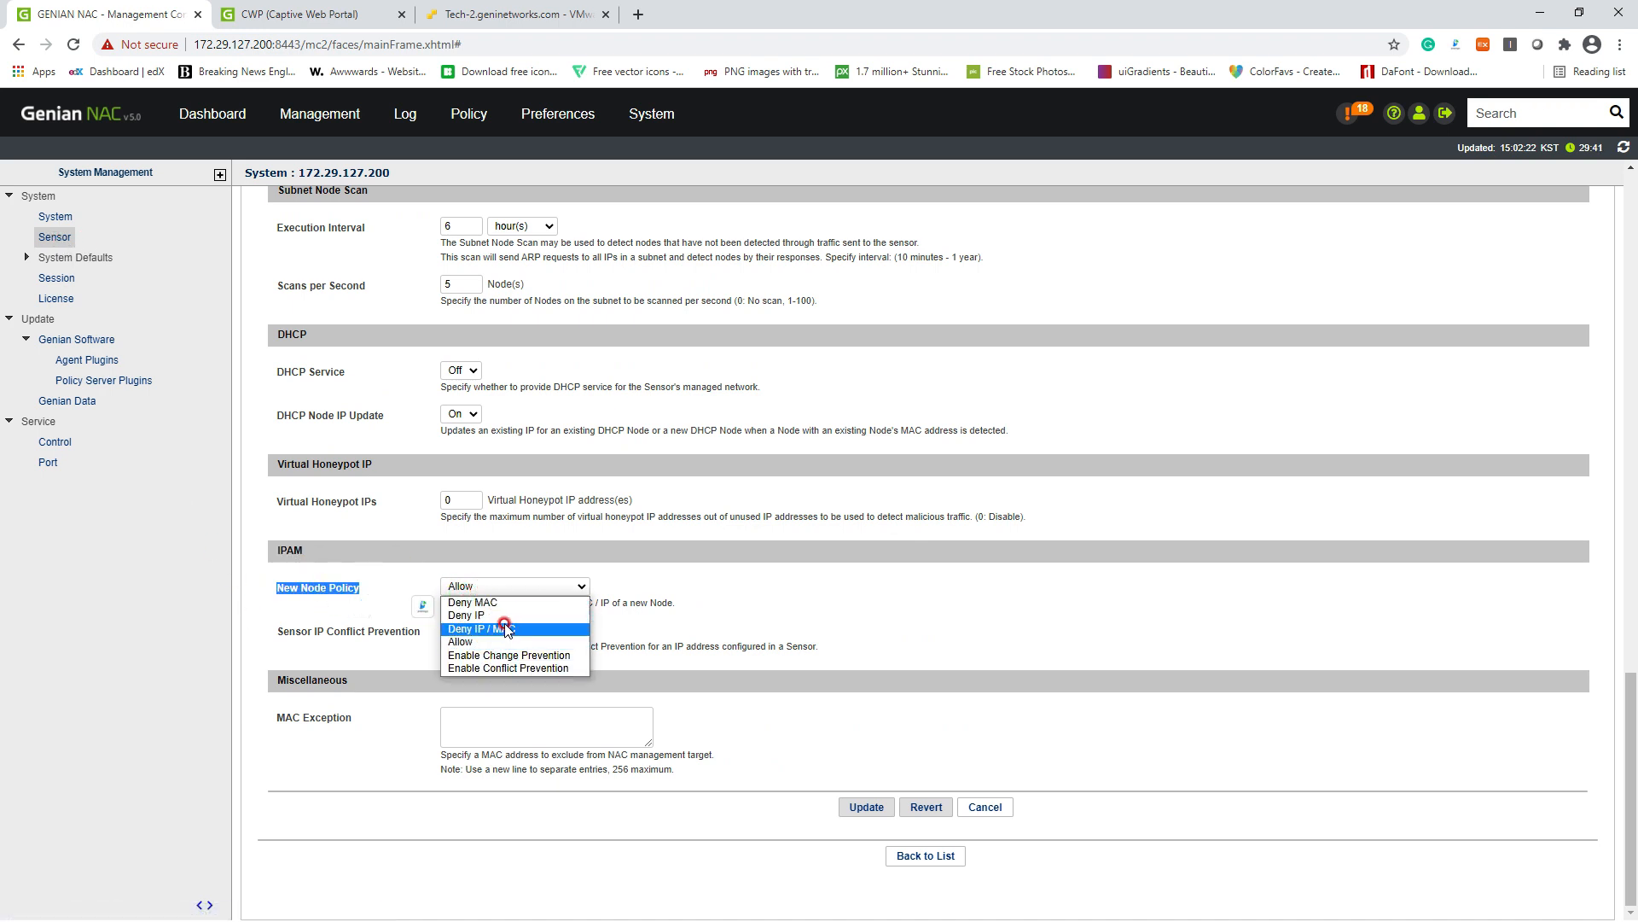
pyautogui.click(538, 629)
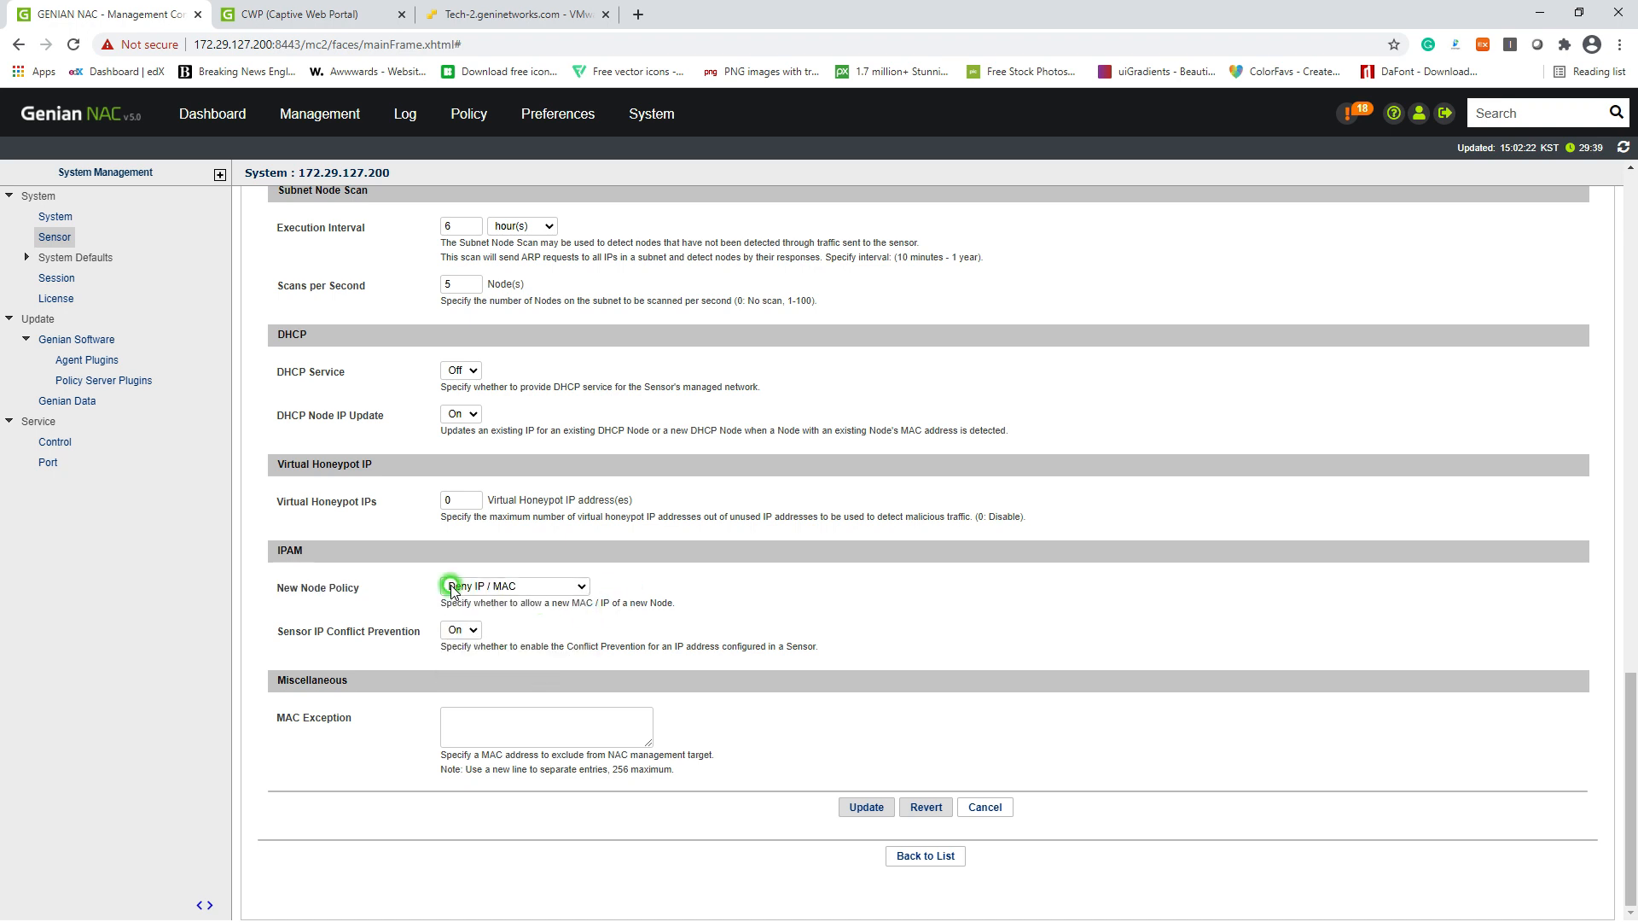
pyautogui.click(863, 808)
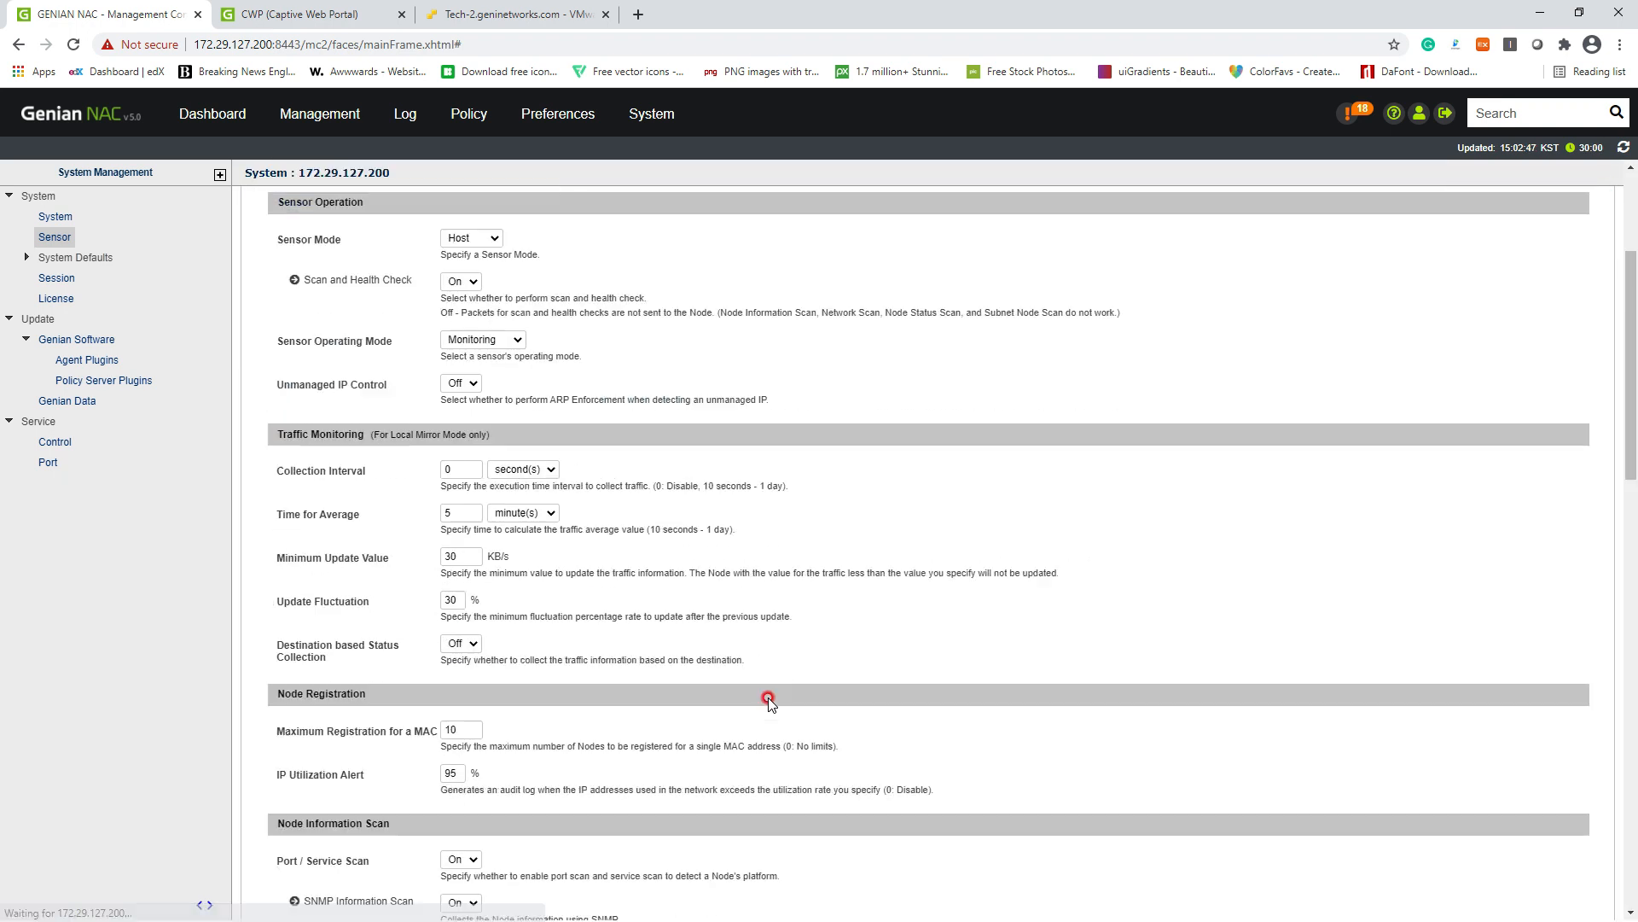
pyautogui.moveTo(320, 114)
pyautogui.click(304, 153)
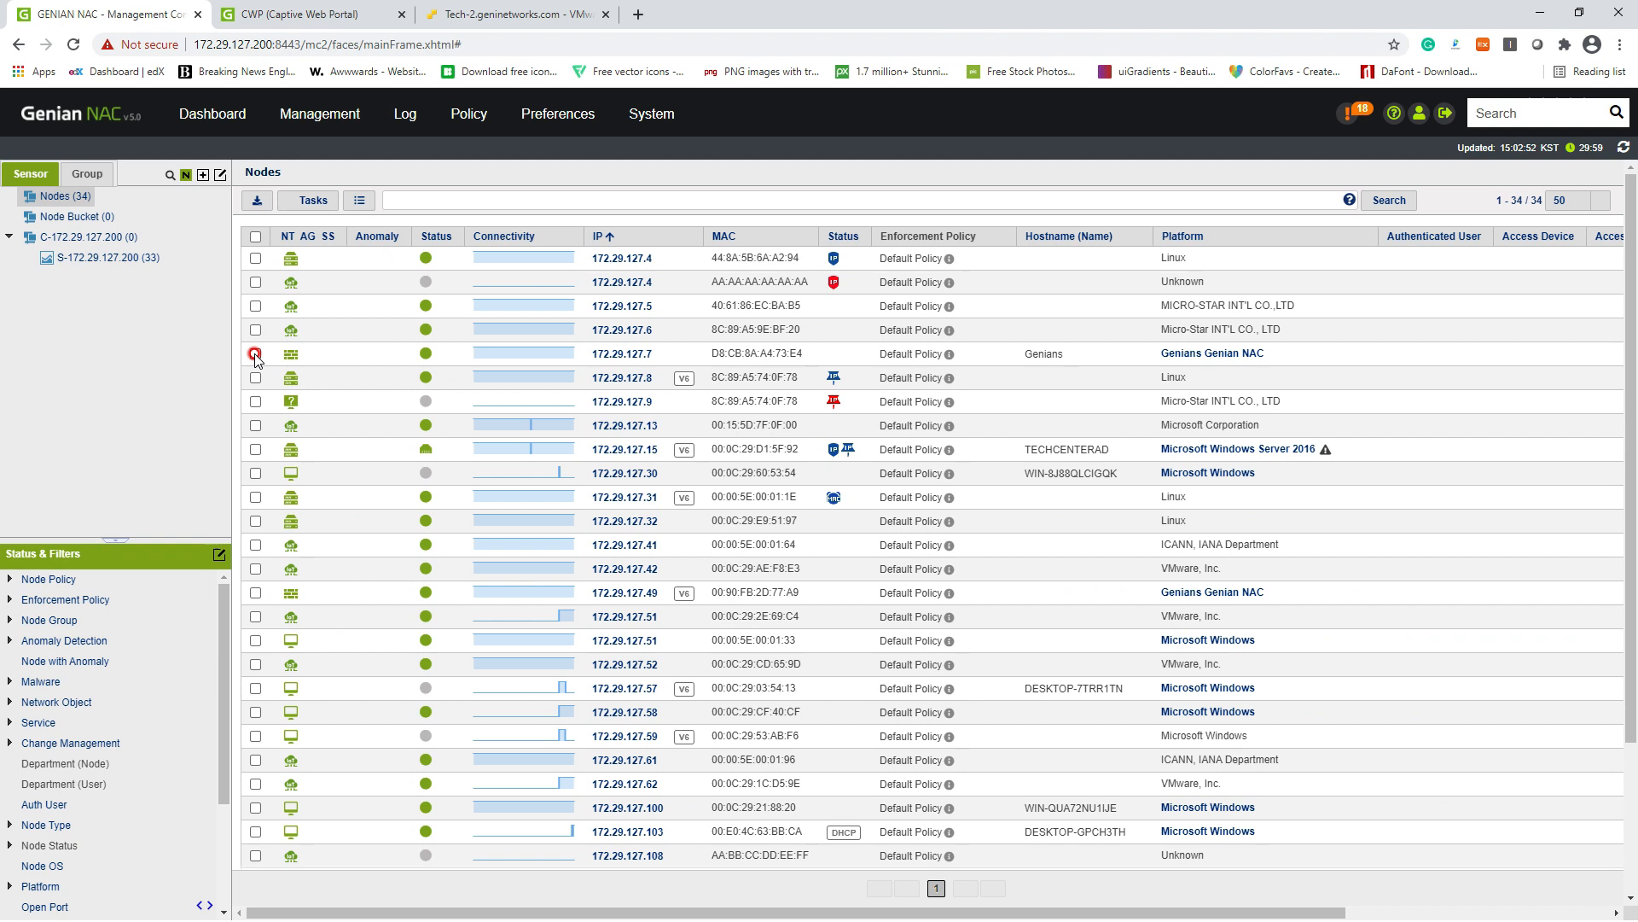
# Step: Remove node 172.29.127.7 from the node list, confirming the deletion
pyautogui.click(254, 353)
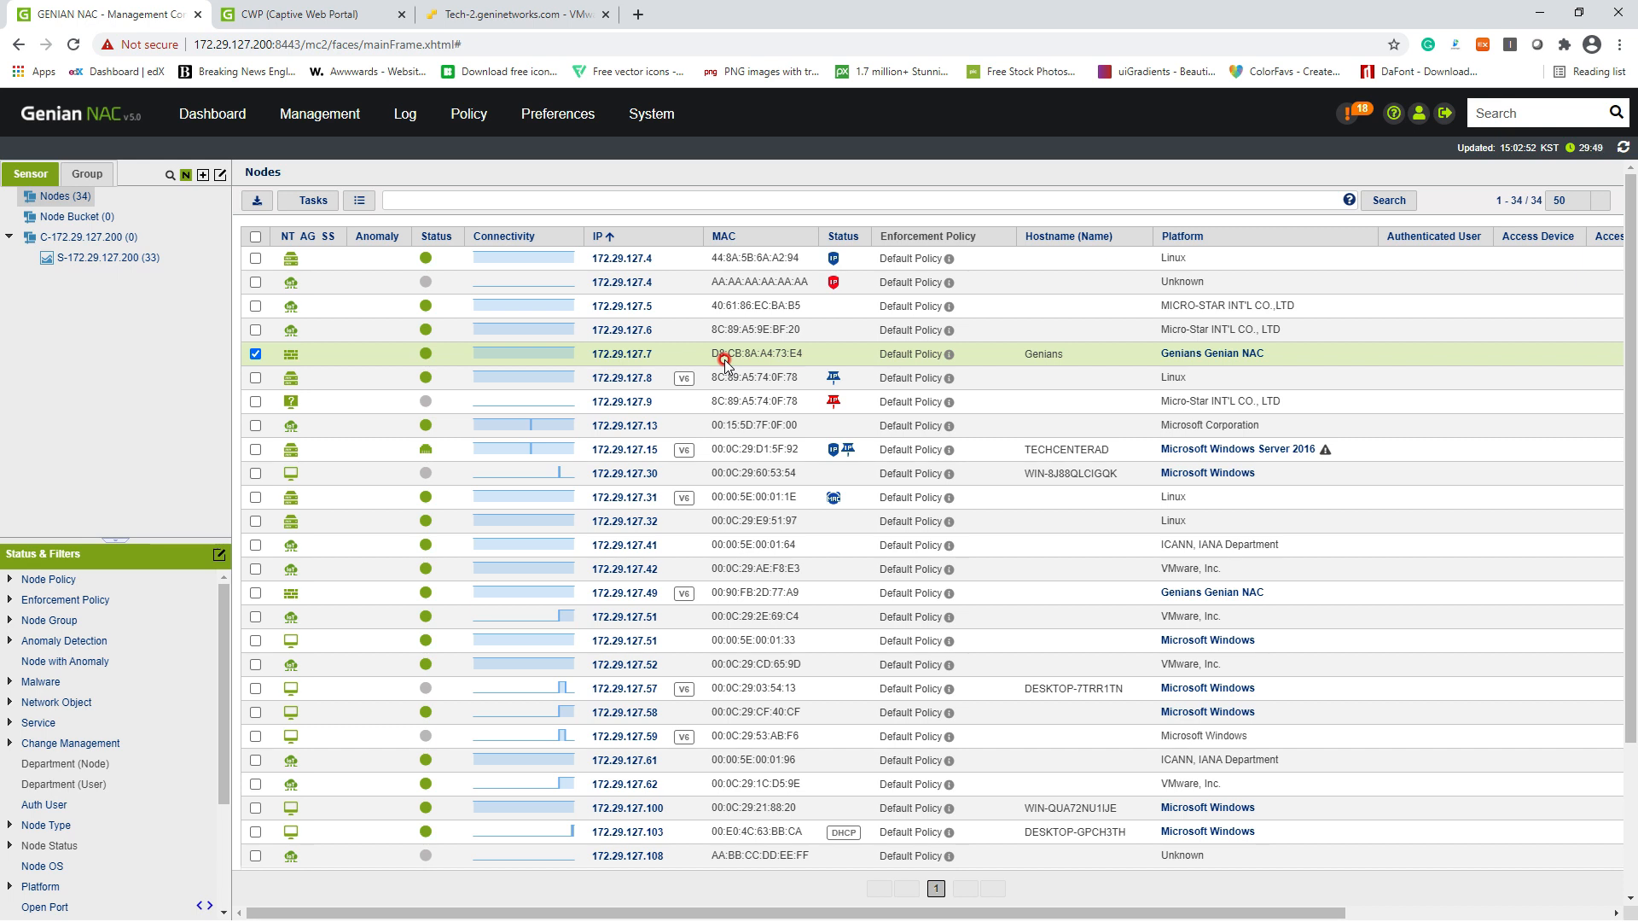
pyautogui.click(313, 200)
pyautogui.moveTo(356, 265)
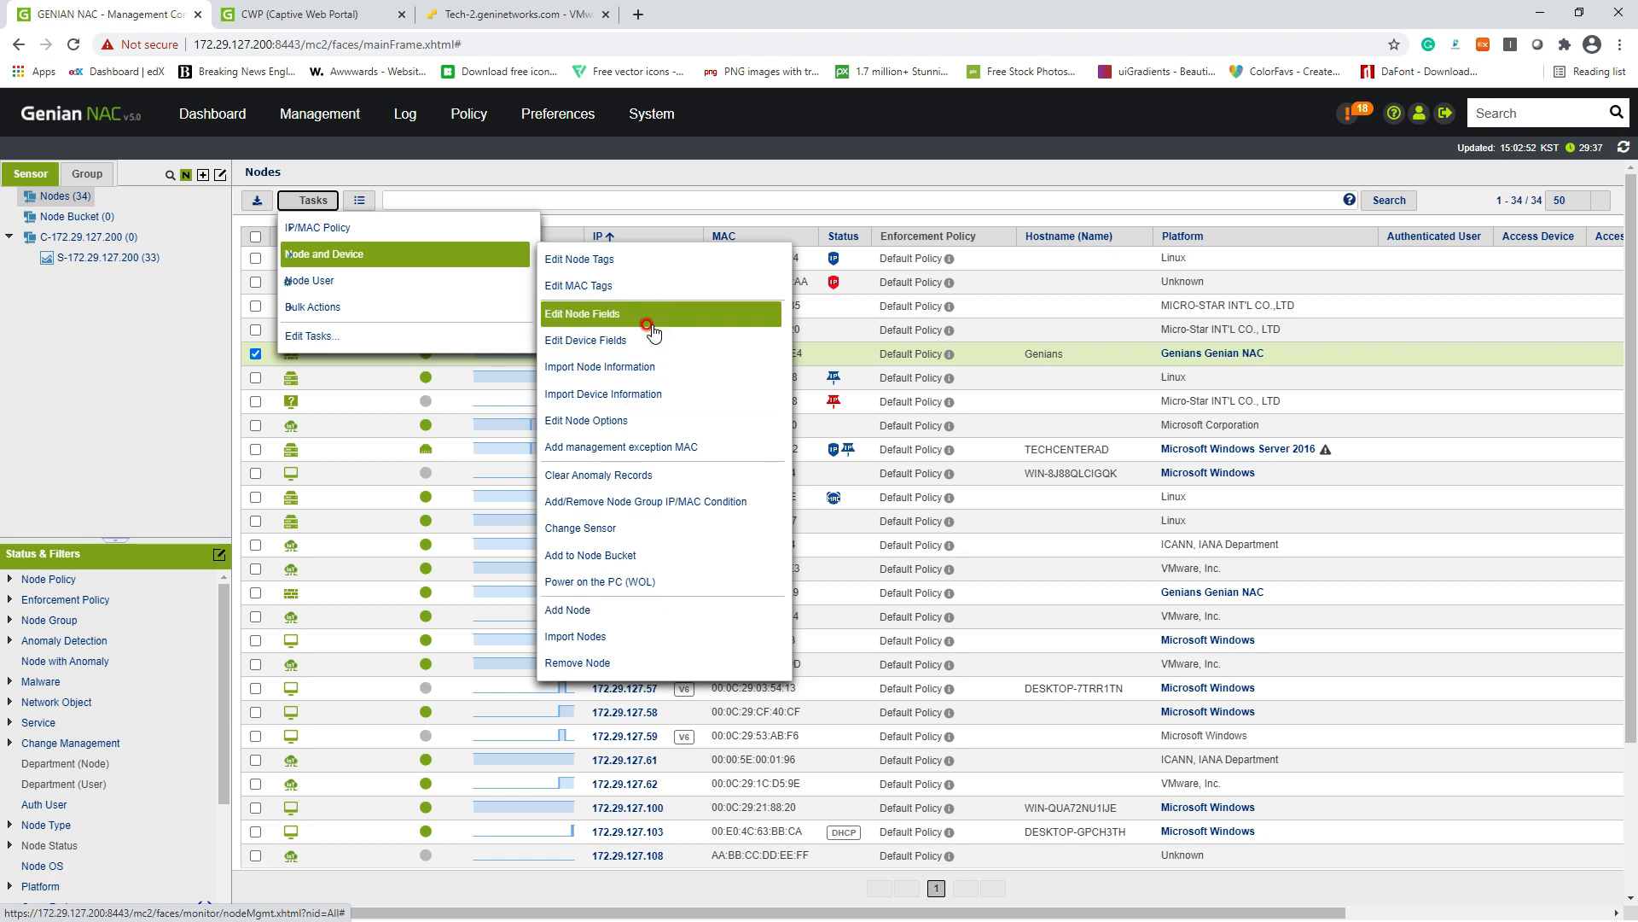
pyautogui.click(597, 663)
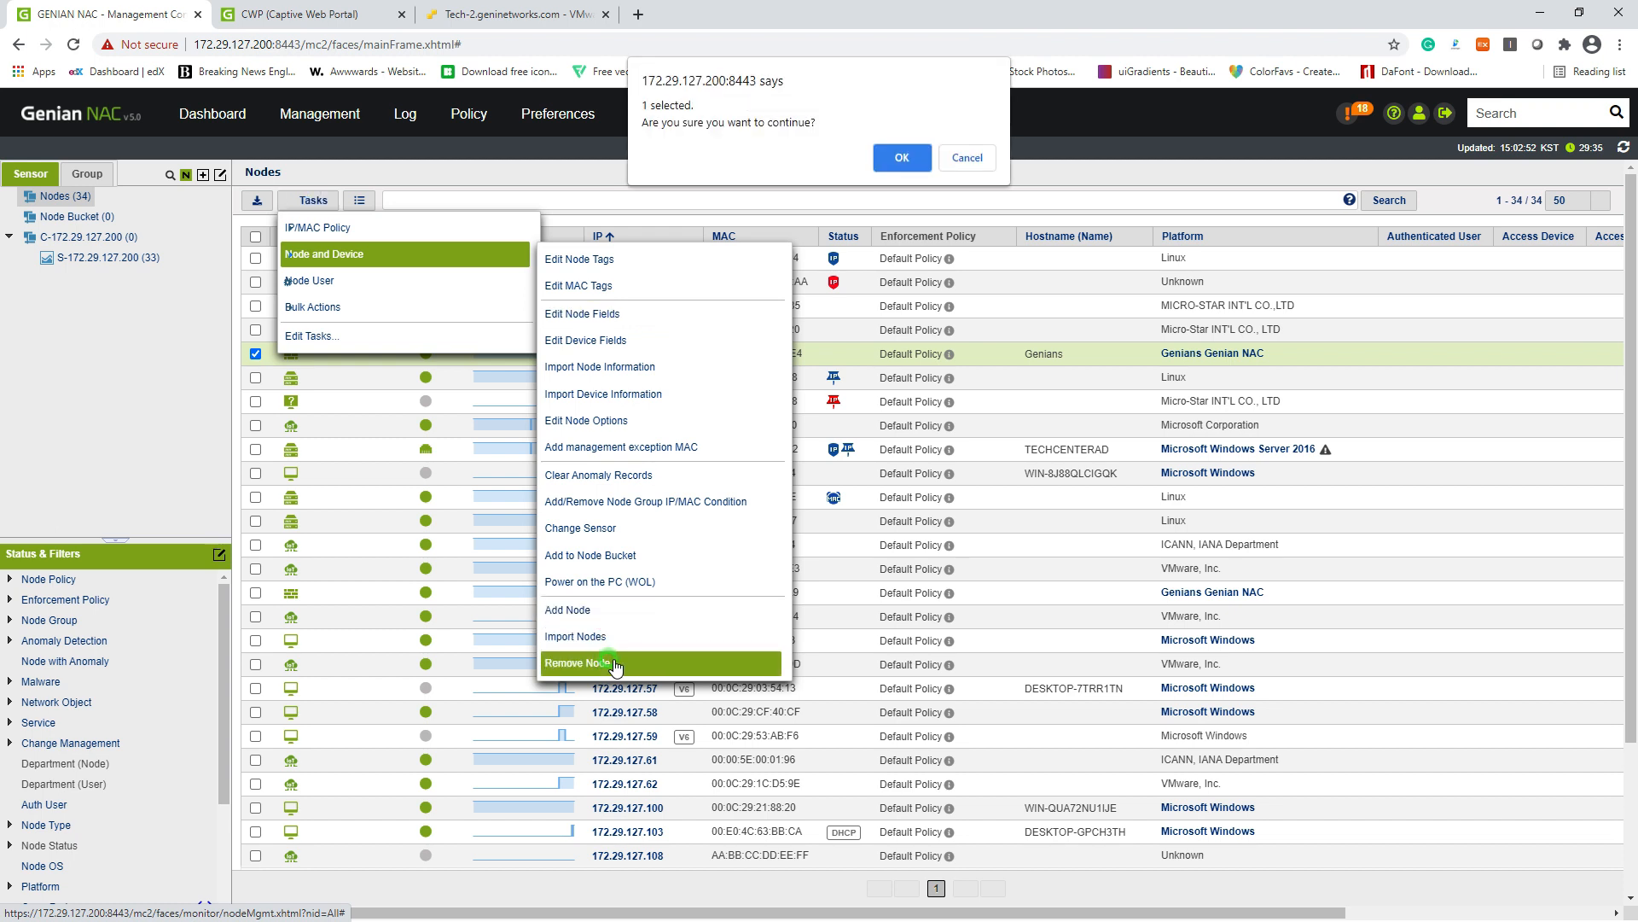
pyautogui.click(891, 157)
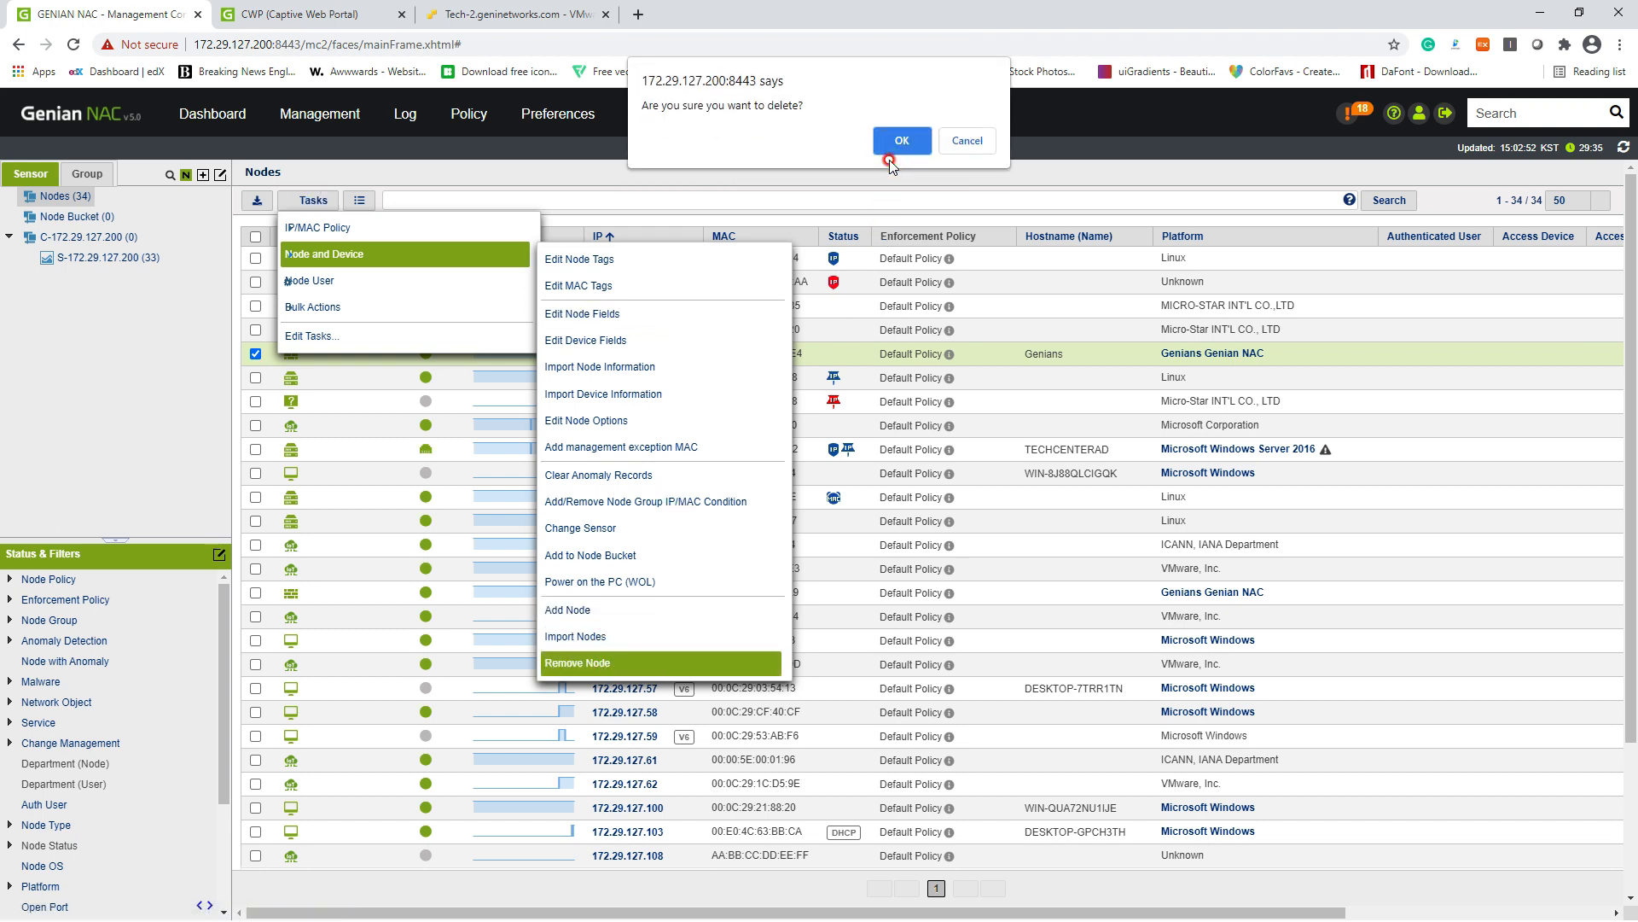
pyautogui.click(896, 132)
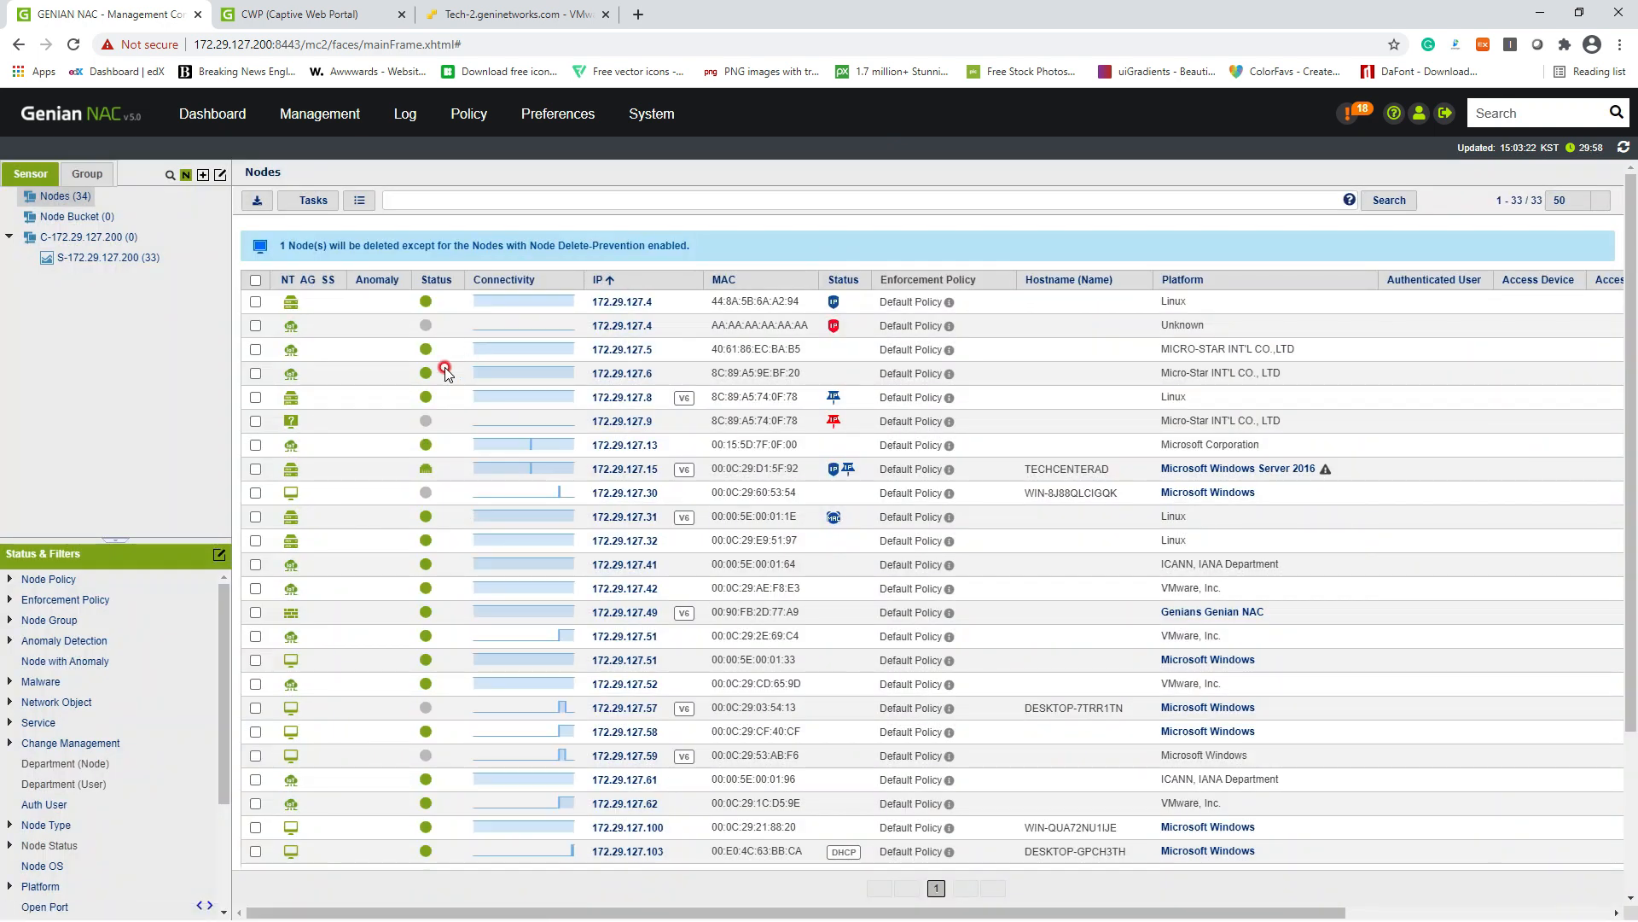
# Step: View the sensor's node list, where 172.29.127.7 reappears with IP and MAC denied
pyautogui.click(134, 266)
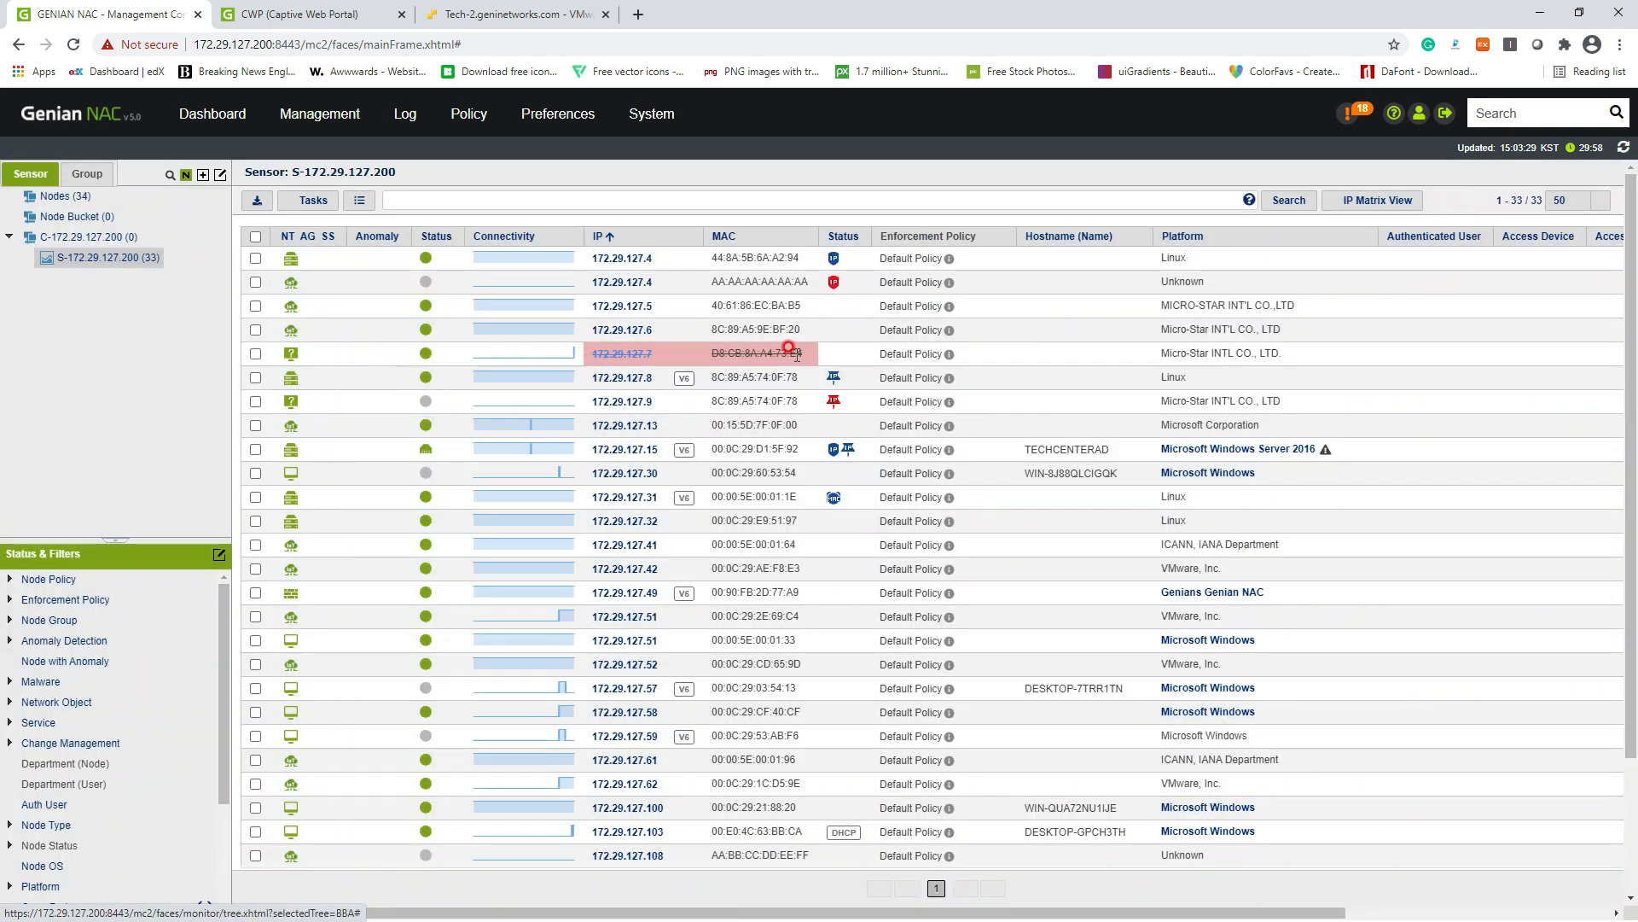
pyautogui.moveTo(796, 353); pyautogui.dragTo(589, 351)
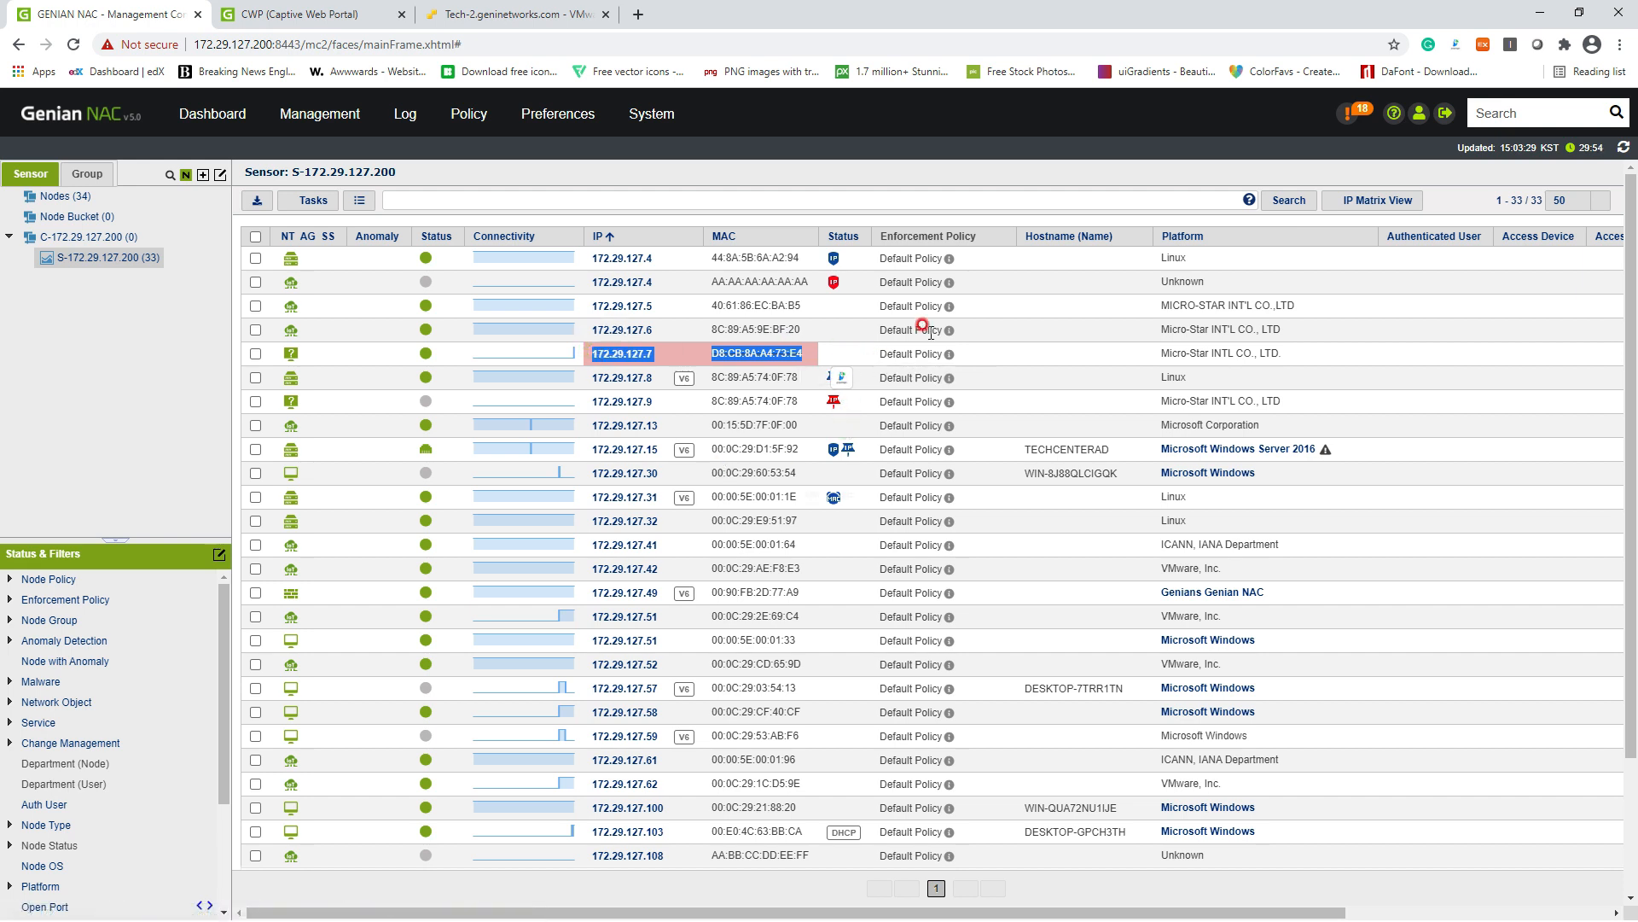
pyautogui.click(824, 357)
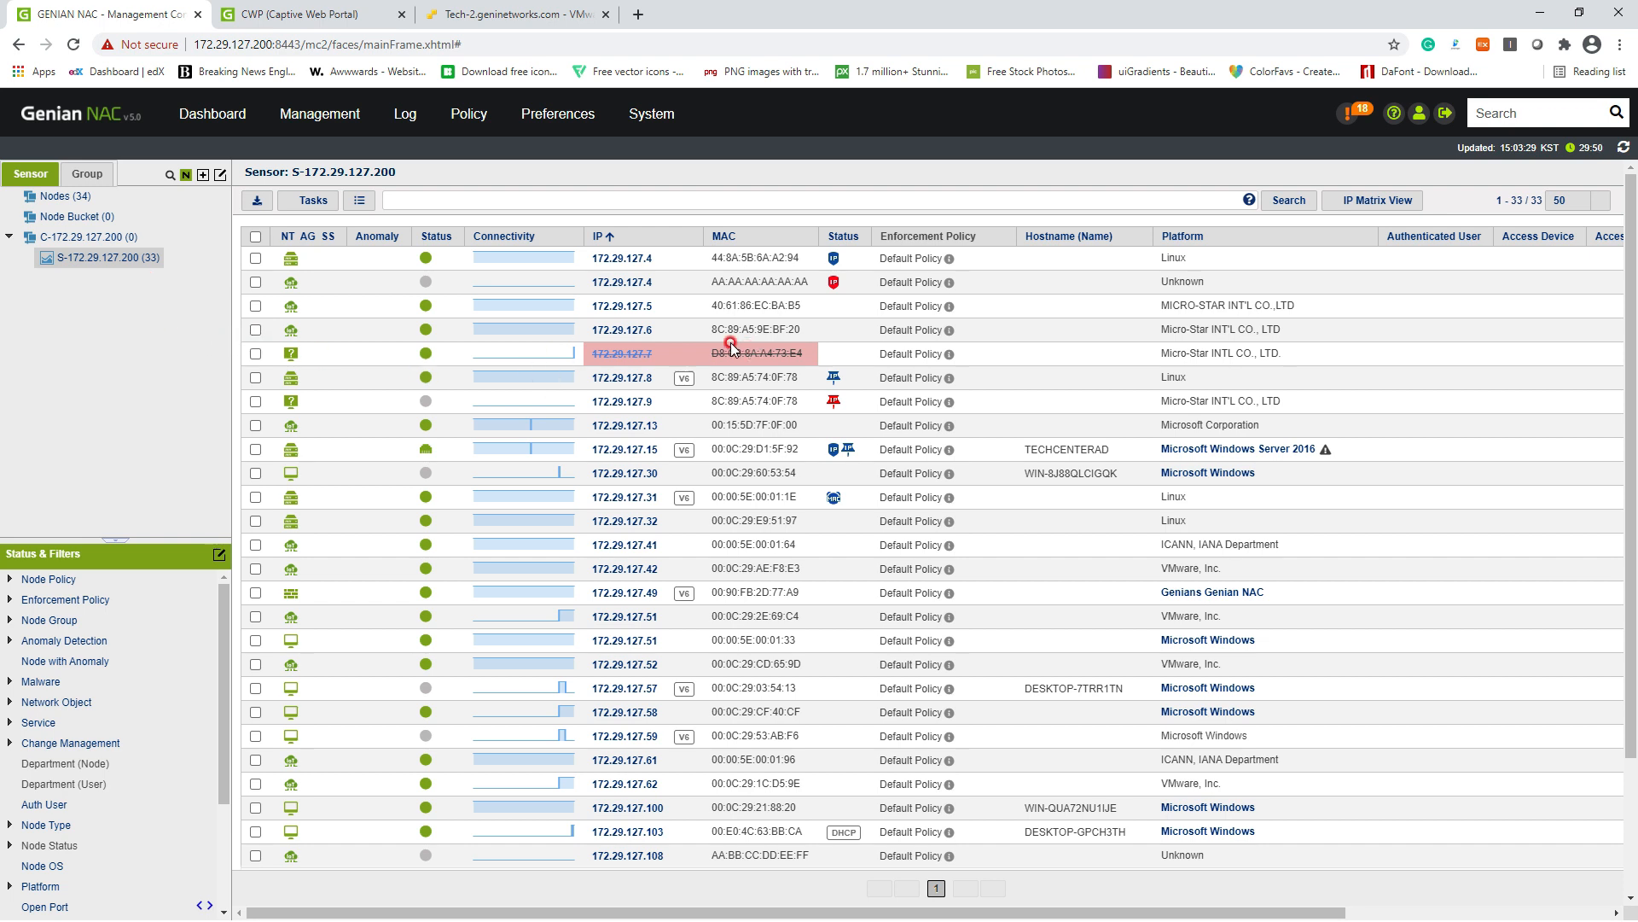
# Step: Select all 33 sensor nodes and apply the Allow IP and MAC policy to them
pyautogui.click(261, 237)
pyautogui.click(254, 240)
pyautogui.click(311, 200)
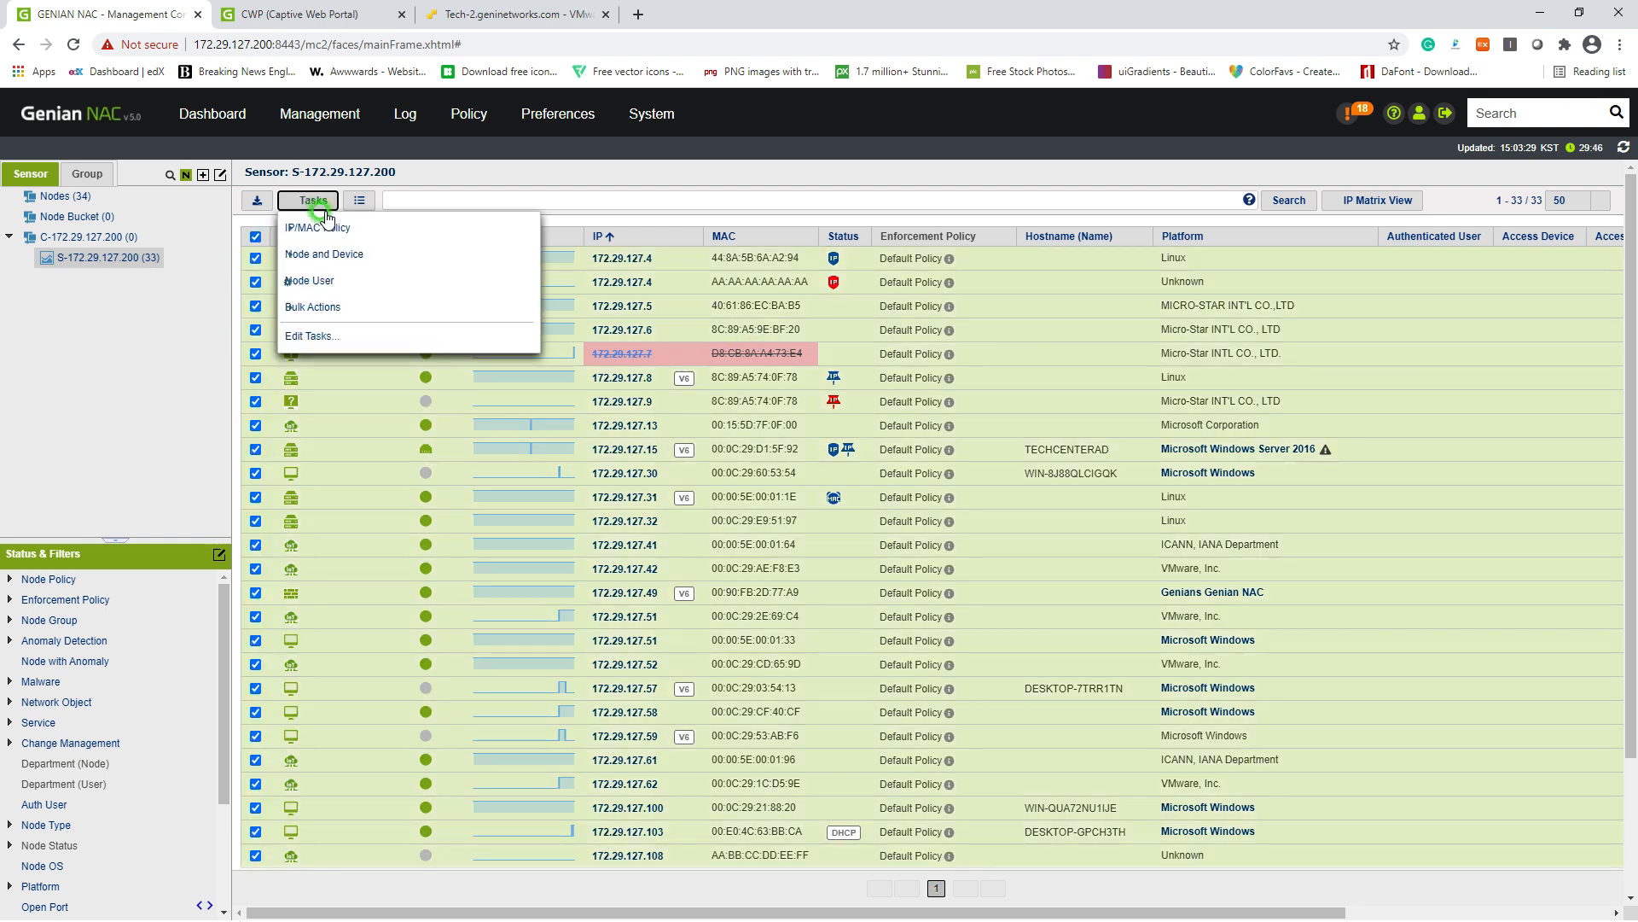
pyautogui.click(368, 229)
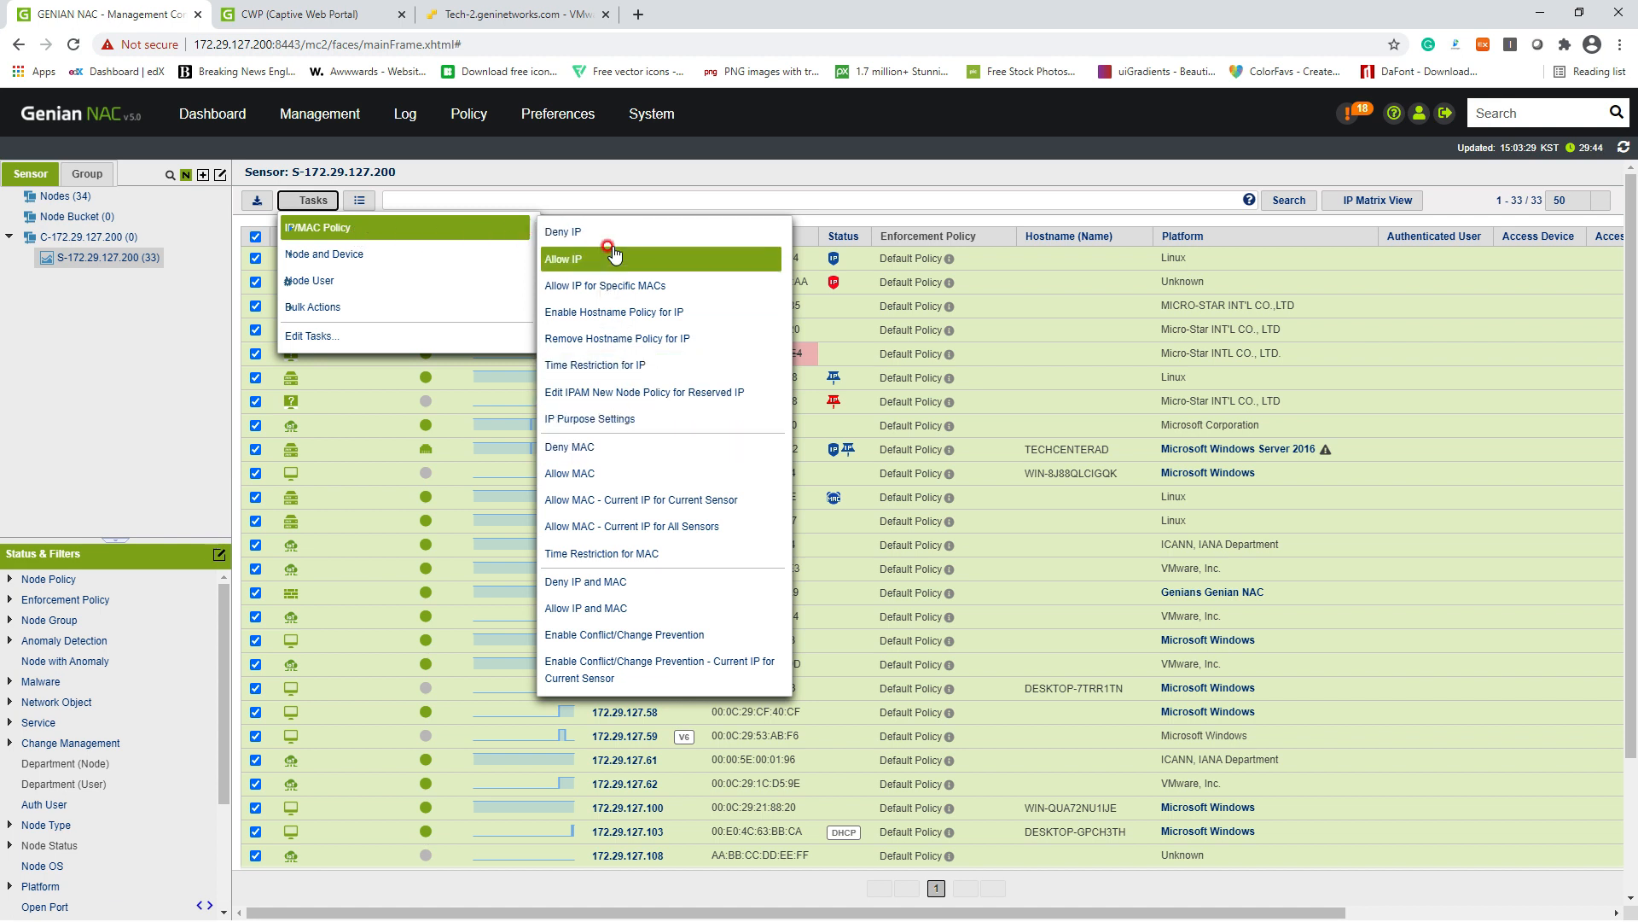
pyautogui.click(608, 288)
pyautogui.click(585, 607)
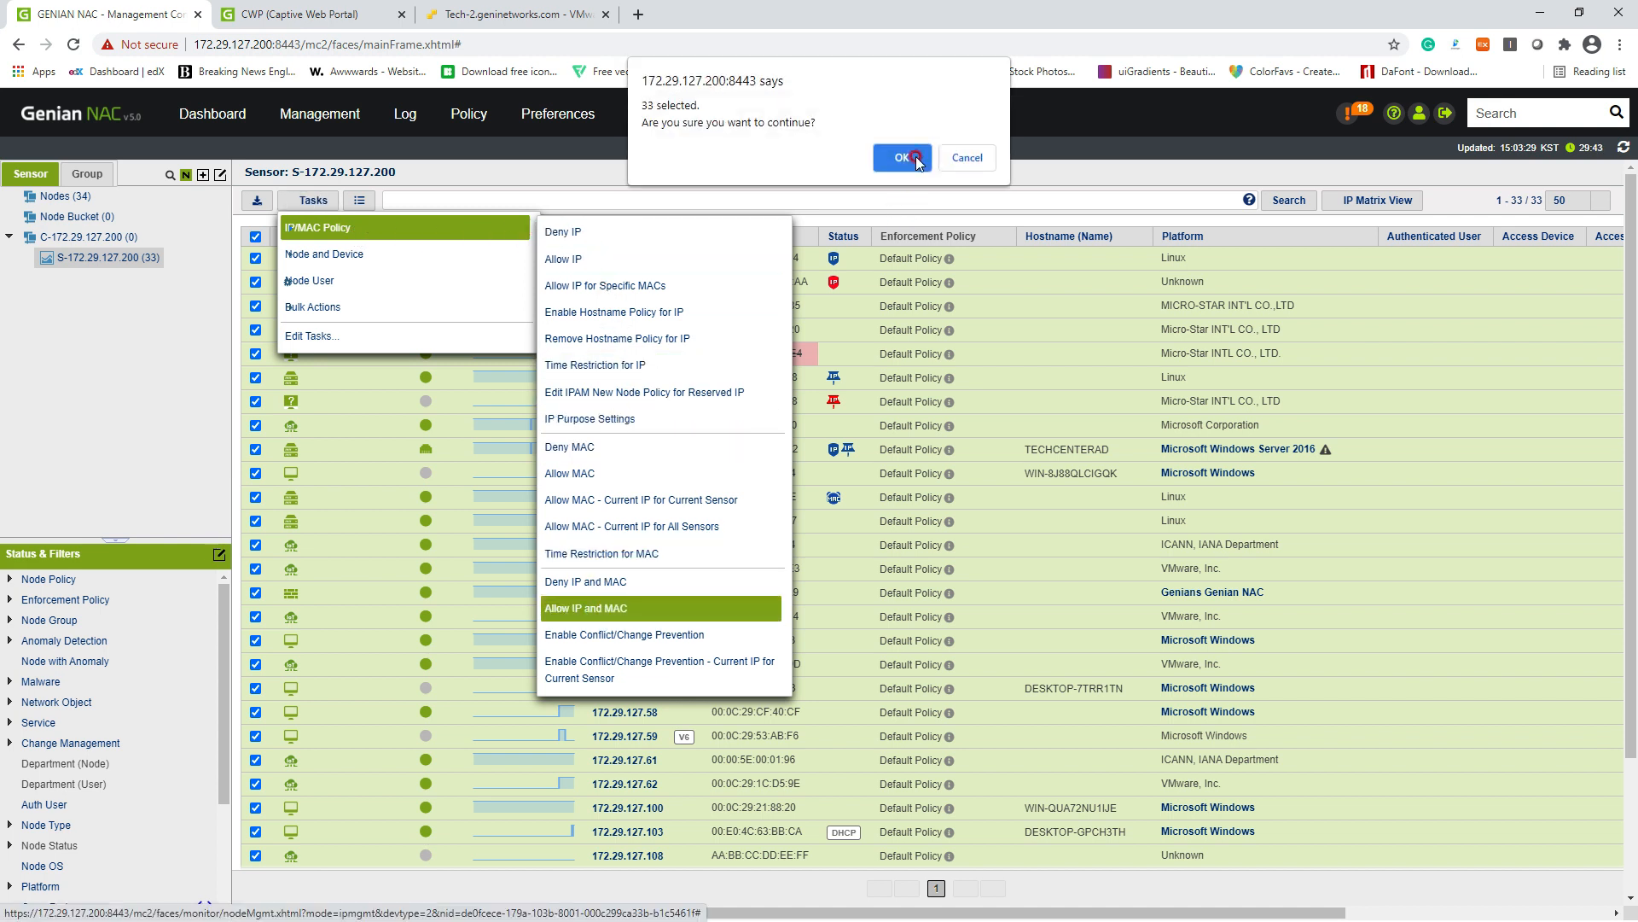
pyautogui.click(912, 153)
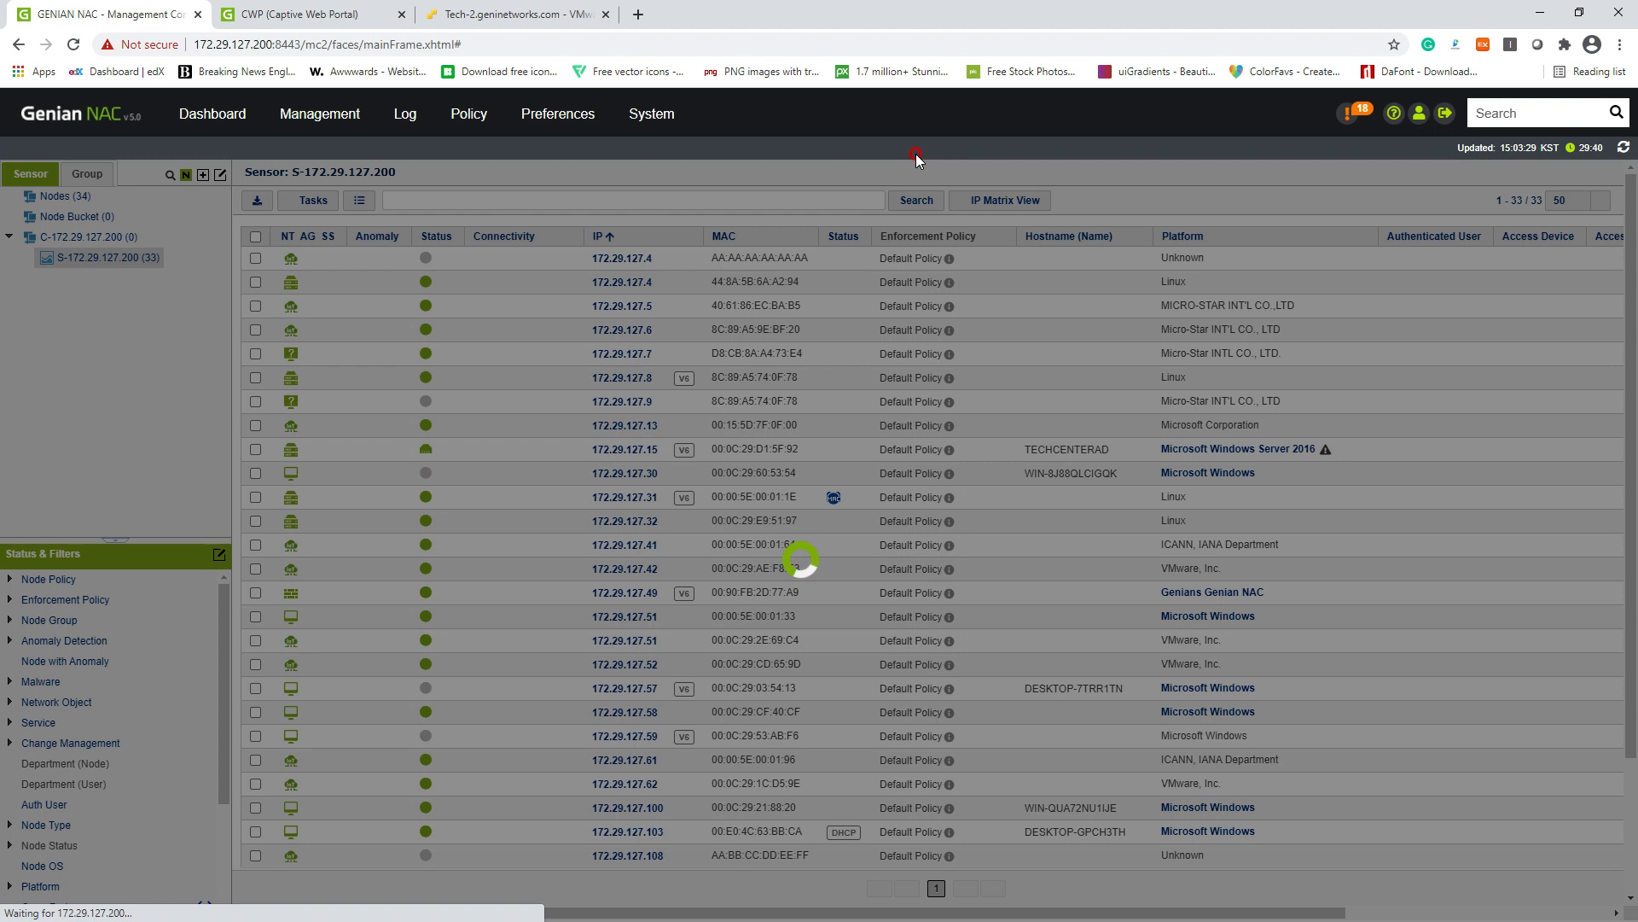
pyautogui.click(830, 497)
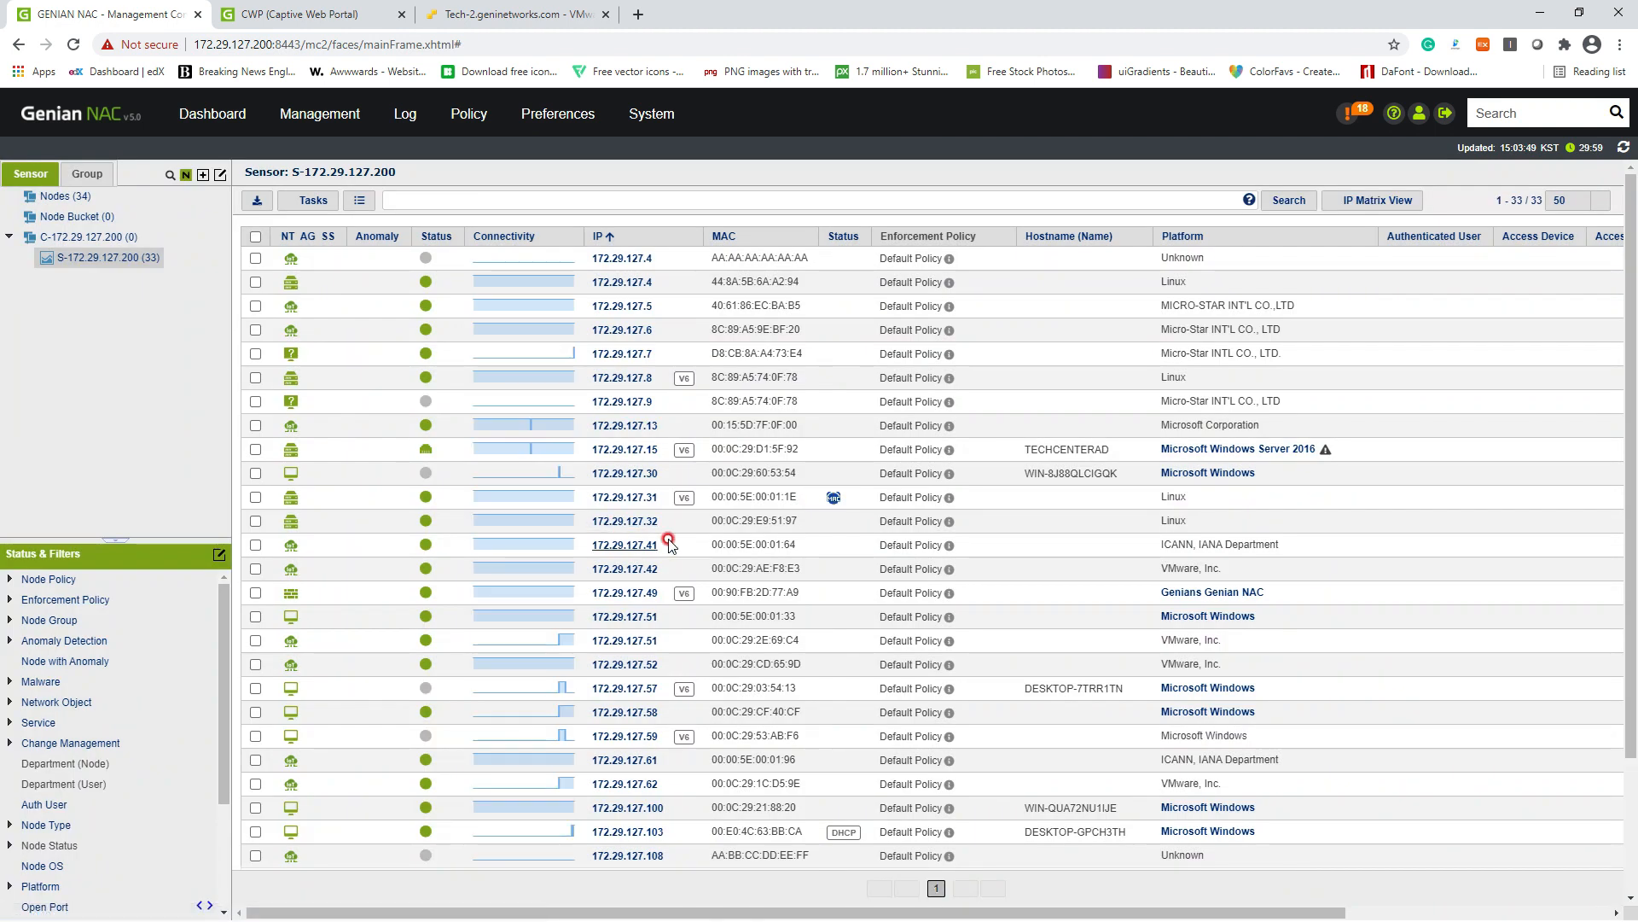
pyautogui.click(710, 492)
pyautogui.scroll(-2, 651, 508)
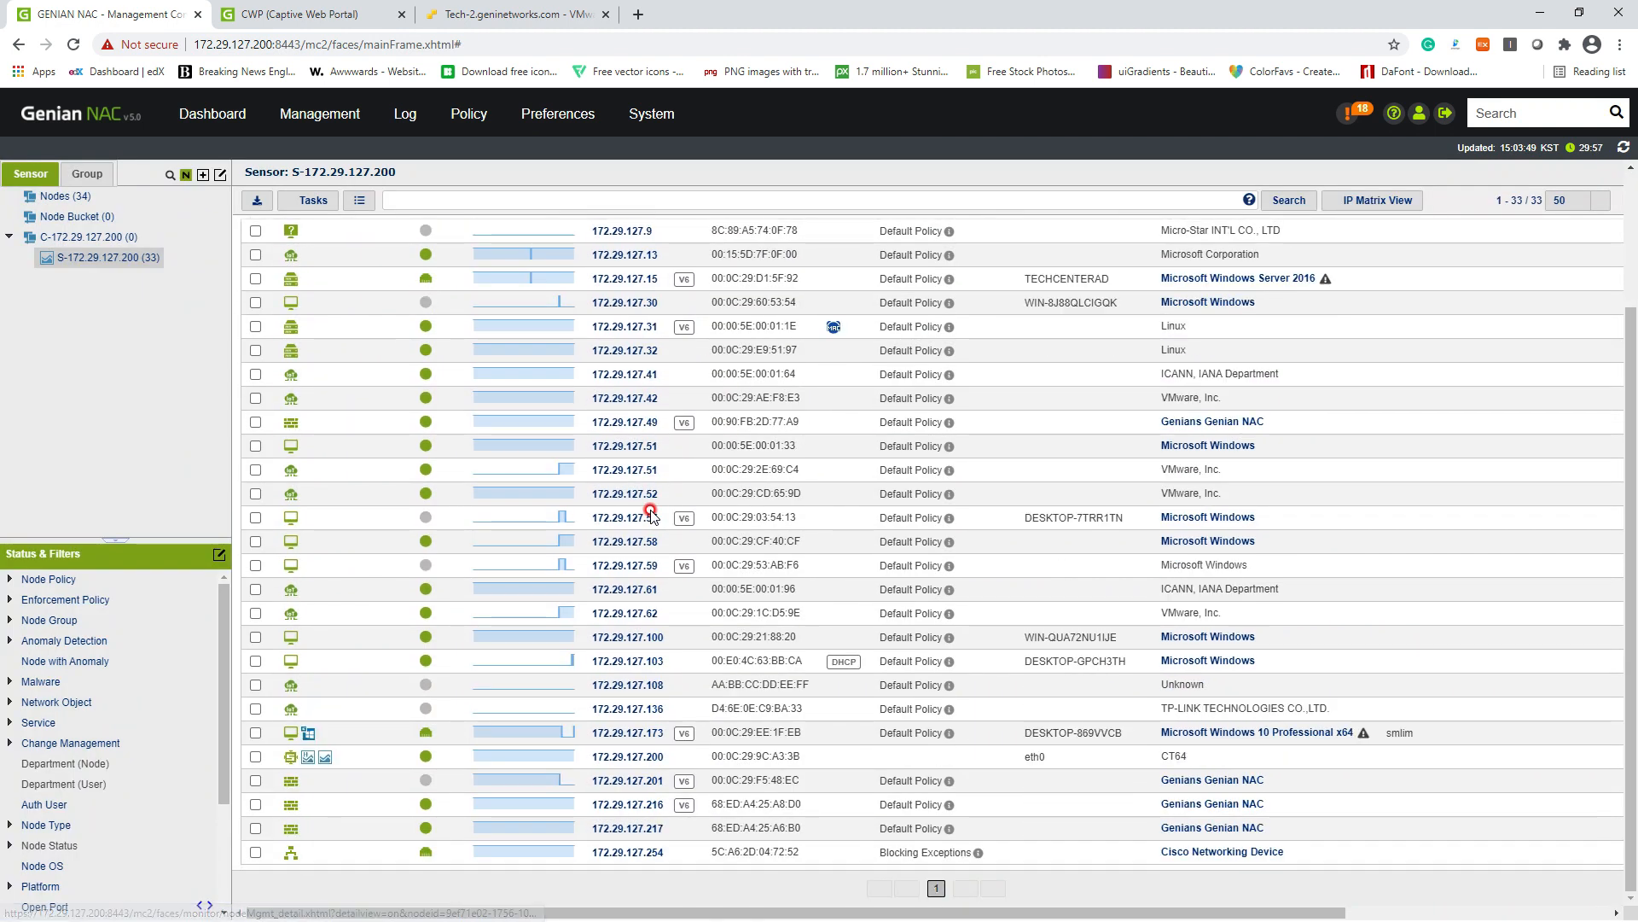
# Step: Apply Deny IP to Windows 10 node 172.29.127.173, then switch to the VMware ESXi console
pyautogui.click(762, 663)
pyautogui.click(636, 696)
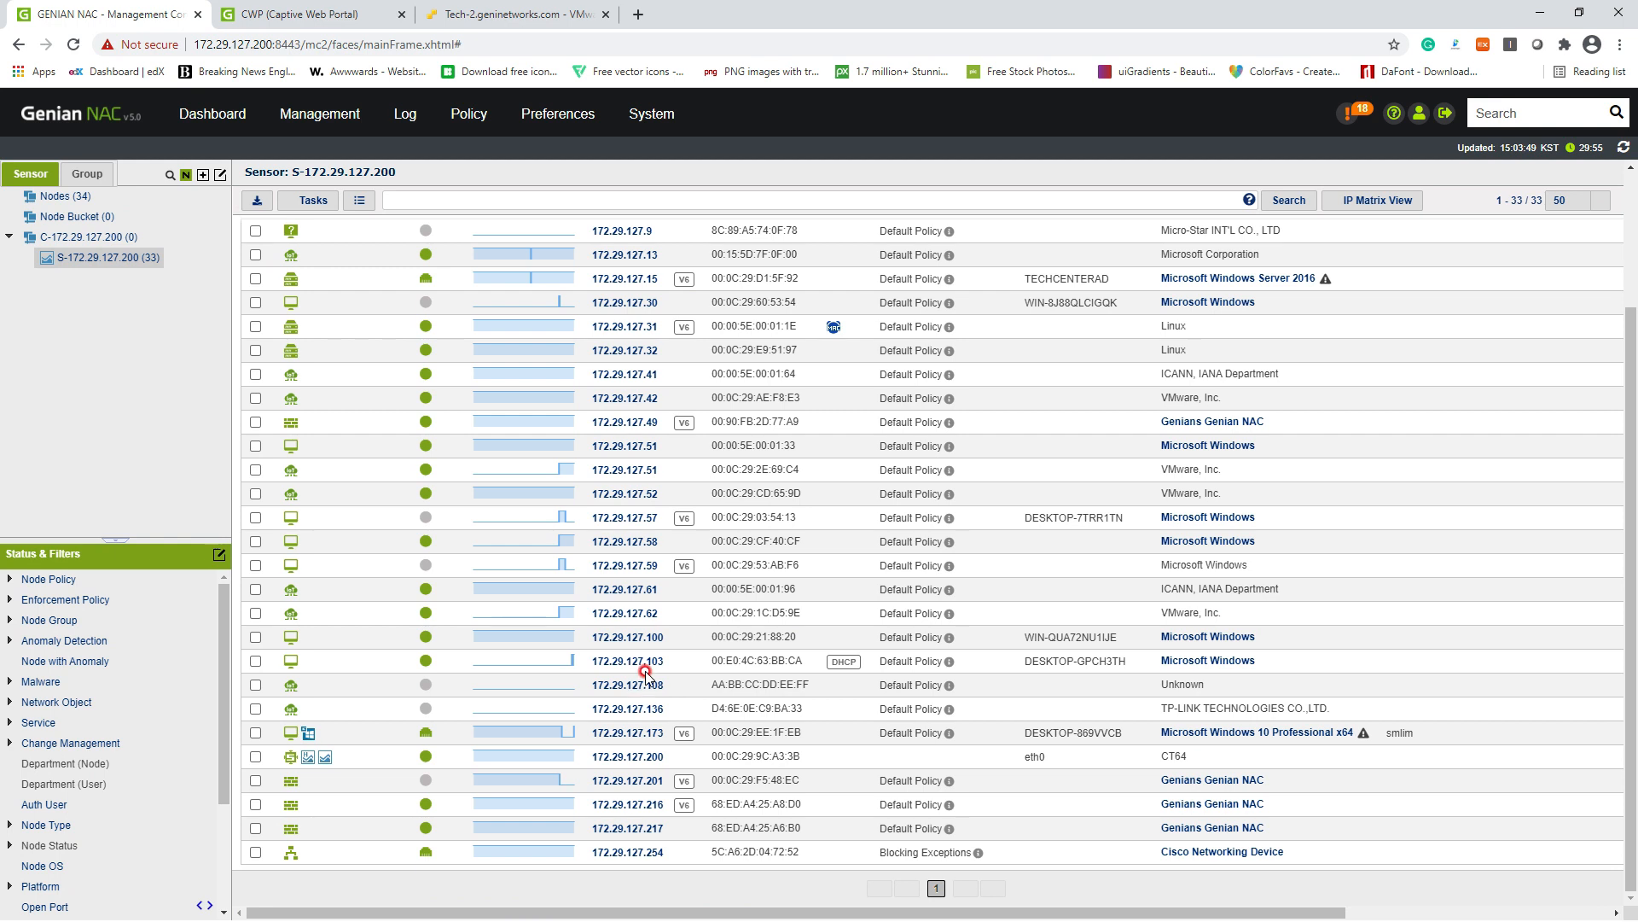
pyautogui.click(267, 731)
pyautogui.click(257, 733)
pyautogui.click(315, 206)
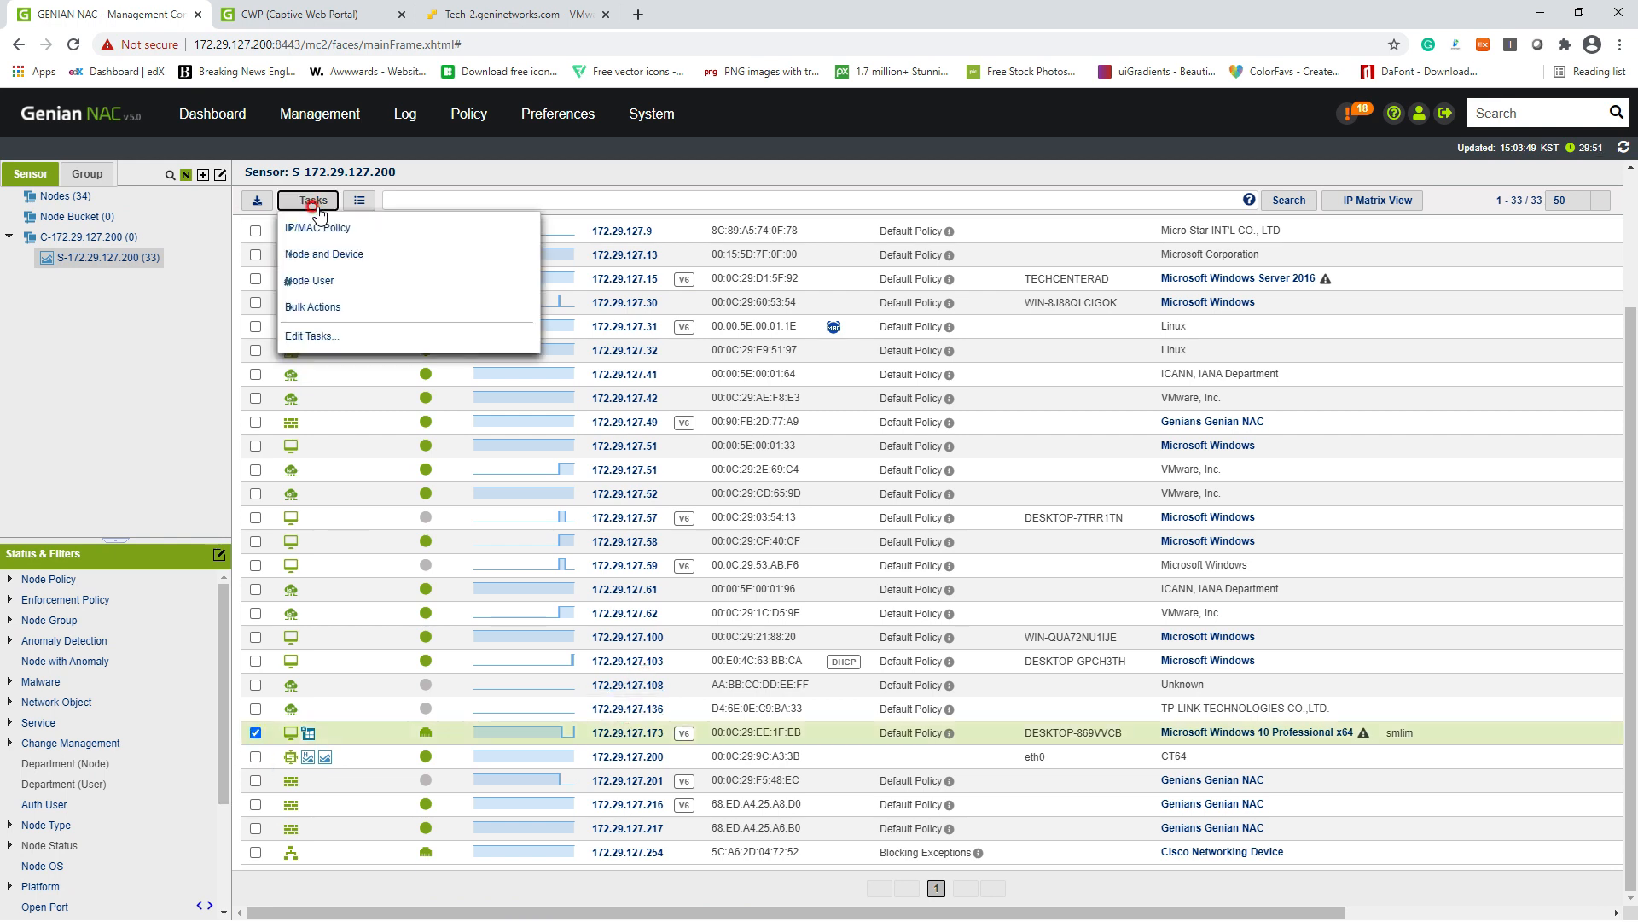
pyautogui.moveTo(389, 239)
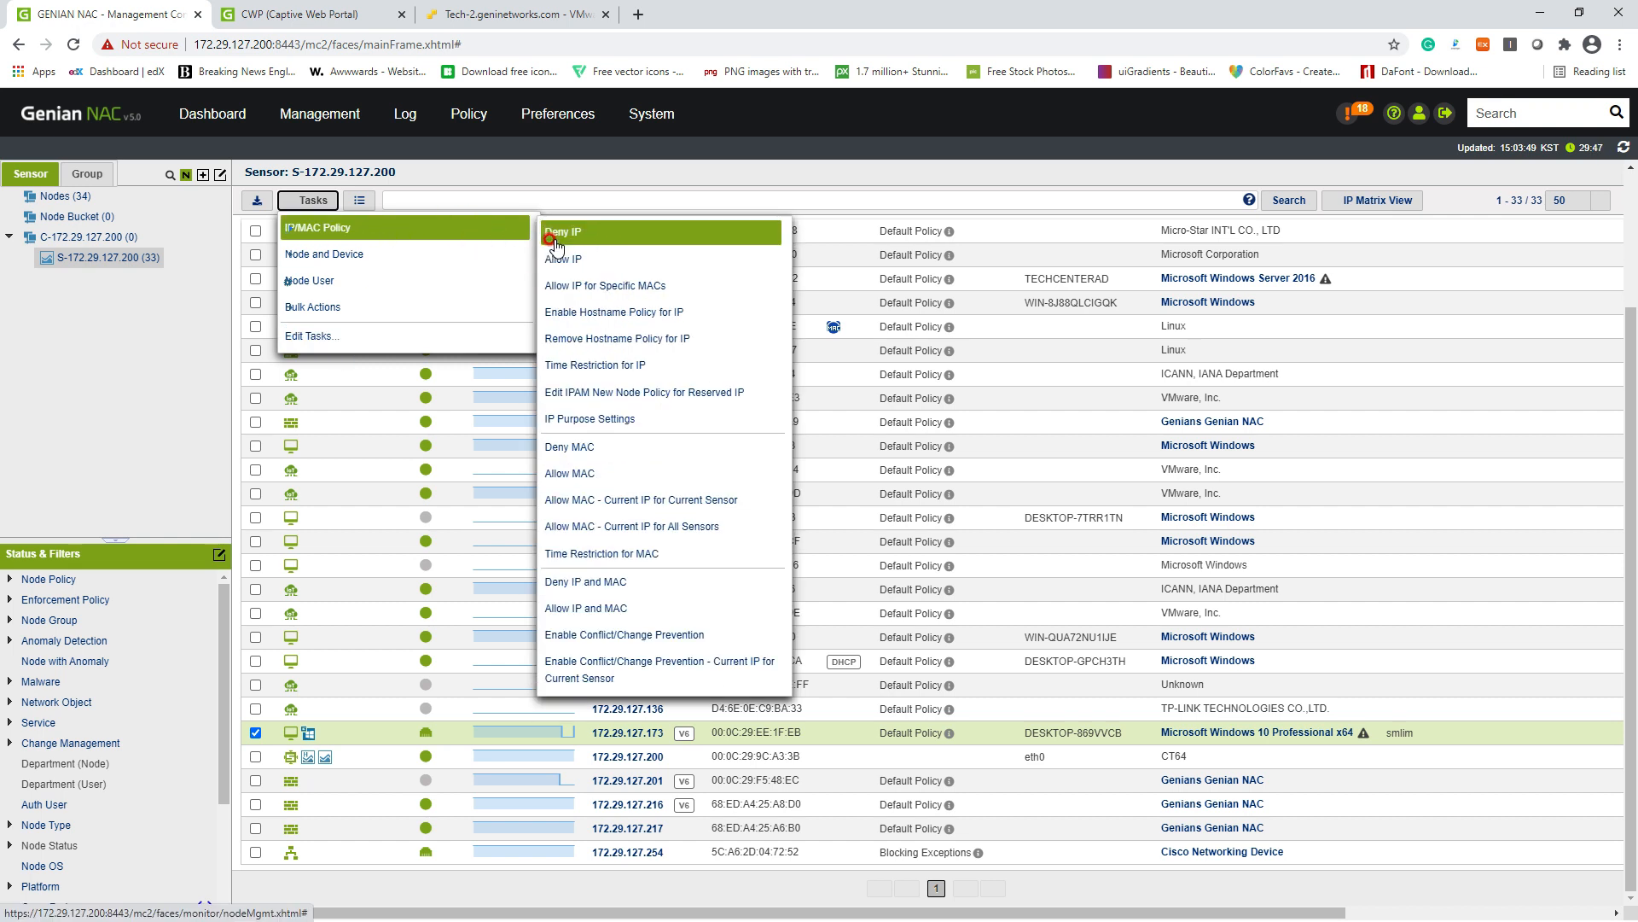
pyautogui.click(578, 266)
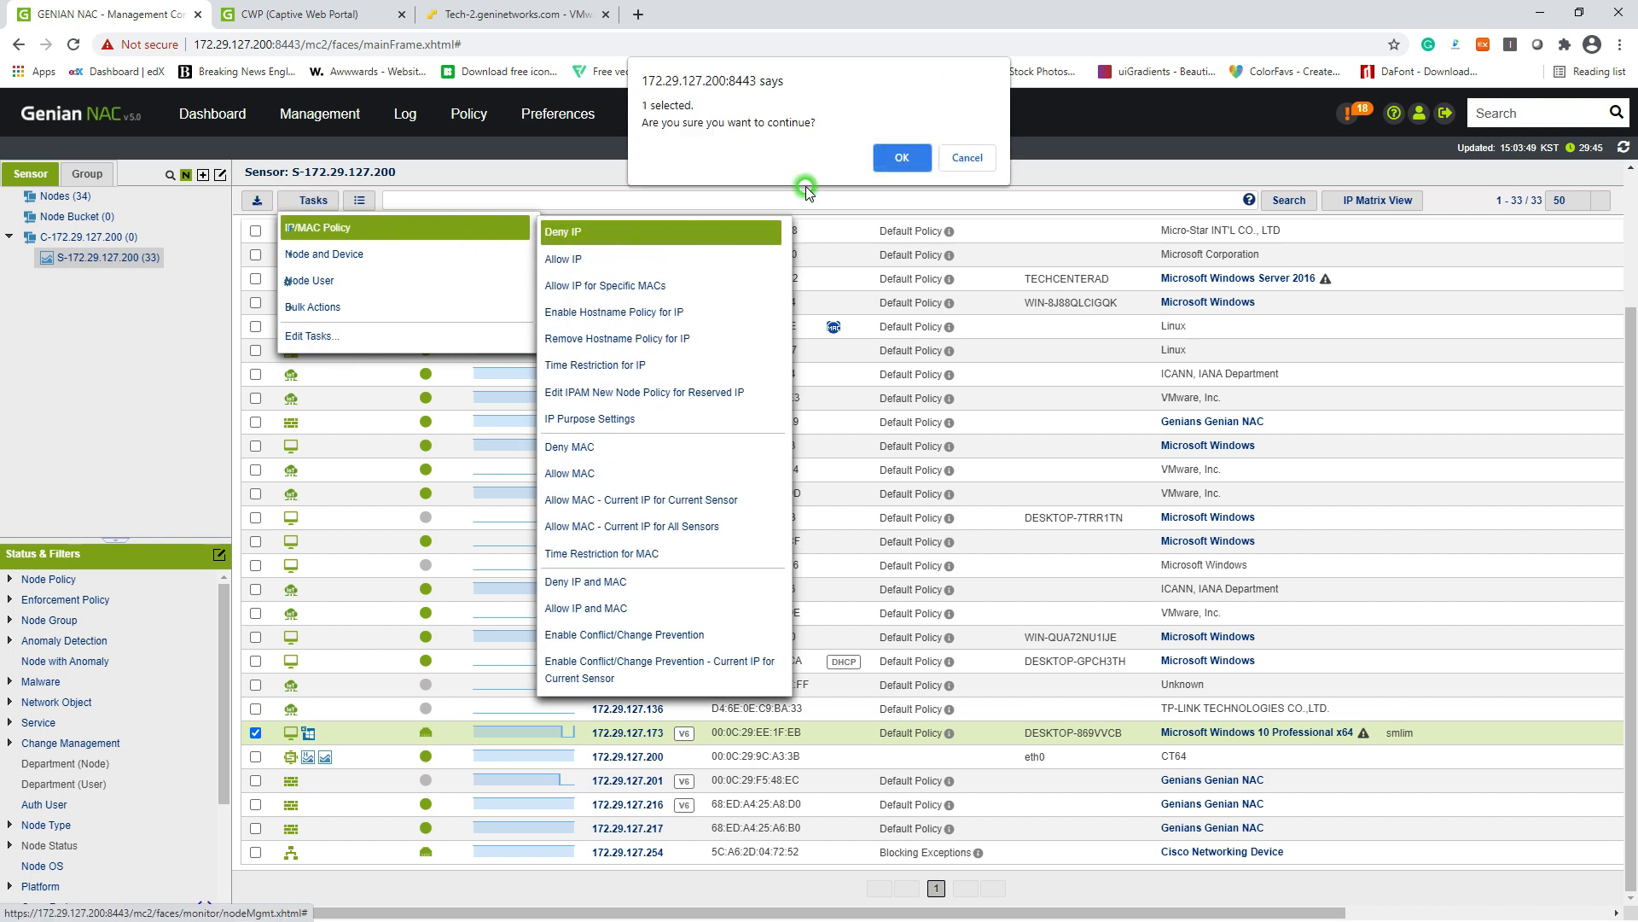
pyautogui.click(893, 155)
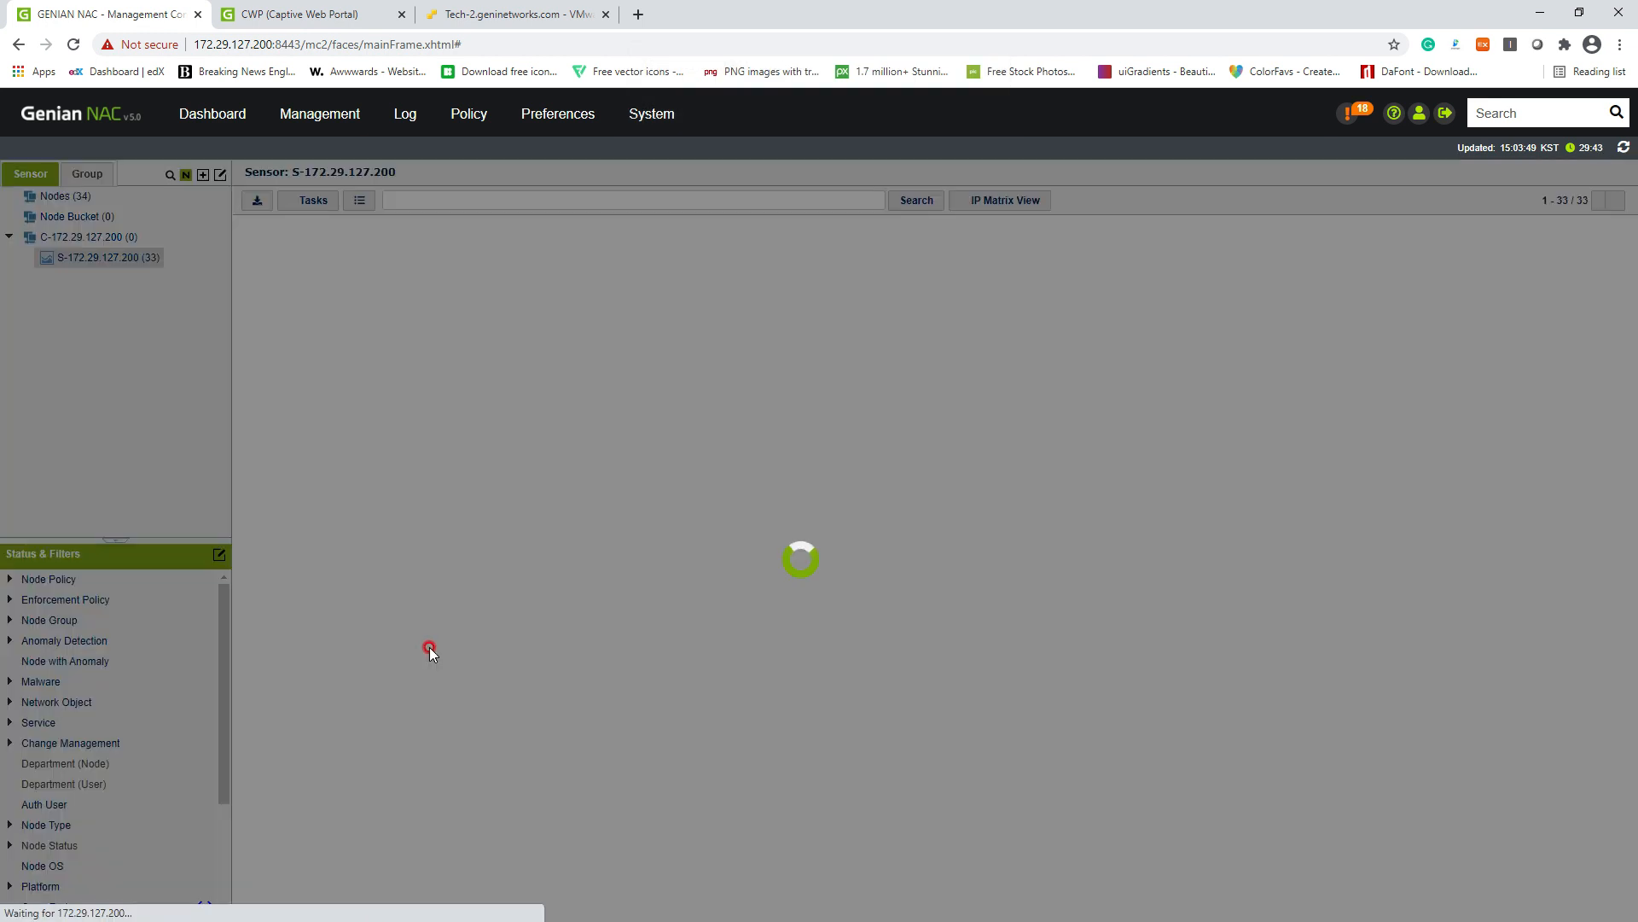
pyautogui.scroll(-3, 539, 695)
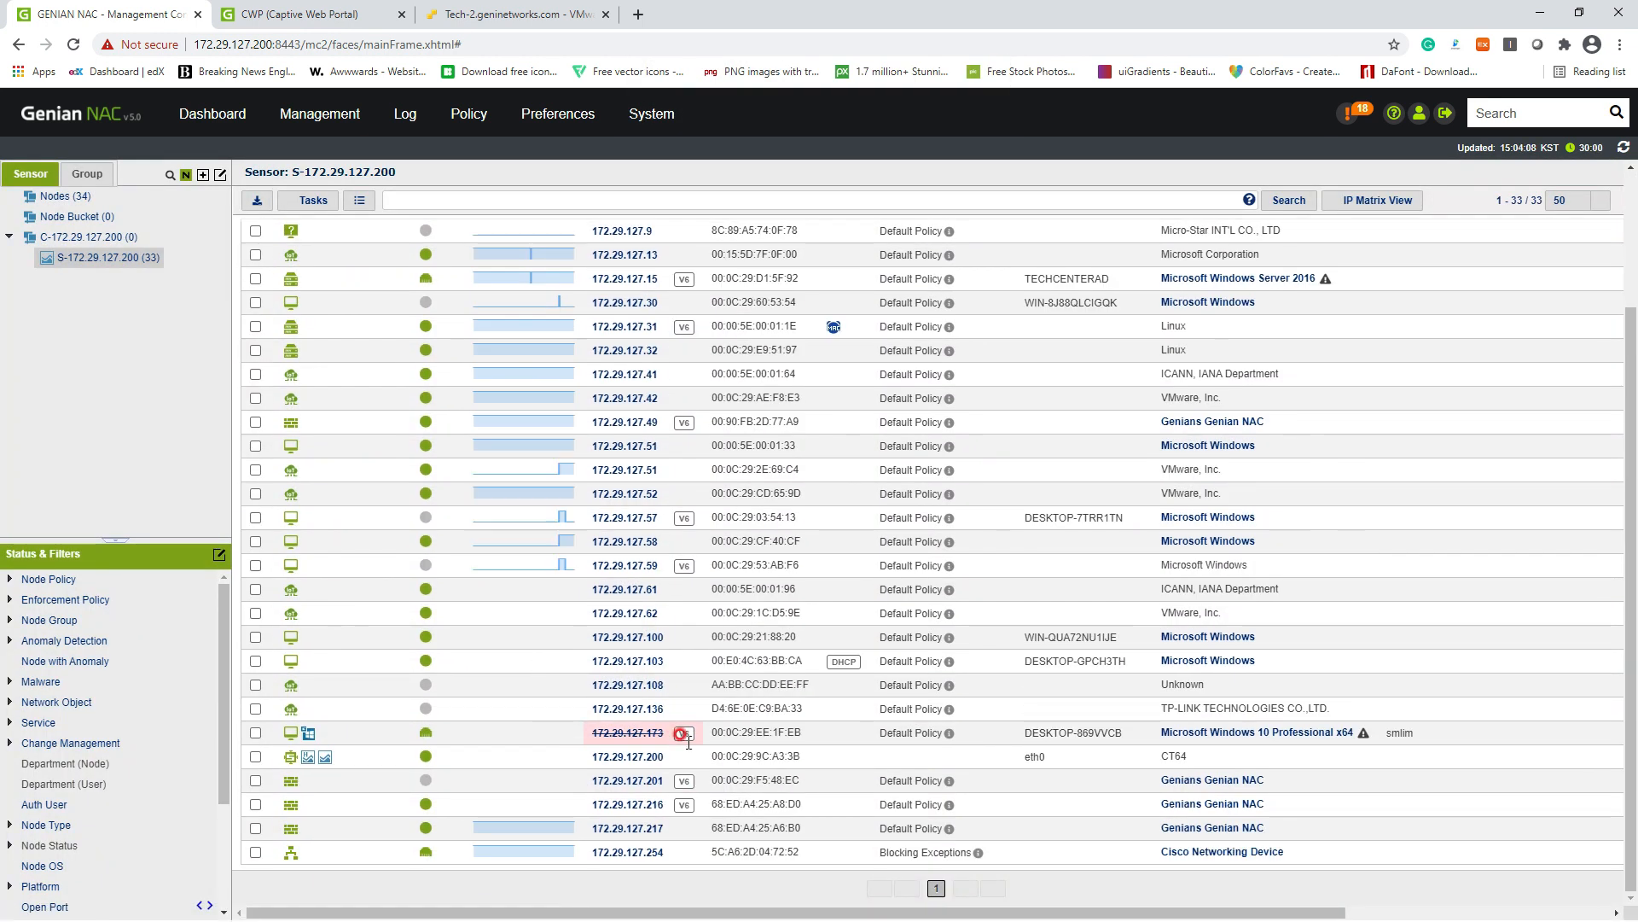
pyautogui.click(472, 17)
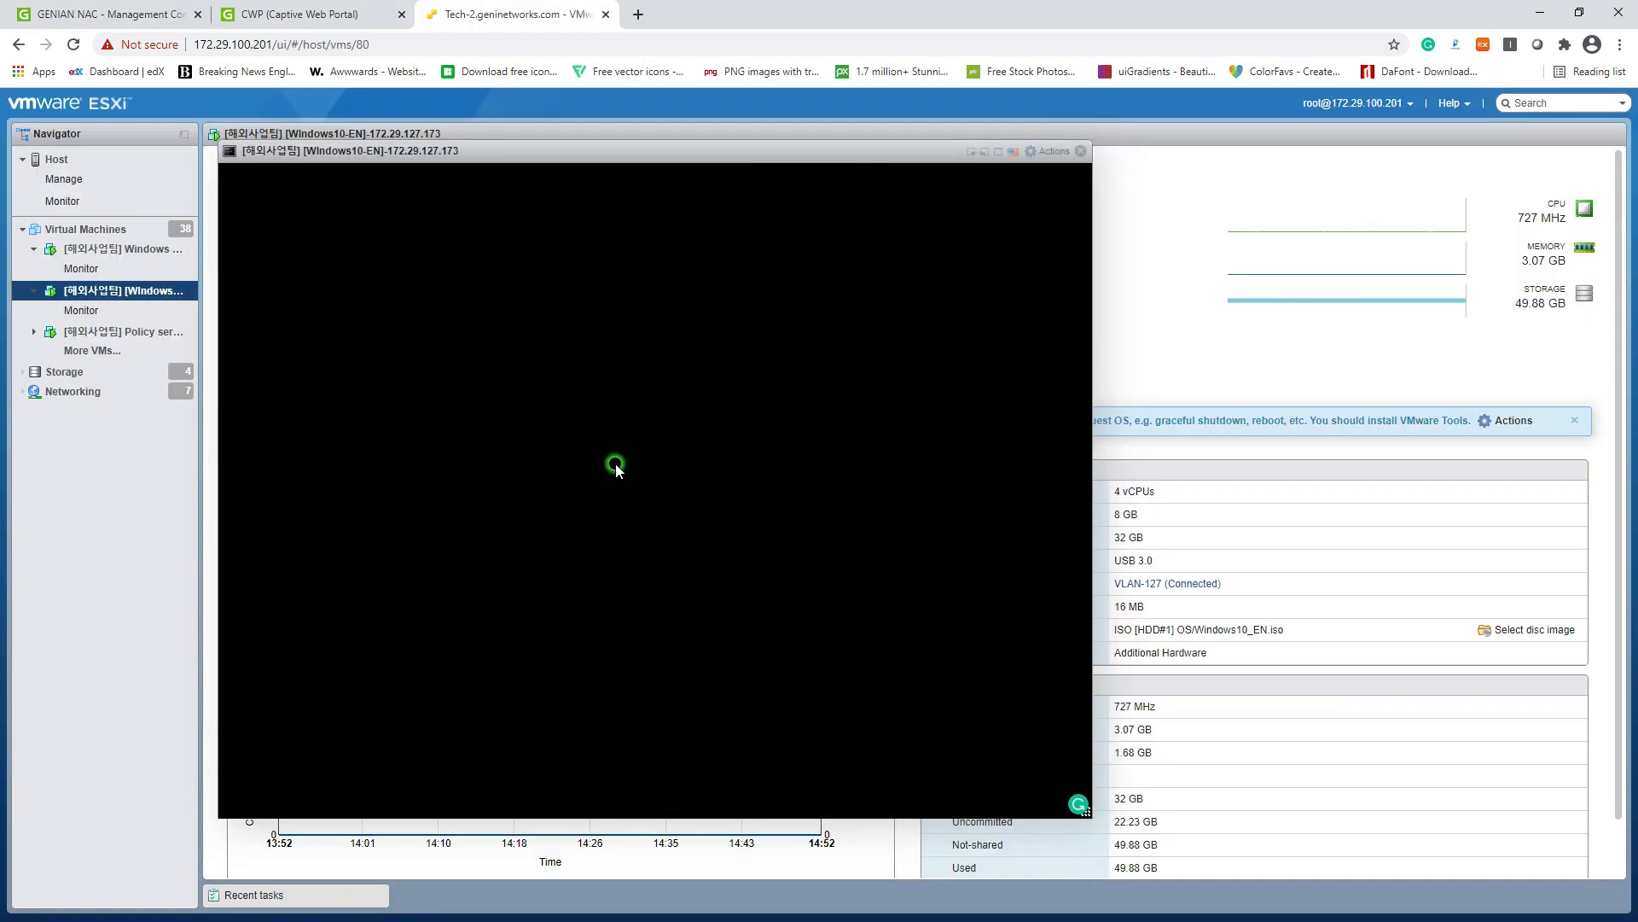
# Step: Sign in to the Windows 10 VM, re-entering the password after a failed attempt
pyautogui.click(469, 606)
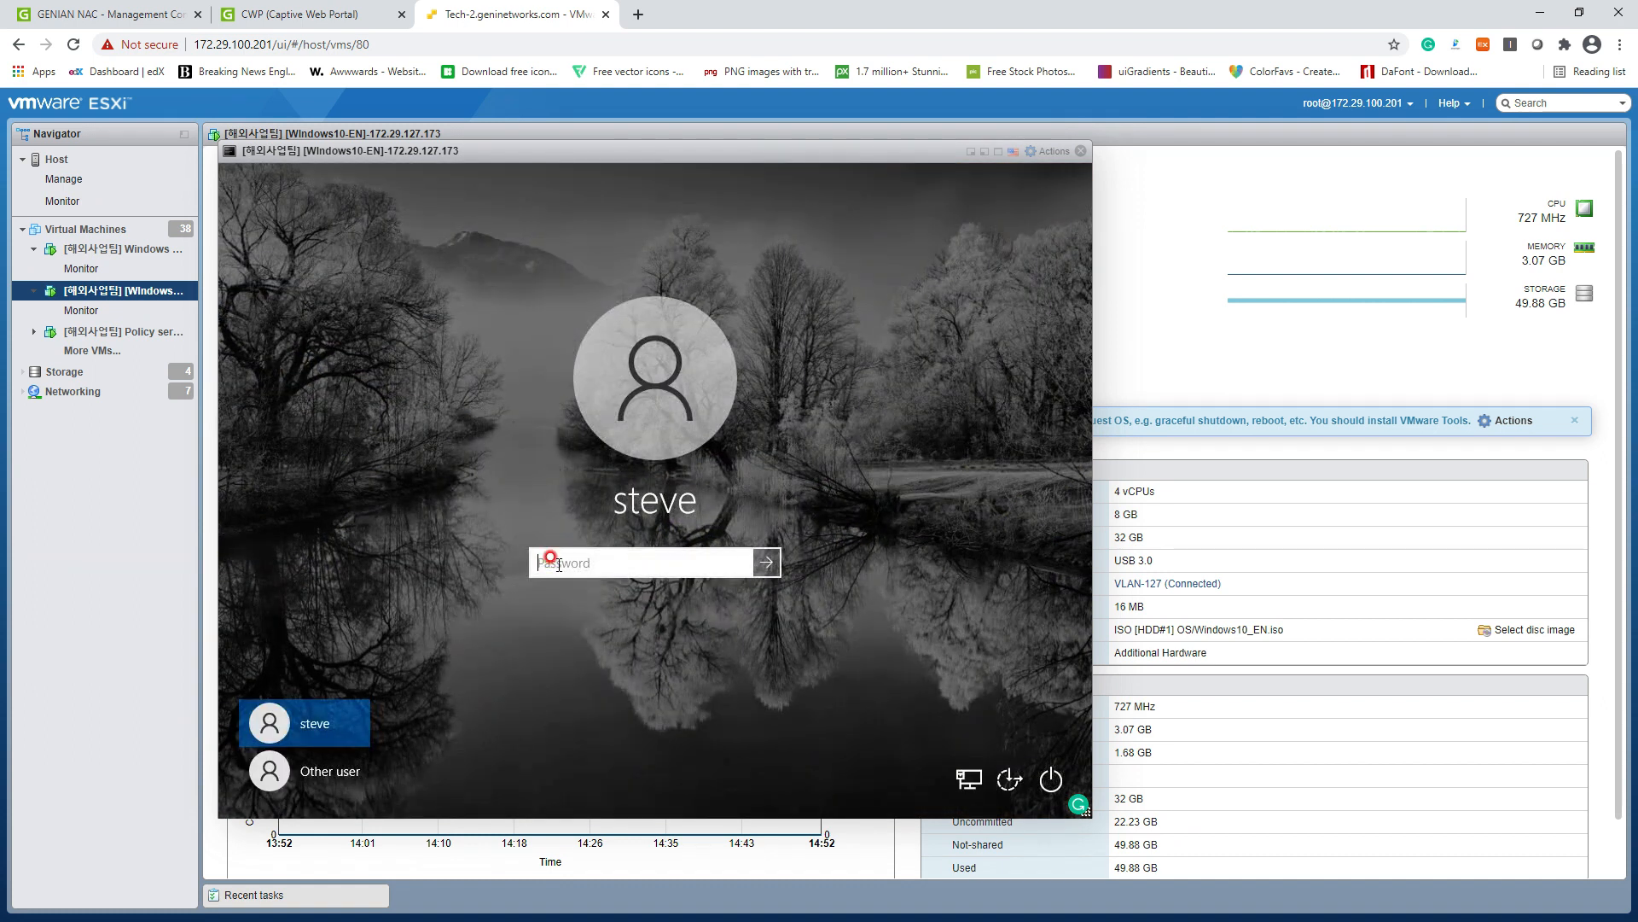
pyautogui.press('Return')
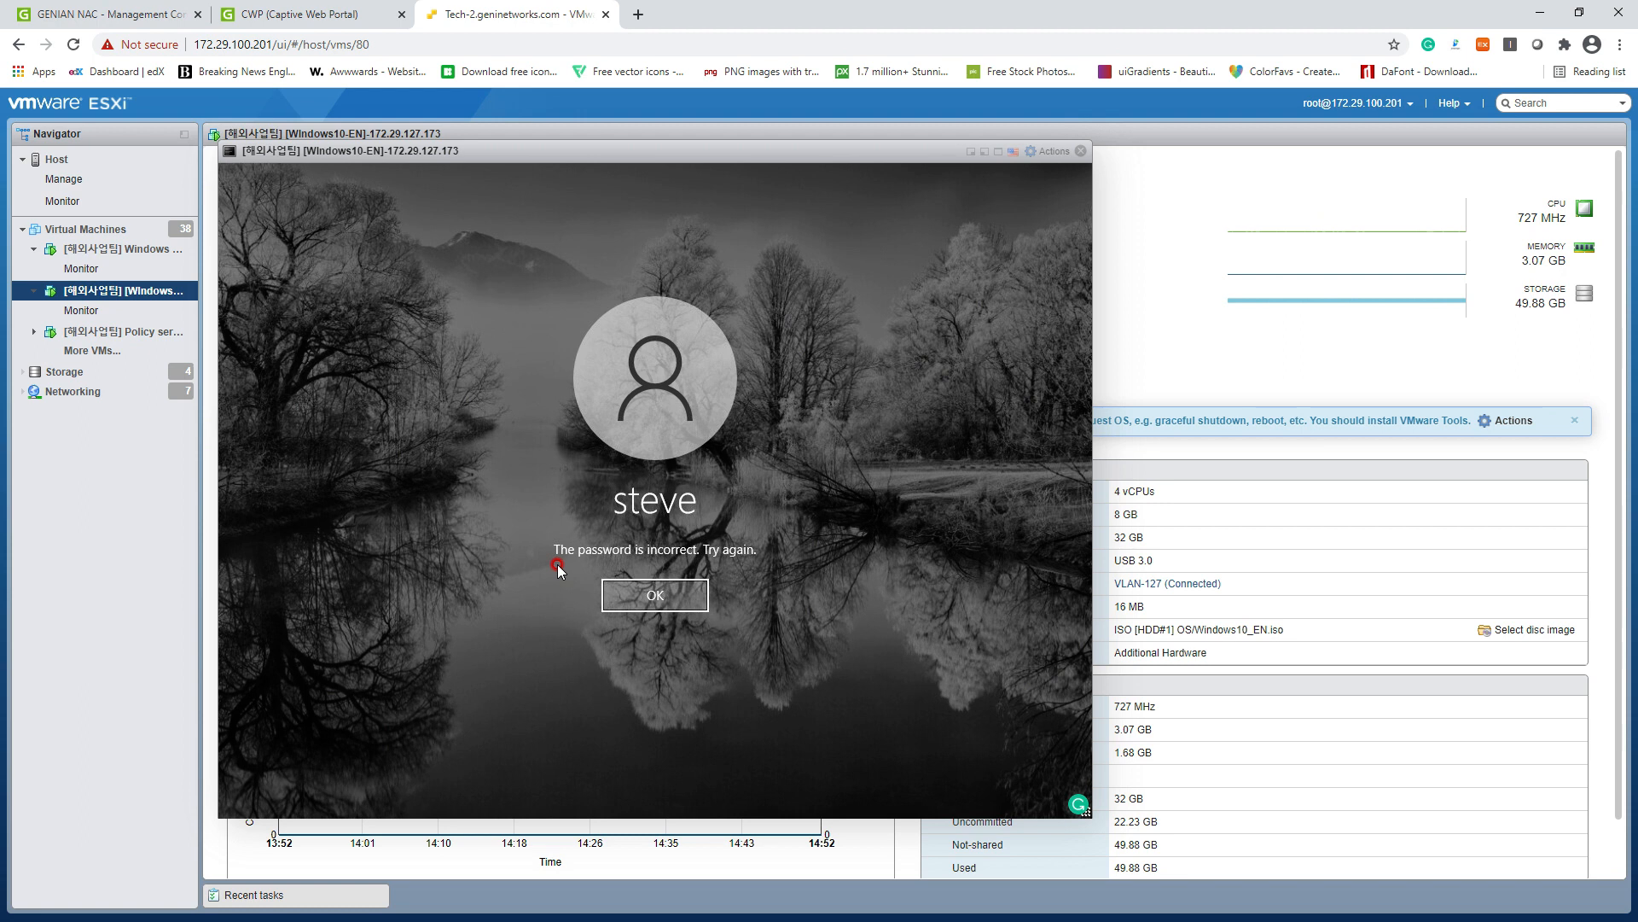
pyautogui.click(638, 589)
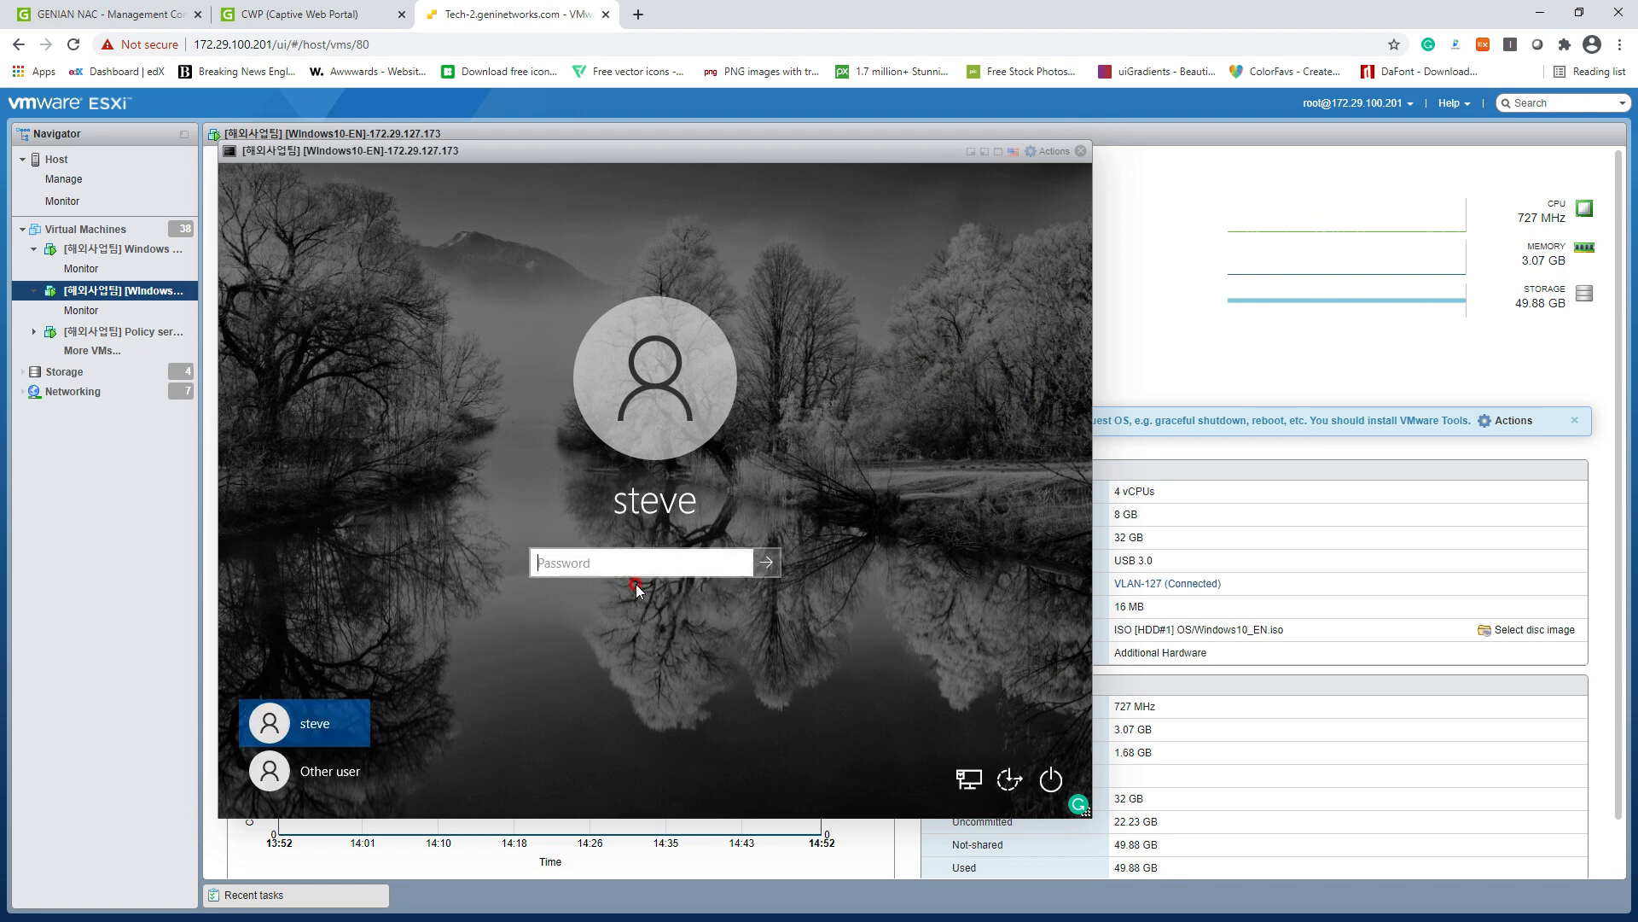
pyautogui.write('*********')
pyautogui.press('Return')
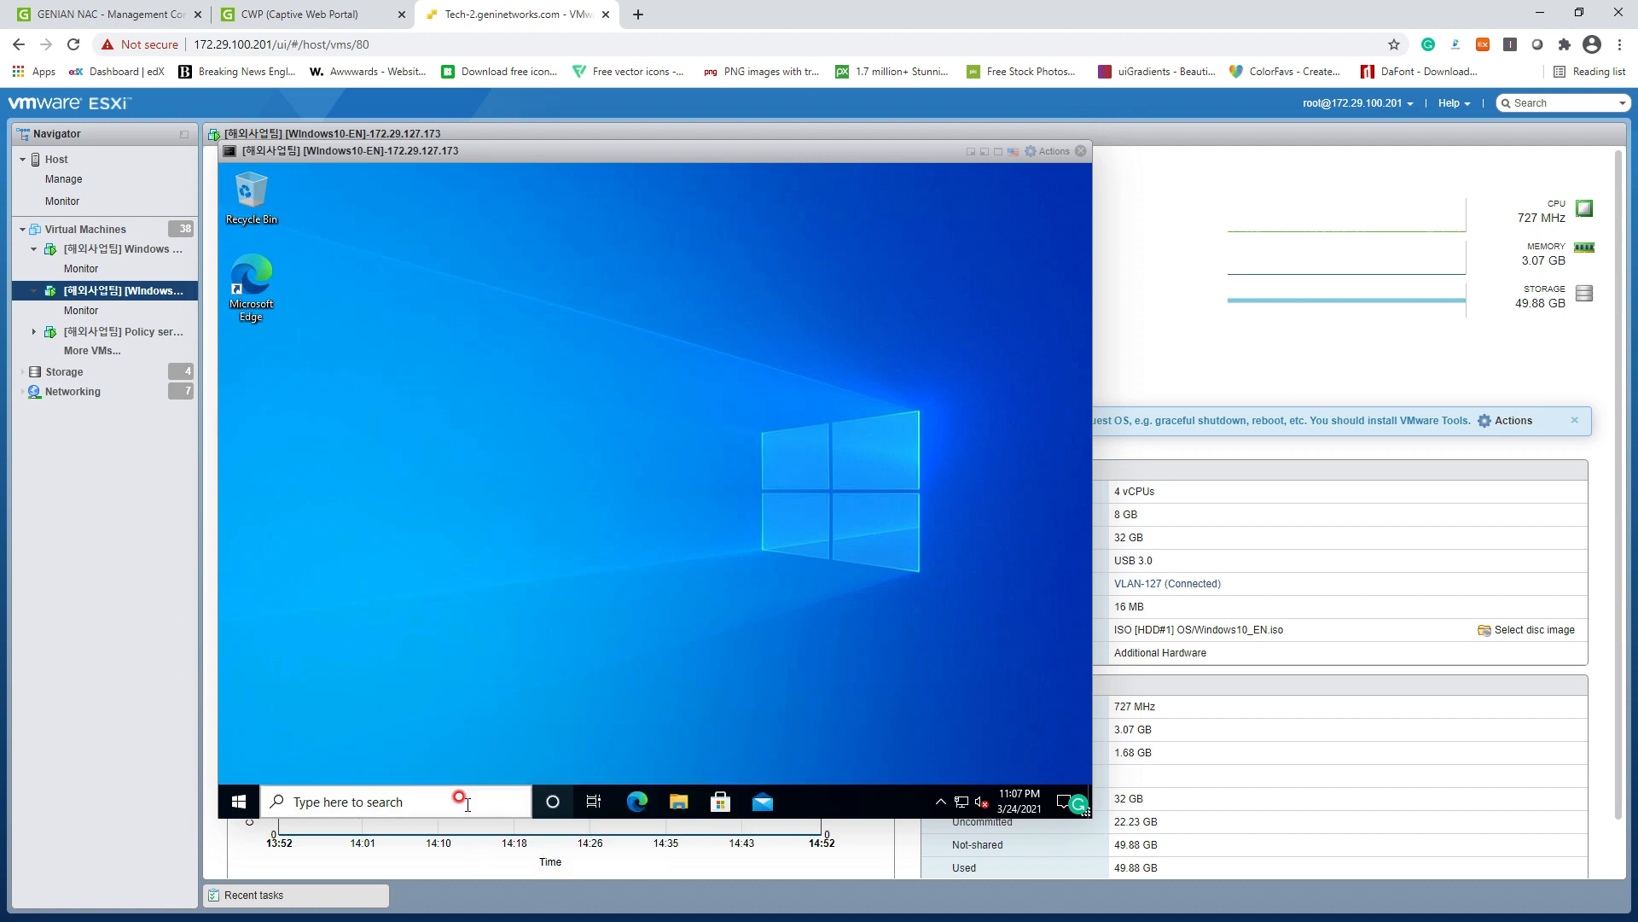
# Step: Run ipconfig in Command Prompt to confirm the VM's address is 172.29.127.173
pyautogui.write('cmd')
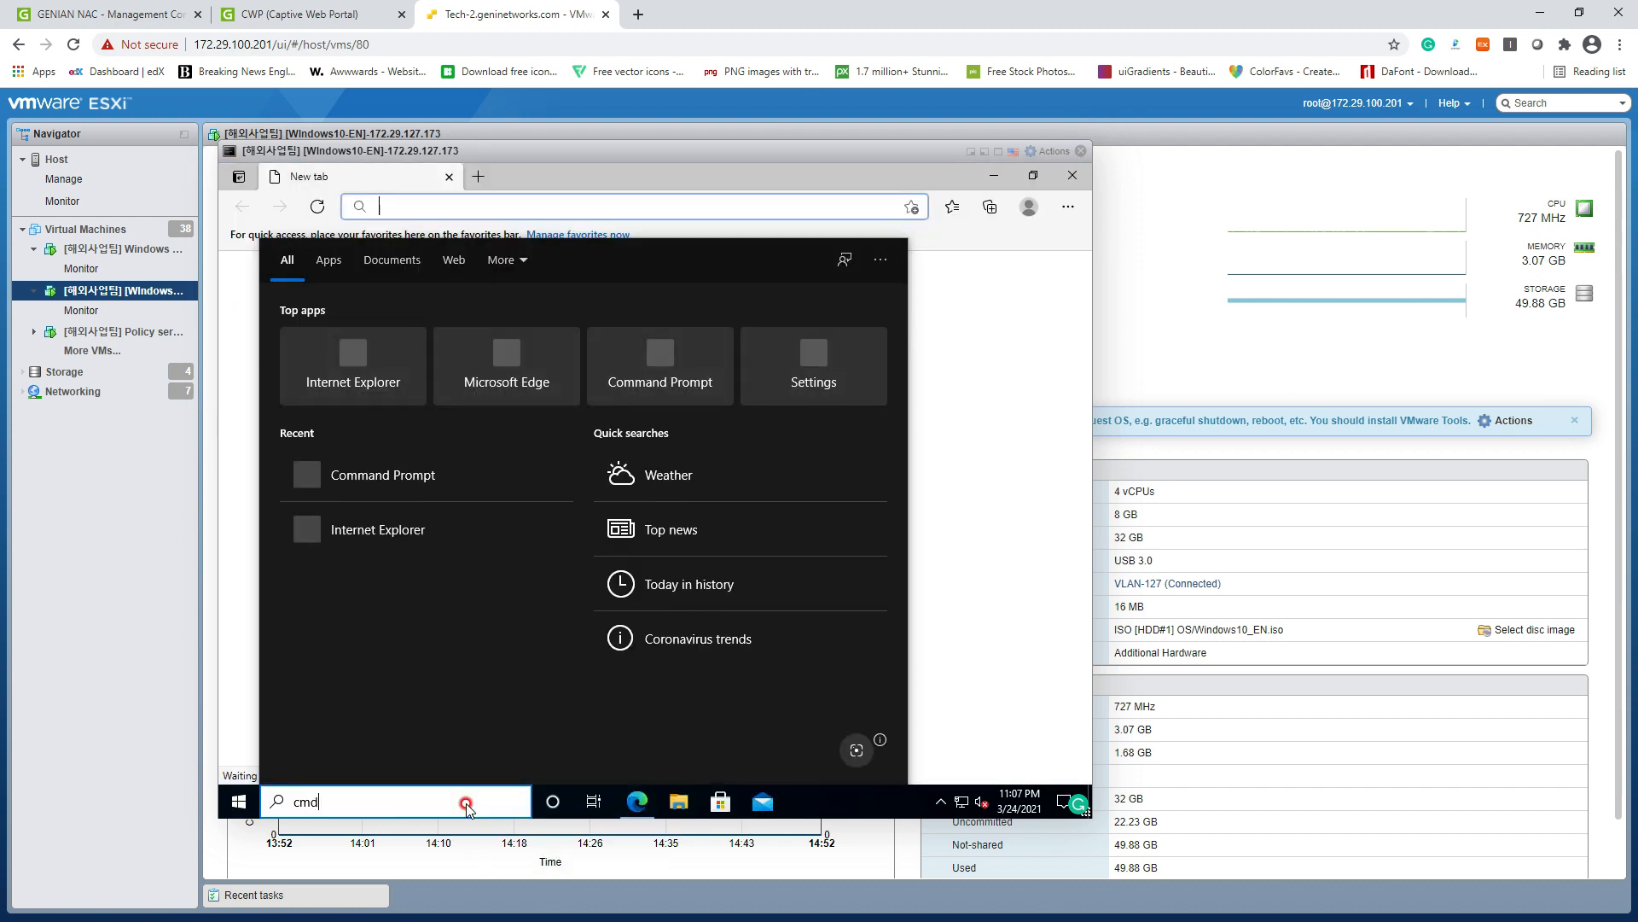
pyautogui.press('Return')
pyautogui.write('ipconfing')
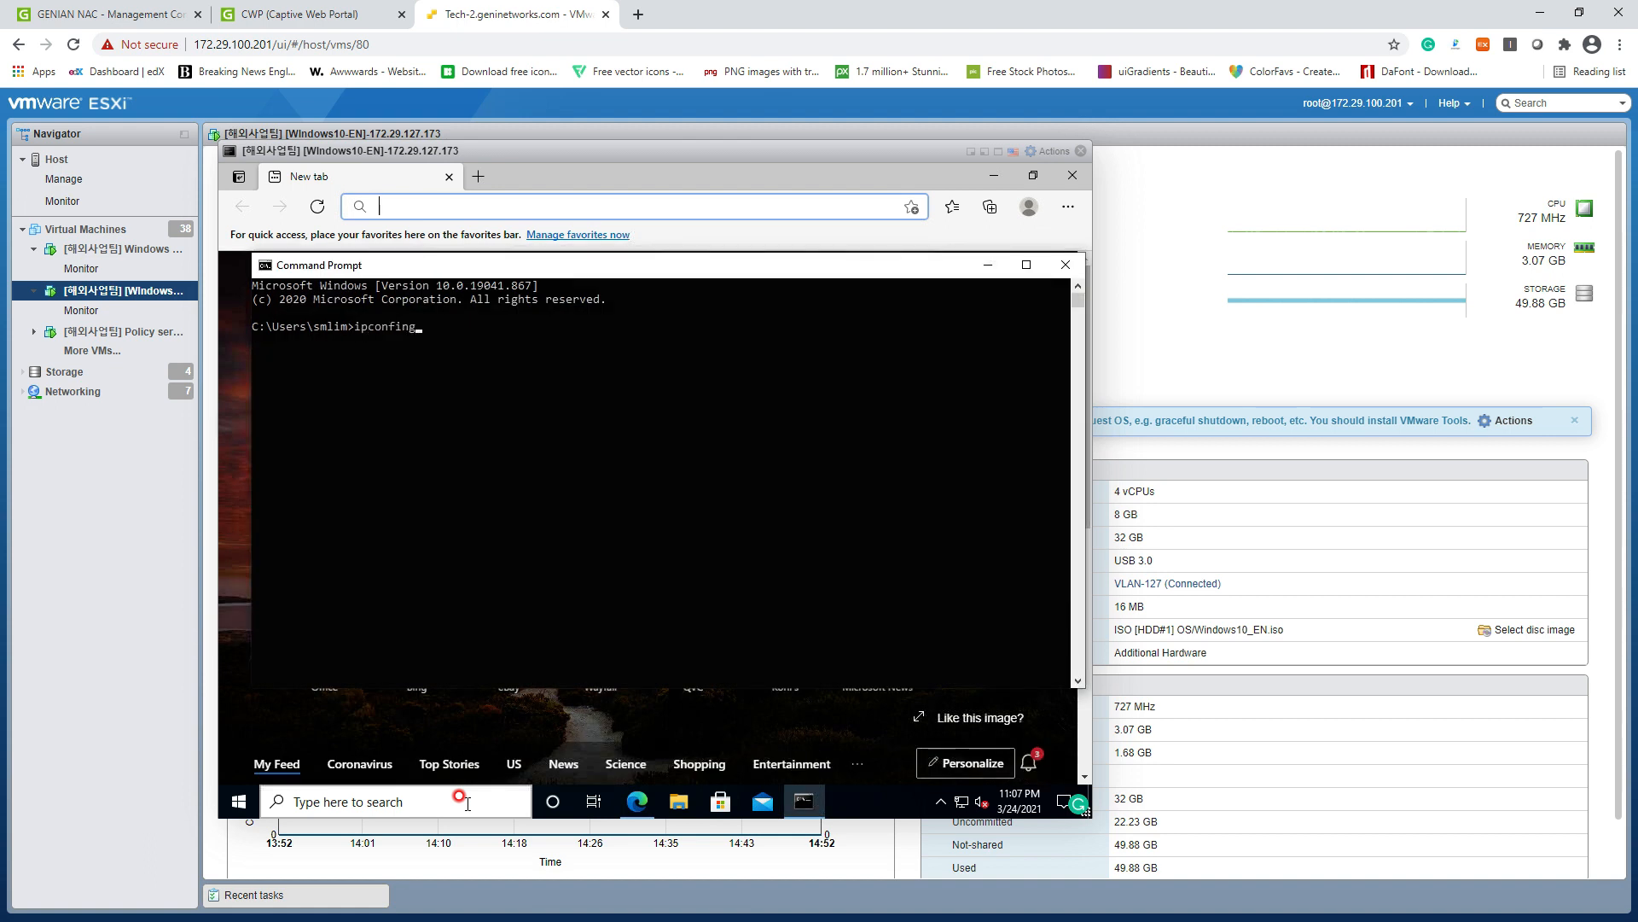
pyautogui.press('Return')
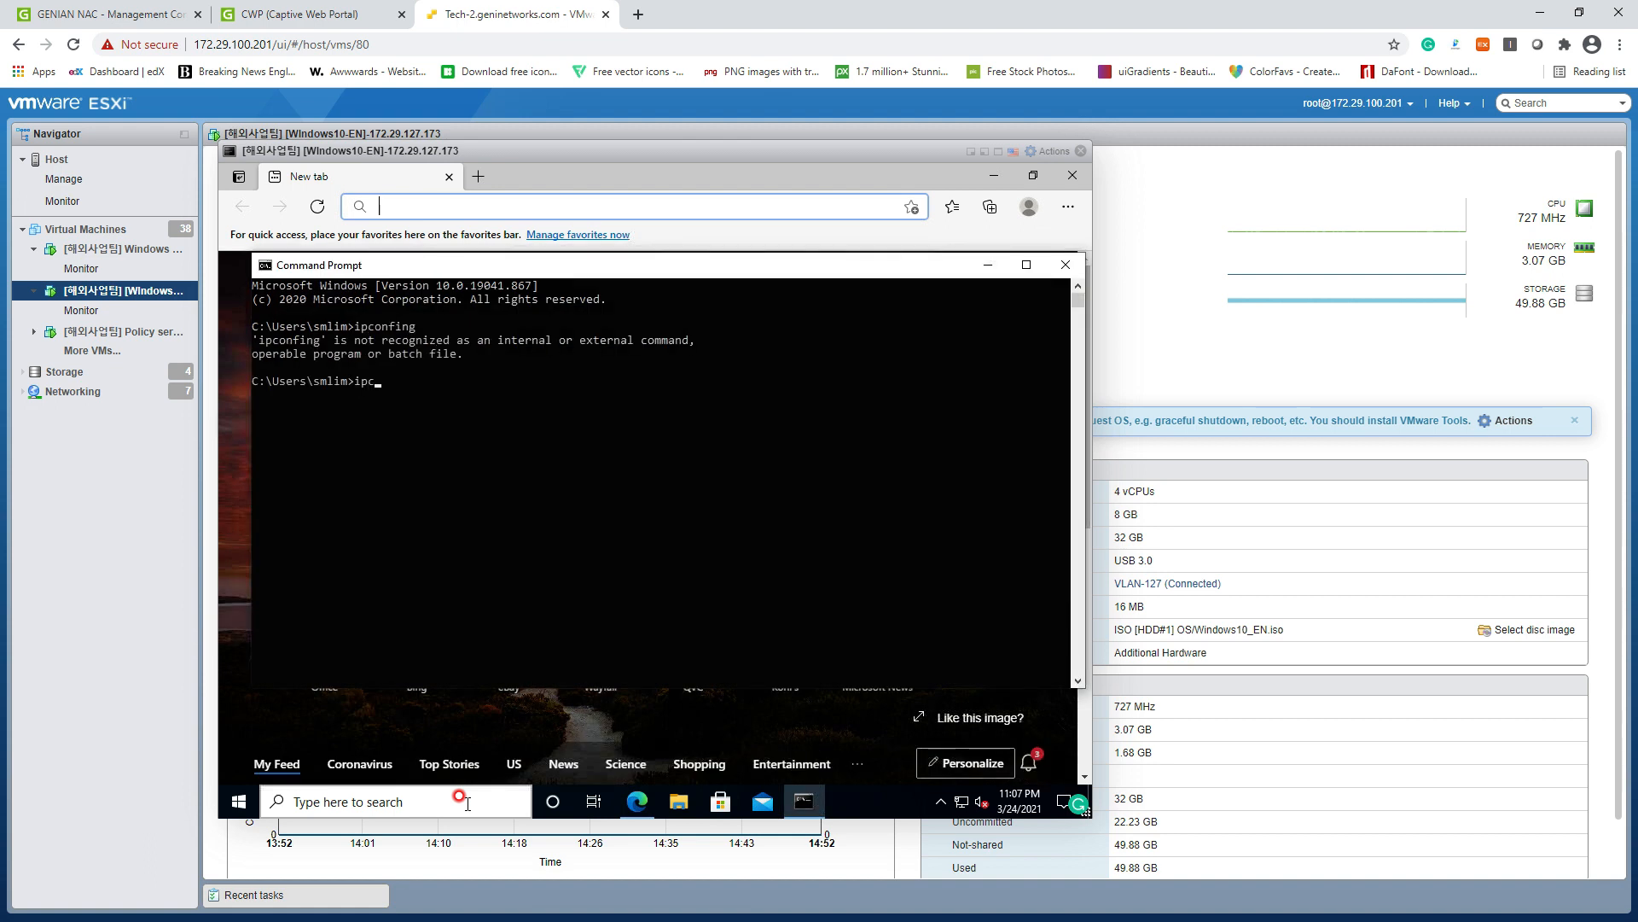
pyautogui.write('ipconfig')
pyautogui.press('Return')
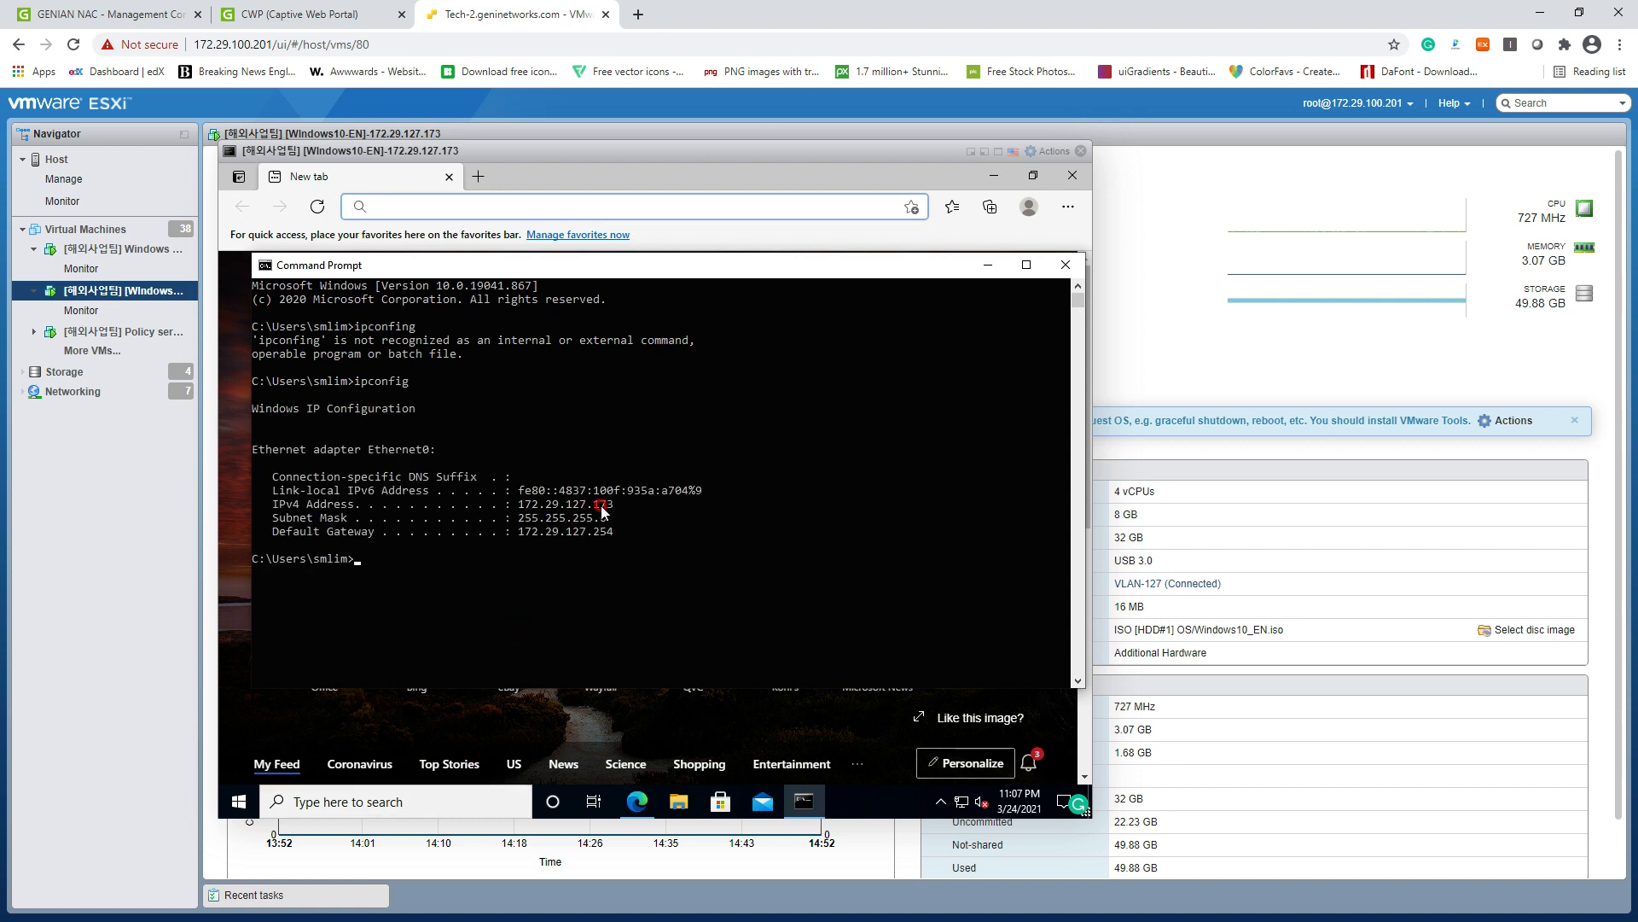
pyautogui.click(128, 13)
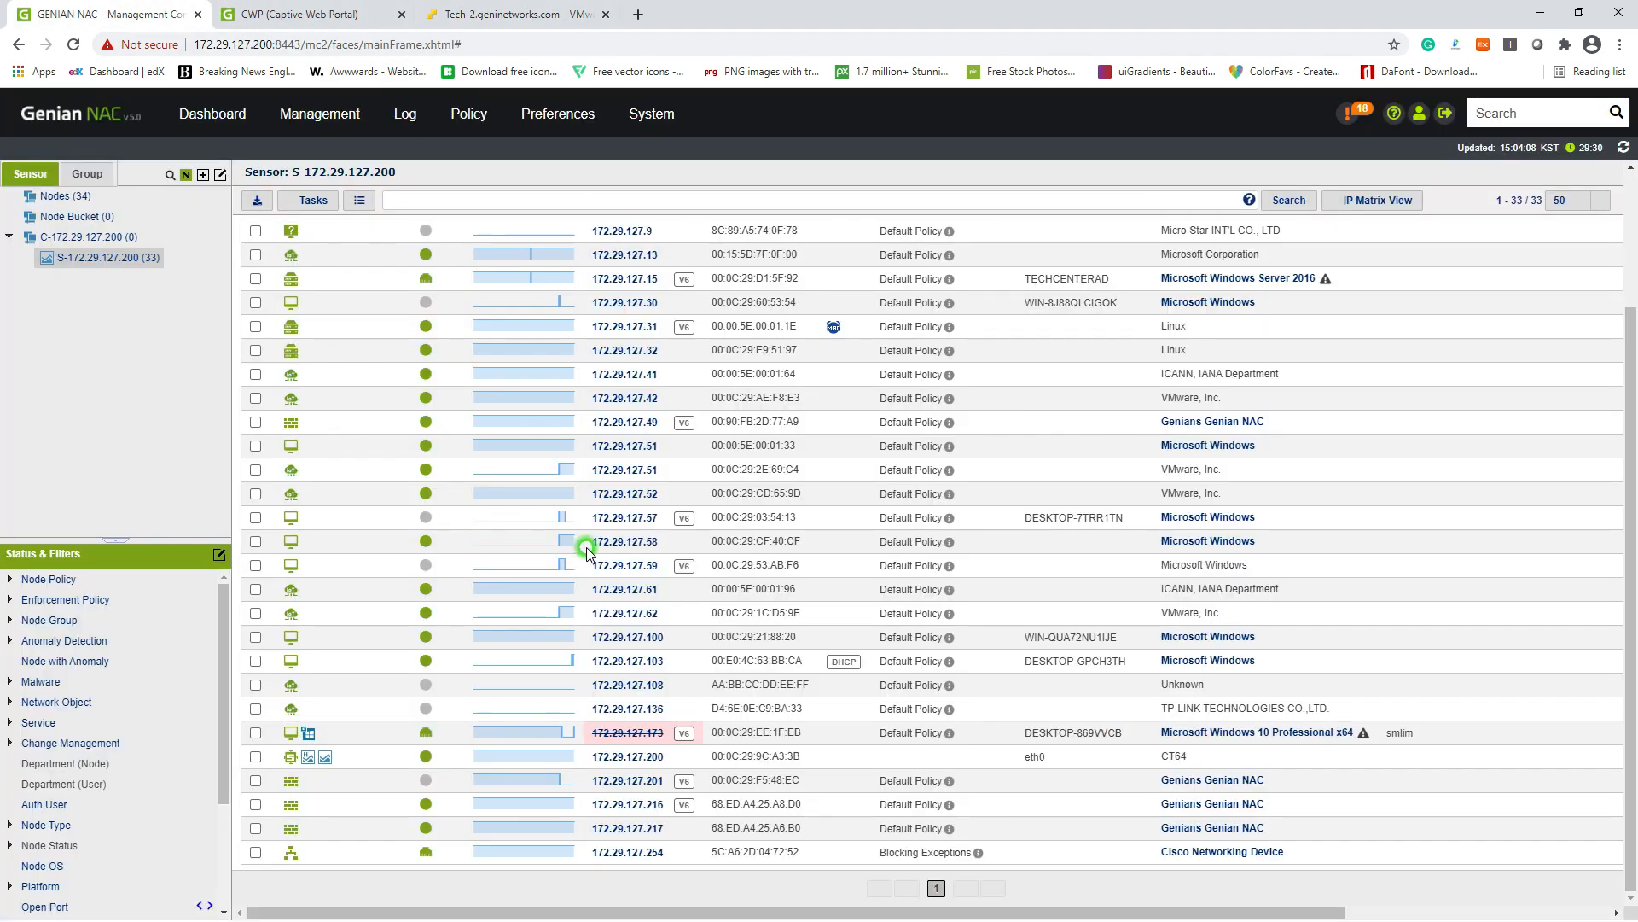
pyautogui.click(461, 15)
pyautogui.click(977, 263)
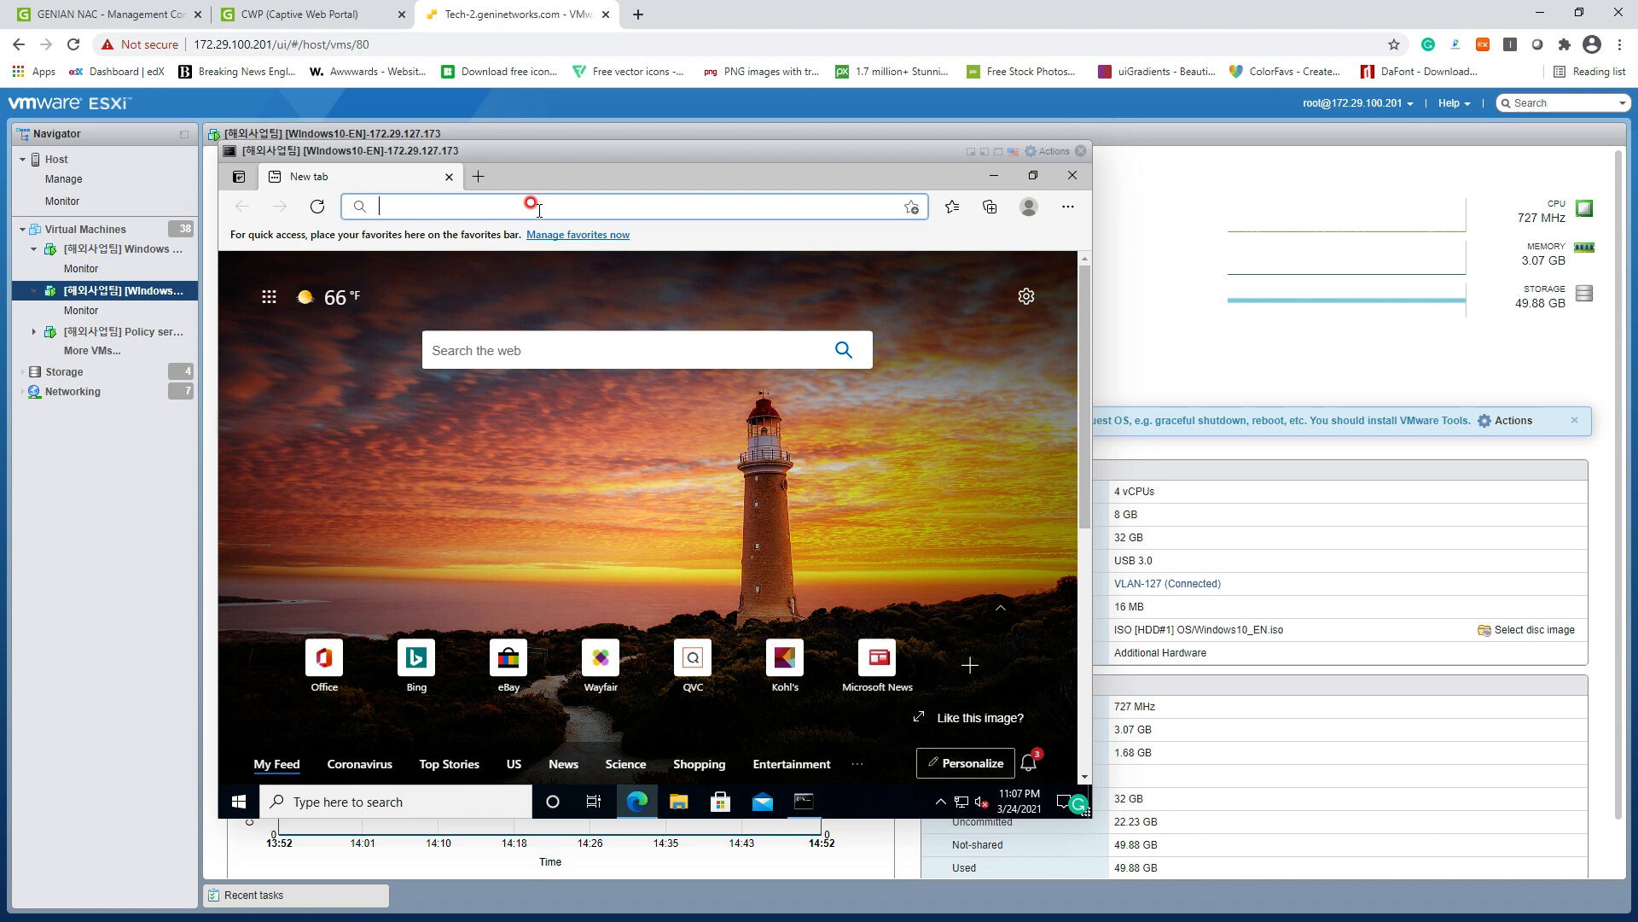
pyautogui.write('www.oo')
pyautogui.press('BackSpace')
pyautogui.press('BackSpace')
pyautogui.write('go')
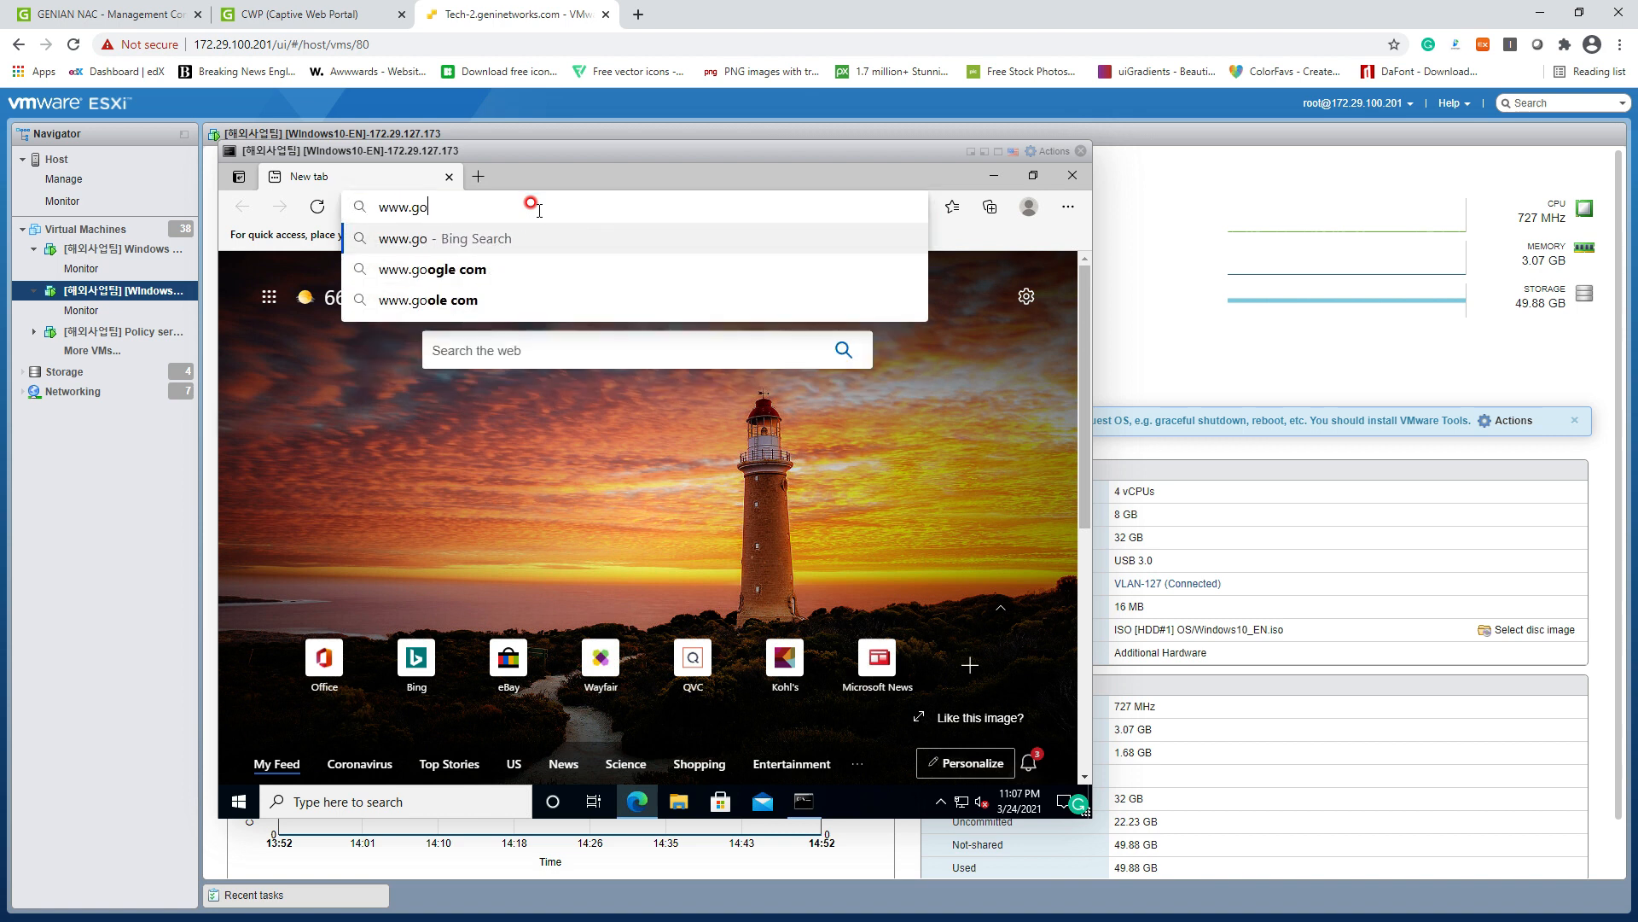
pyautogui.write('ogle.com')
pyautogui.press('Return')
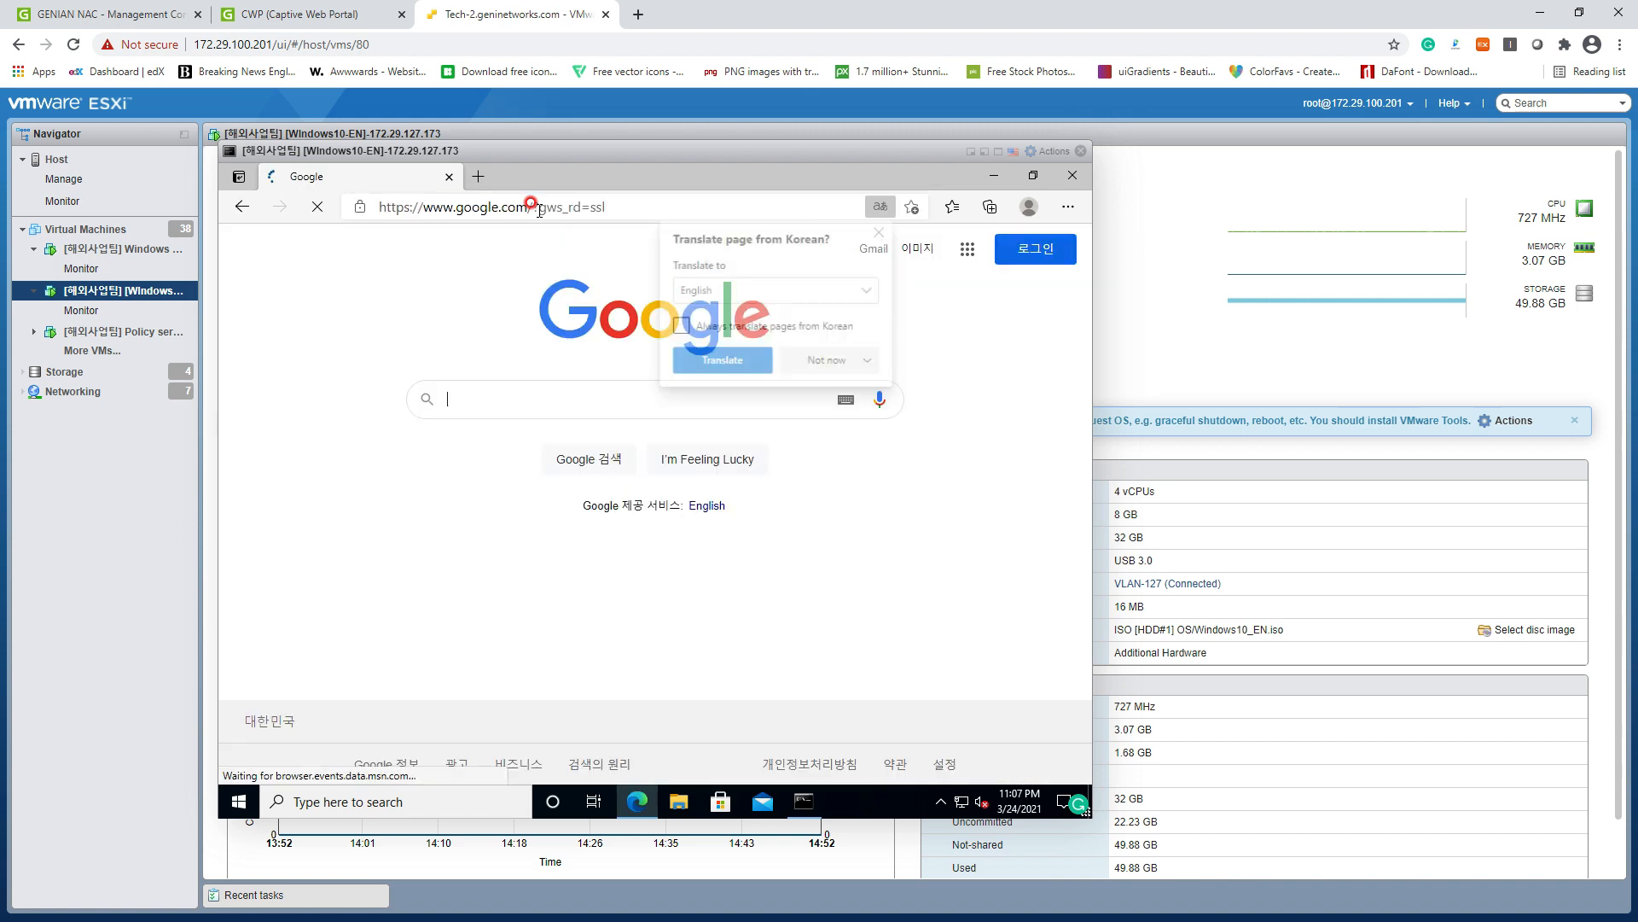
pyautogui.click(602, 176)
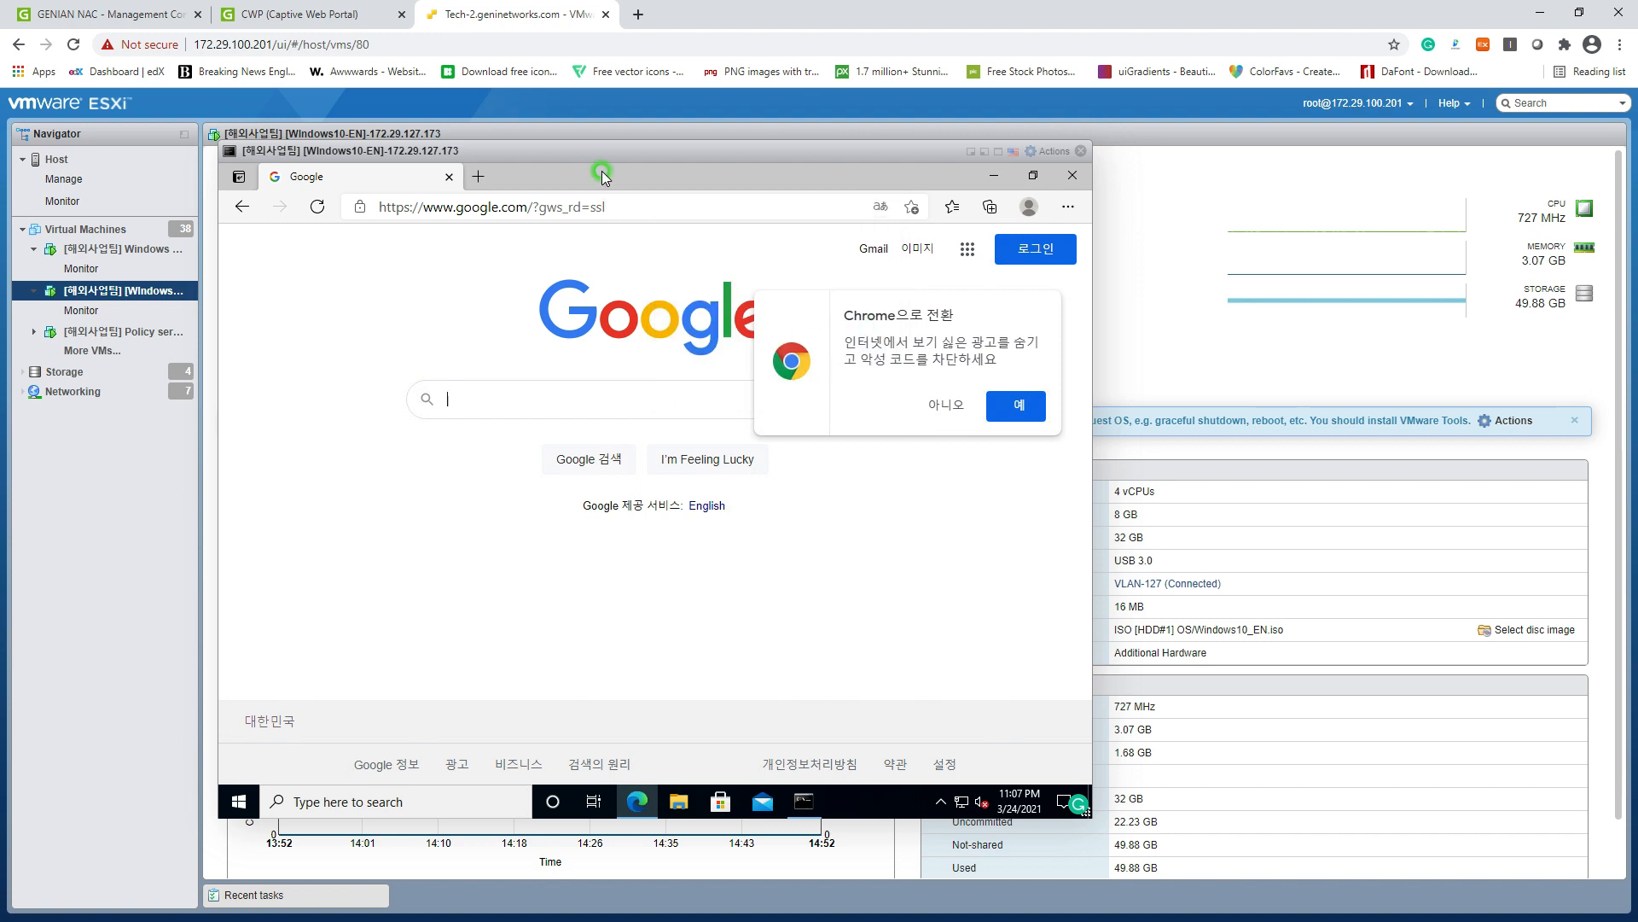
pyautogui.click(102, 14)
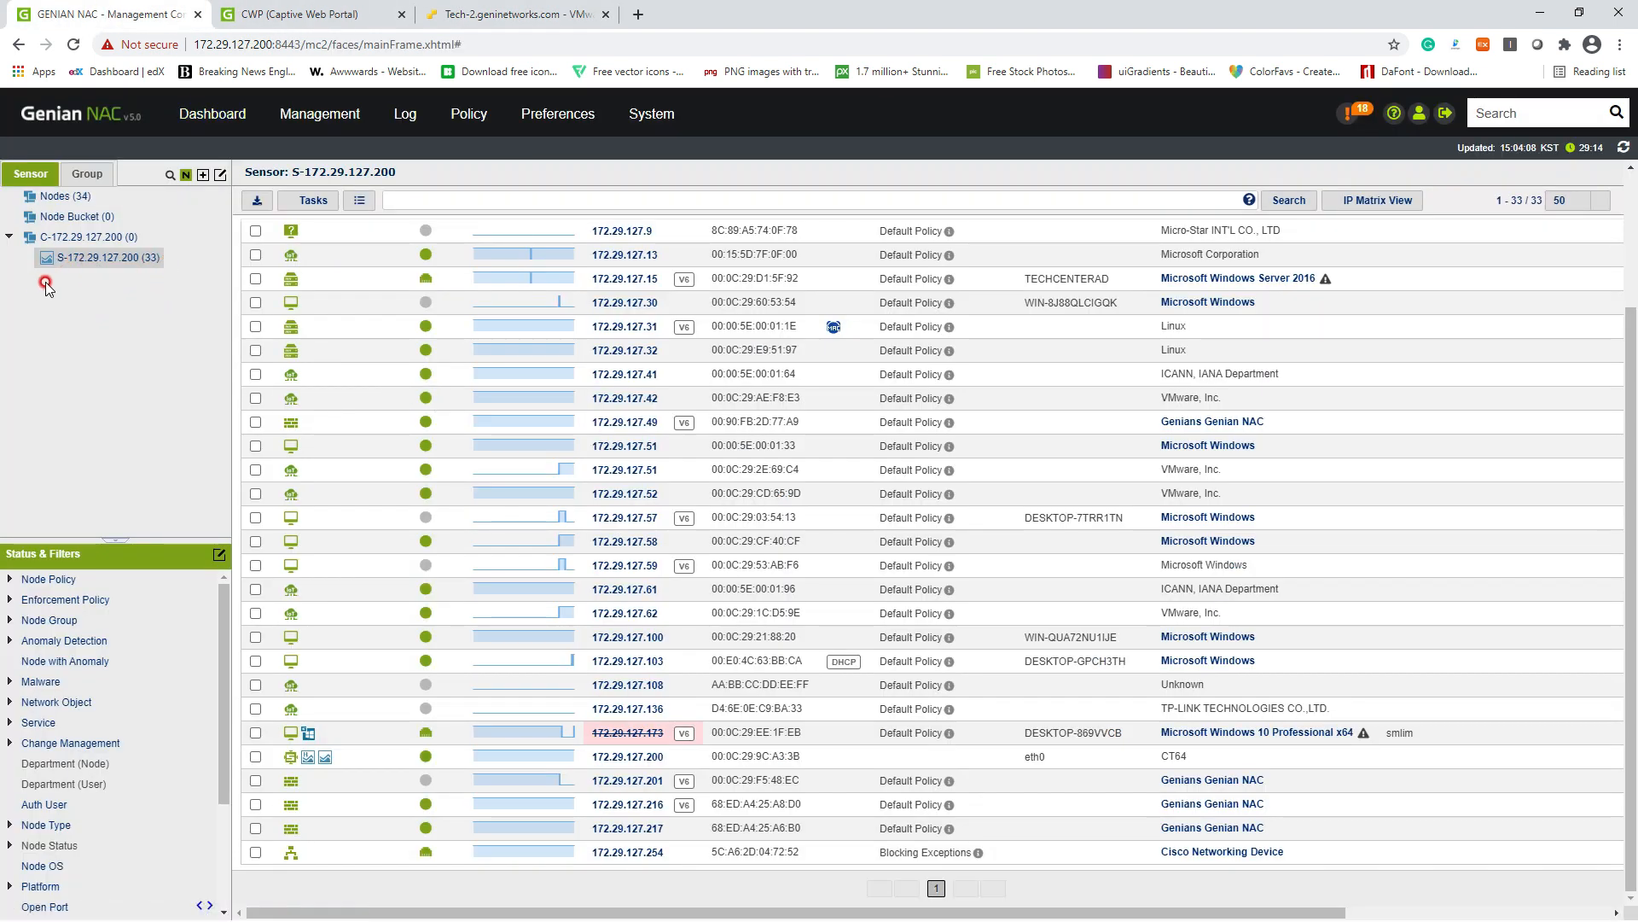
# Step: Open the Unauthorized Device enforcement policy and set its status to Enabled
pyautogui.click(468, 117)
pyautogui.click(466, 153)
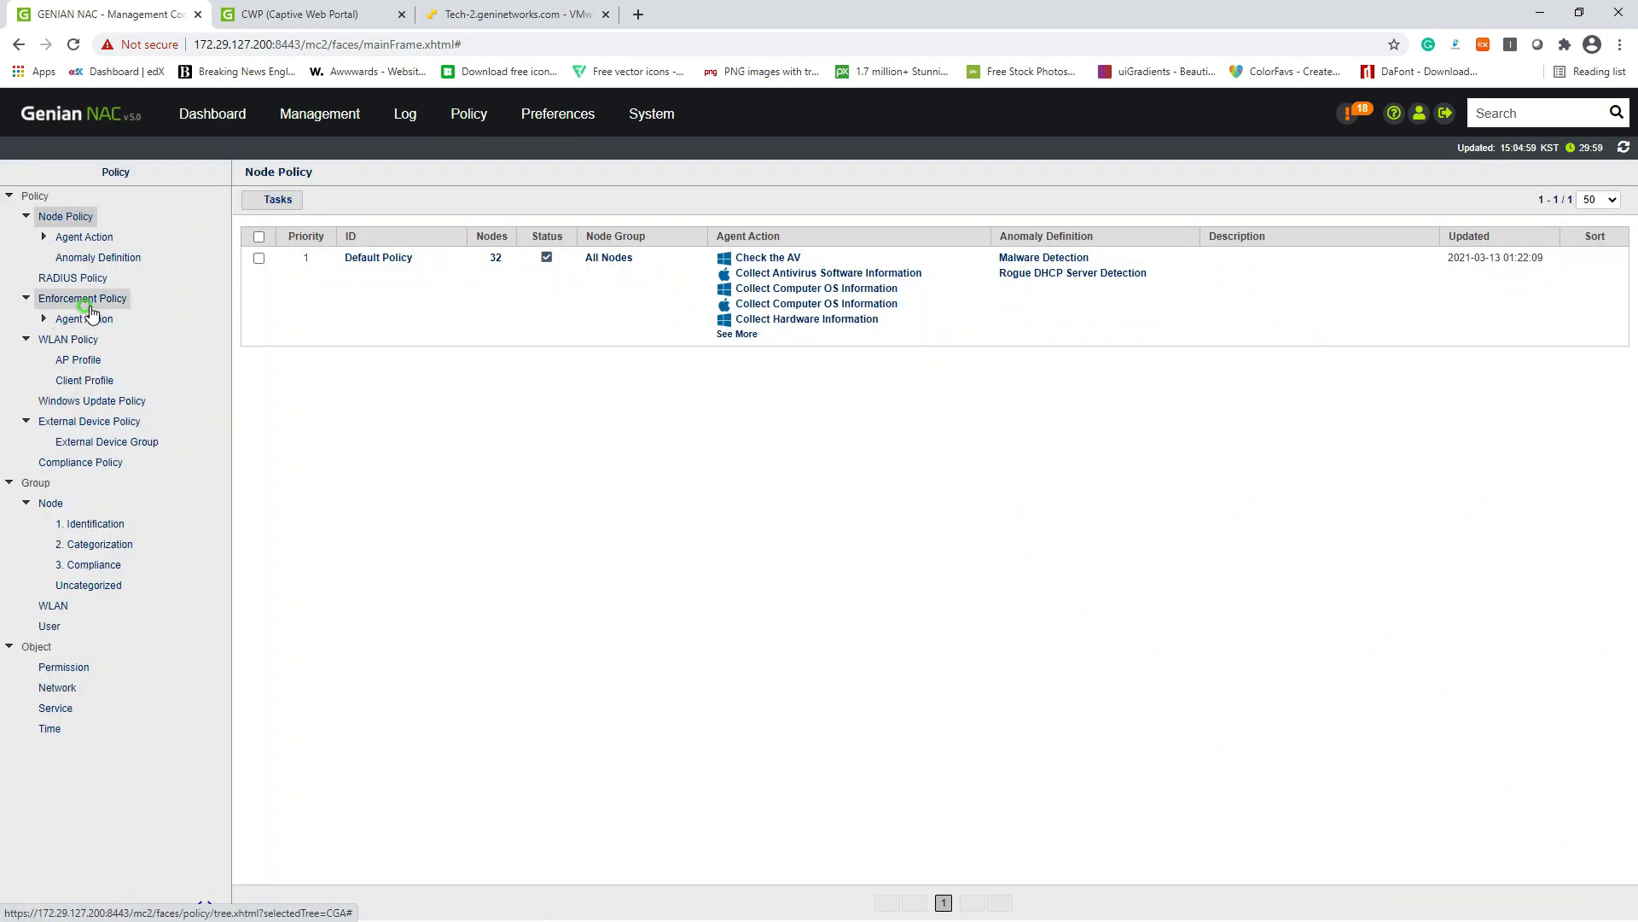
pyautogui.click(85, 303)
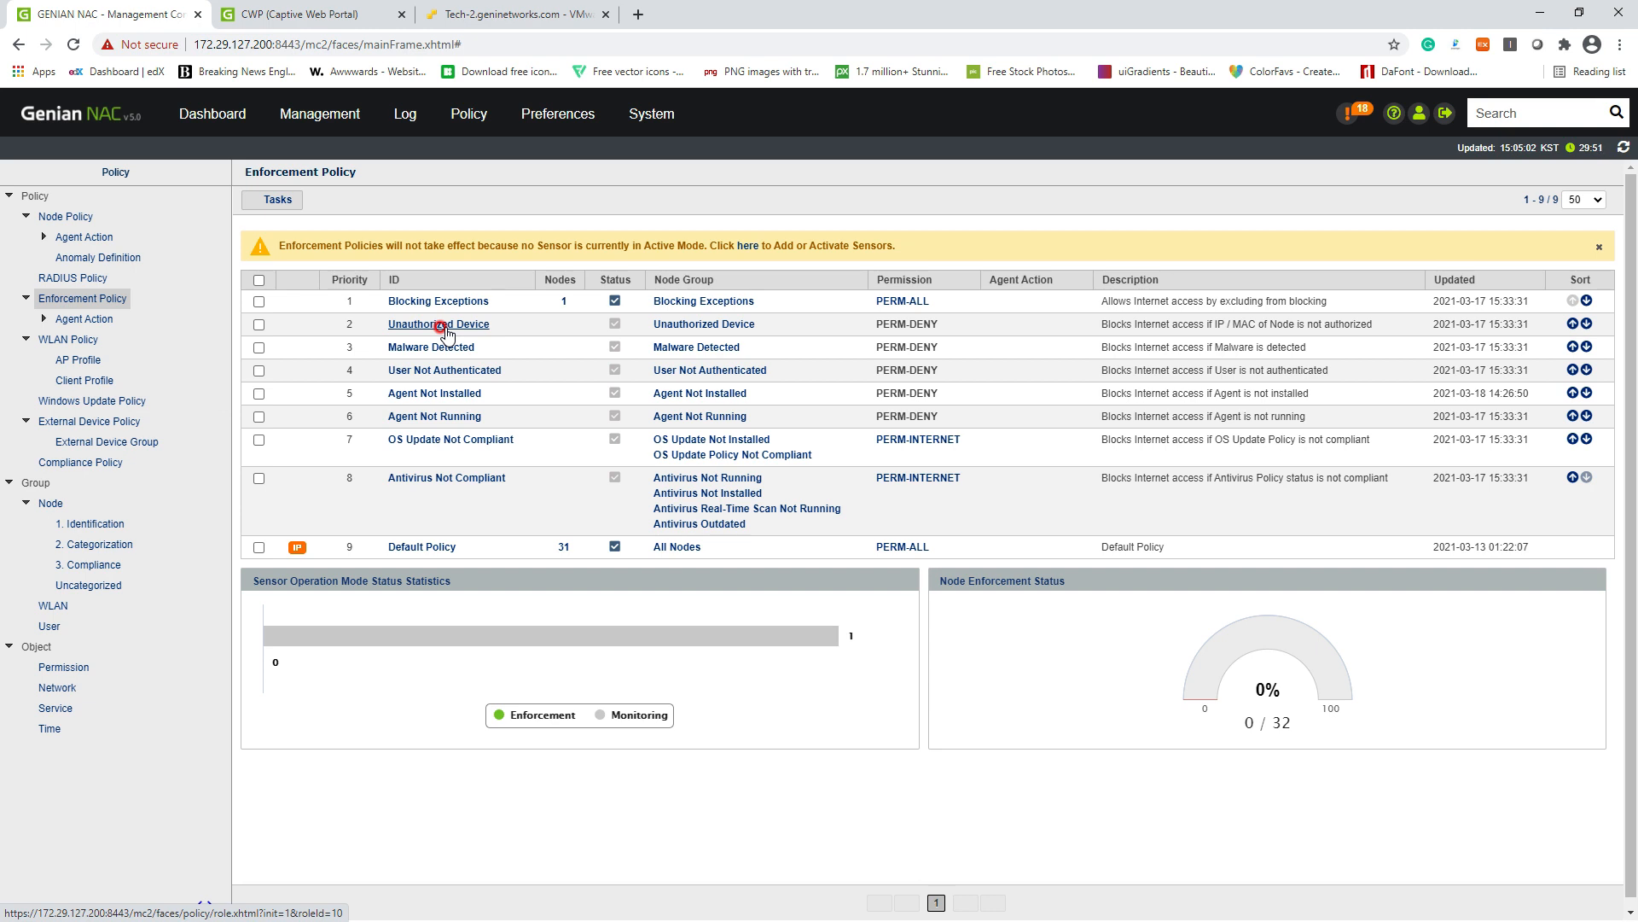
pyautogui.click(442, 328)
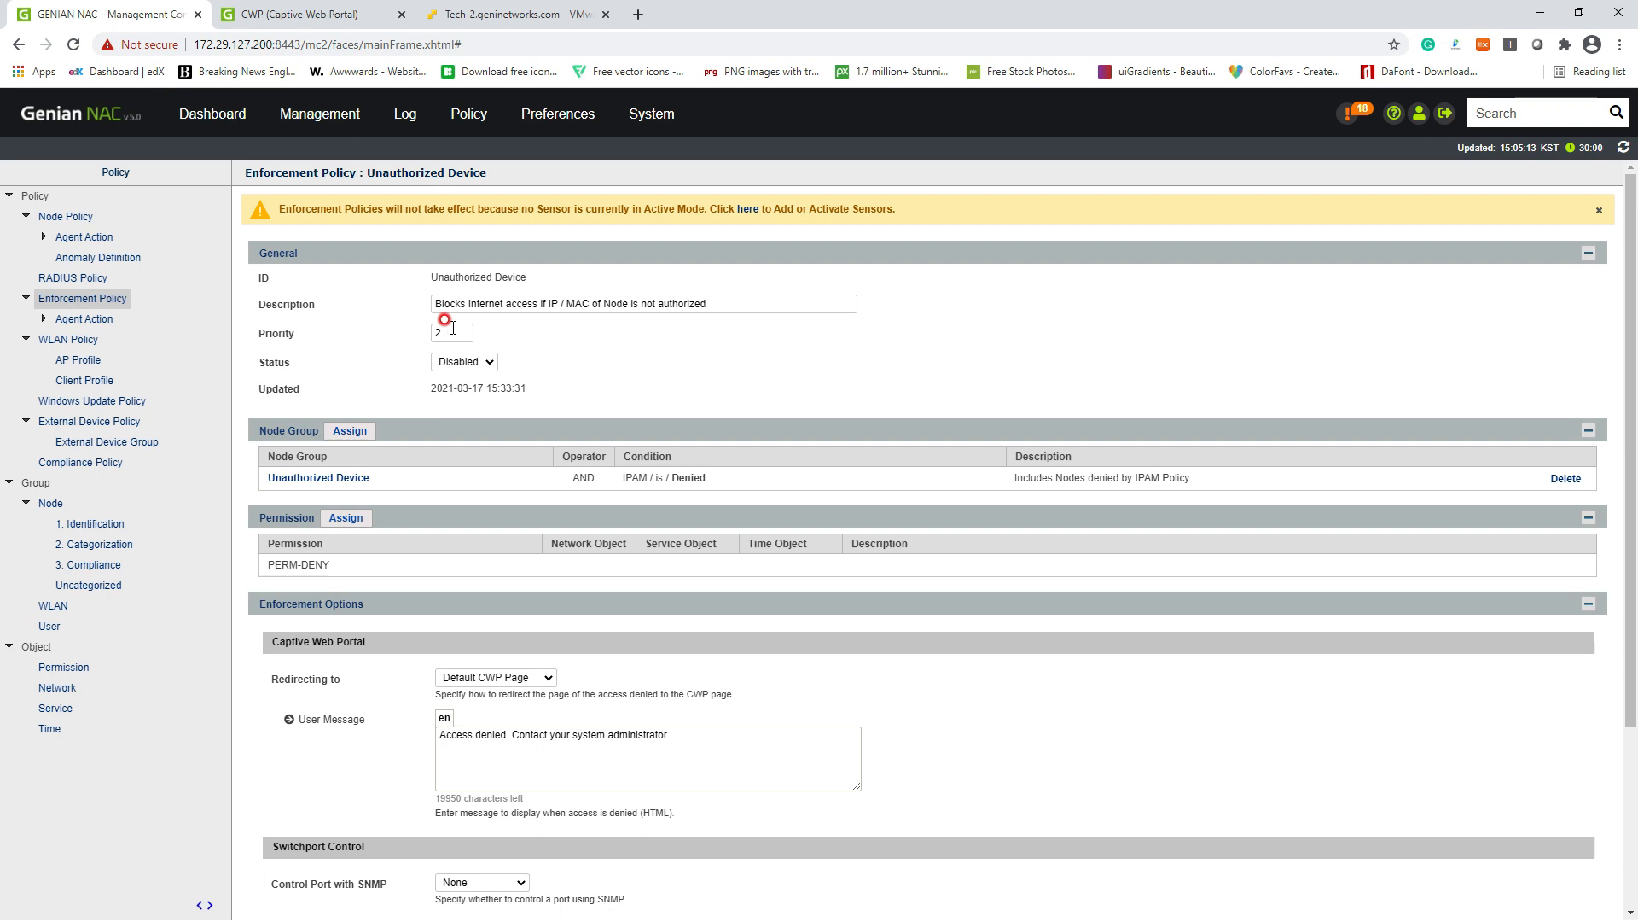
pyautogui.click(442, 363)
pyautogui.click(468, 386)
pyautogui.click(572, 490)
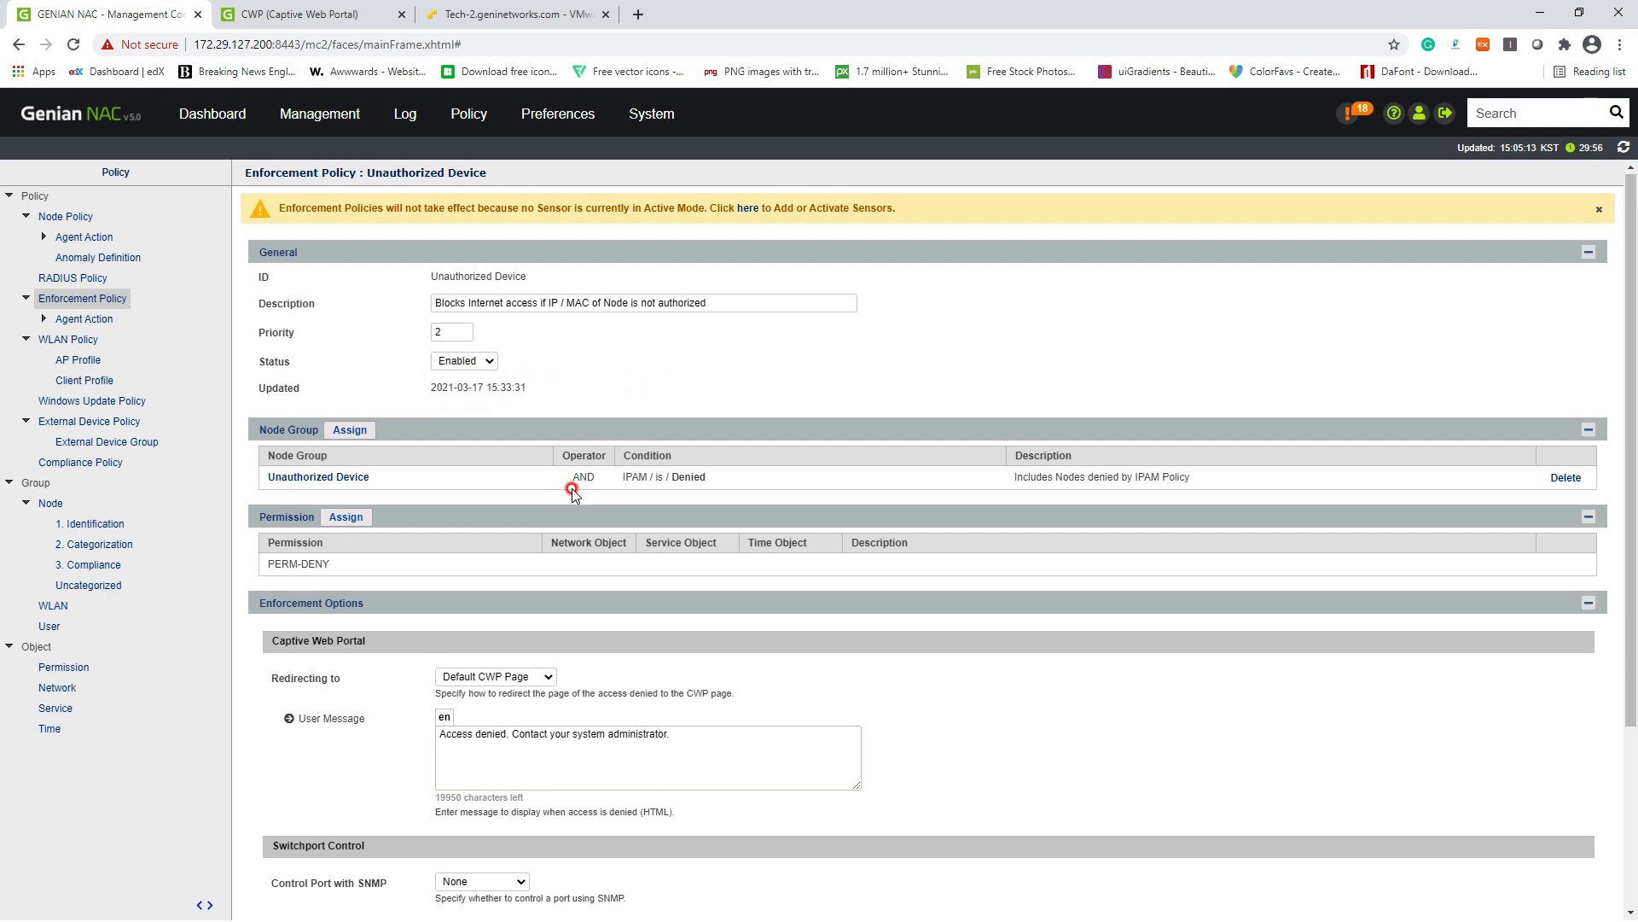
# Step: Save the Unauthorized Device policy and apply the pending policy changes
pyautogui.scroll(-1, 572, 493)
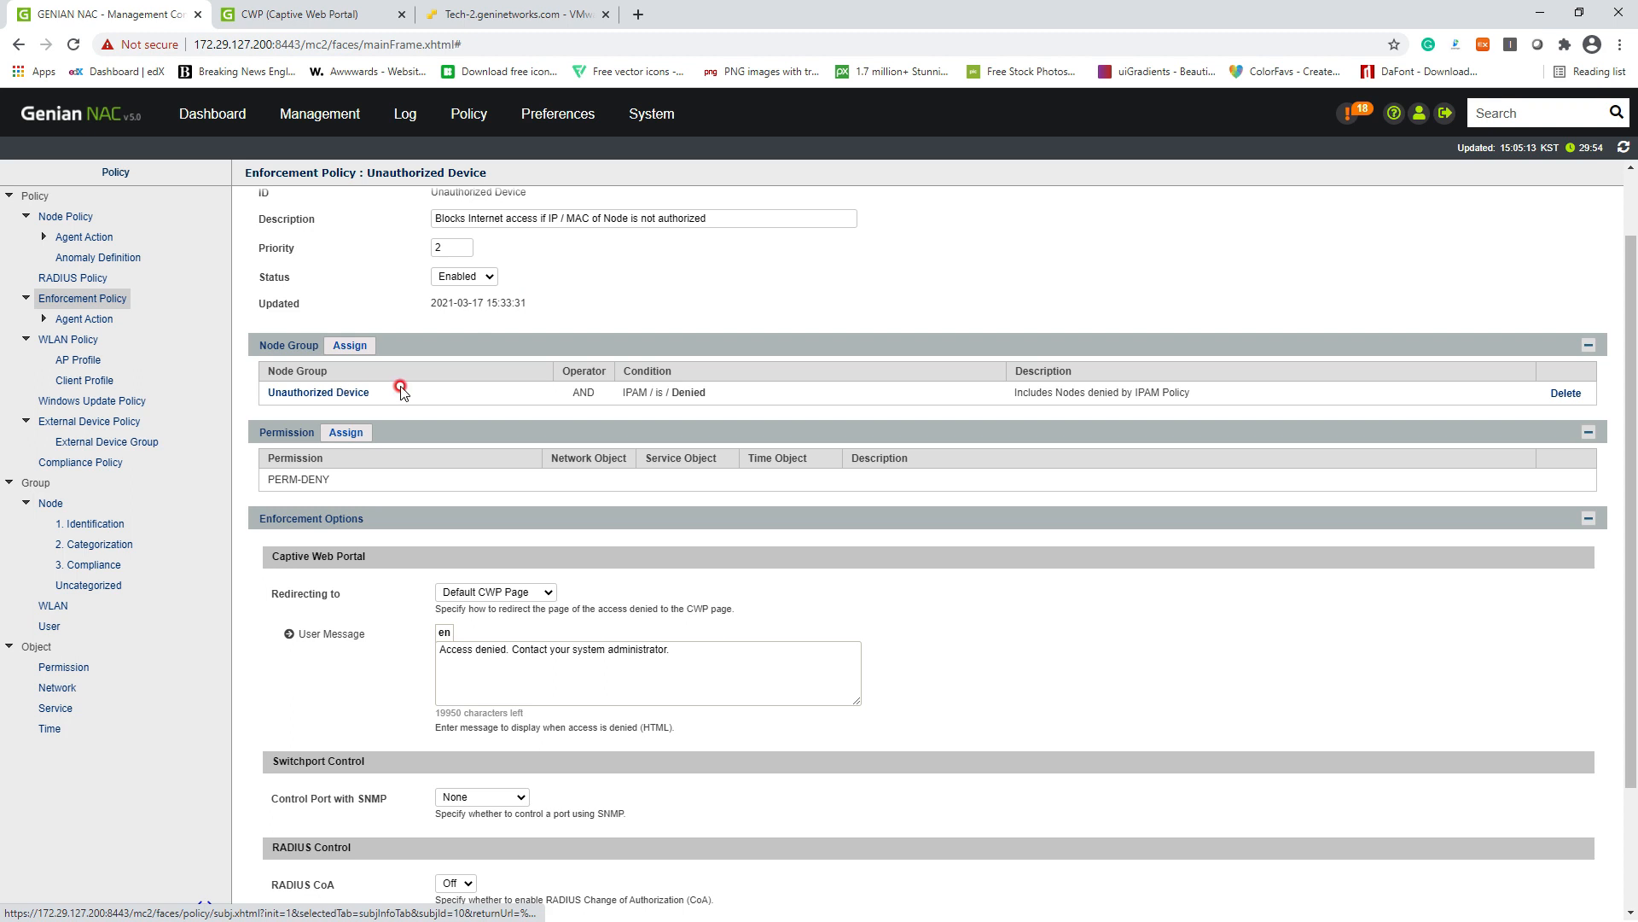
pyautogui.moveTo(632, 392); pyautogui.dragTo(738, 396)
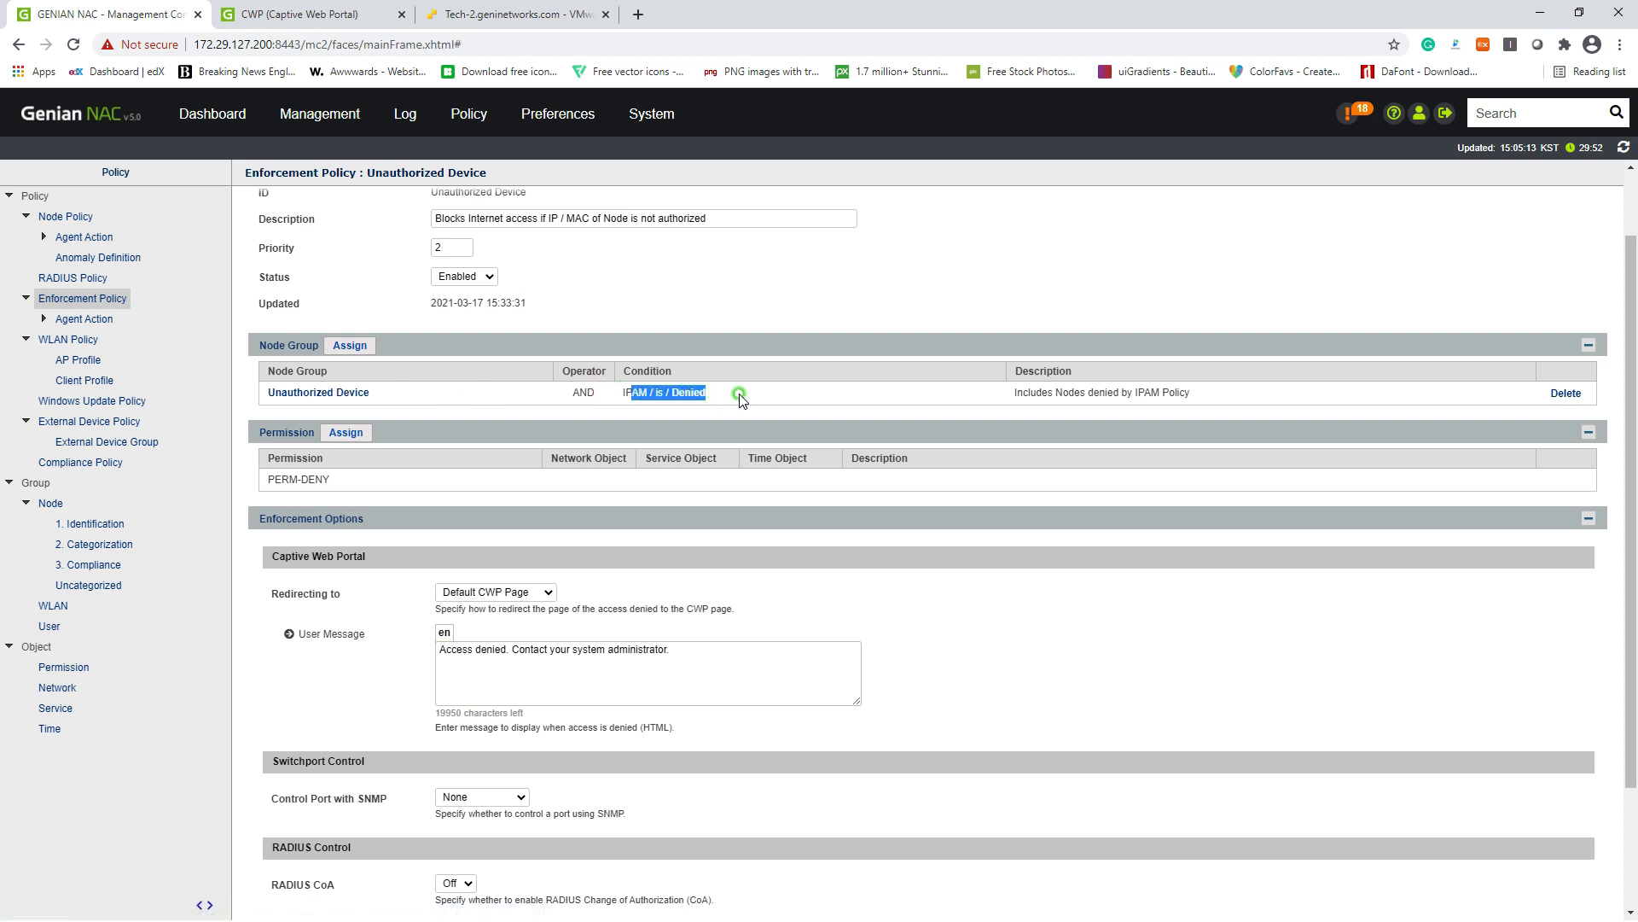
pyautogui.scroll(-2, 700, 724)
pyautogui.click(834, 893)
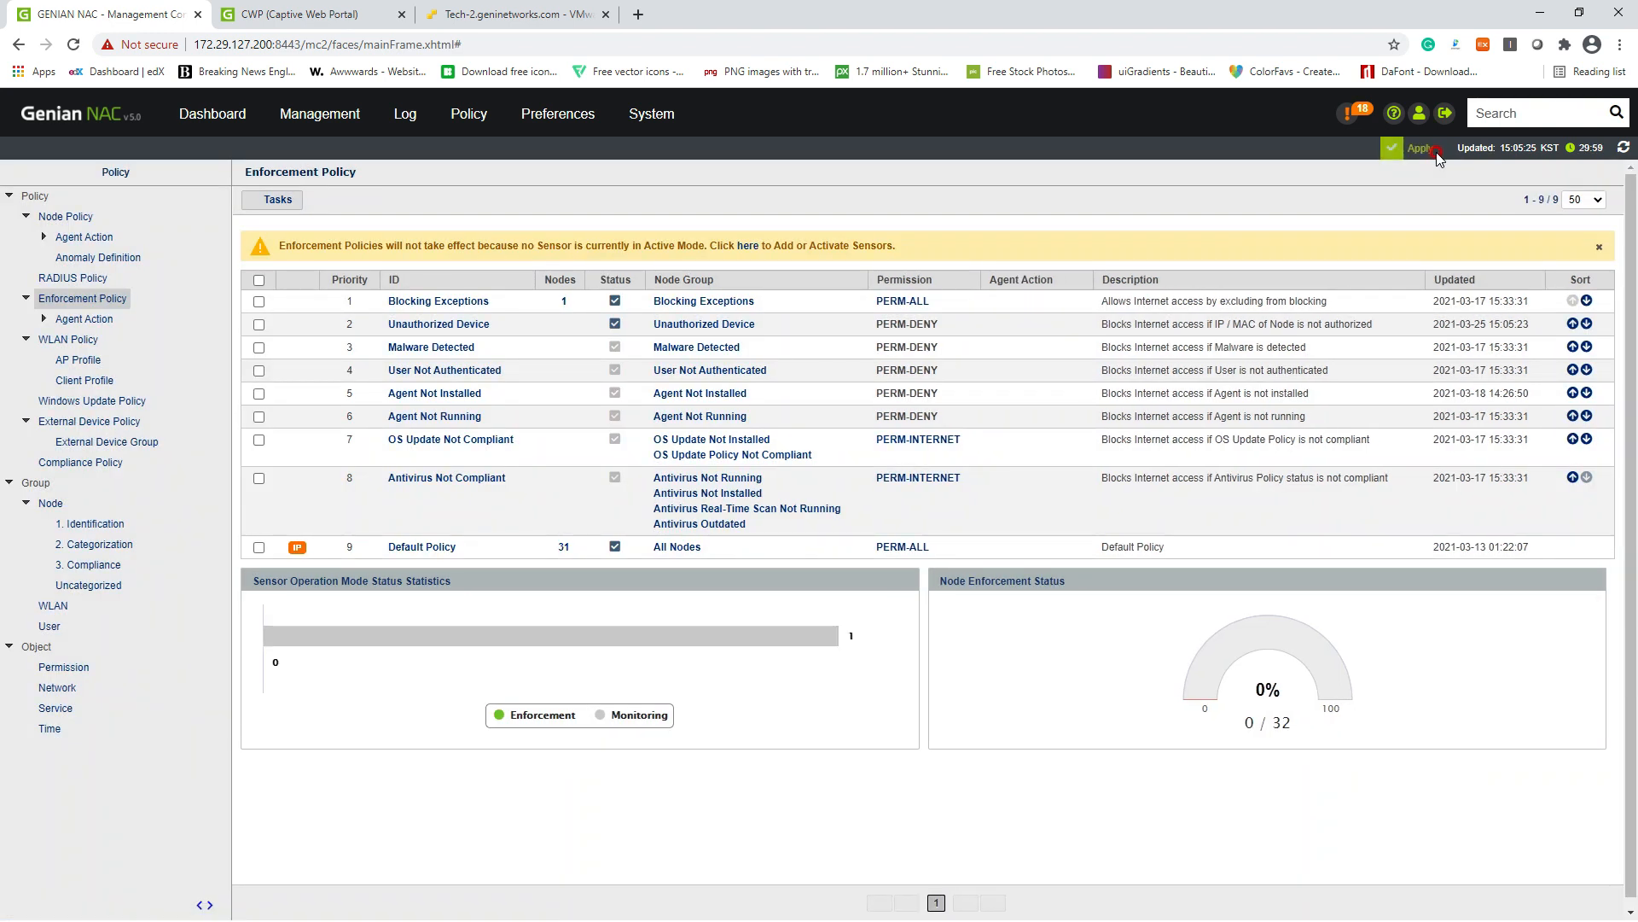
pyautogui.click(1420, 148)
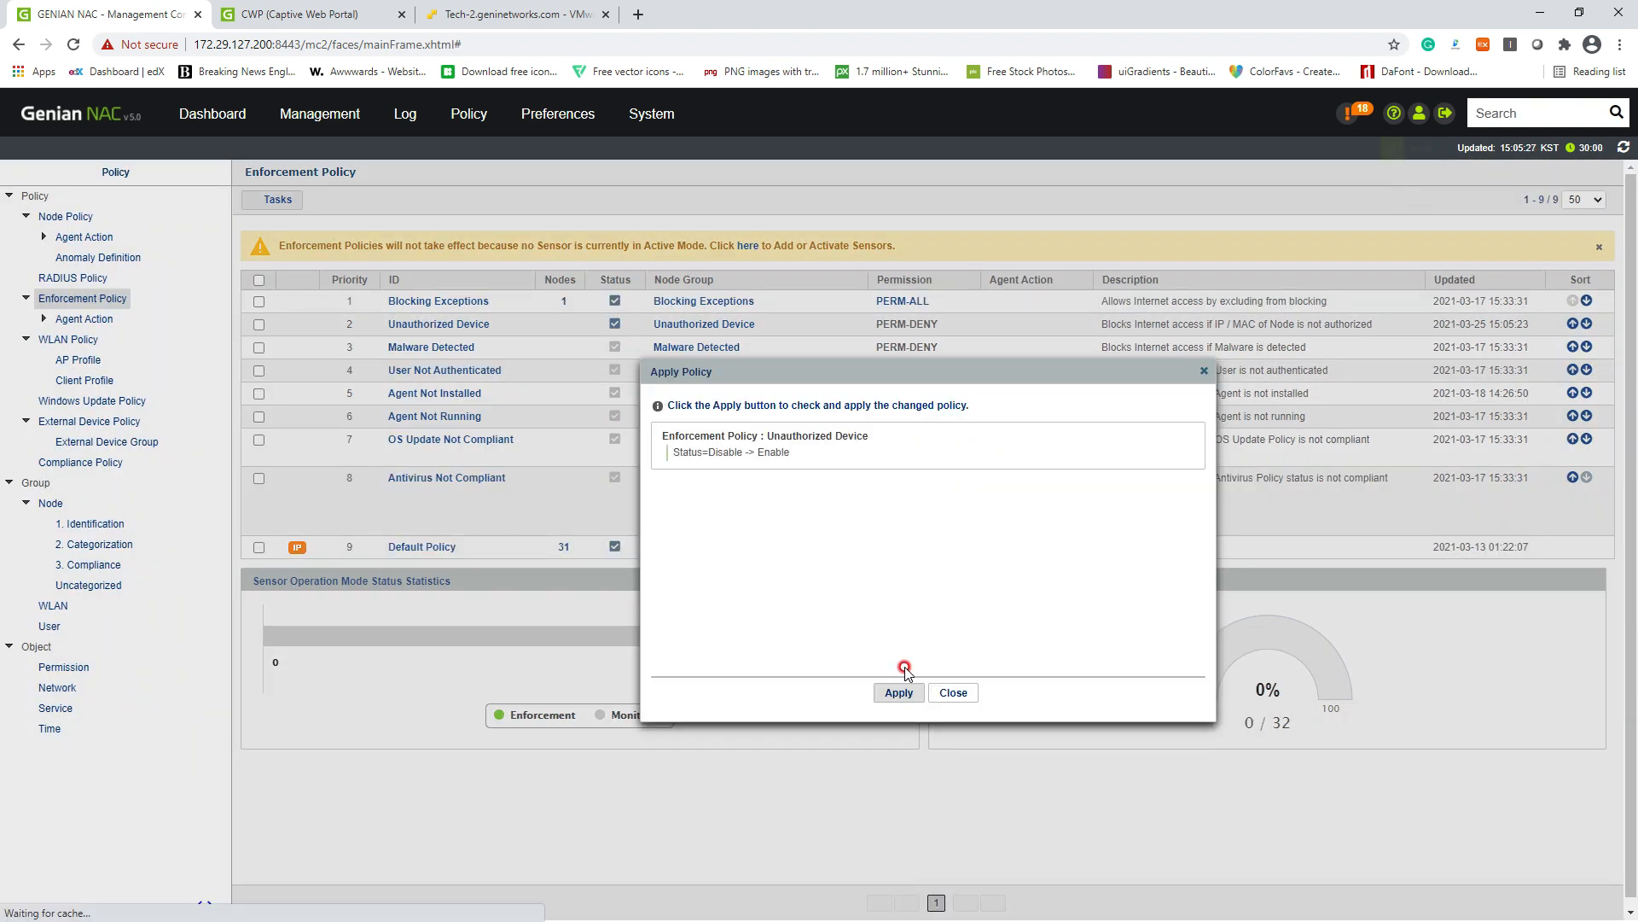
pyautogui.click(898, 692)
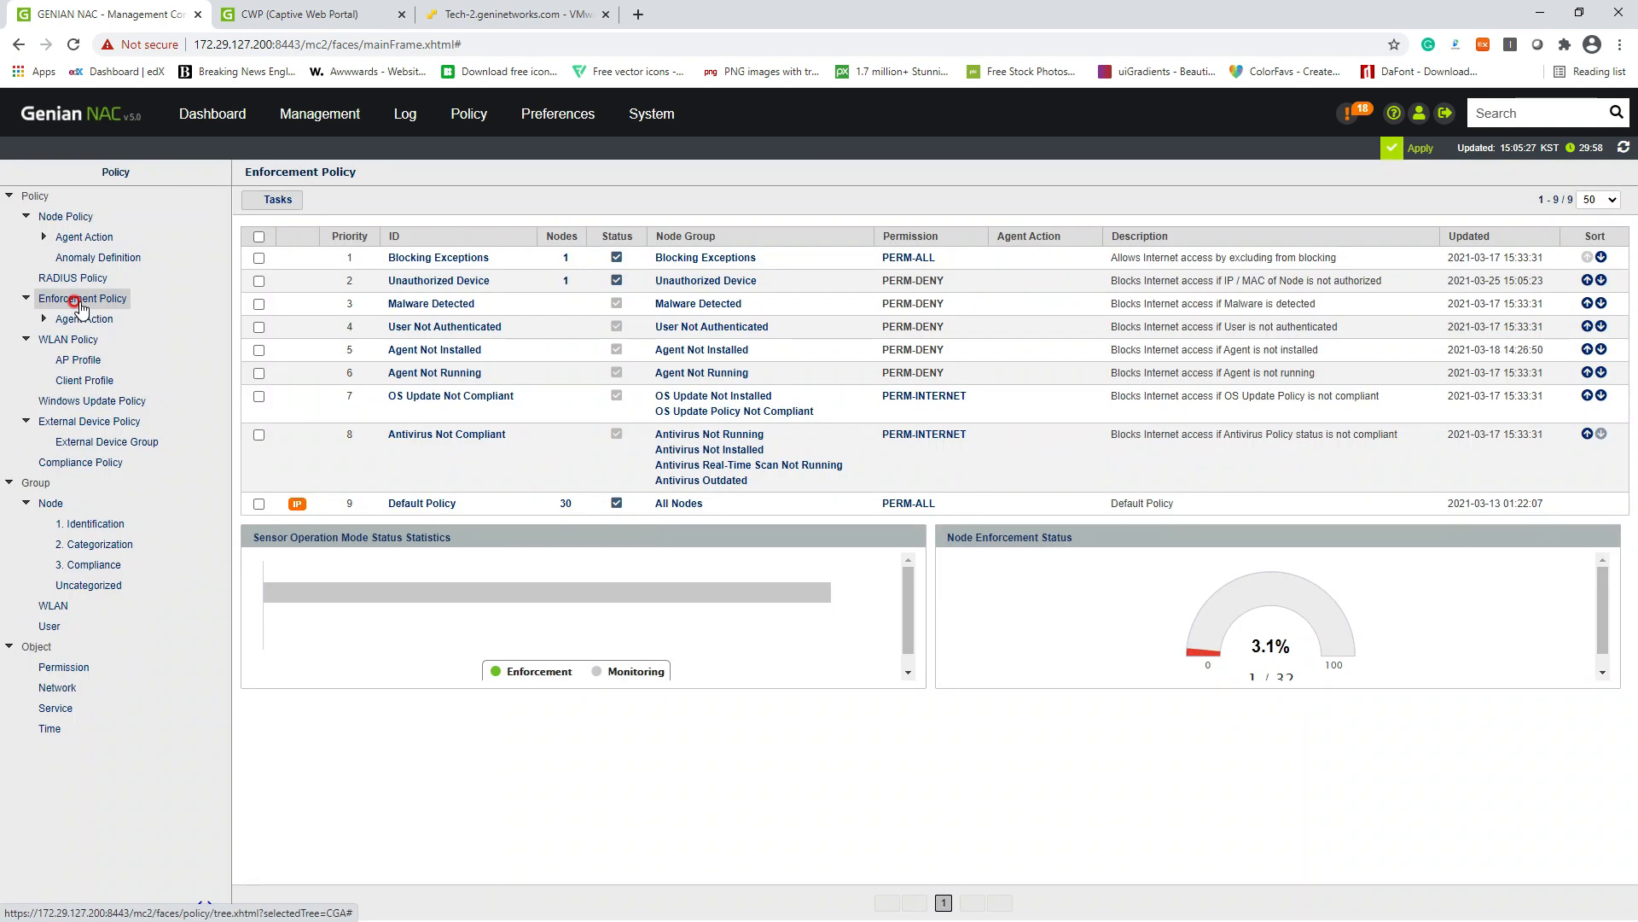
# Step: List the nodes matched by Unauthorized Device, showing node 172.29.127.173
pyautogui.click(77, 300)
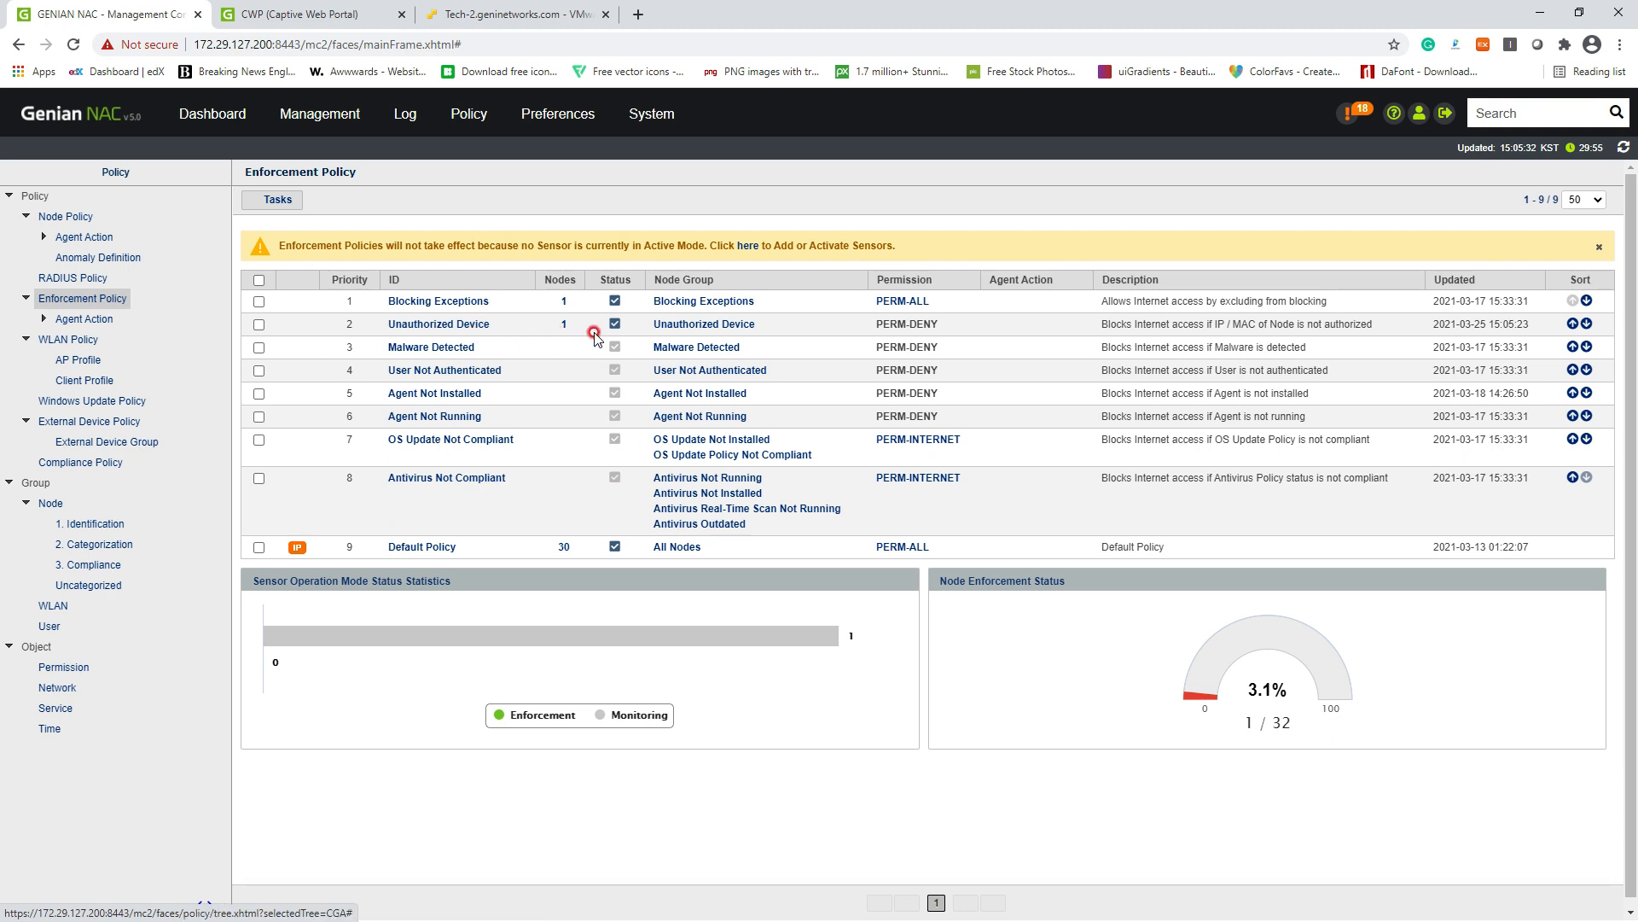
pyautogui.click(566, 325)
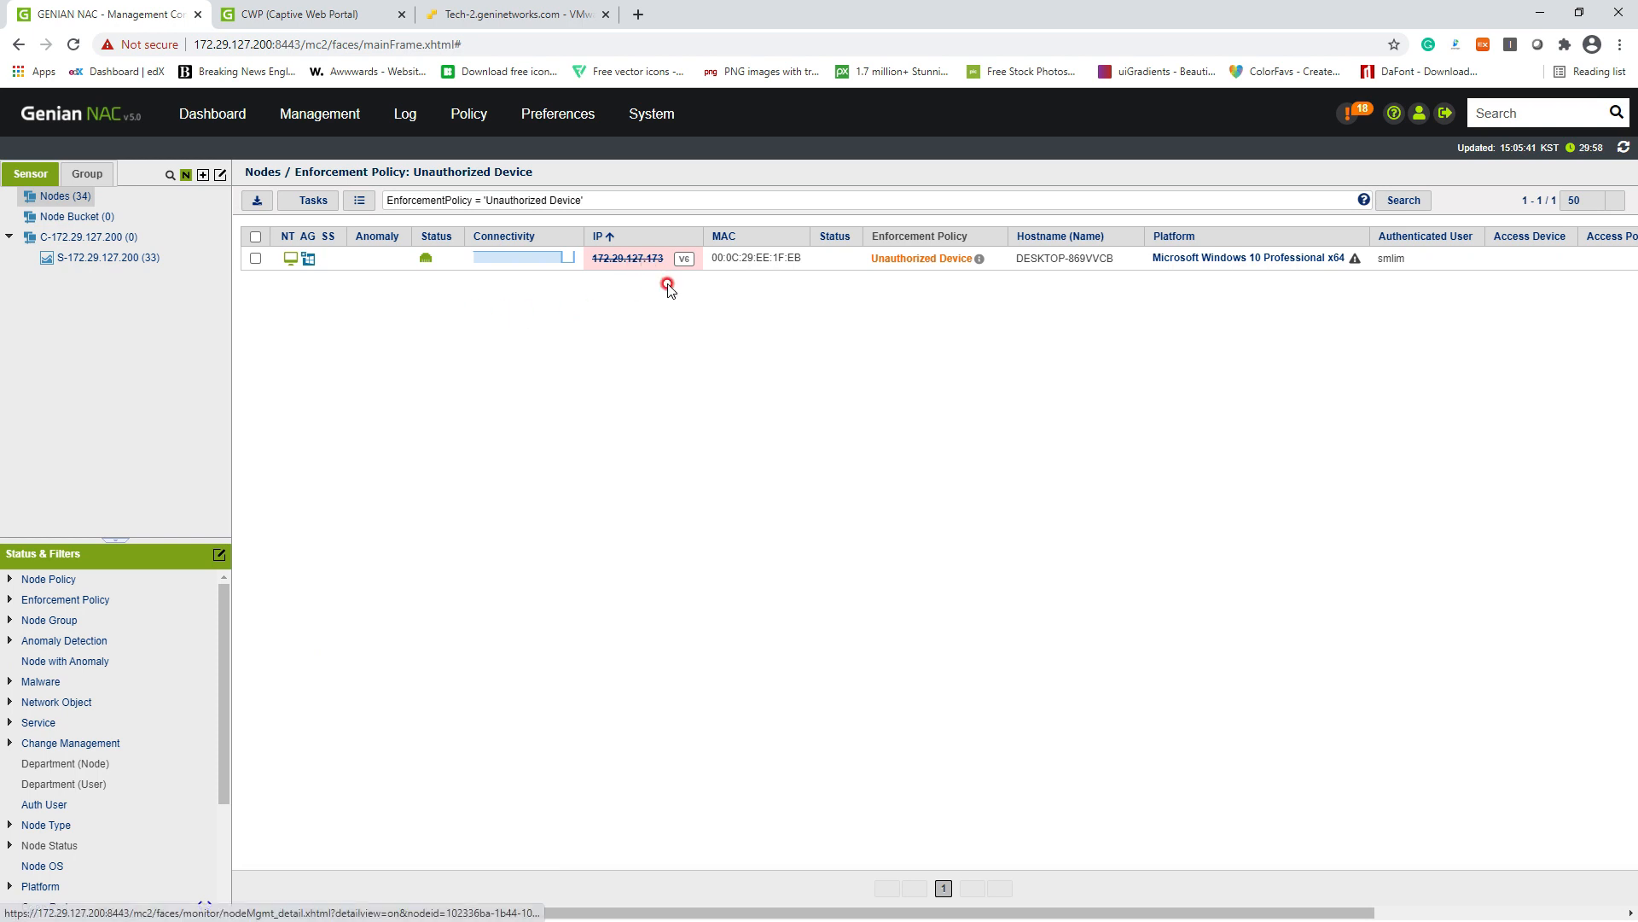
pyautogui.click(137, 258)
# Step: Set sensor 172.29.127.200's operating mode to Enforcement and save the change
pyautogui.moveTo(661, 123)
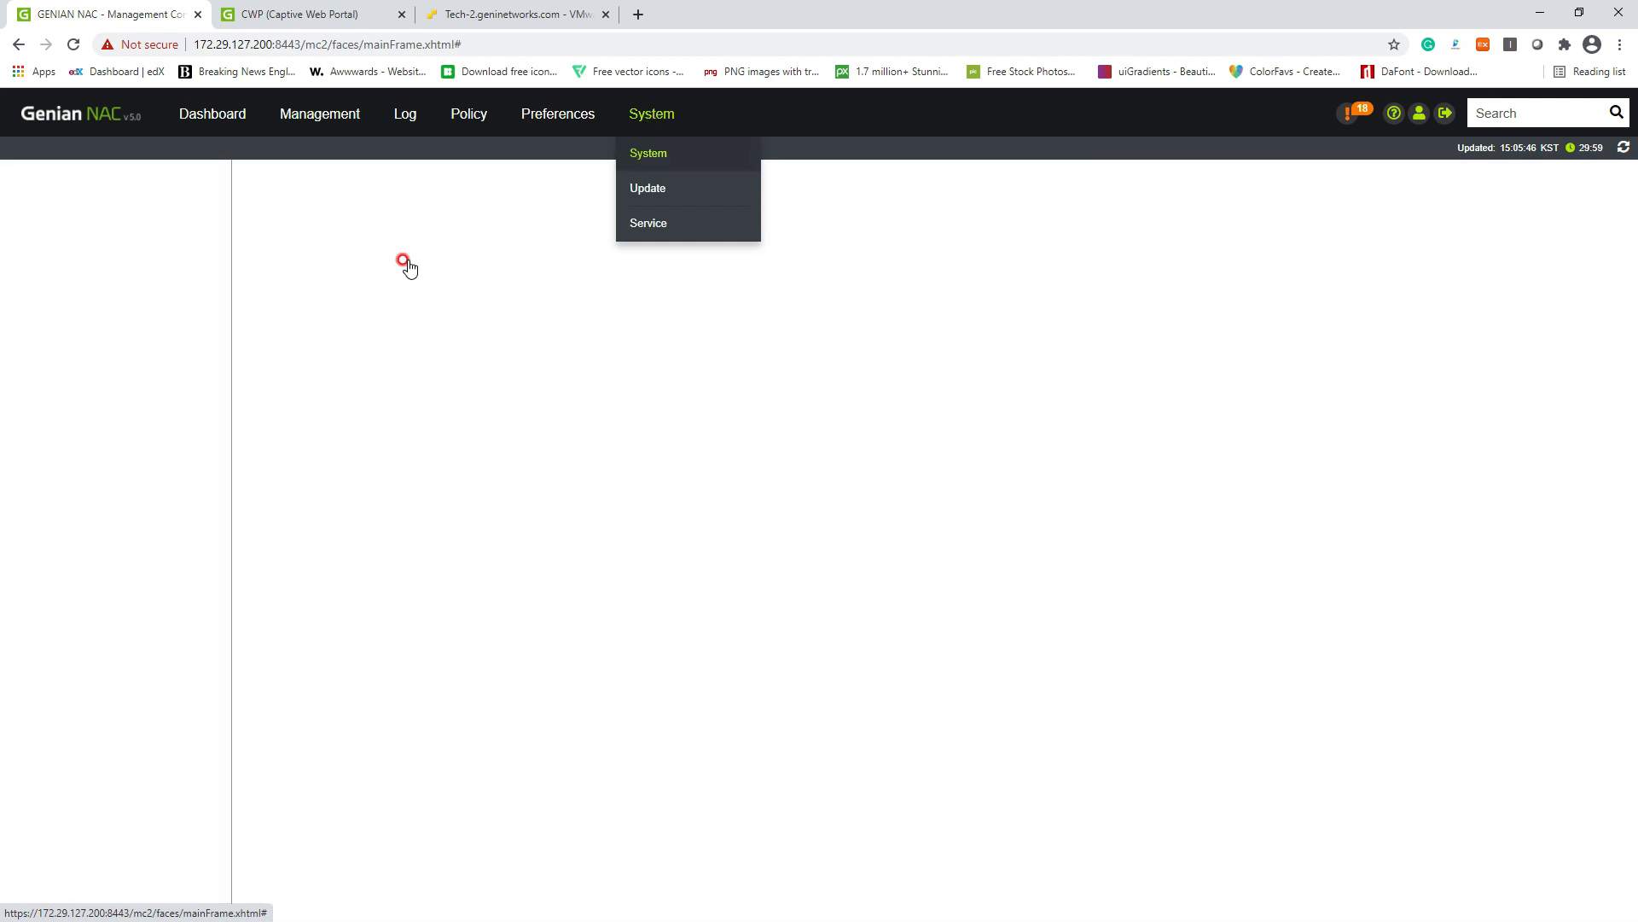
pyautogui.click(57, 236)
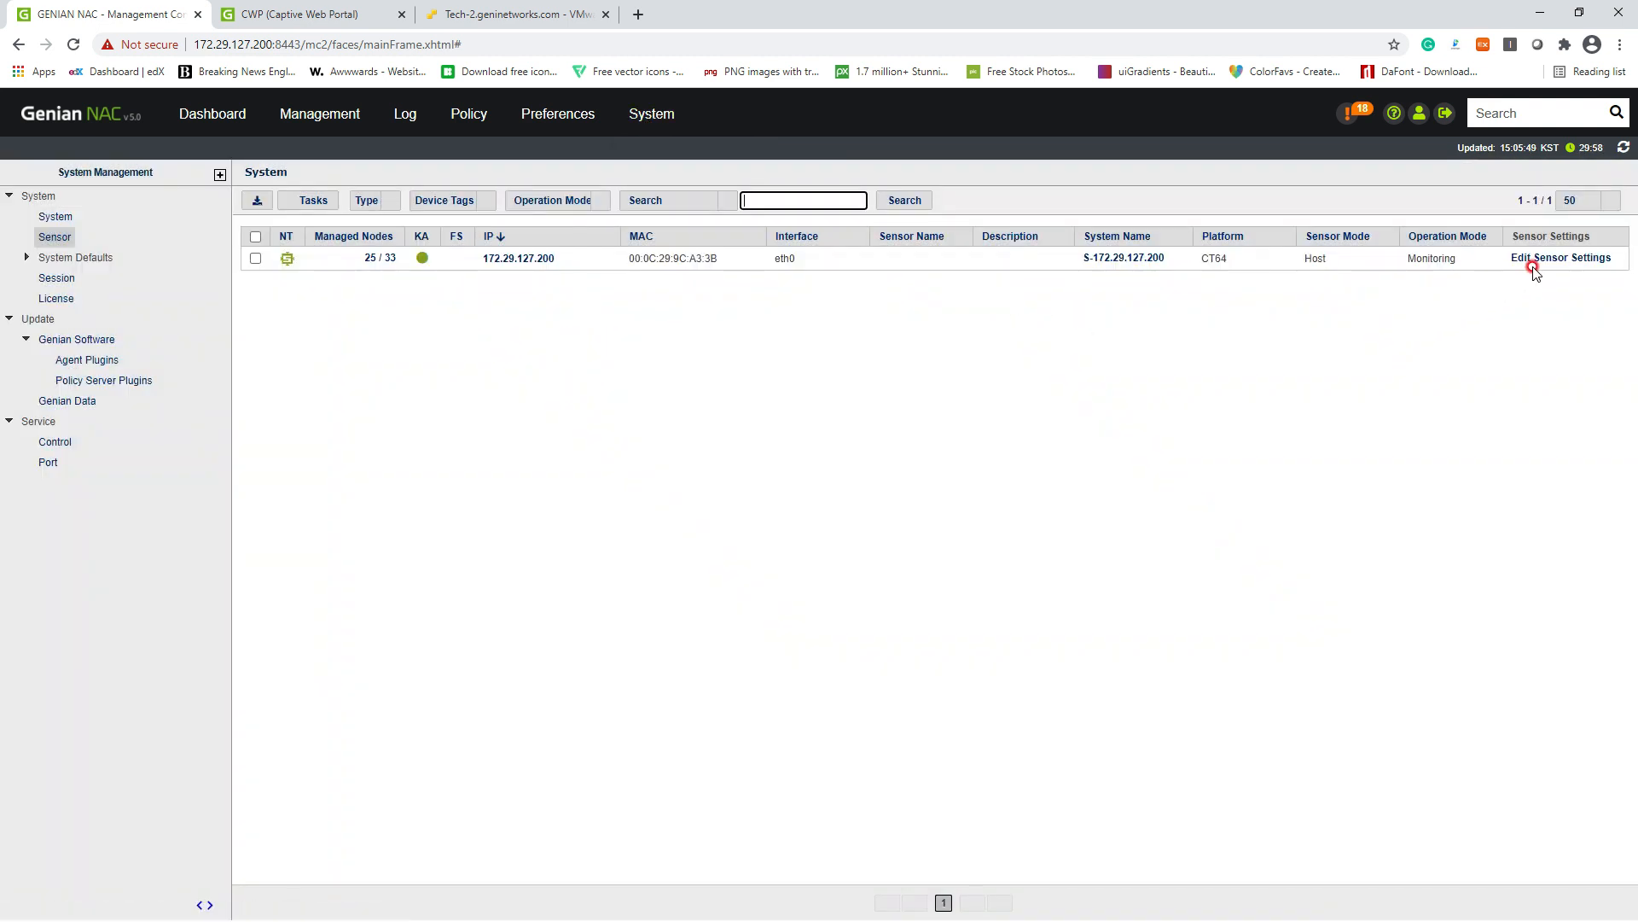
pyautogui.click(1534, 264)
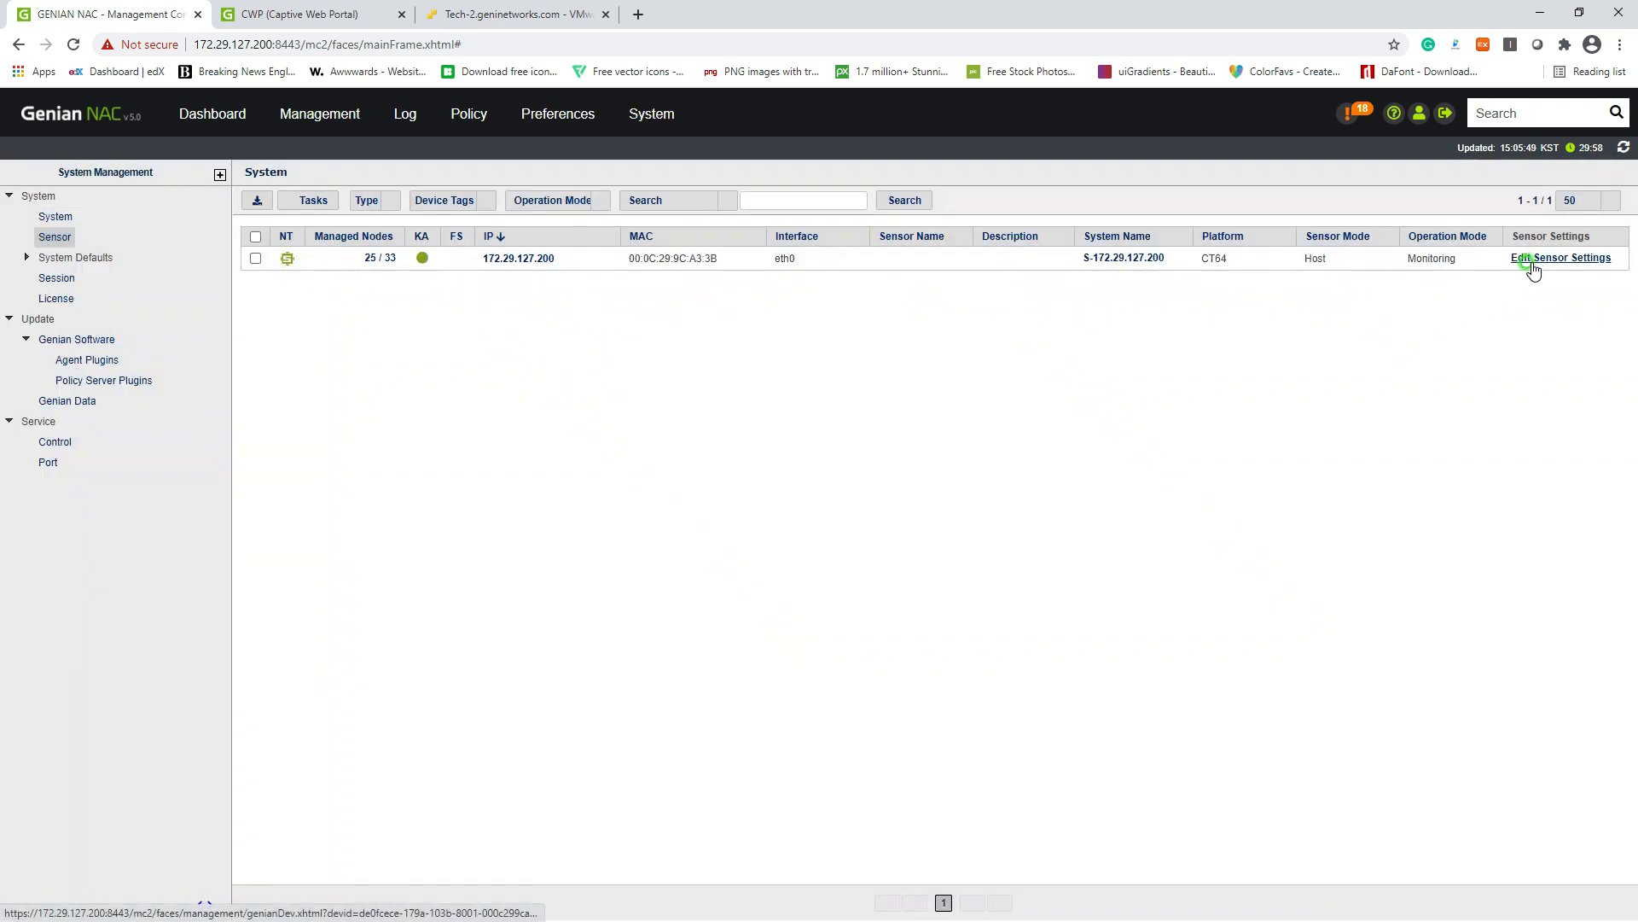
pyautogui.scroll(-1, 495, 602)
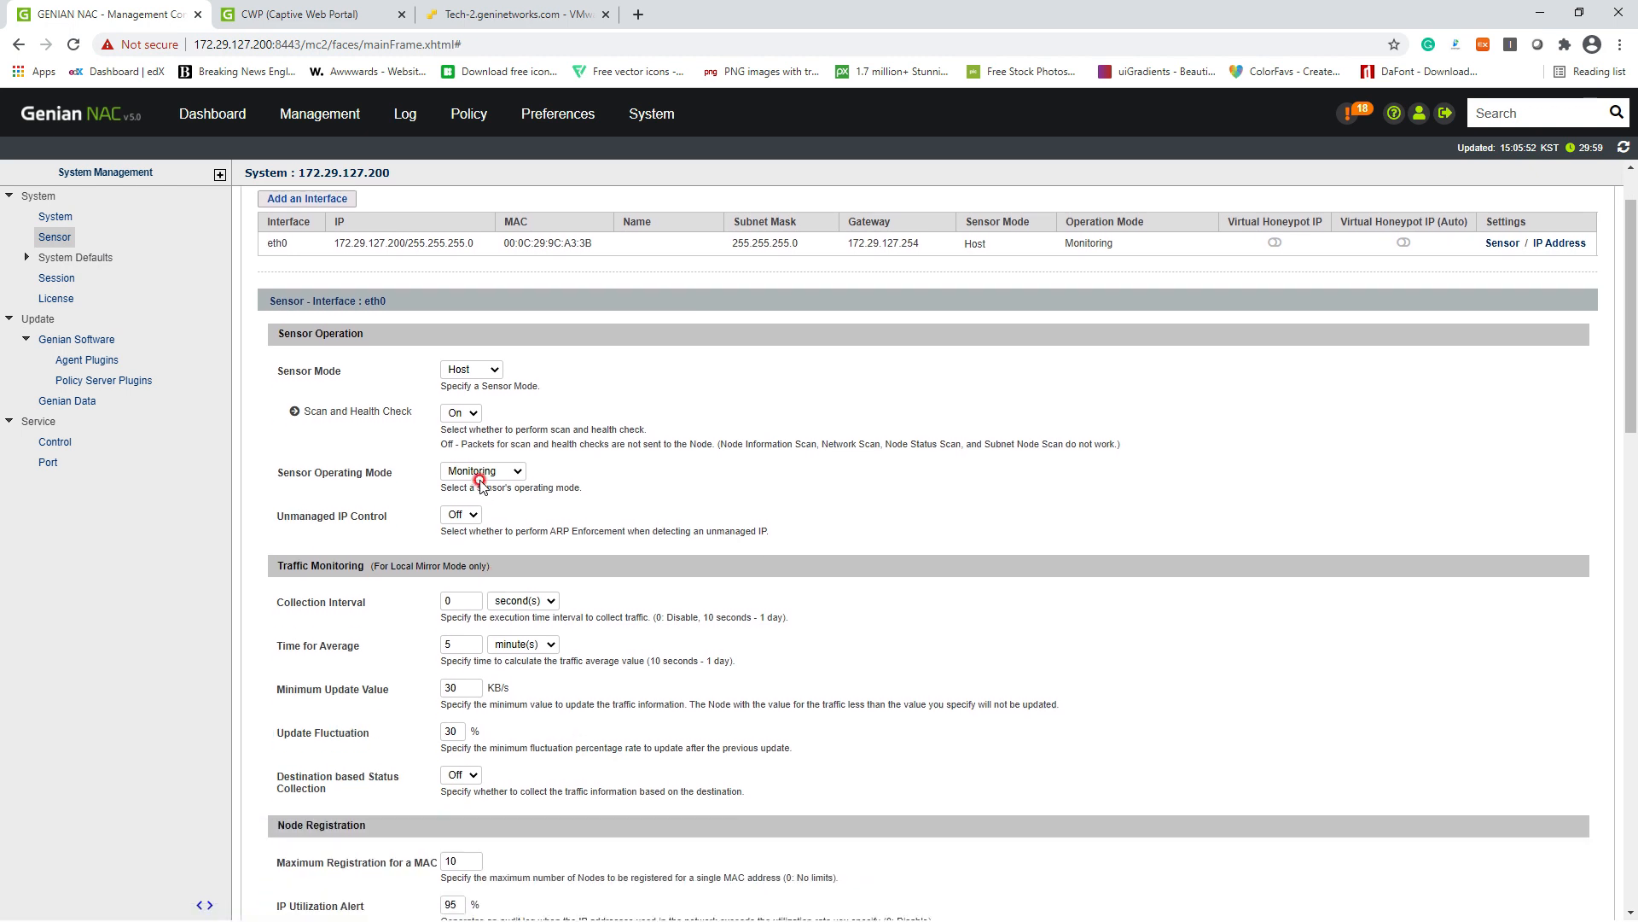
pyautogui.click(480, 471)
pyautogui.click(479, 500)
pyautogui.scroll(-20, 695, 521)
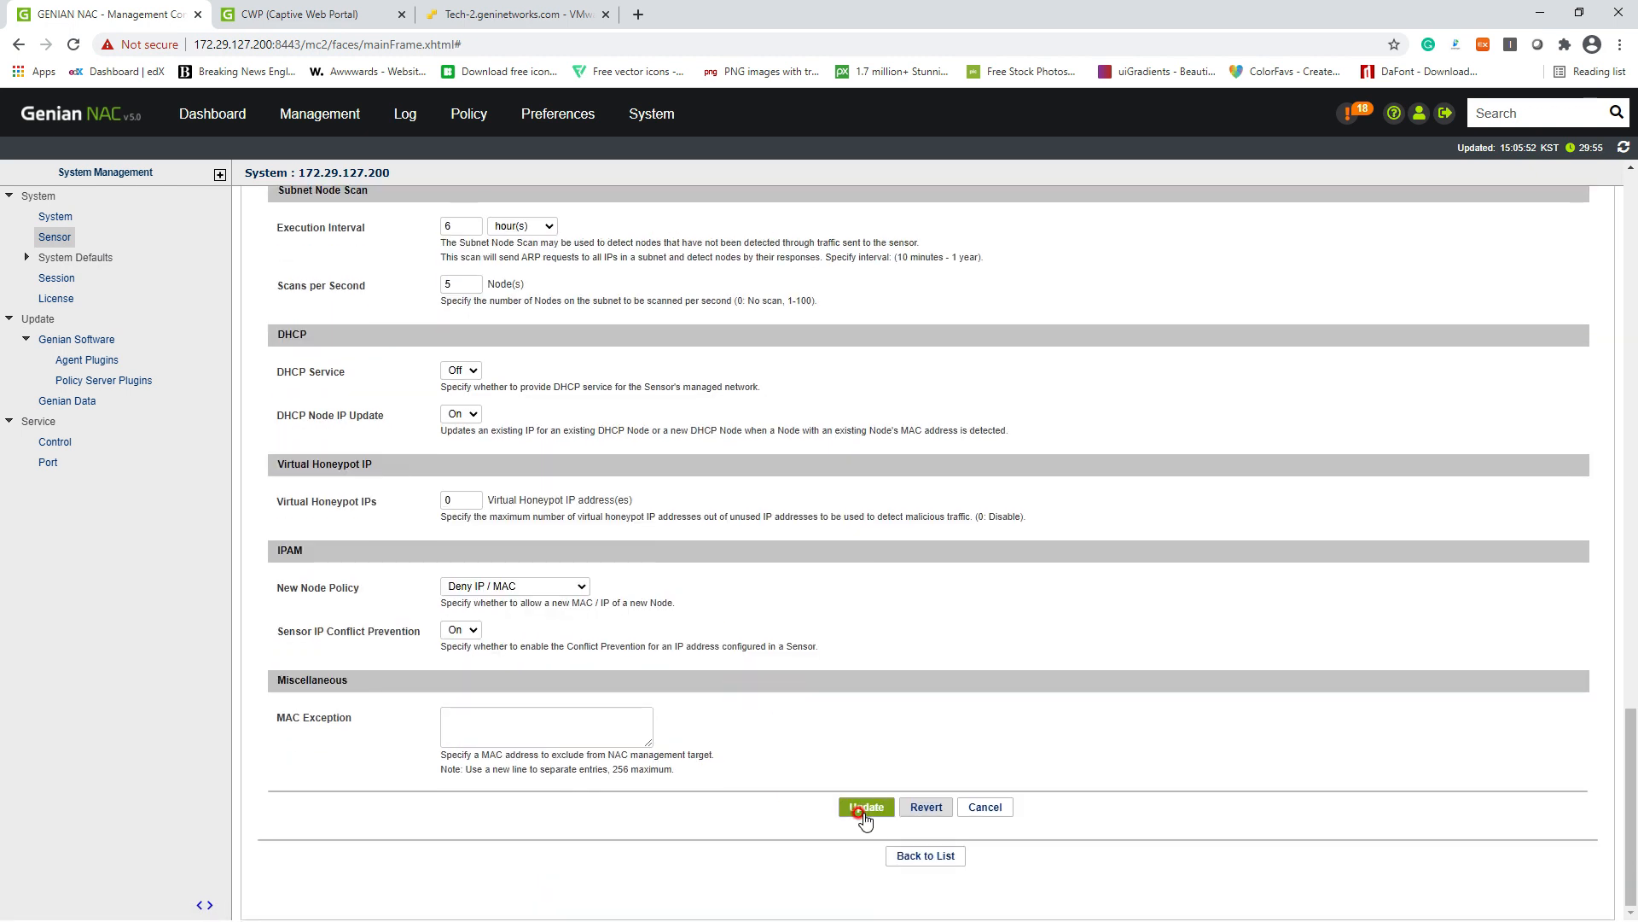
pyautogui.click(858, 807)
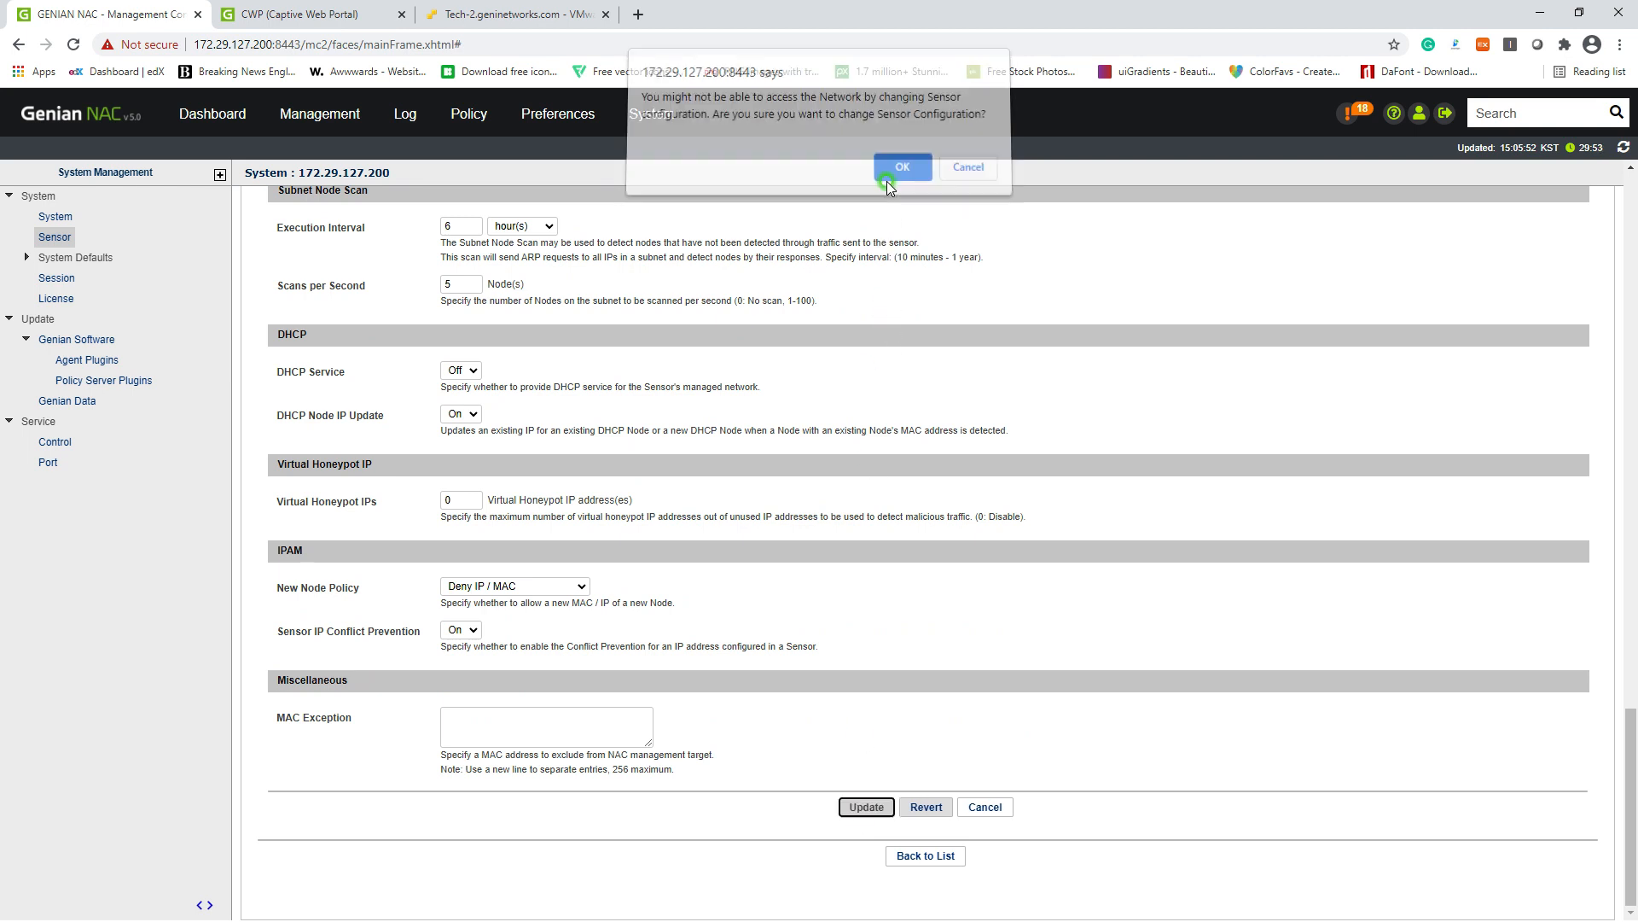
pyautogui.click(888, 177)
# Step: Return to the node list, then bring up the Windows10 VM's ESXi console
pyautogui.click(339, 109)
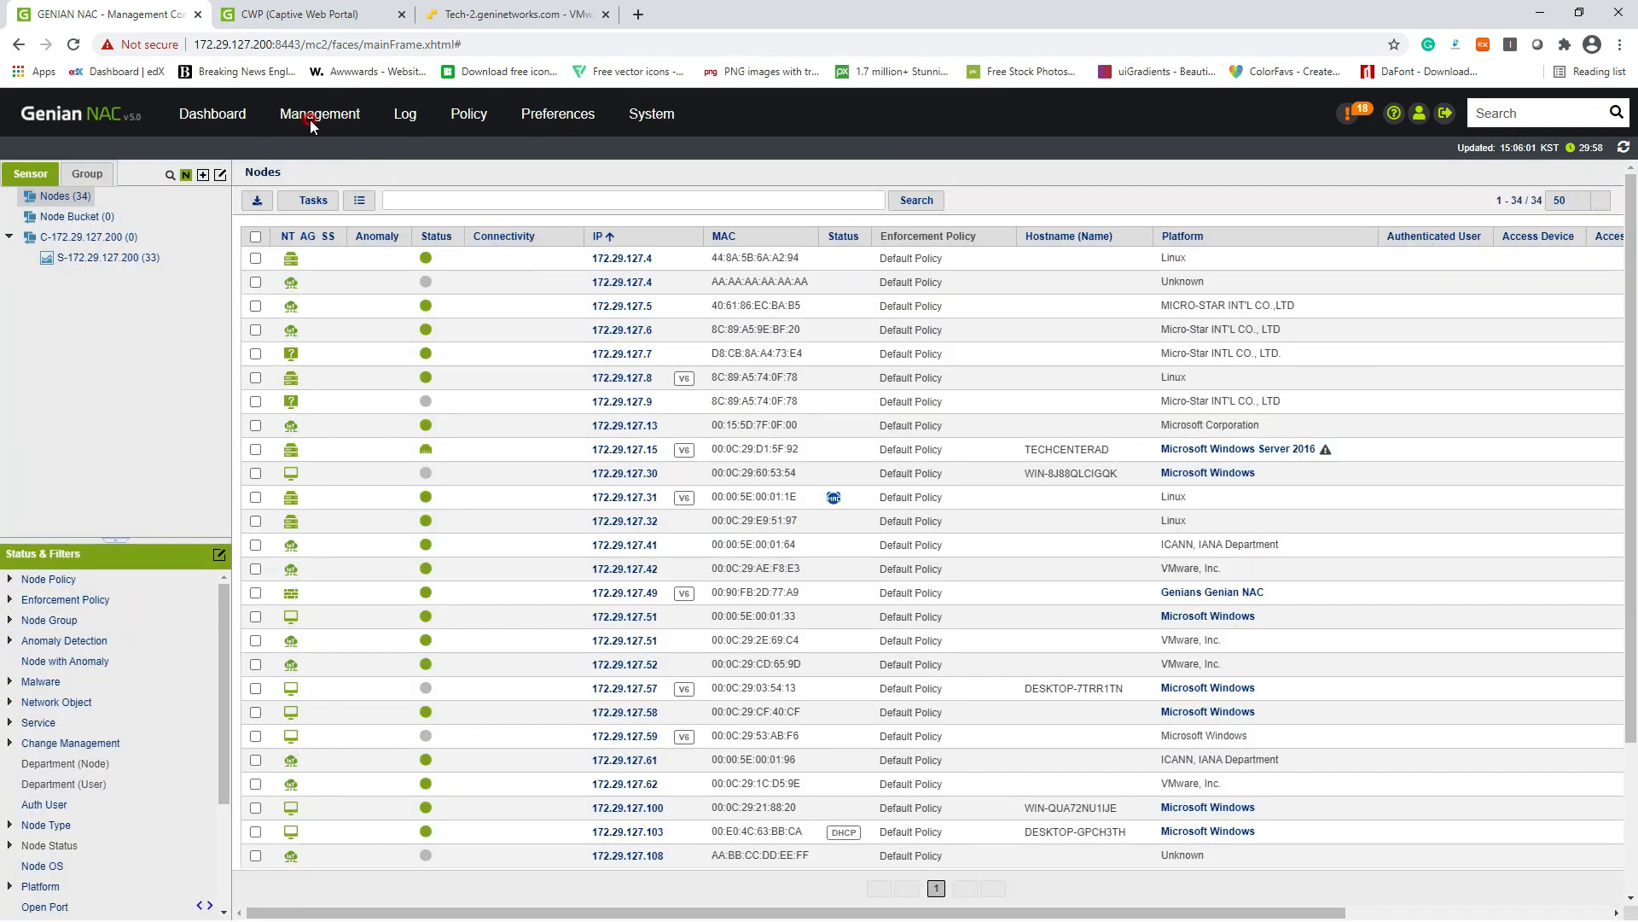
pyautogui.moveTo(310, 120)
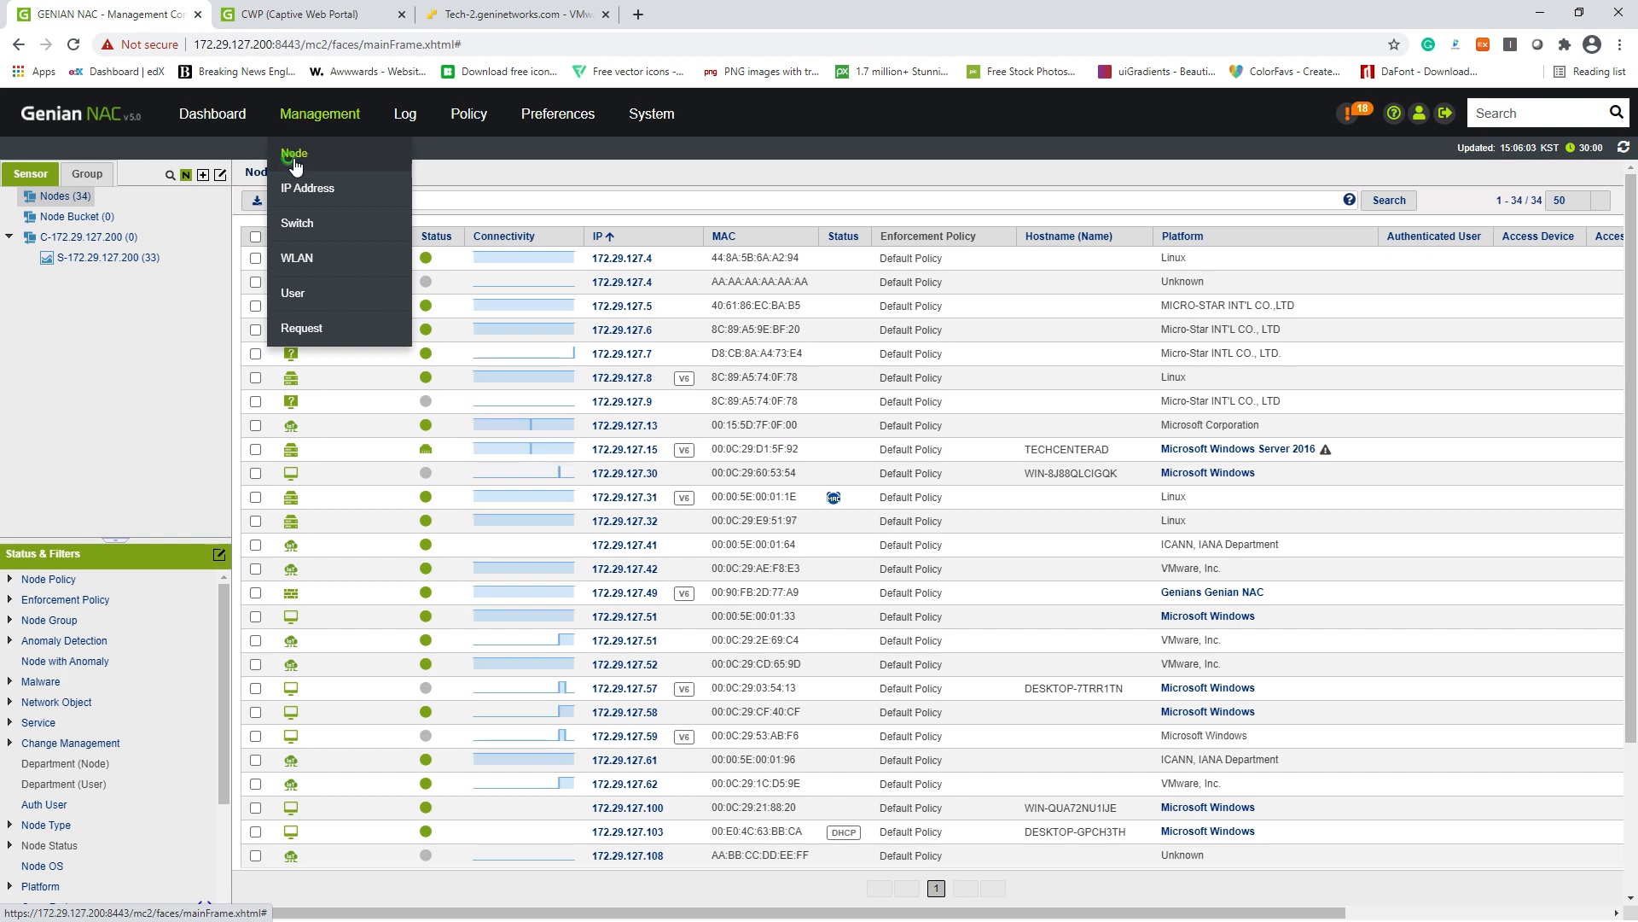
pyautogui.click(293, 157)
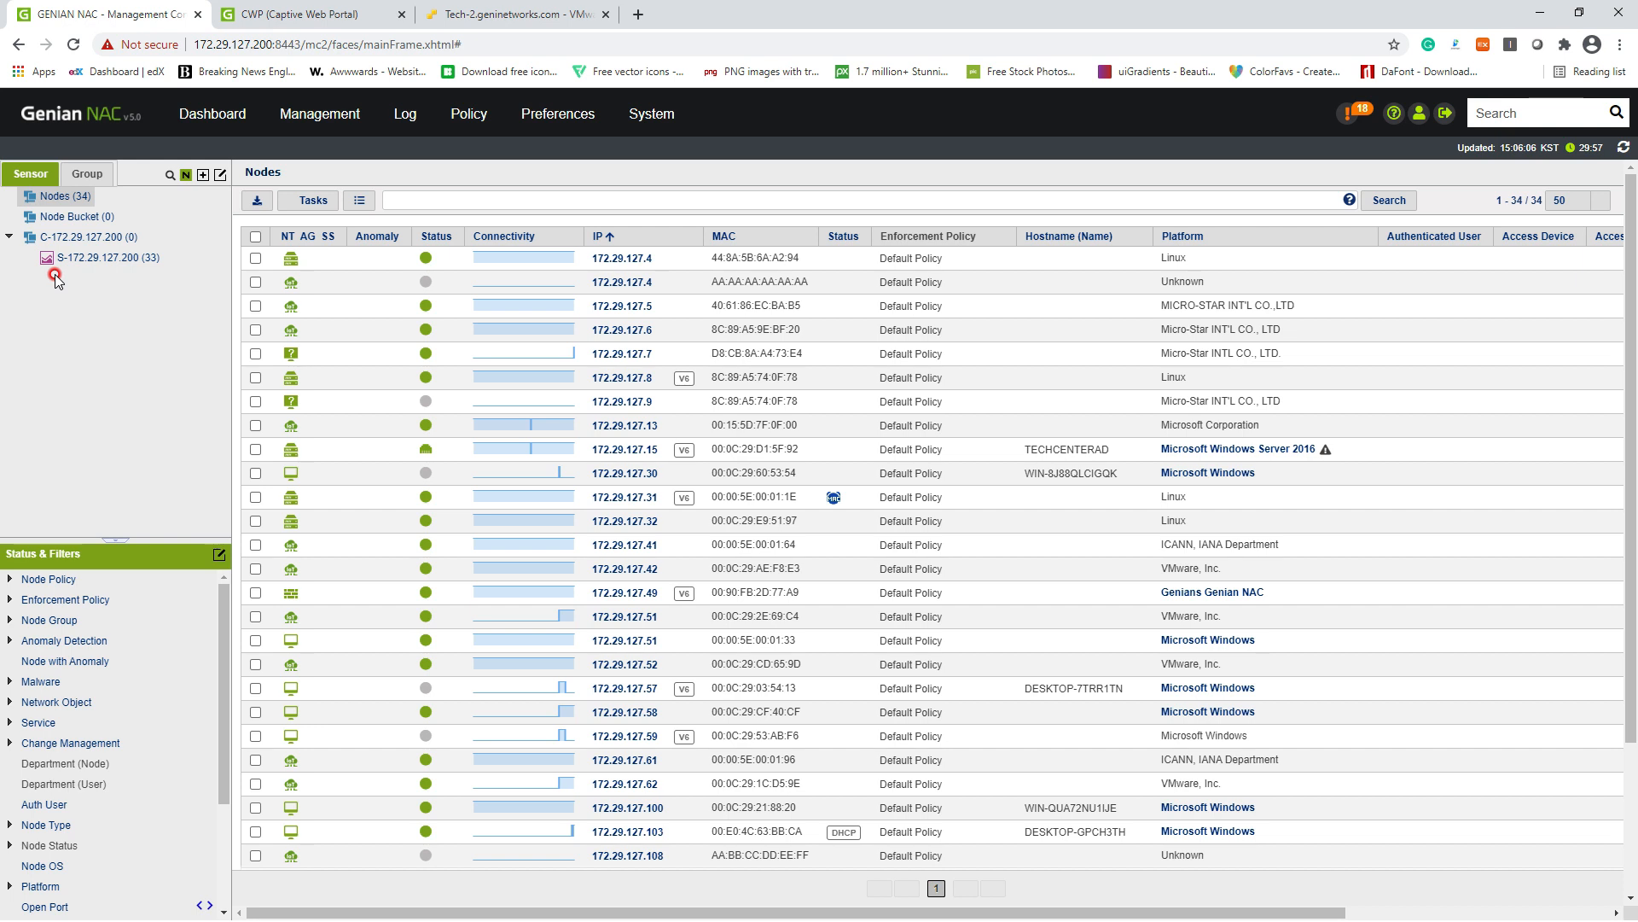
pyautogui.click(511, 25)
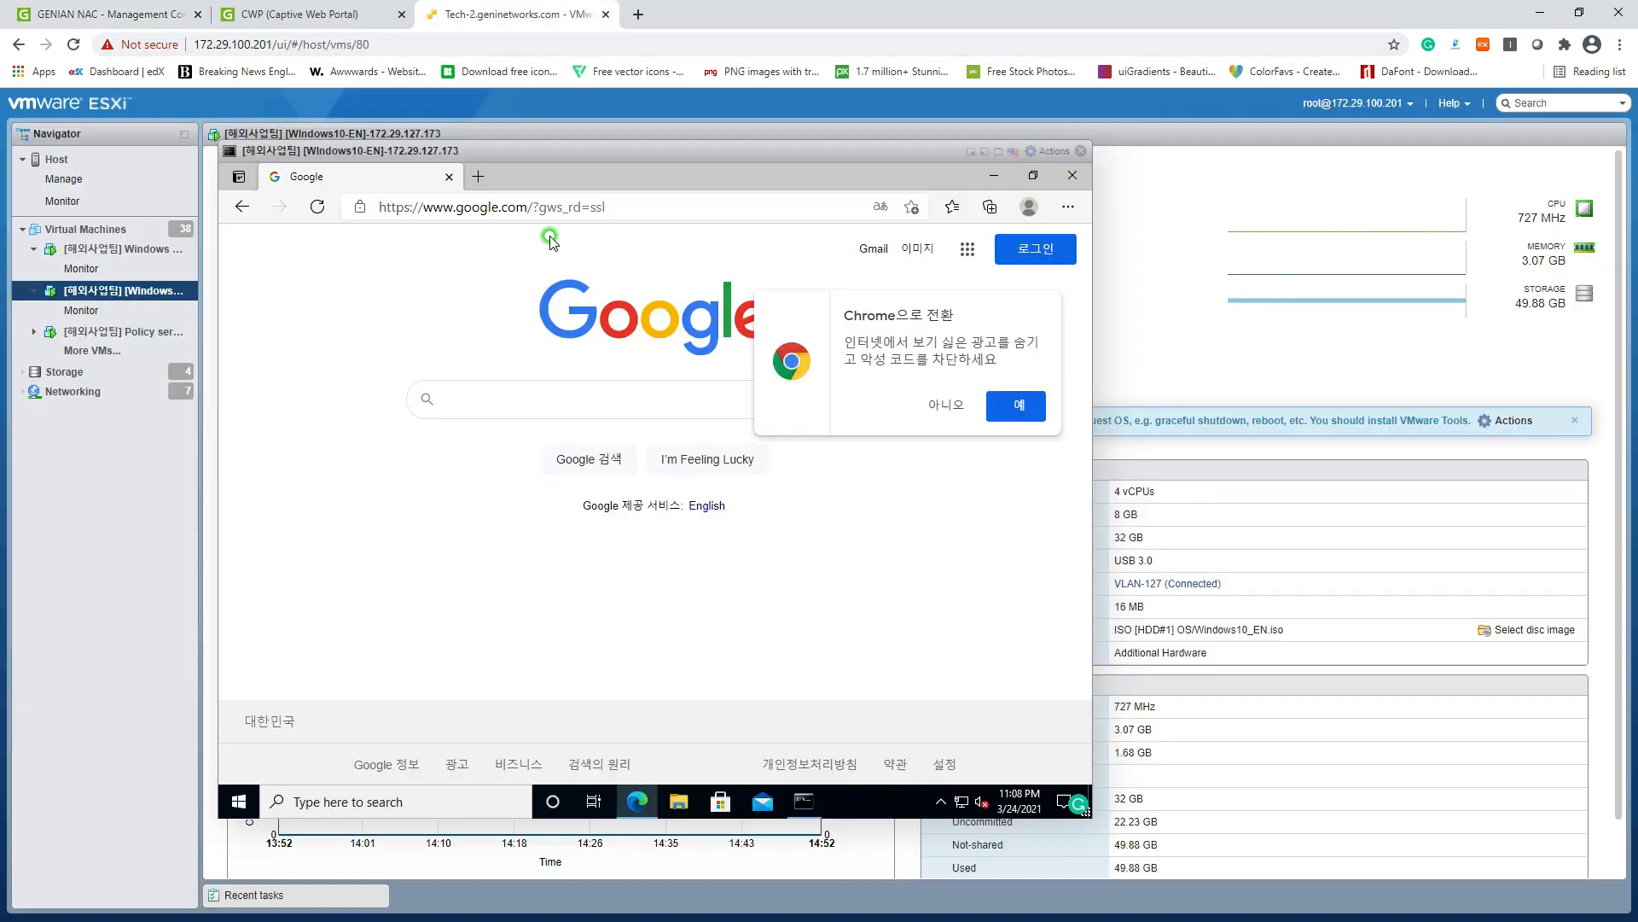
pyautogui.click(1073, 175)
pyautogui.click(652, 799)
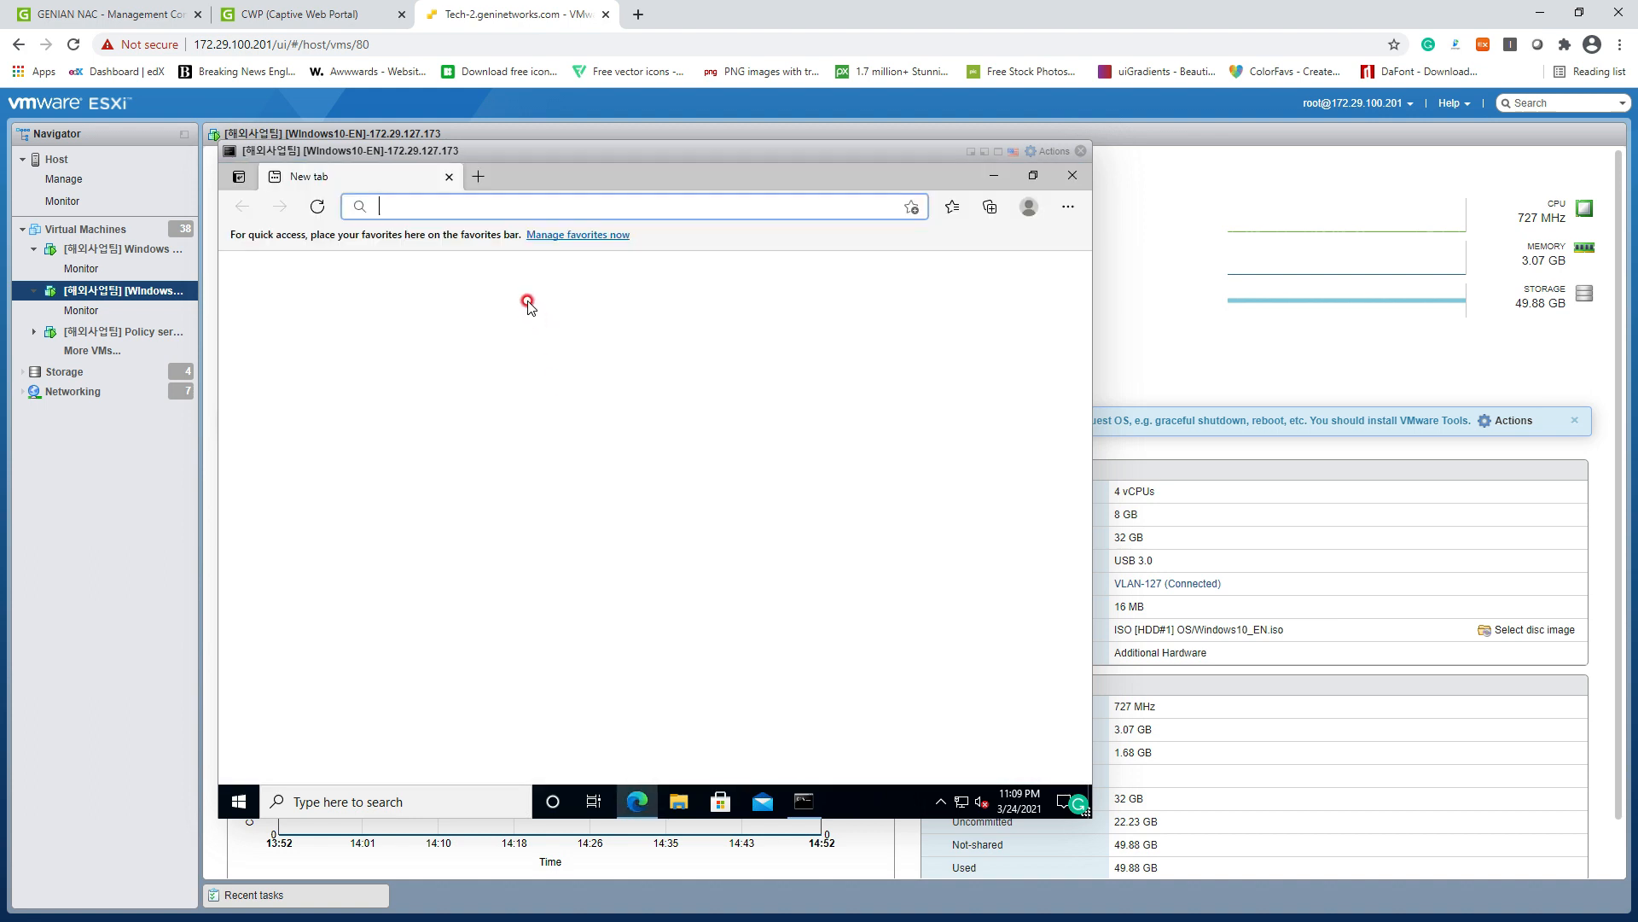
pyautogui.write('www.')
pyautogui.press('Return')
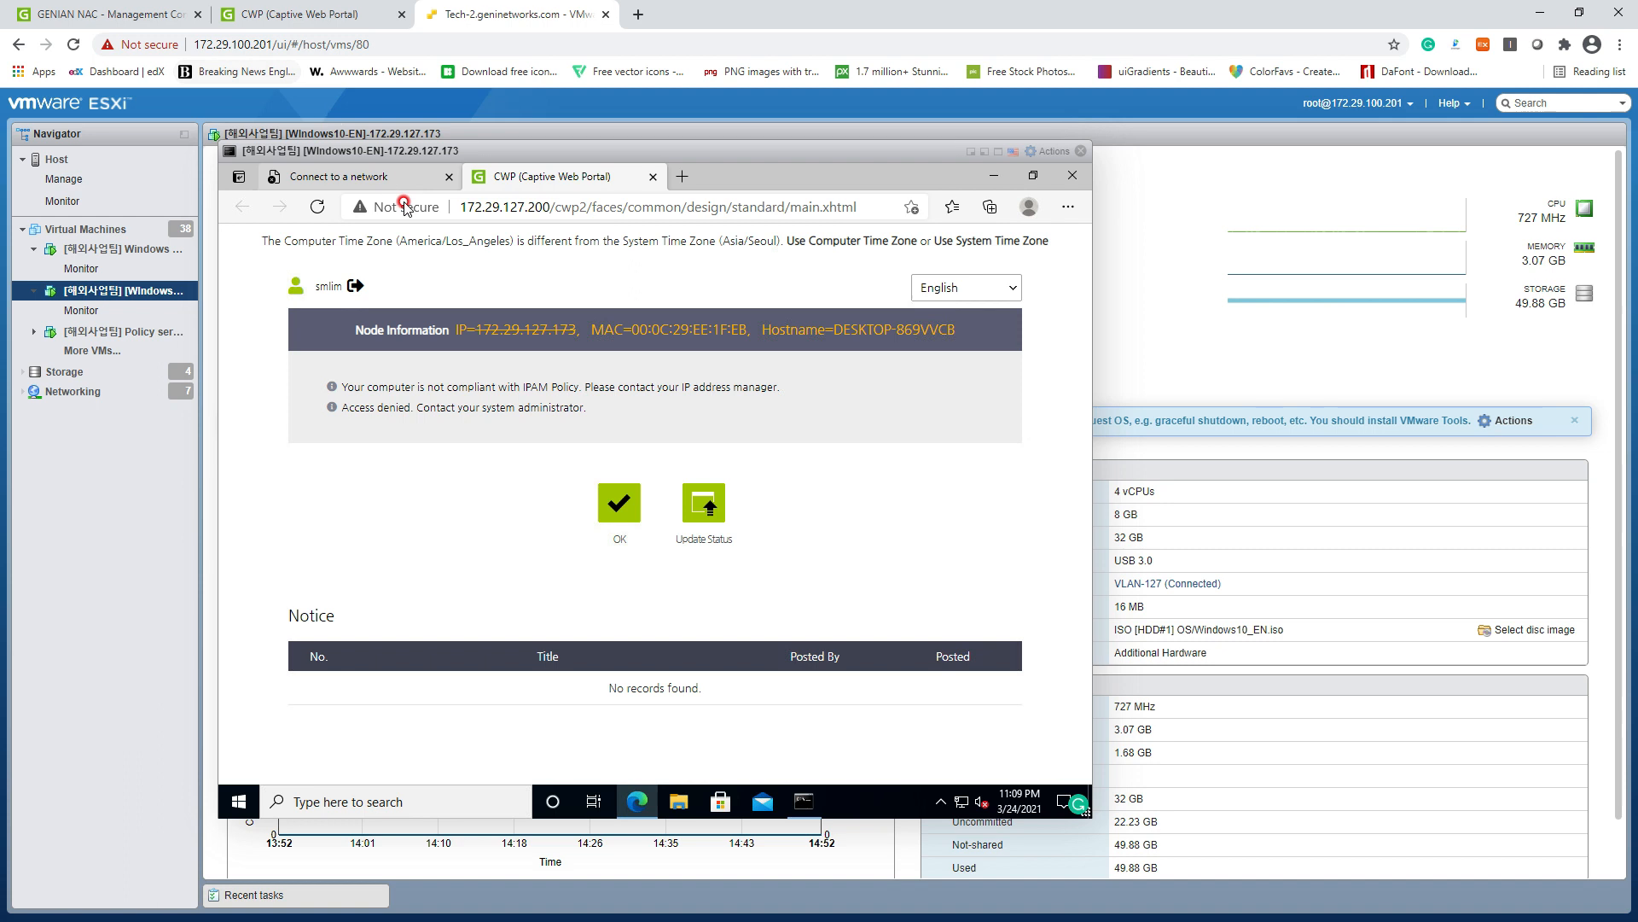
pyautogui.click(140, 20)
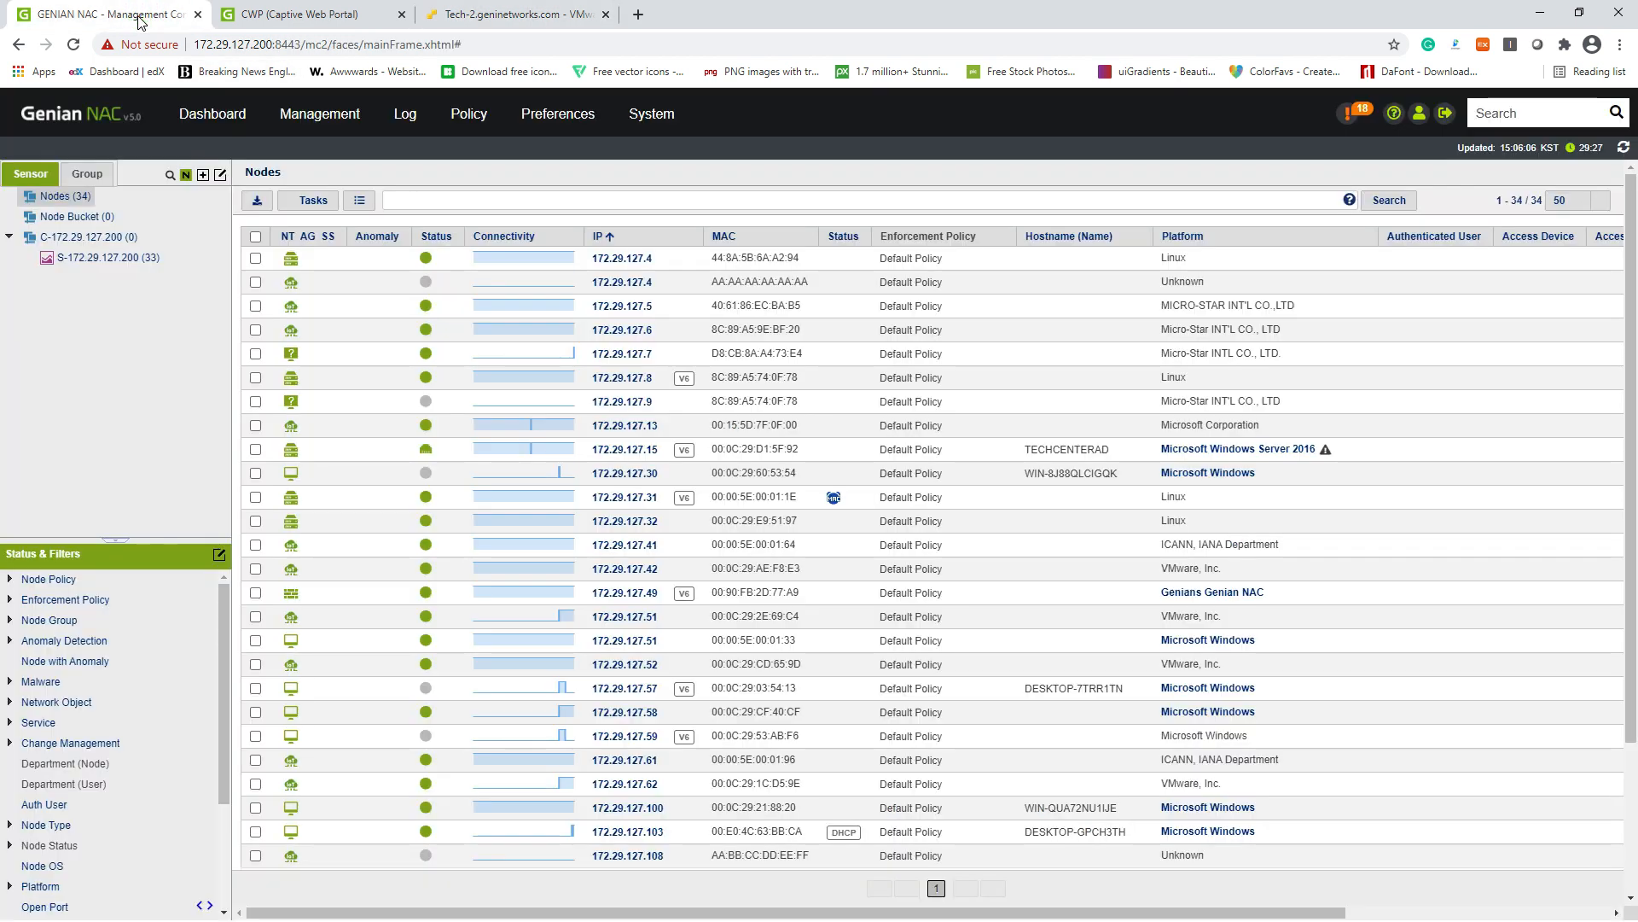
# Step: Apply Allow IP and MAC to node 172.29.127.173 from the Tasks menu
pyautogui.scroll(-5, 599, 582)
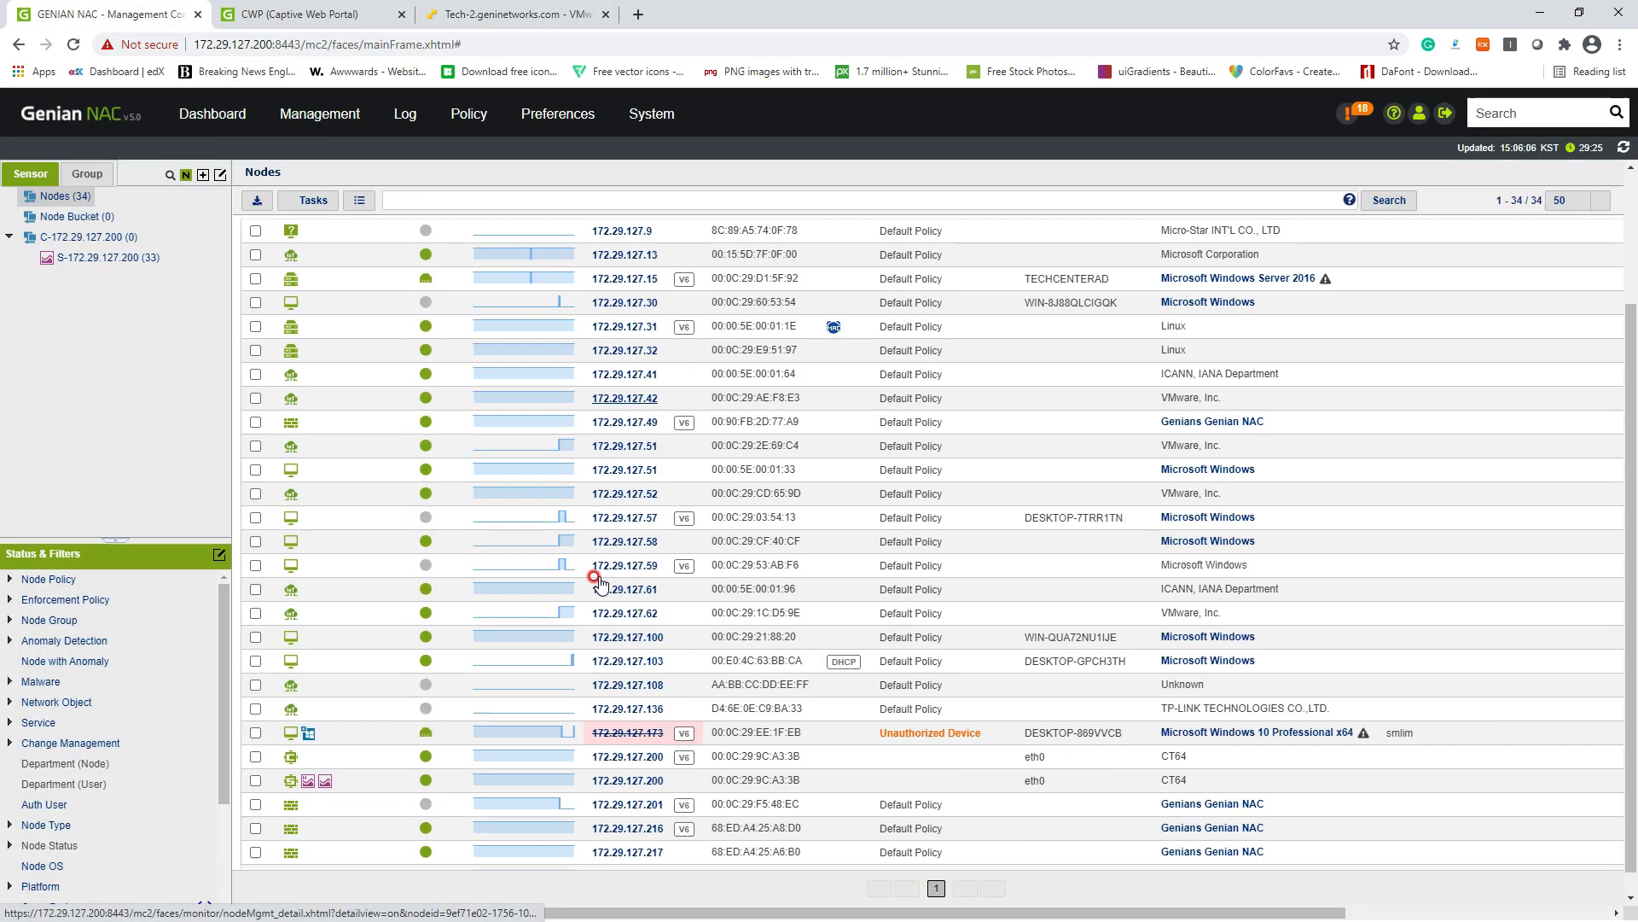
pyautogui.click(262, 709)
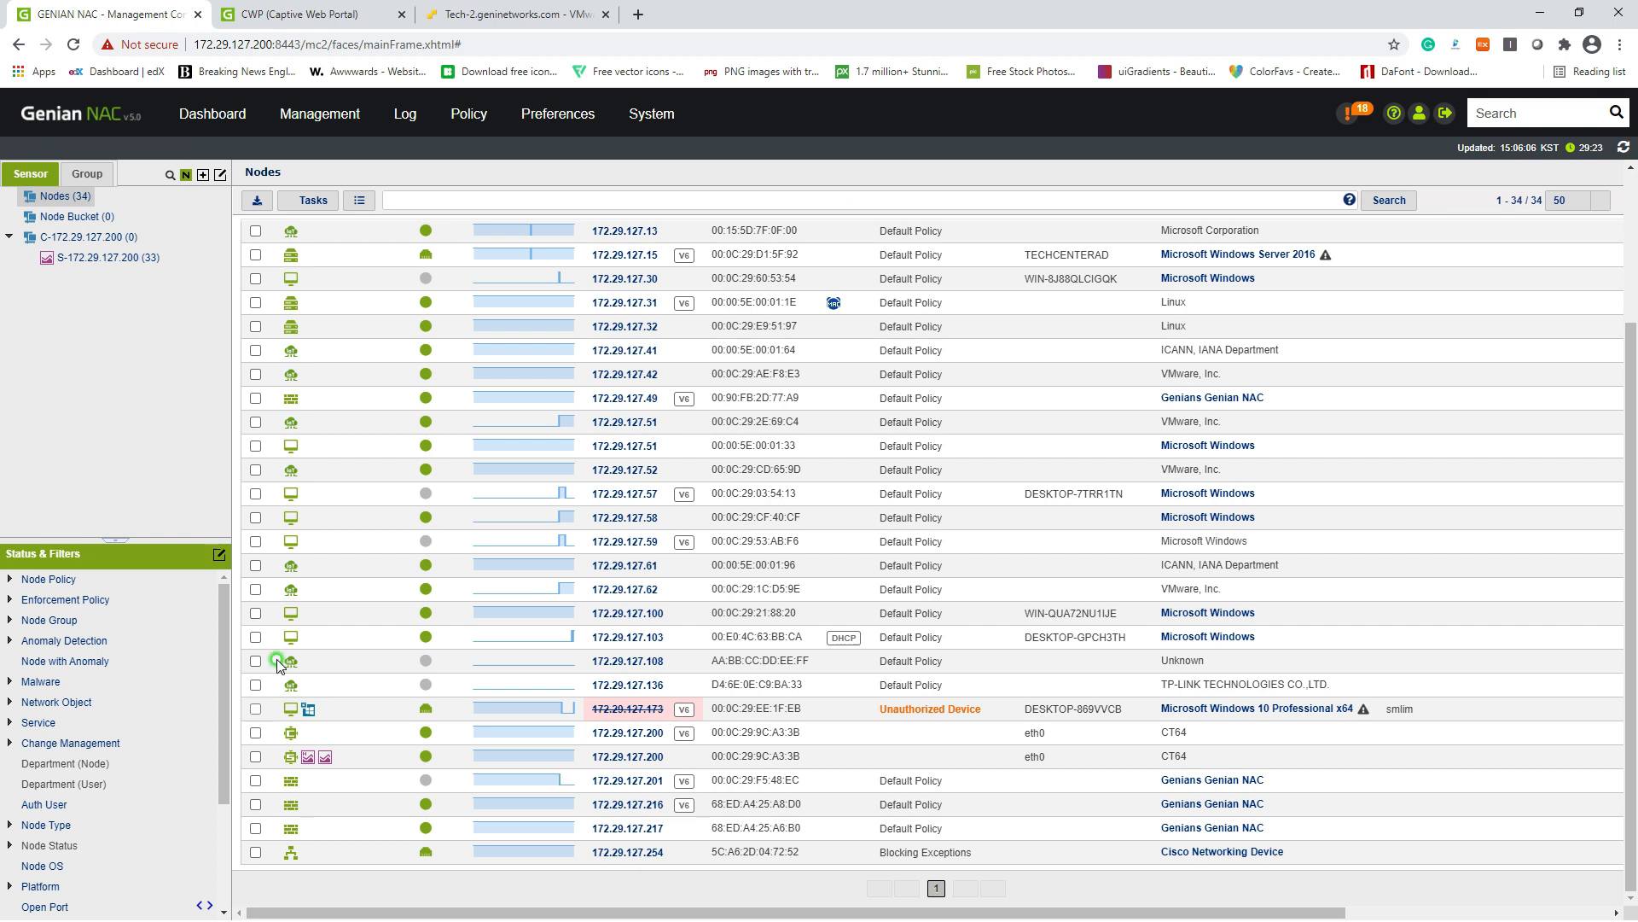
pyautogui.scroll(5, 355, 530)
pyautogui.click(309, 202)
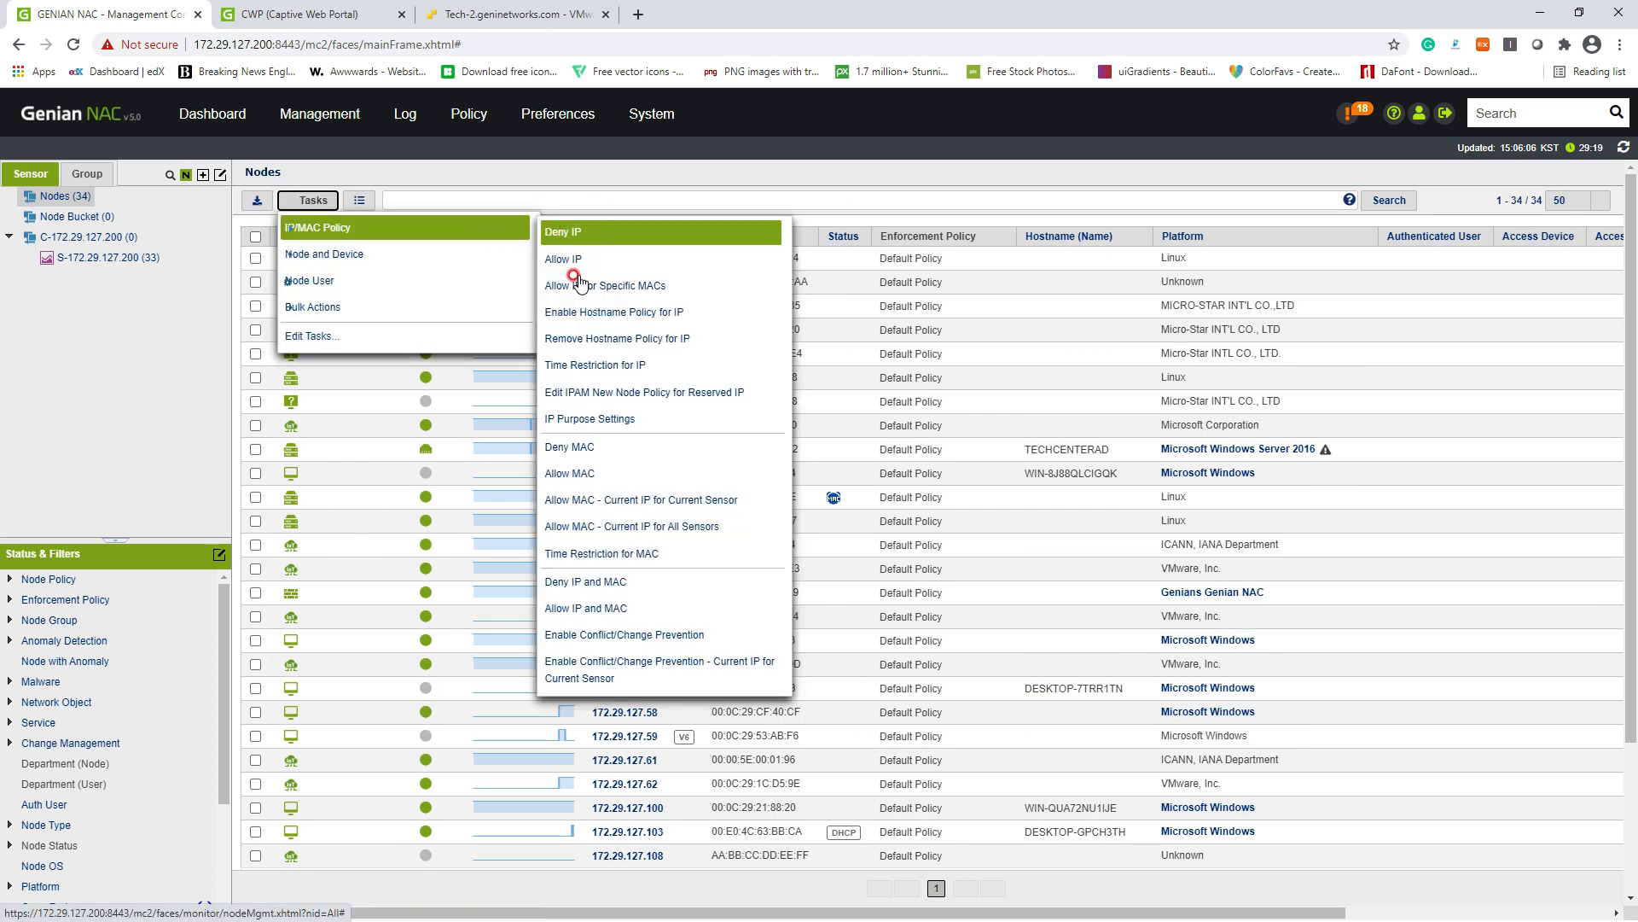
pyautogui.click(627, 607)
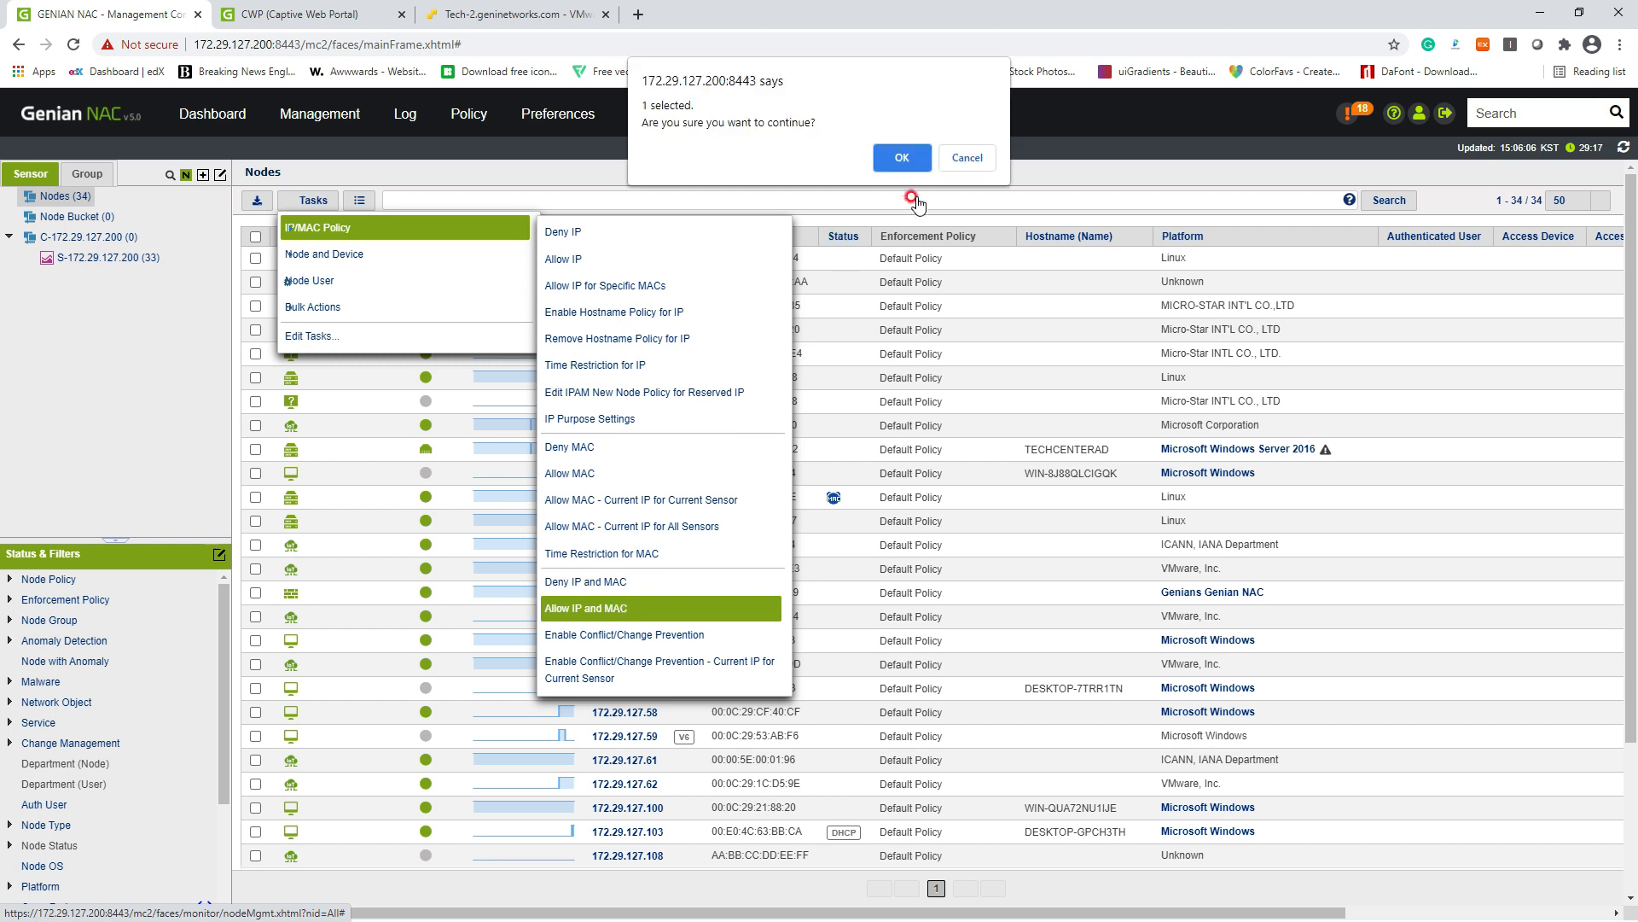
pyautogui.click(909, 159)
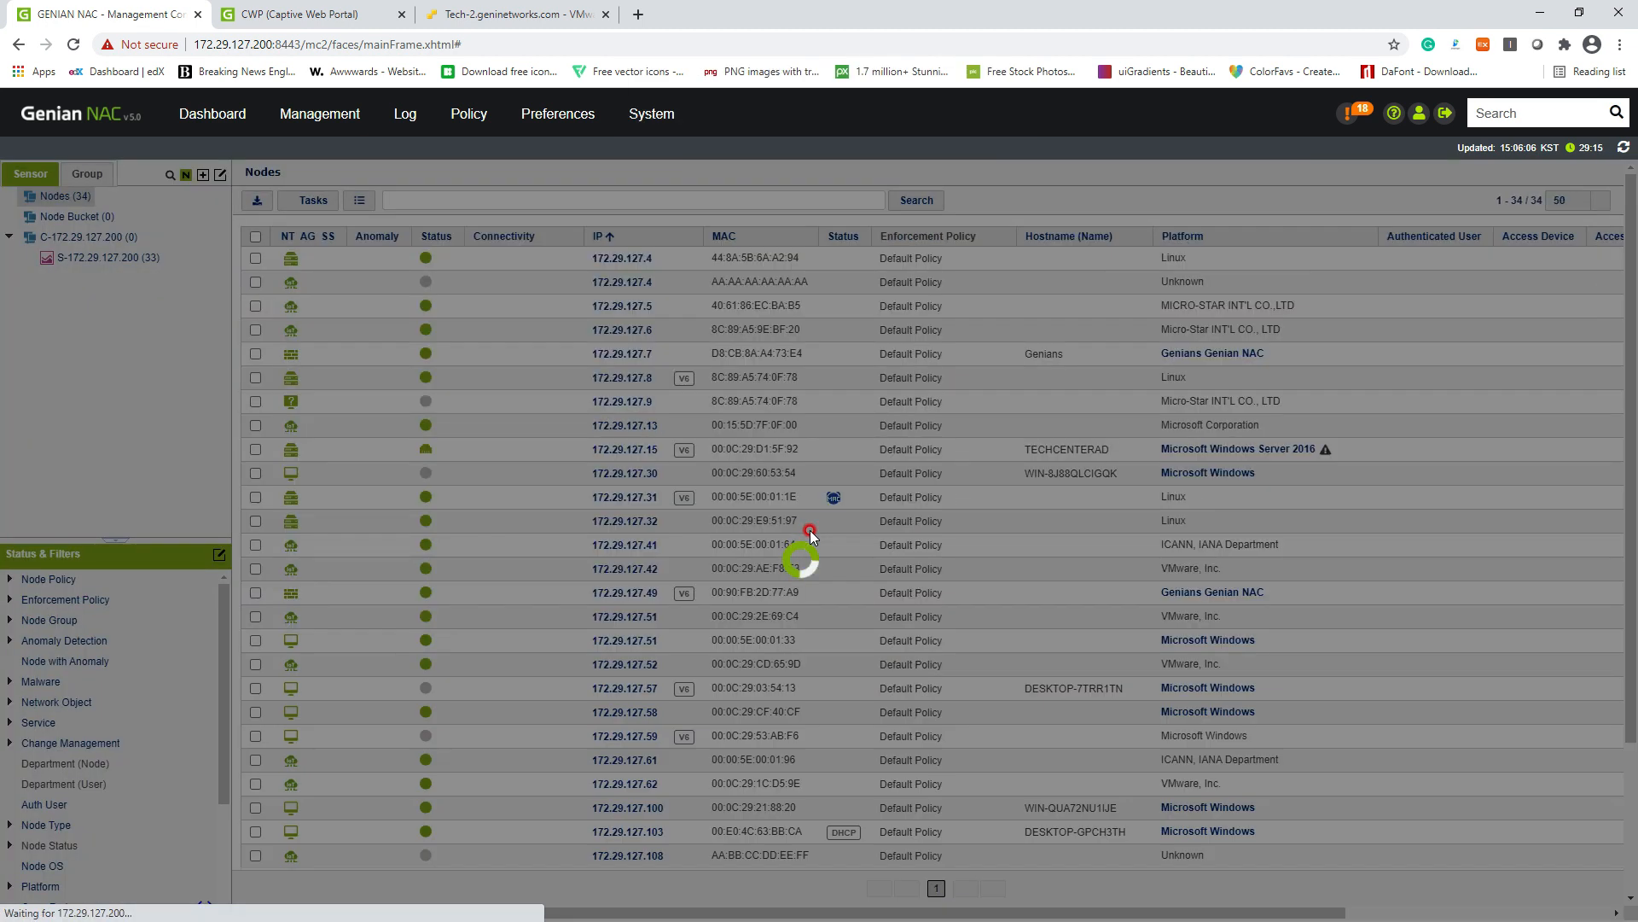
# Step: Close the captive portal tab in the VM's Edge browser
pyautogui.scroll(-3, 782, 534)
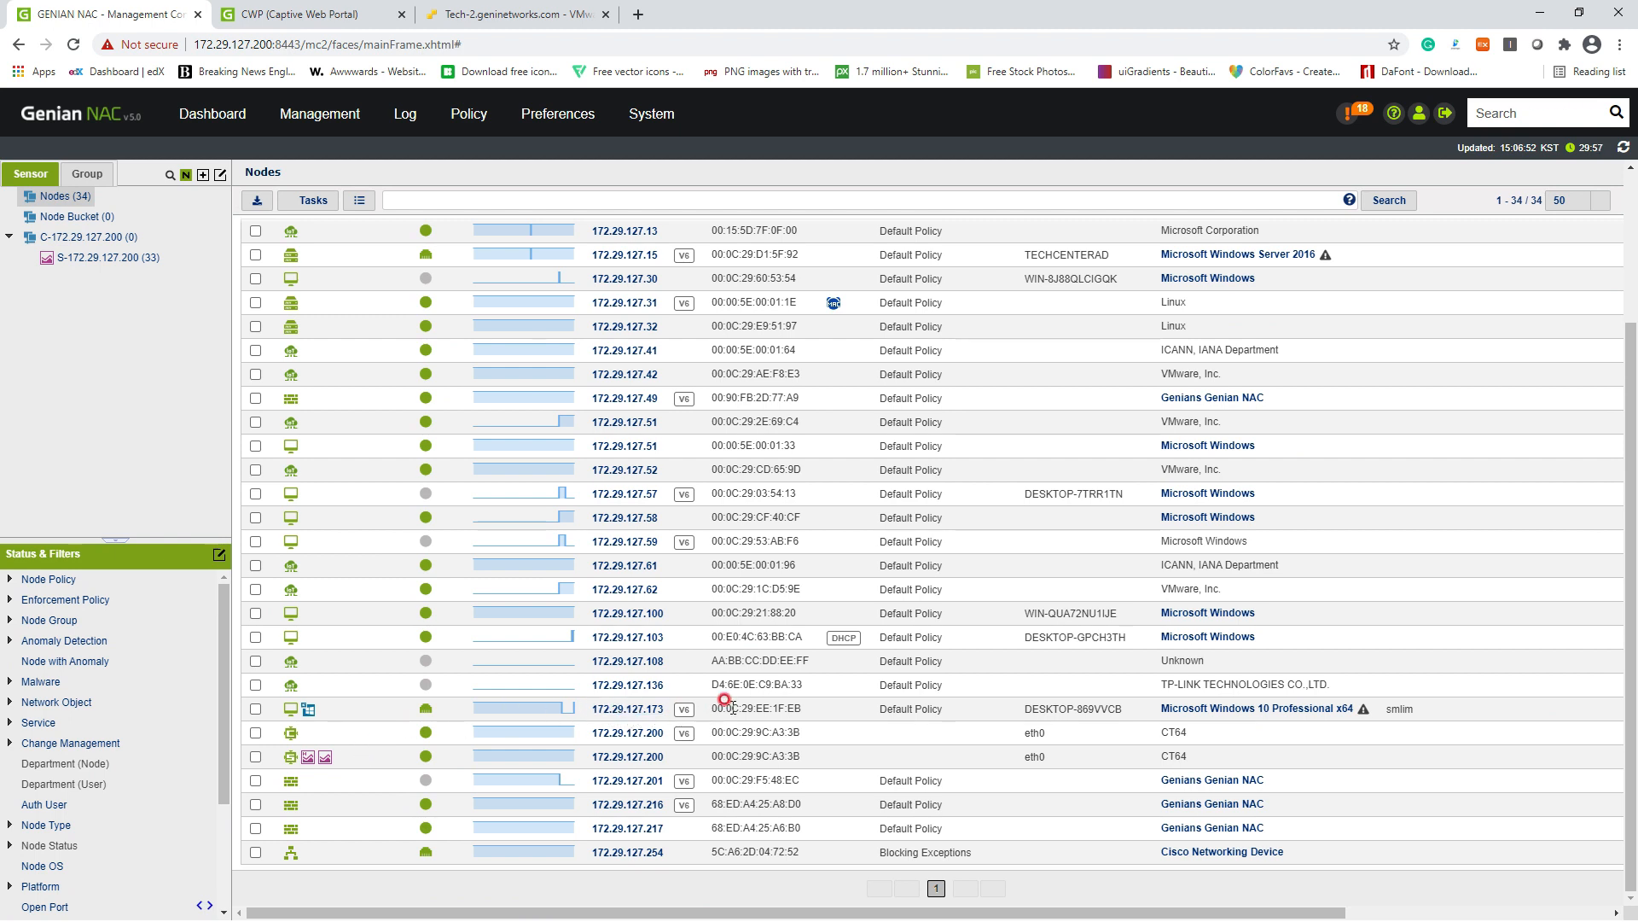
pyautogui.click(449, 26)
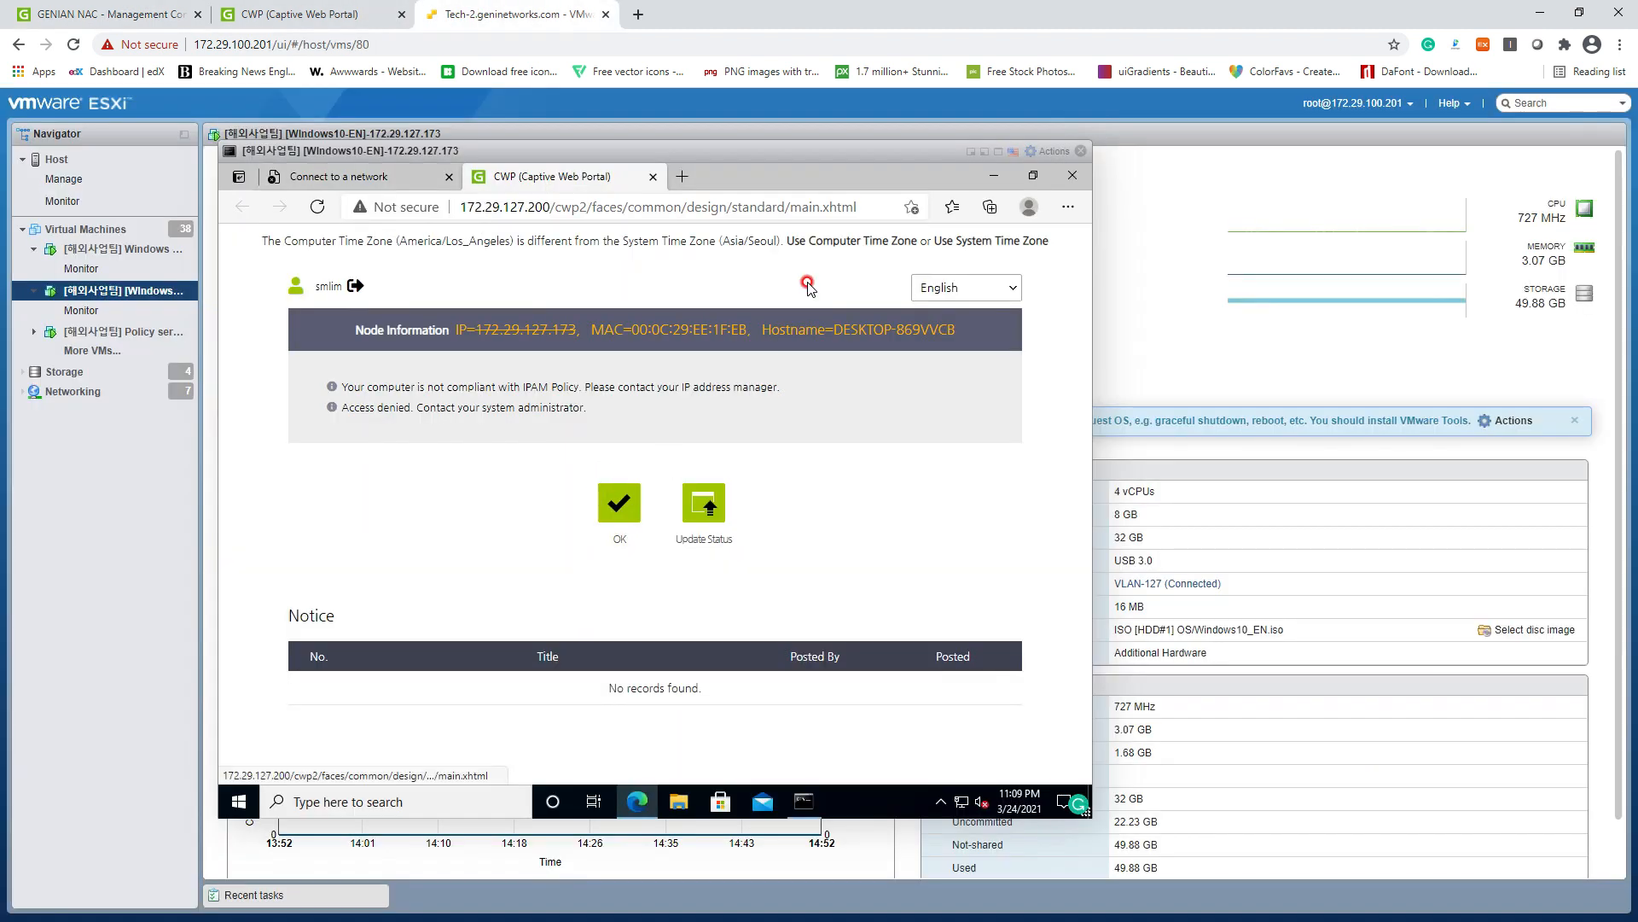
pyautogui.click(652, 177)
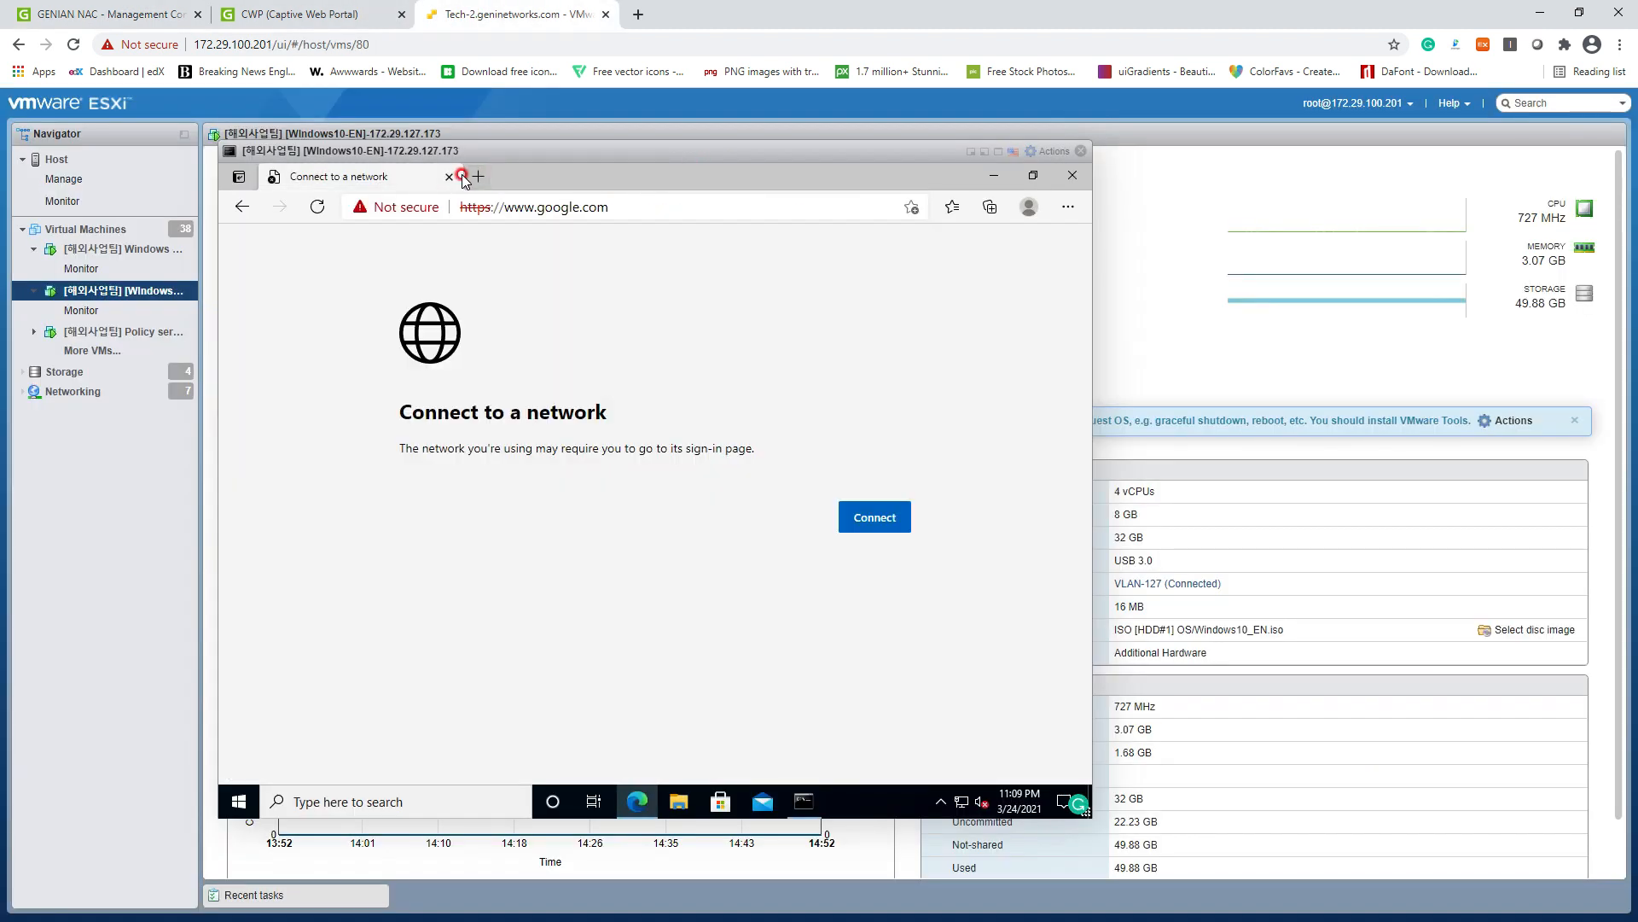
pyautogui.click(480, 177)
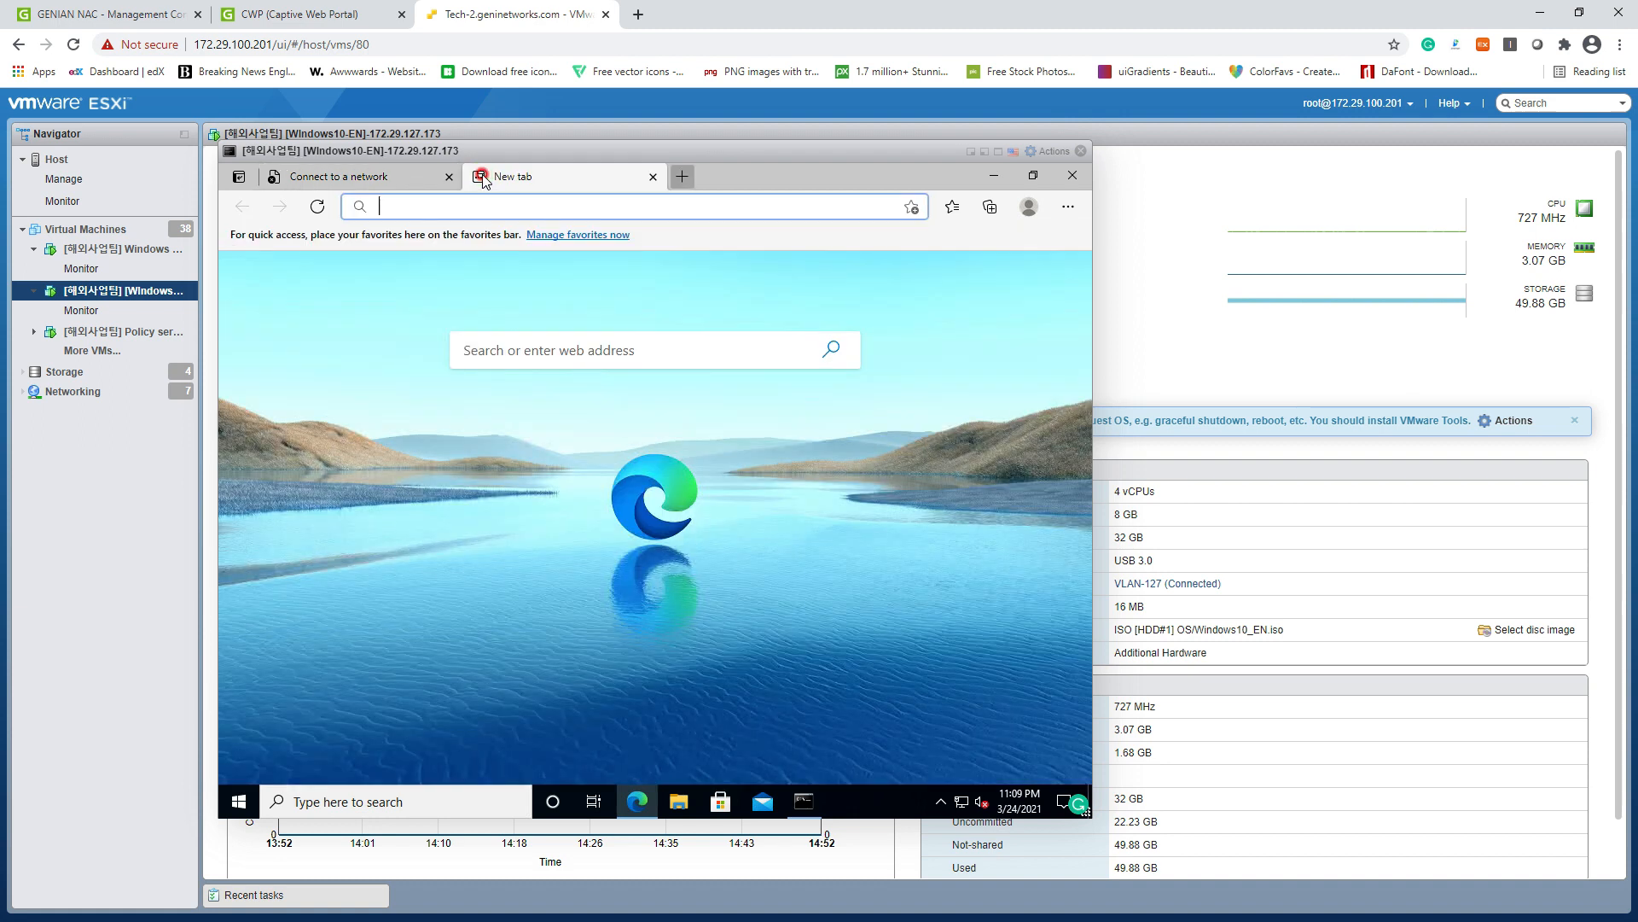
pyautogui.write('www.g')
pyautogui.press('Return')
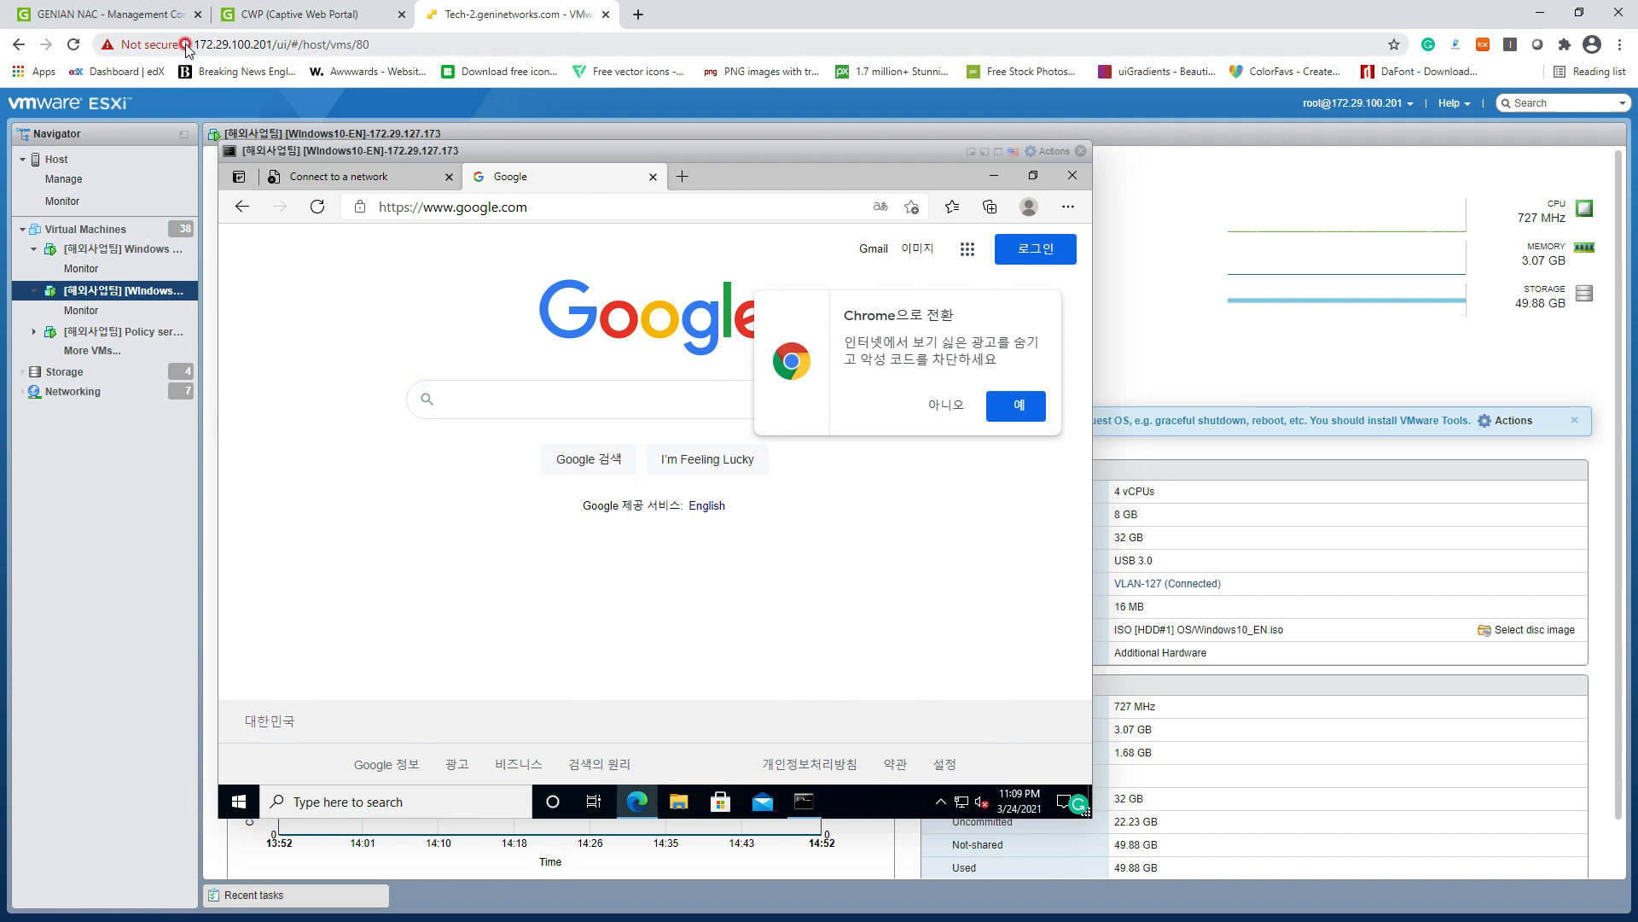
pyautogui.click(119, 14)
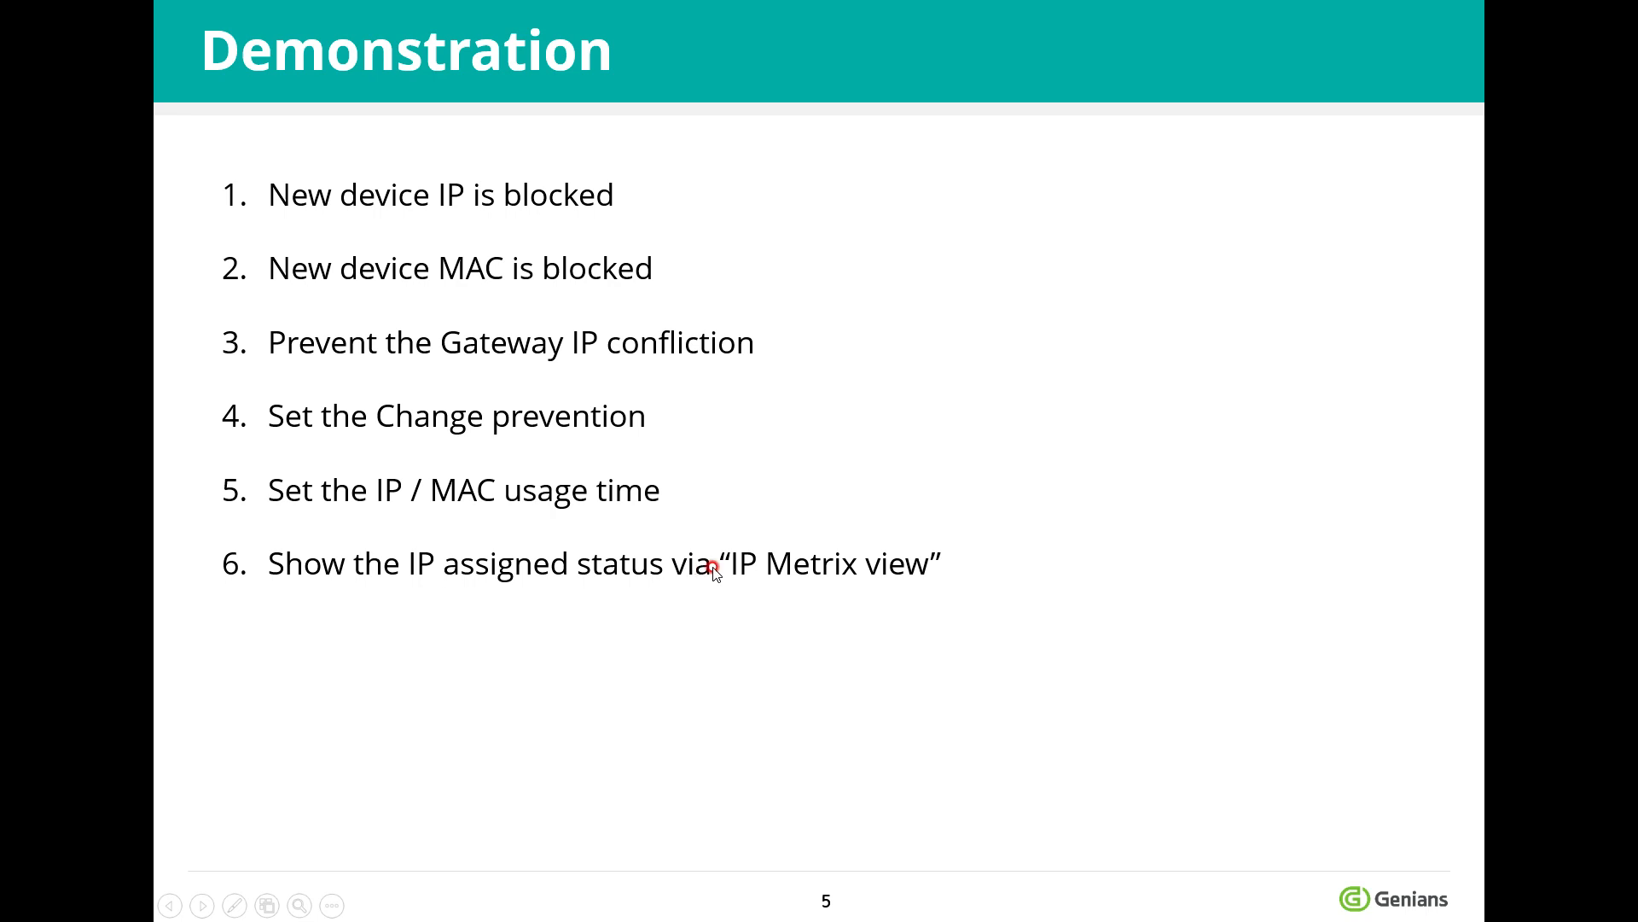
pyautogui.click(875, 563)
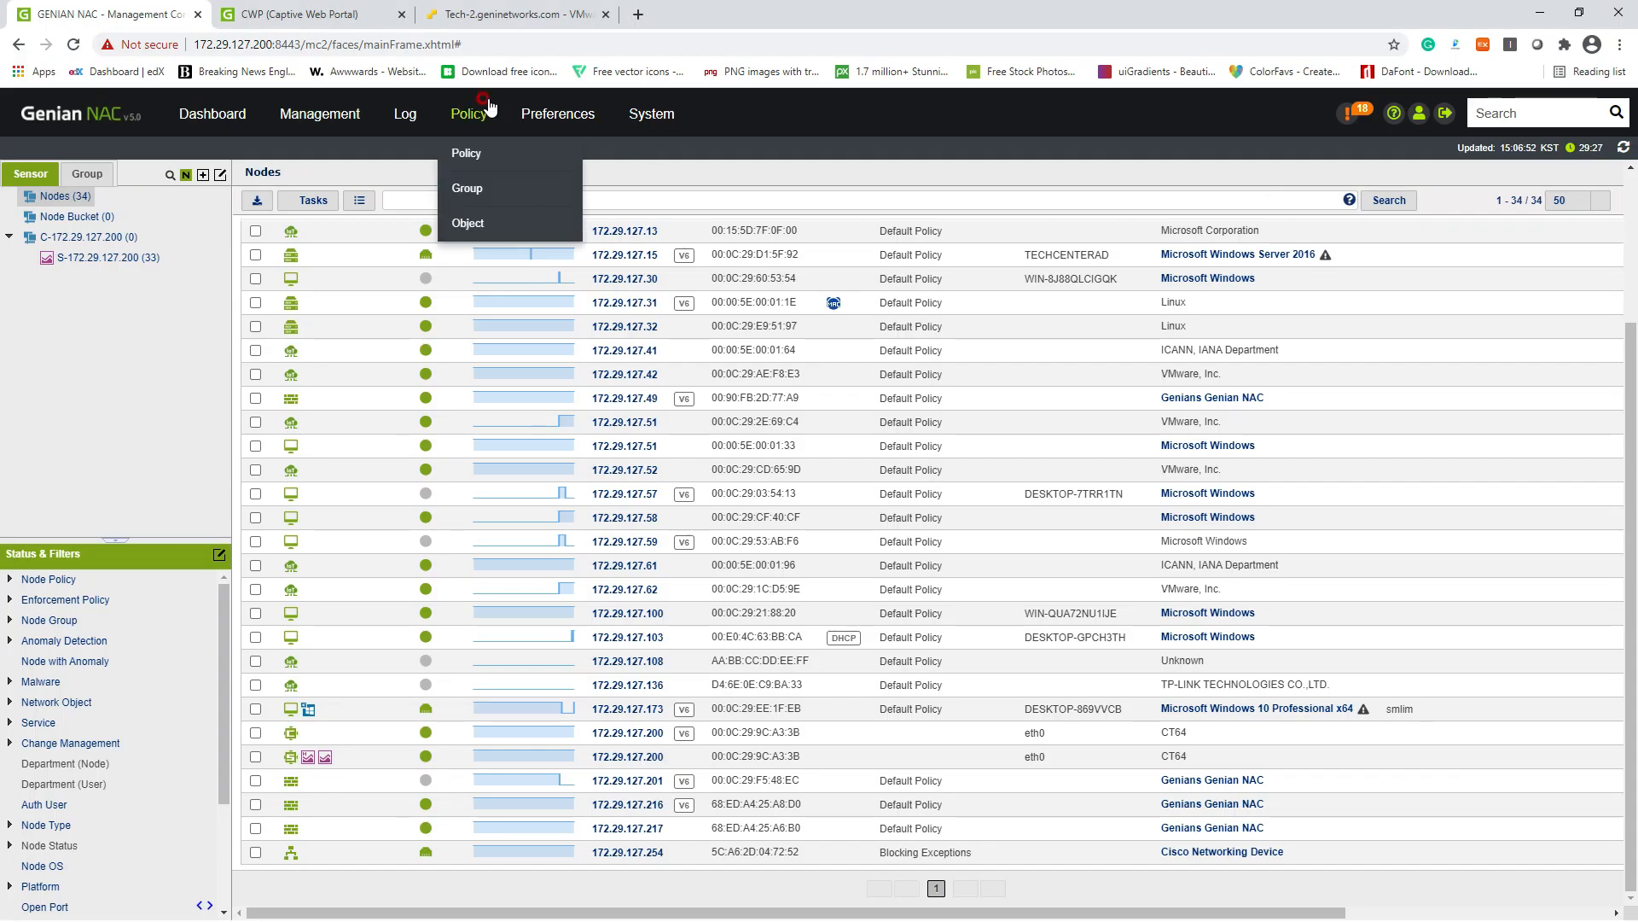
# Step: Show sensor S-172.29.127.200's IP address grid under Management > IP Address and select address 18
pyautogui.moveTo(317, 120)
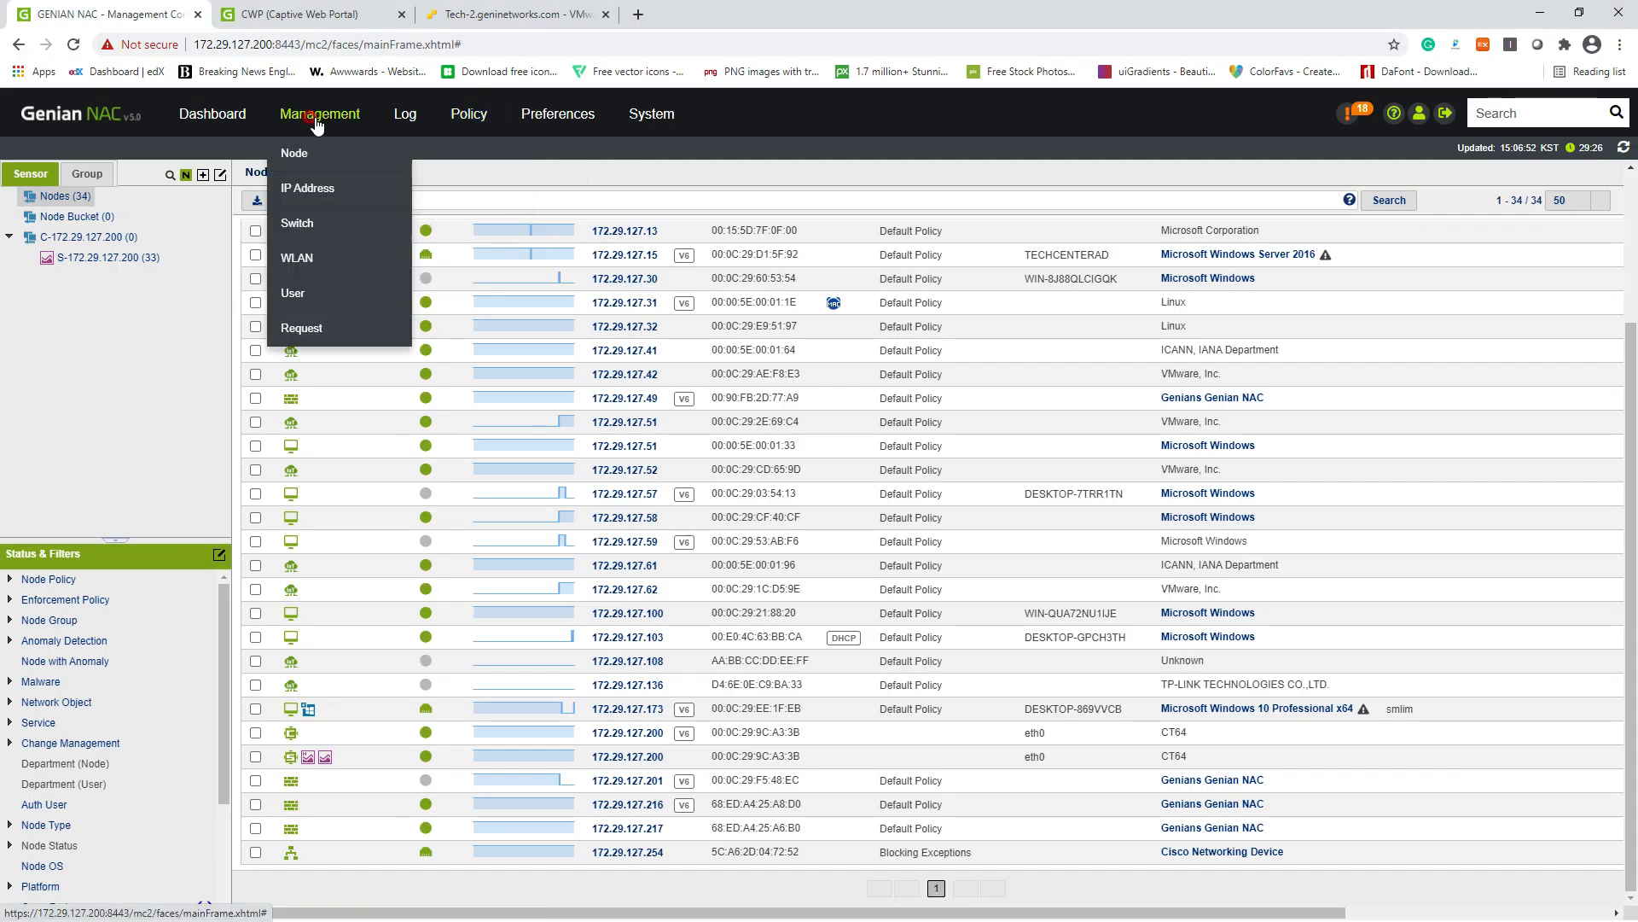
pyautogui.click(305, 190)
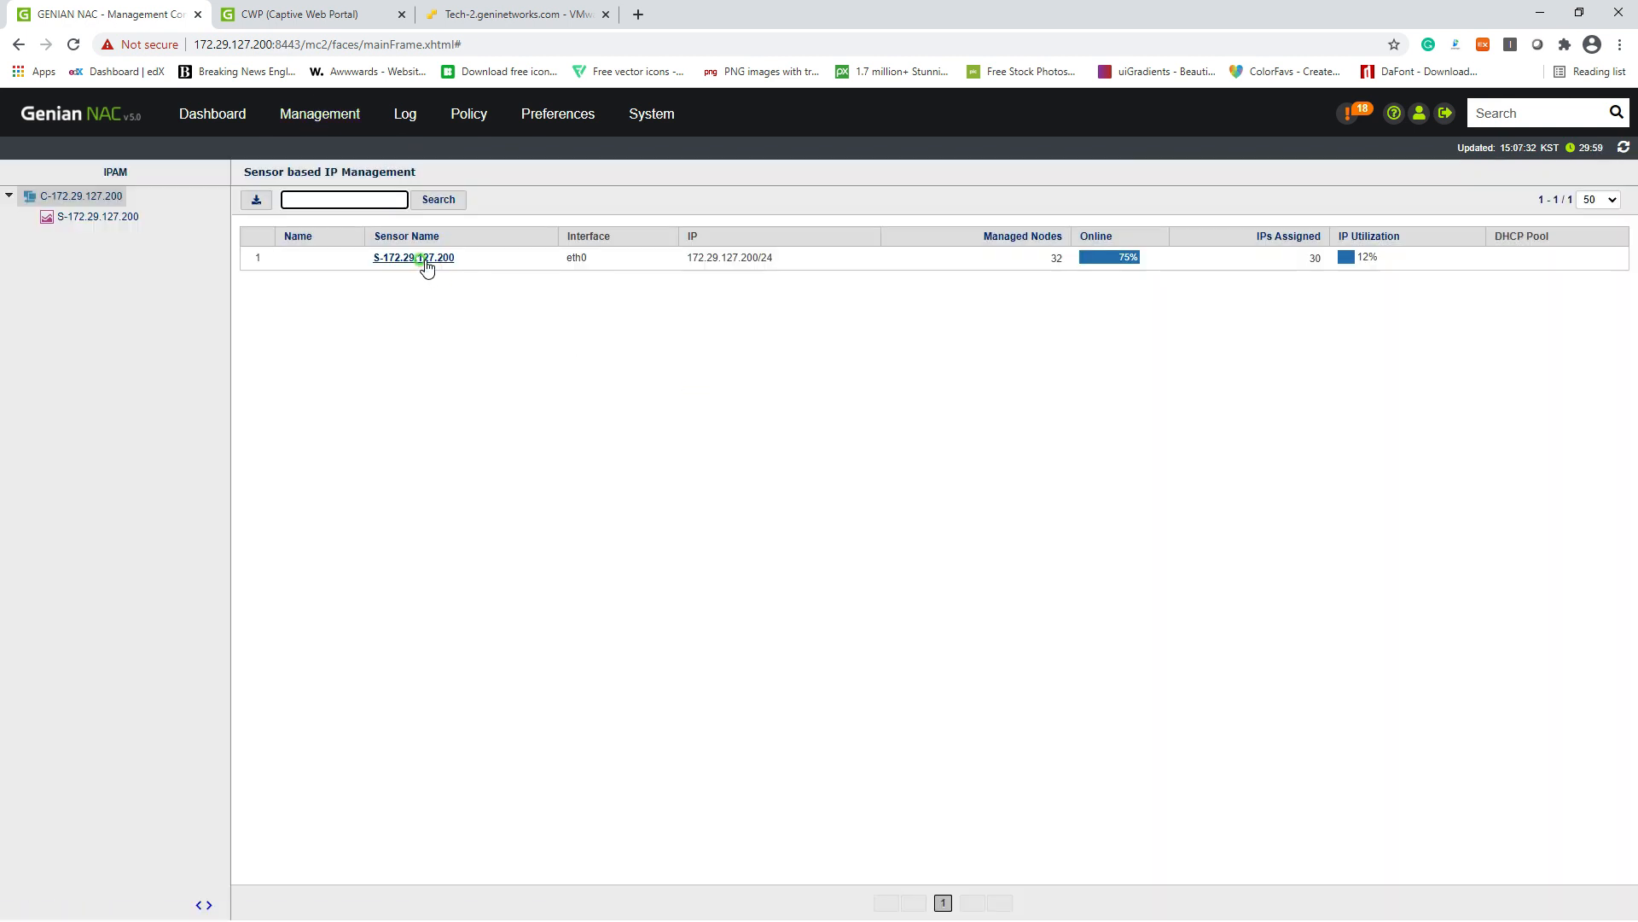
pyautogui.click(425, 259)
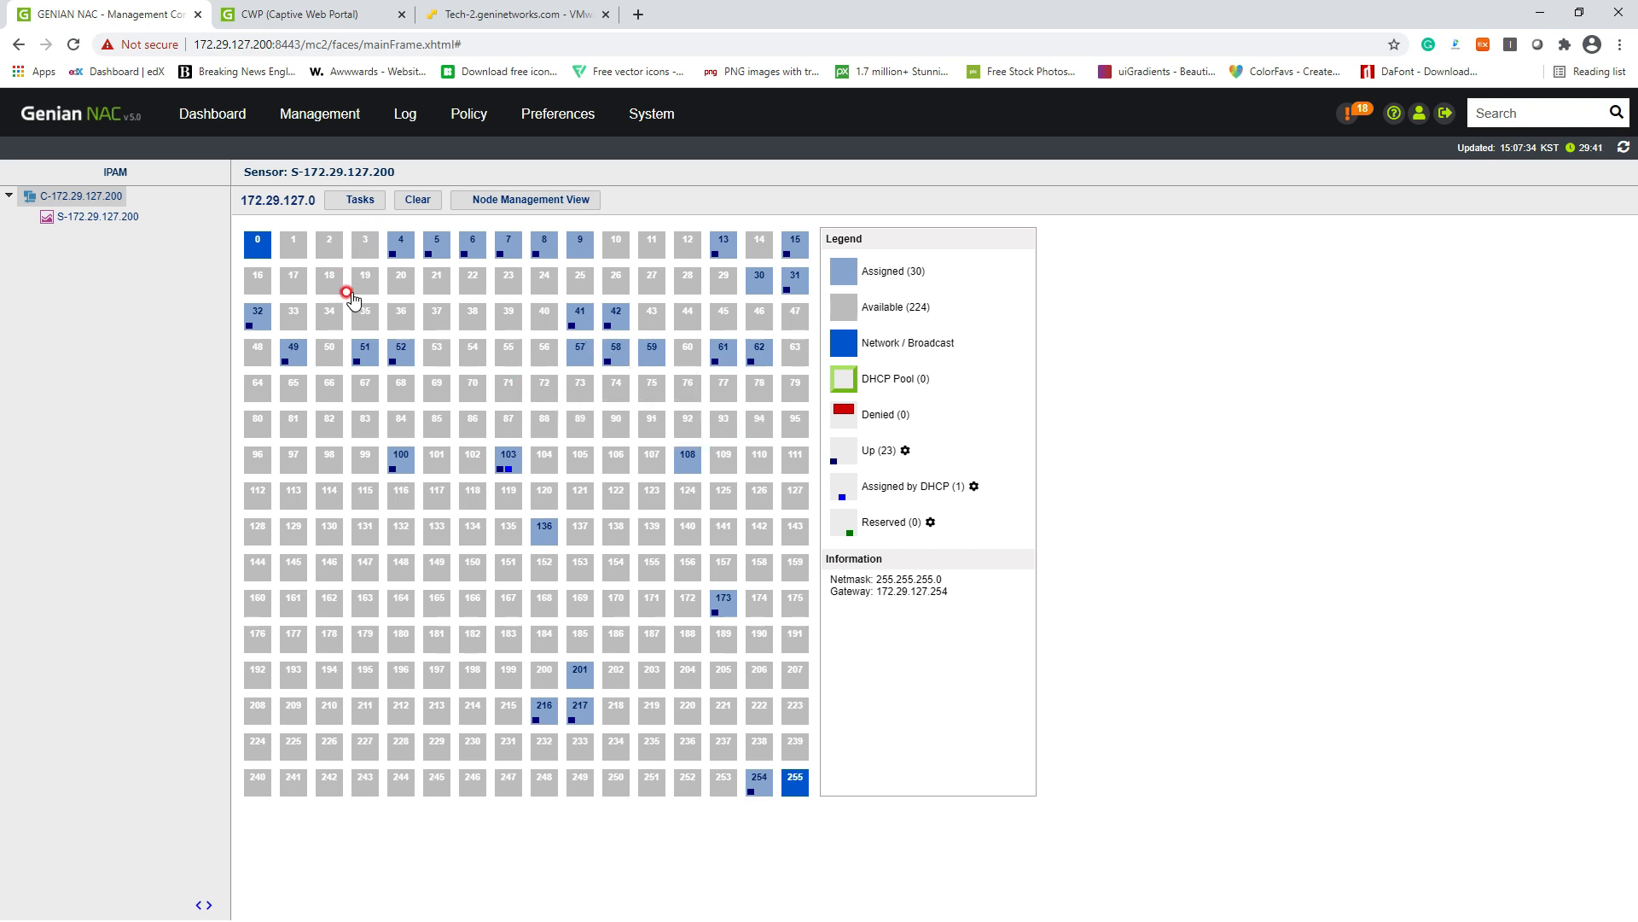
pyautogui.click(329, 281)
# Step: Inspect the IP address Tasks menu without acting, then open System > System
pyautogui.click(359, 200)
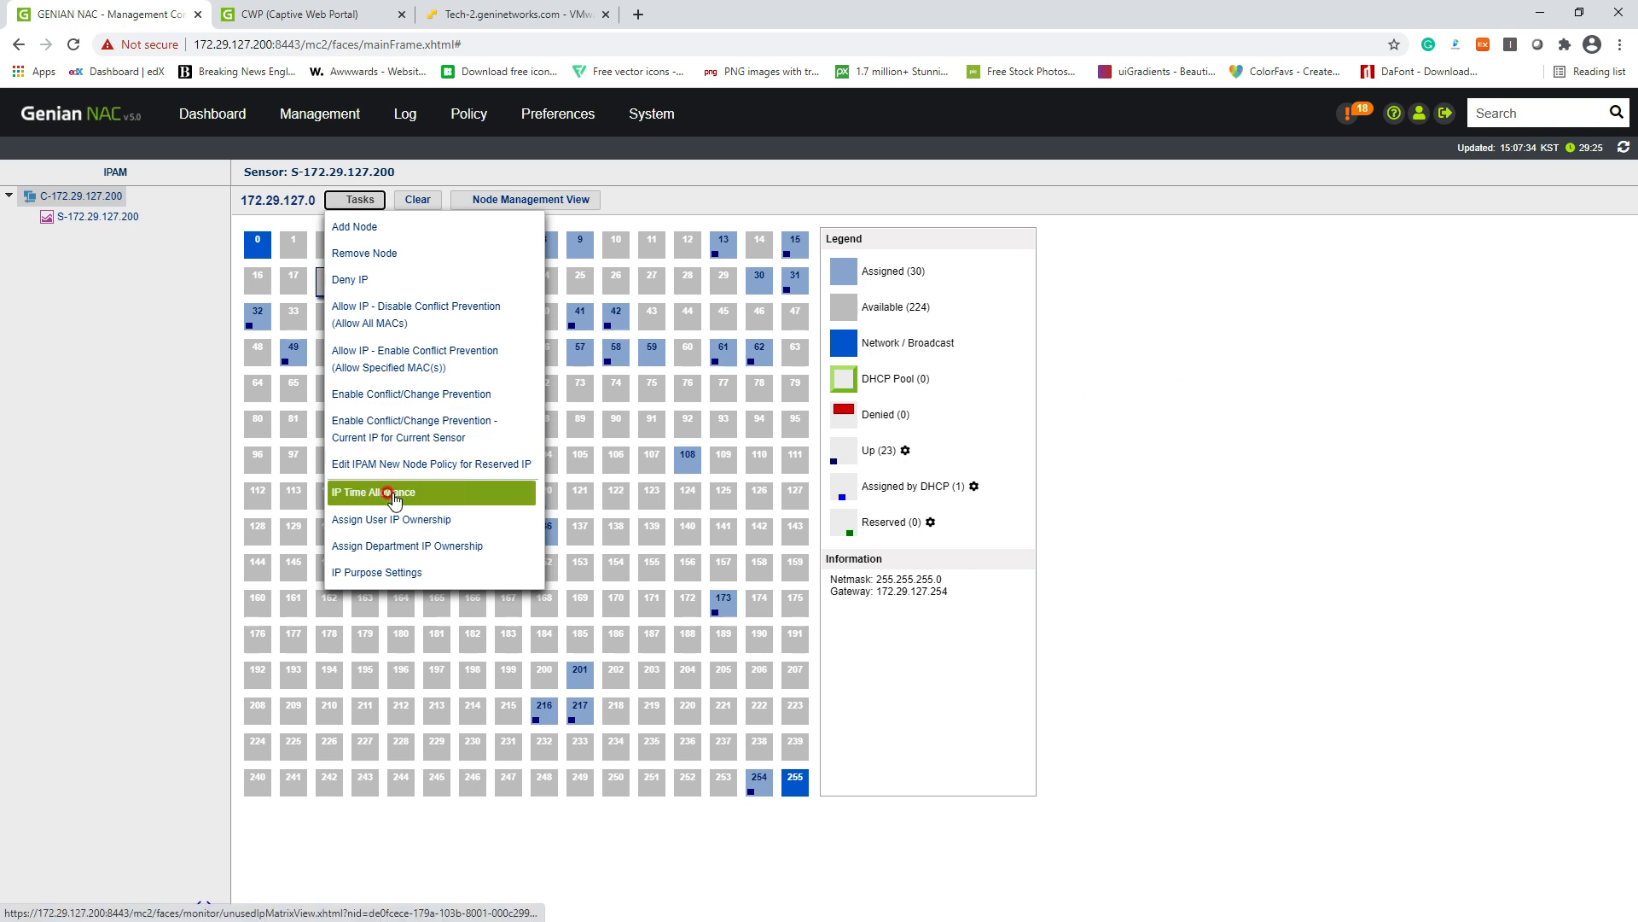
pyautogui.click(1212, 365)
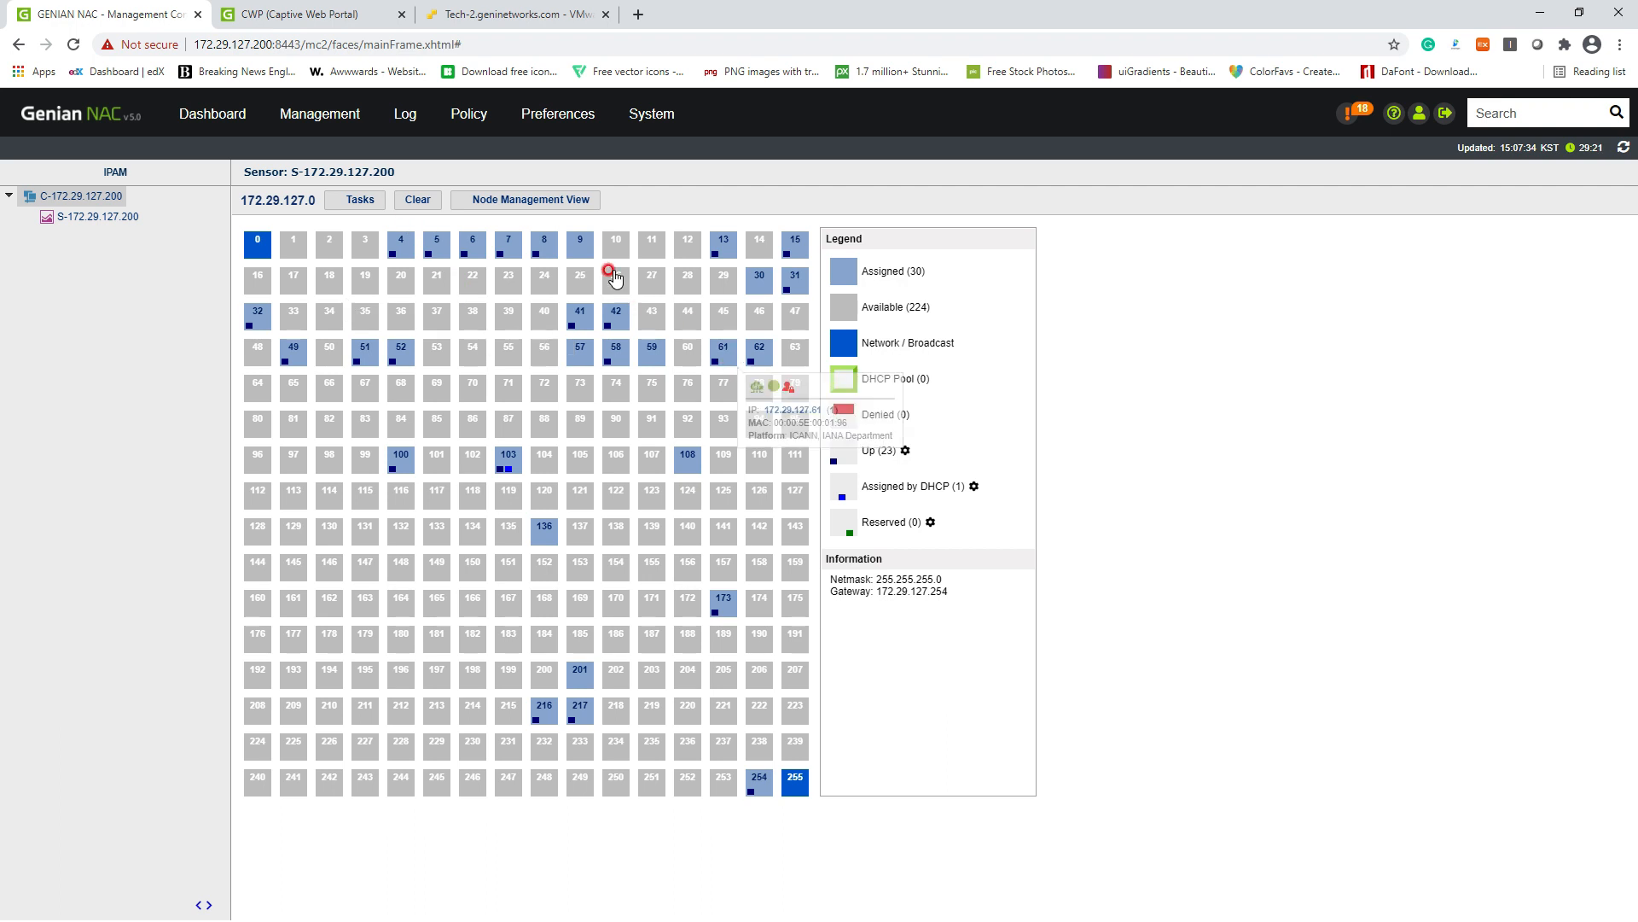
pyautogui.click(576, 134)
pyautogui.click(649, 137)
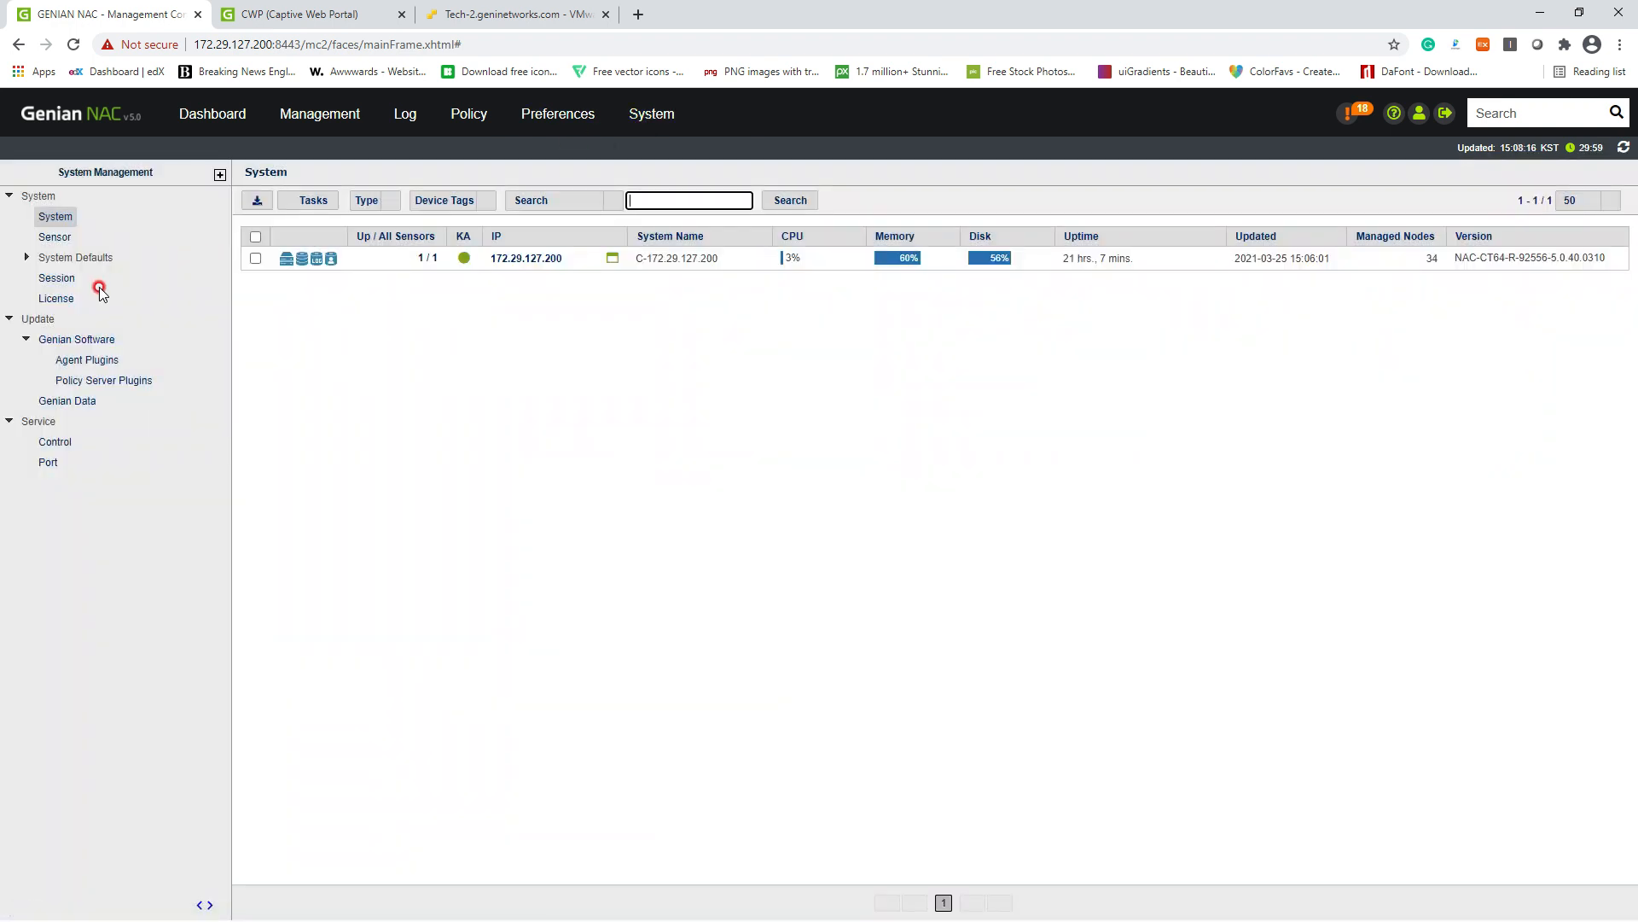
# Step: Open Edit Sensor Settings for 172.29.127.200 and scroll down to the DHCP Service options
pyautogui.click(68, 237)
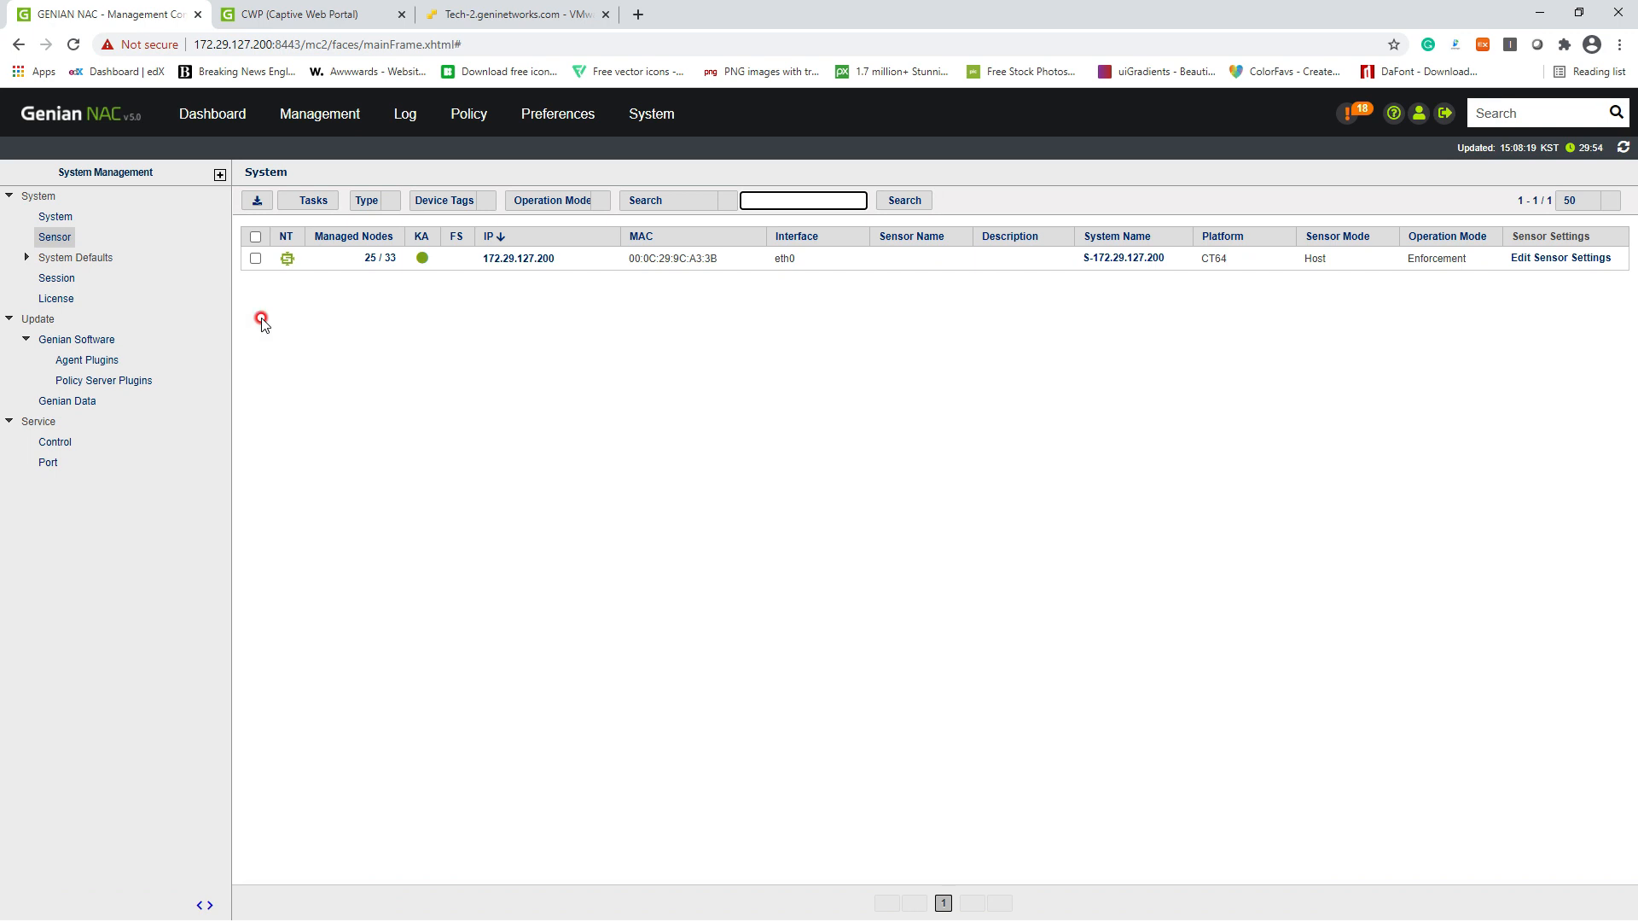
pyautogui.click(642, 128)
pyautogui.click(1535, 259)
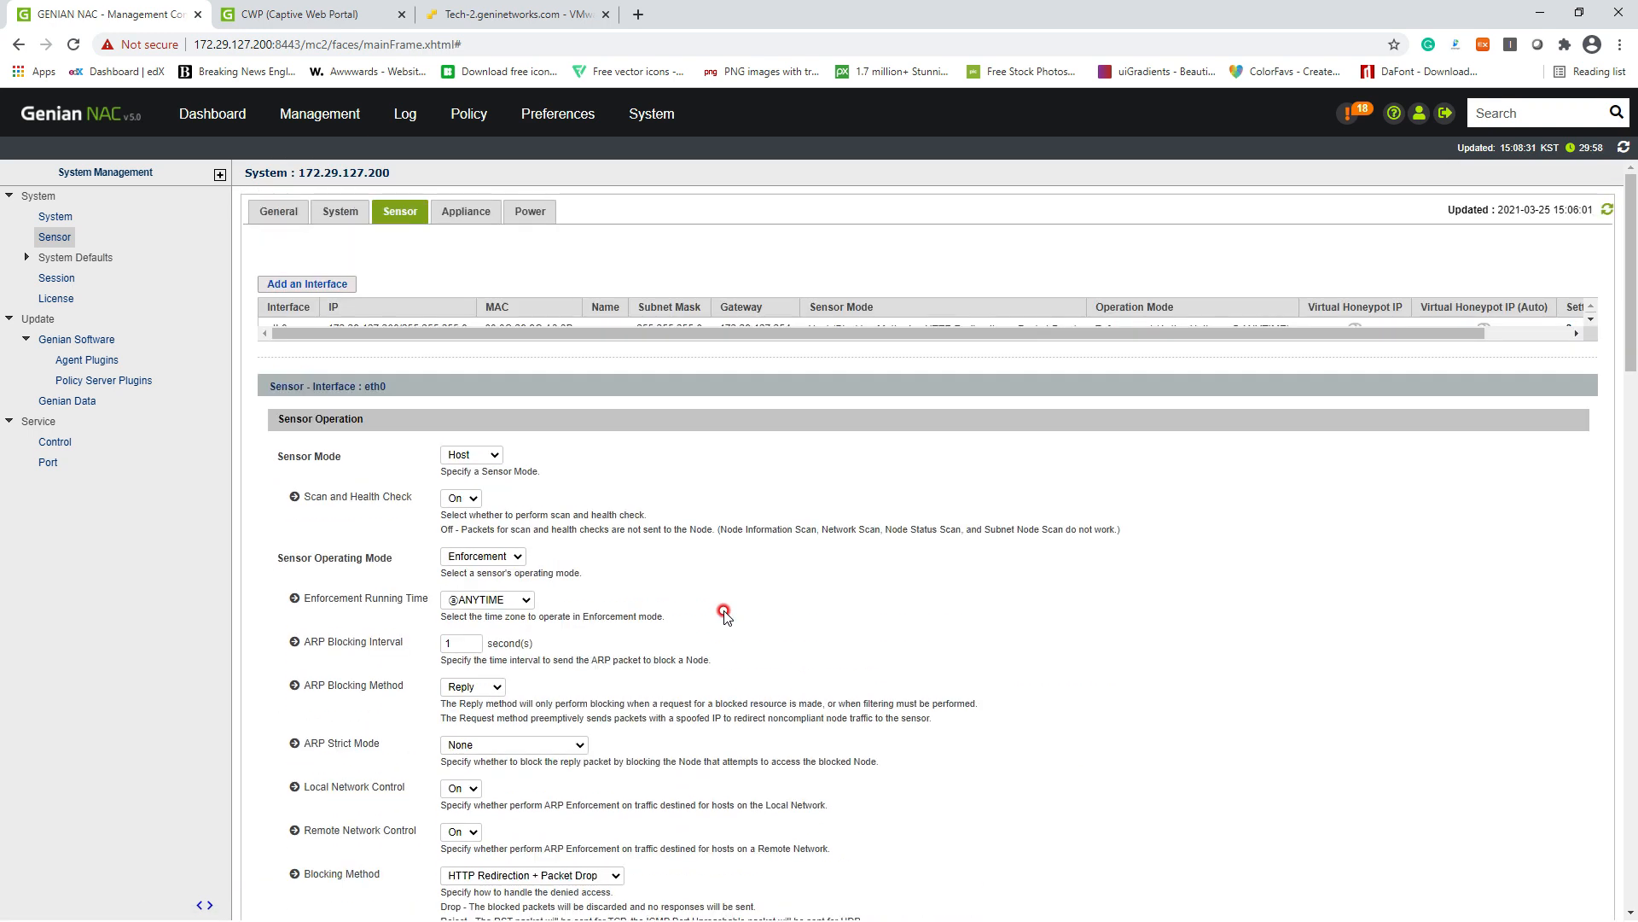
pyautogui.scroll(-4, 724, 612)
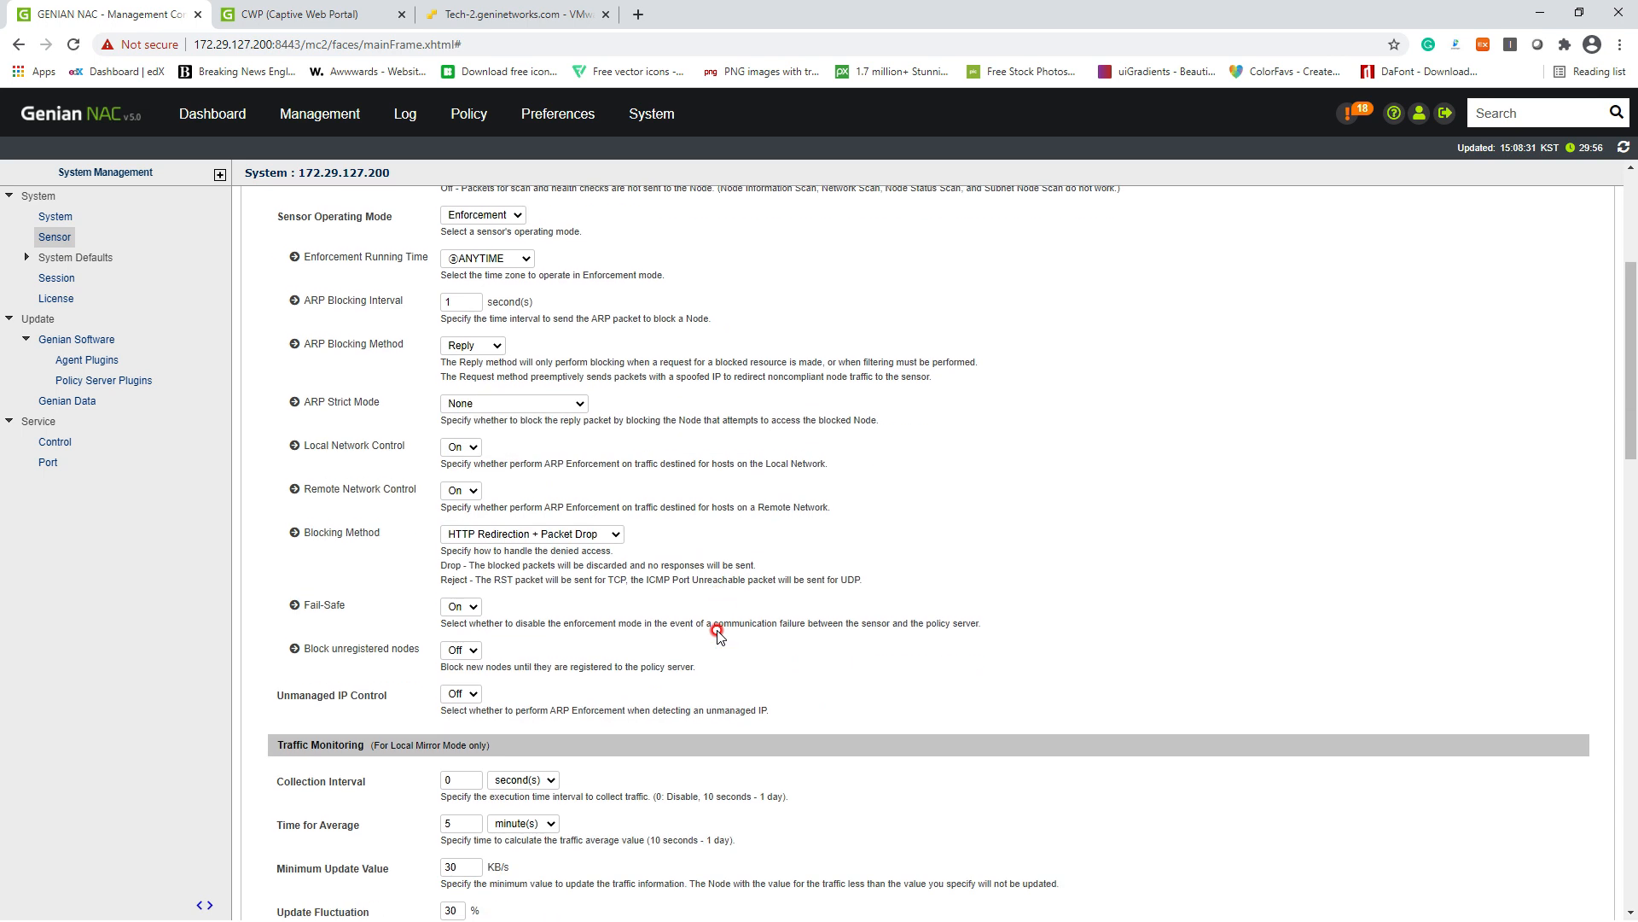
pyautogui.scroll(-1, 717, 635)
pyautogui.scroll(-1, 648, 661)
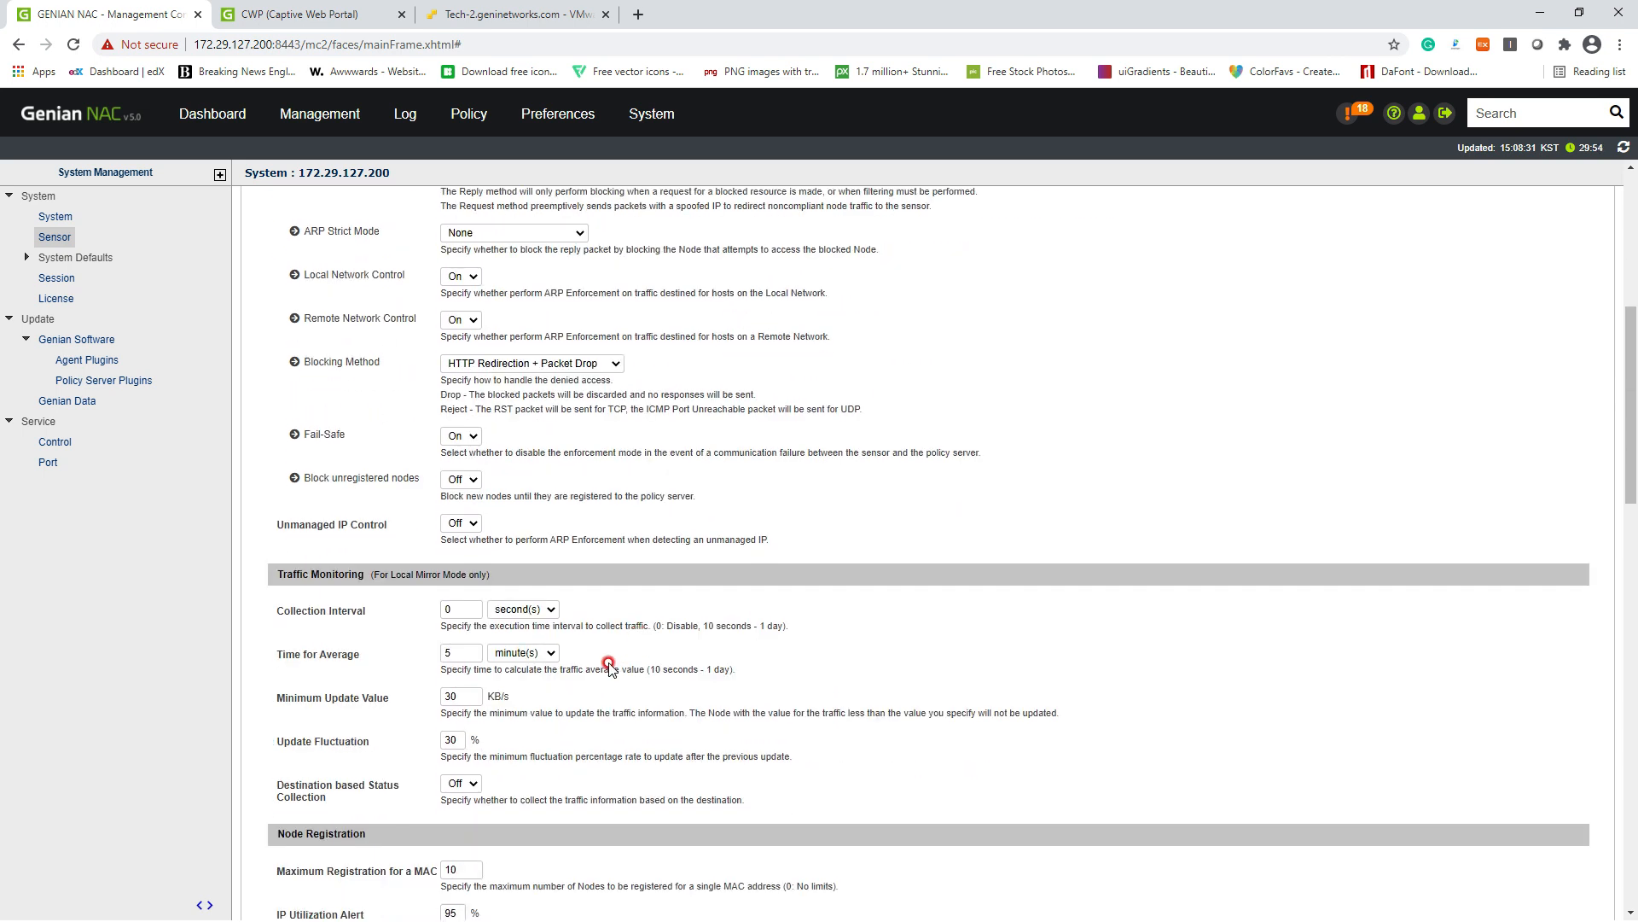
pyautogui.scroll(-2, 606, 668)
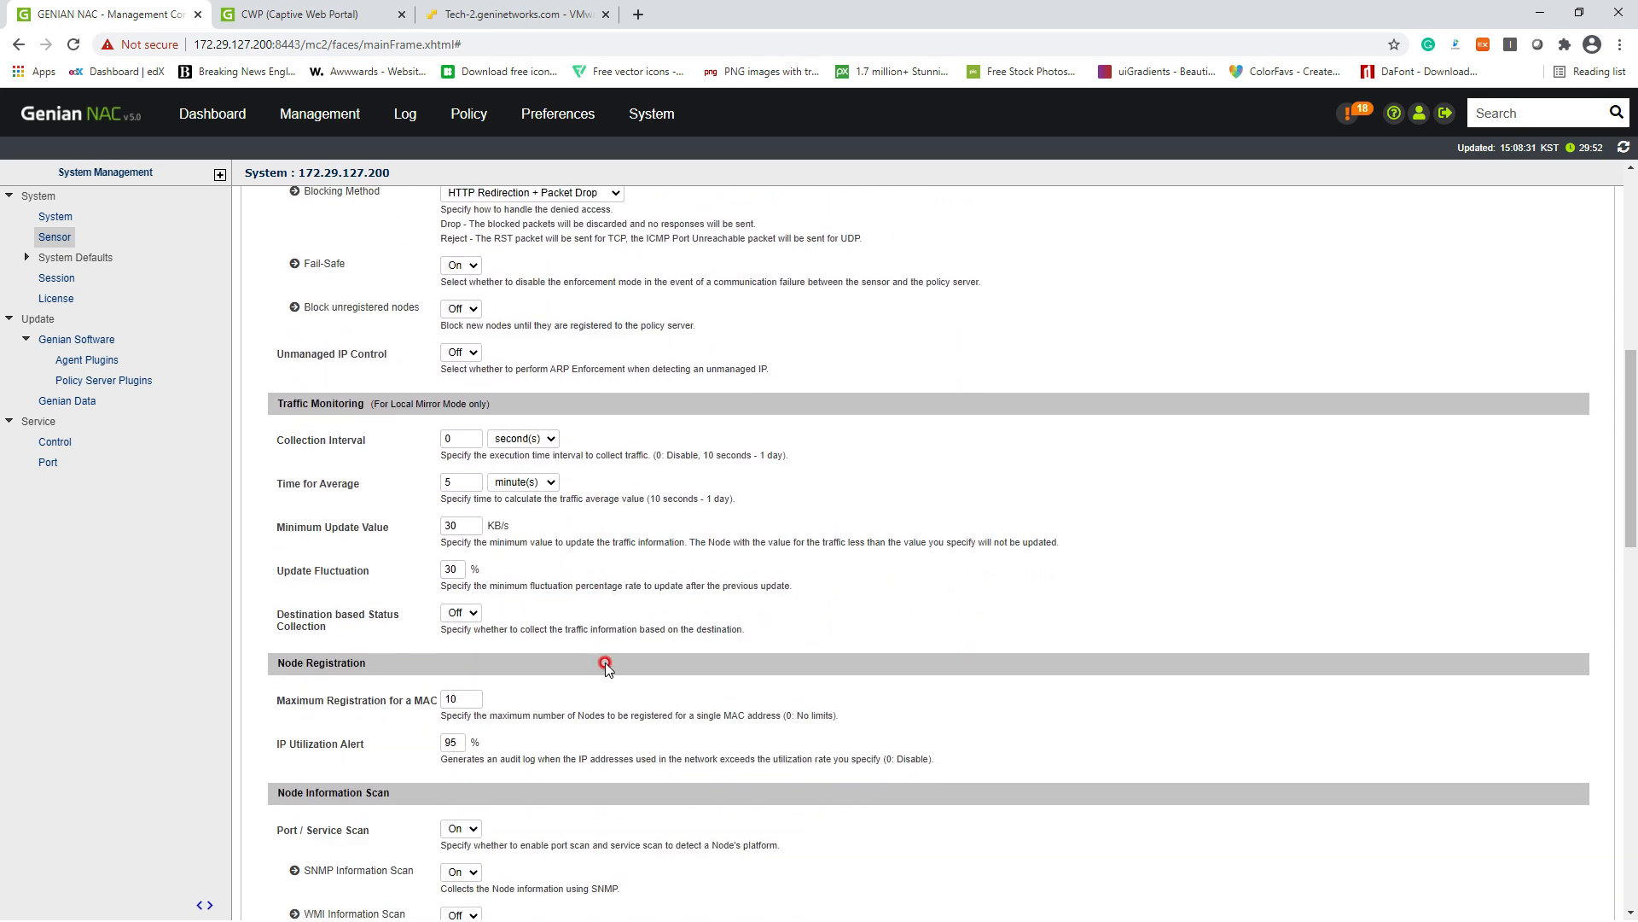
pyautogui.scroll(2, 606, 666)
pyautogui.scroll(5, 597, 657)
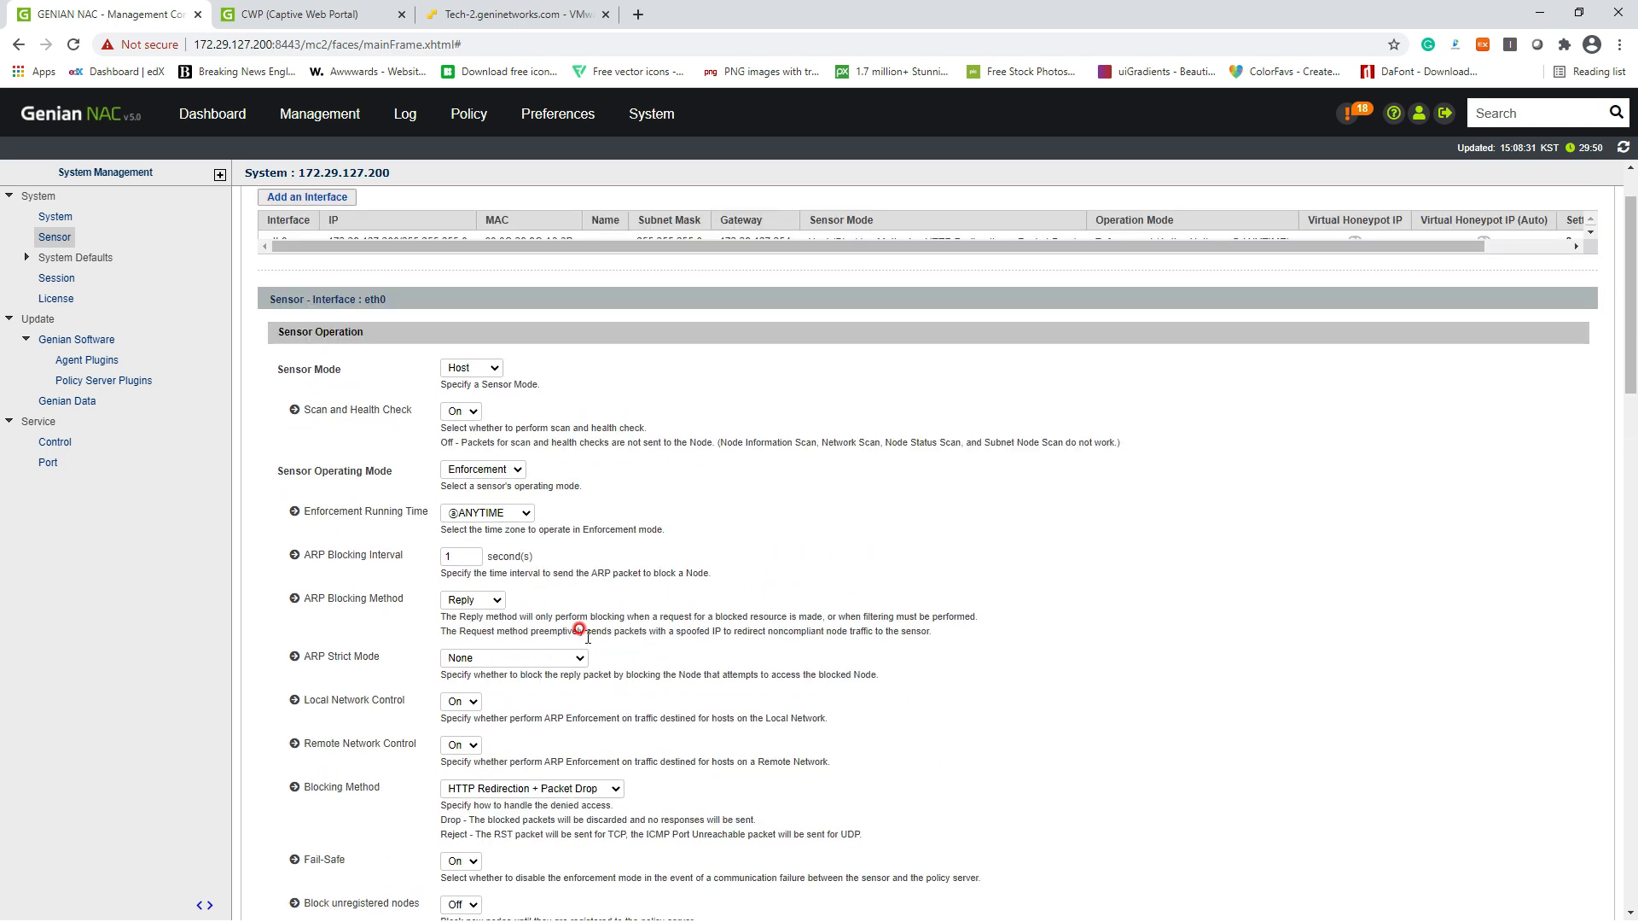
pyautogui.scroll(-10, 517, 542)
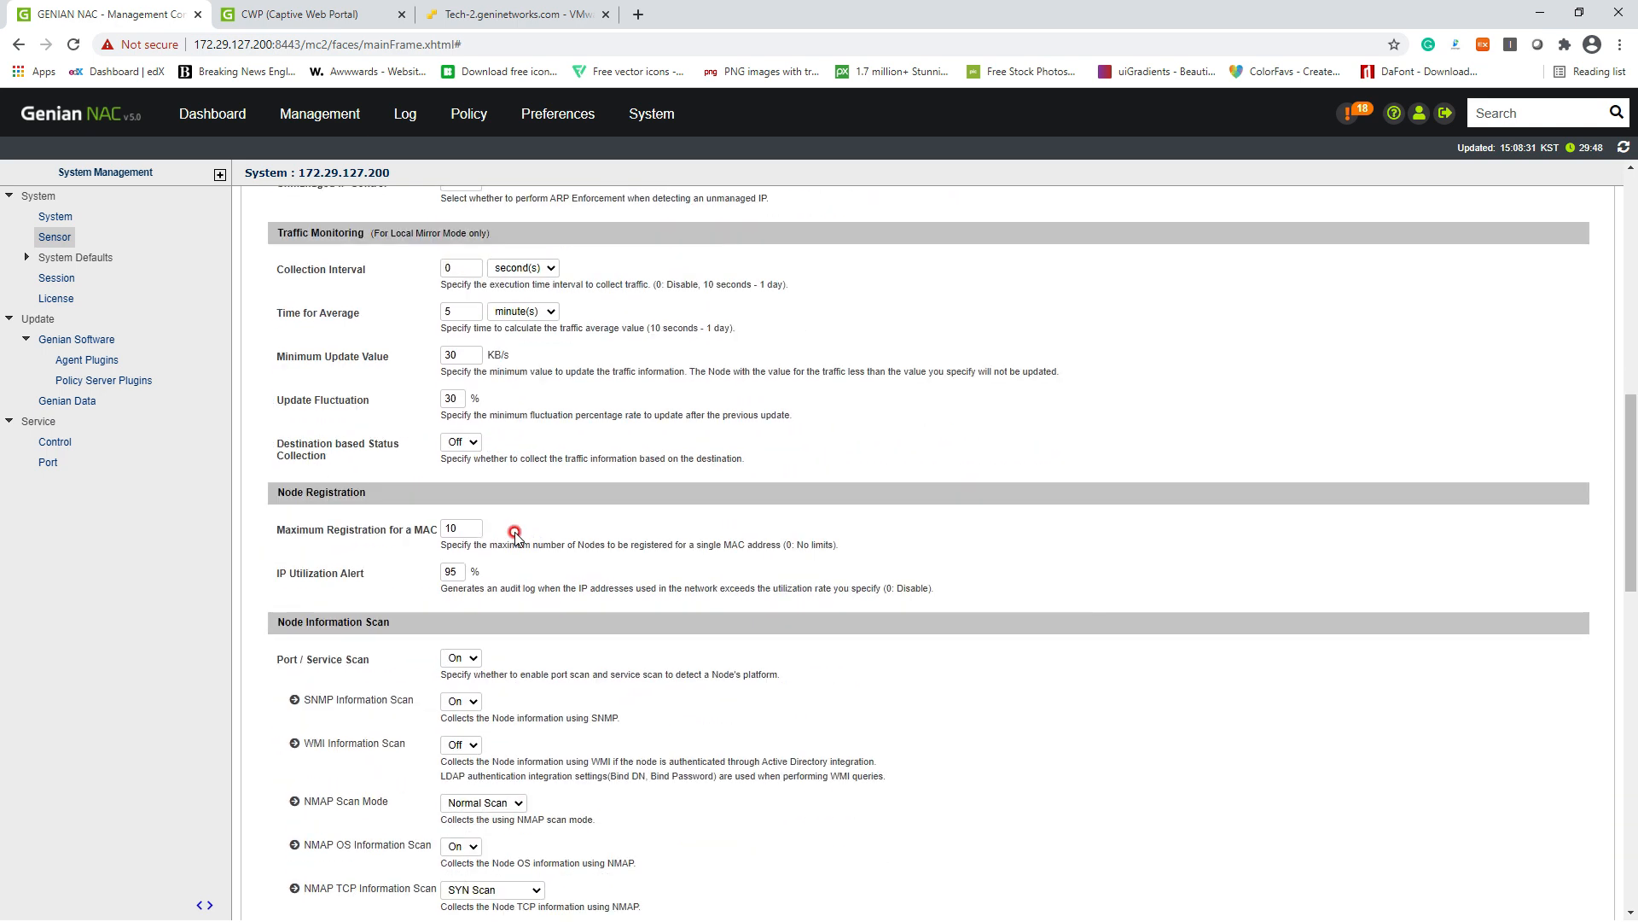
pyautogui.scroll(-8, 514, 534)
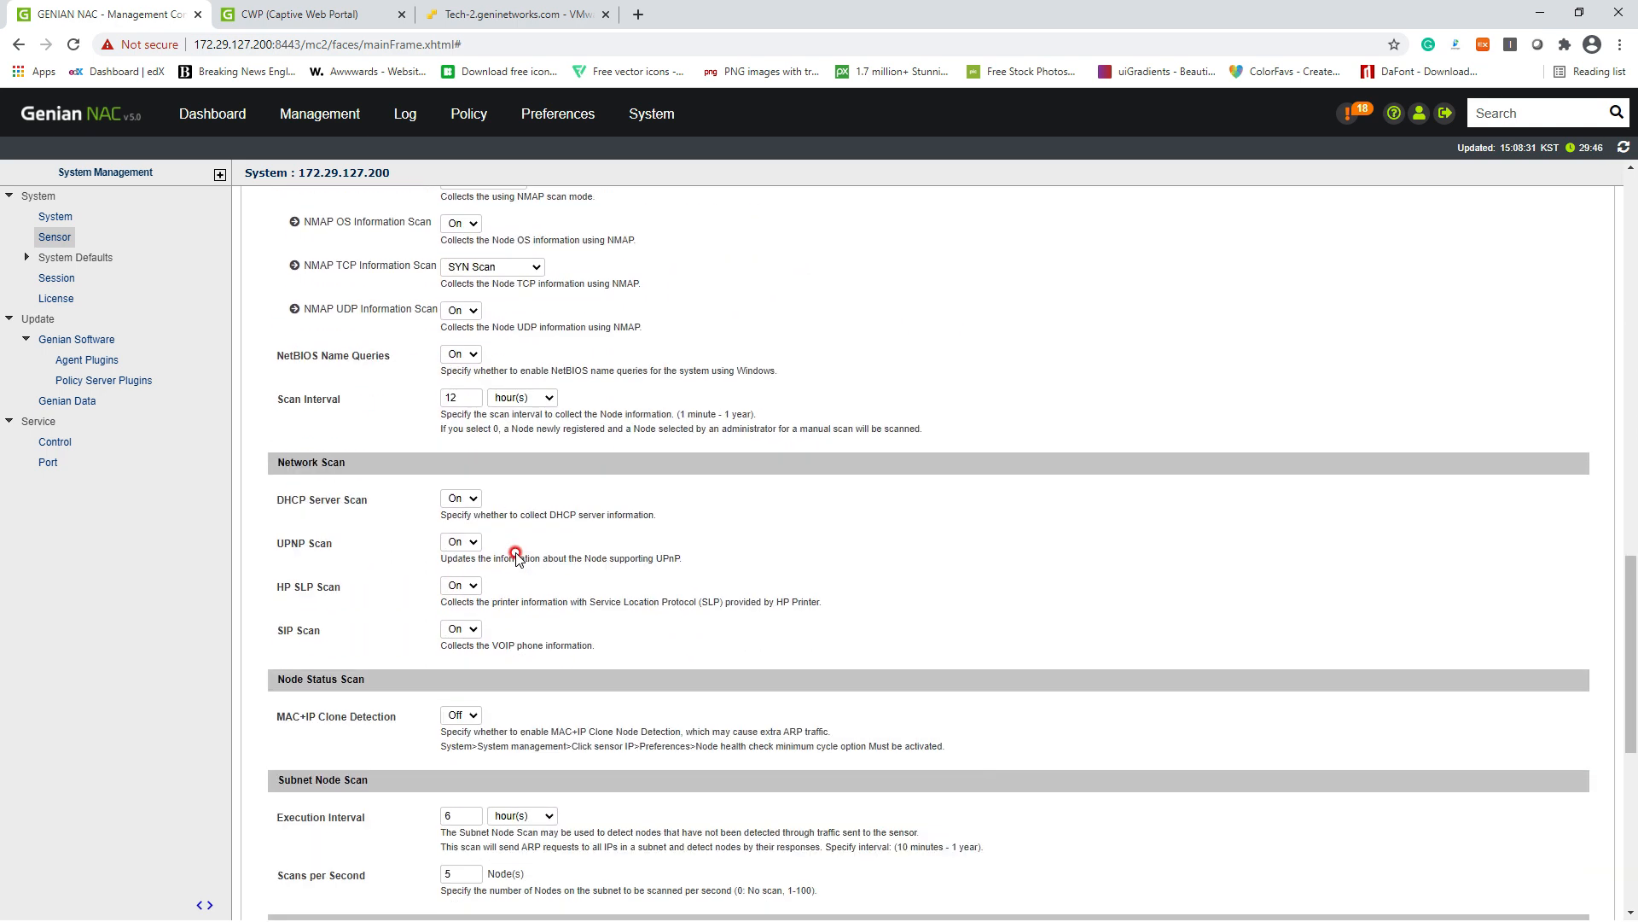
pyautogui.scroll(-4, 517, 554)
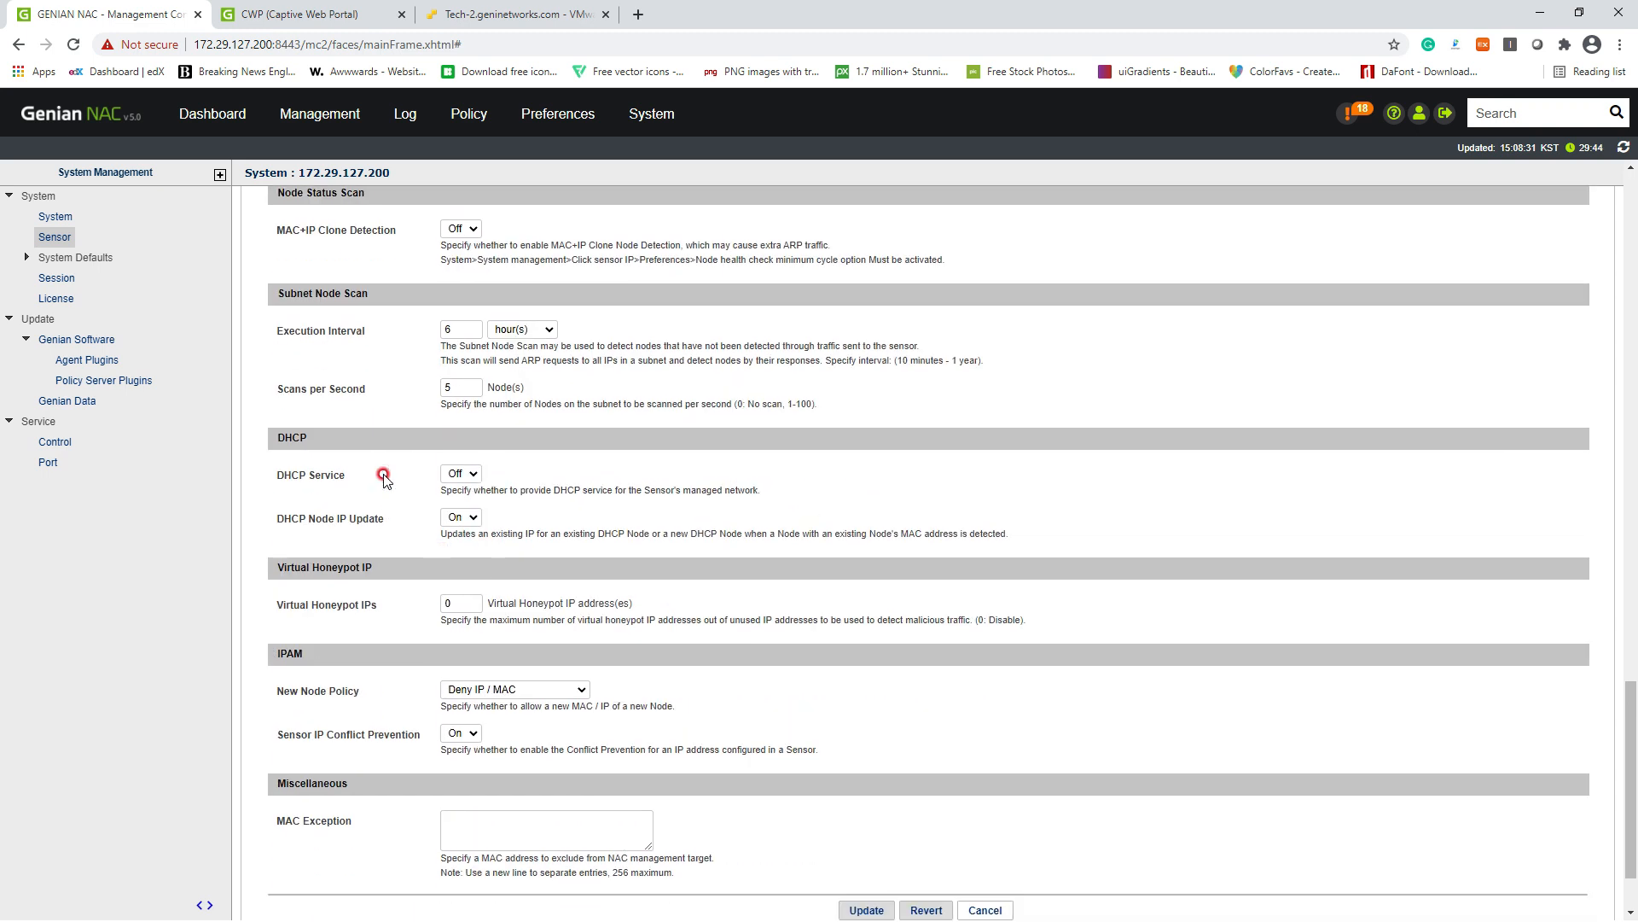
pyautogui.click(456, 476)
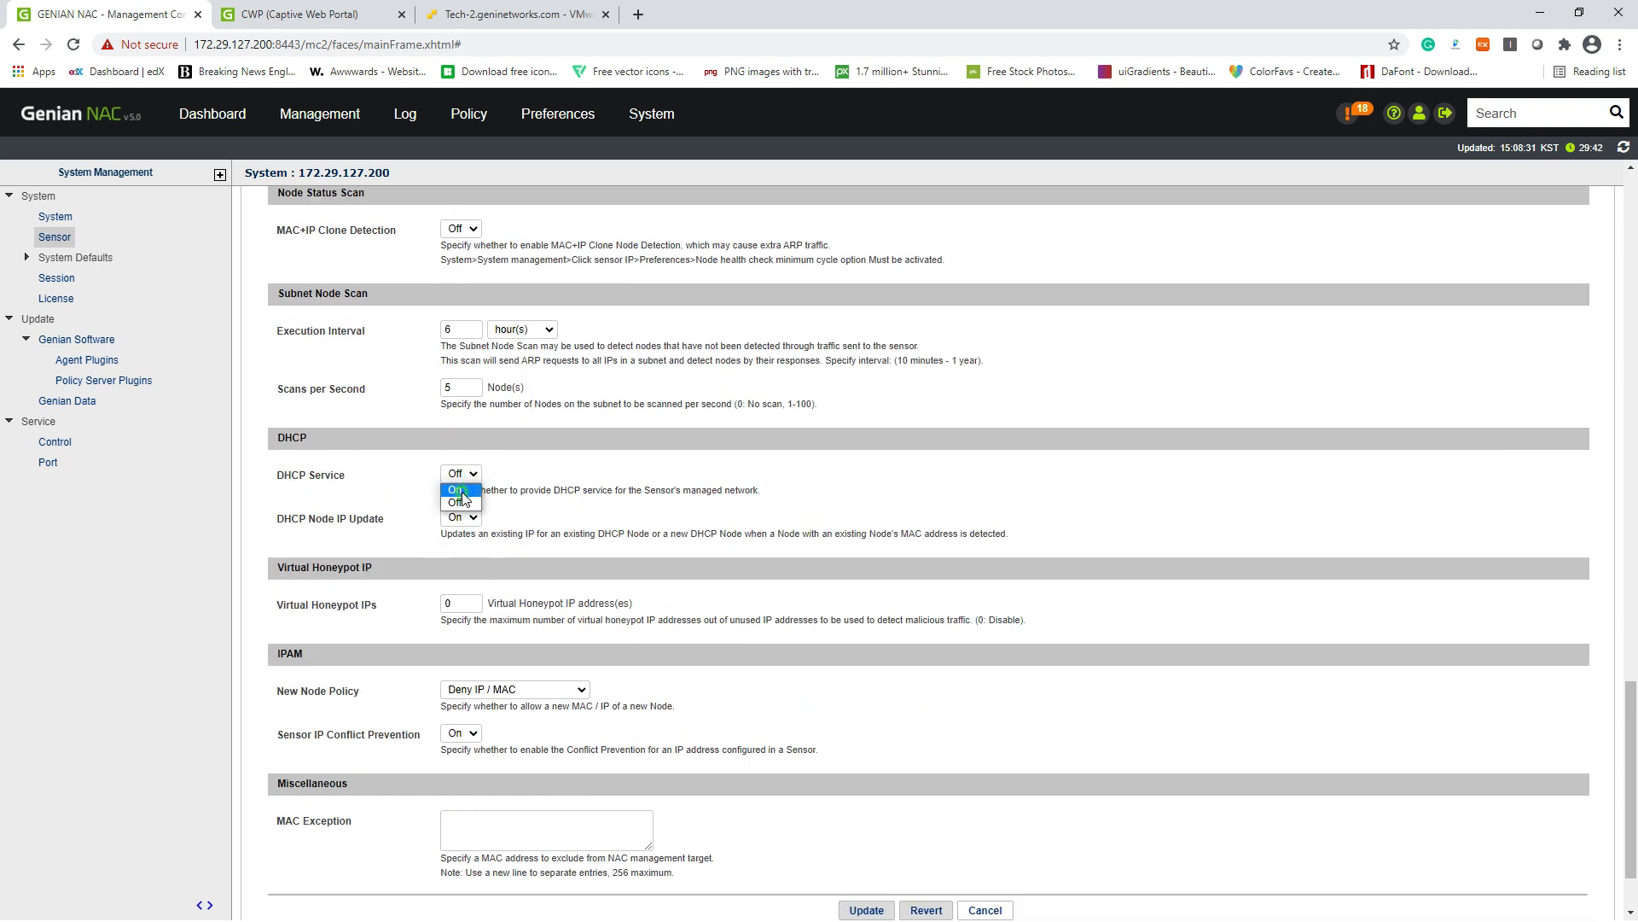
# Step: Turn DHCP Service On with the Service Target kept at Local
pyautogui.click(459, 491)
pyautogui.scroll(-1, 631, 538)
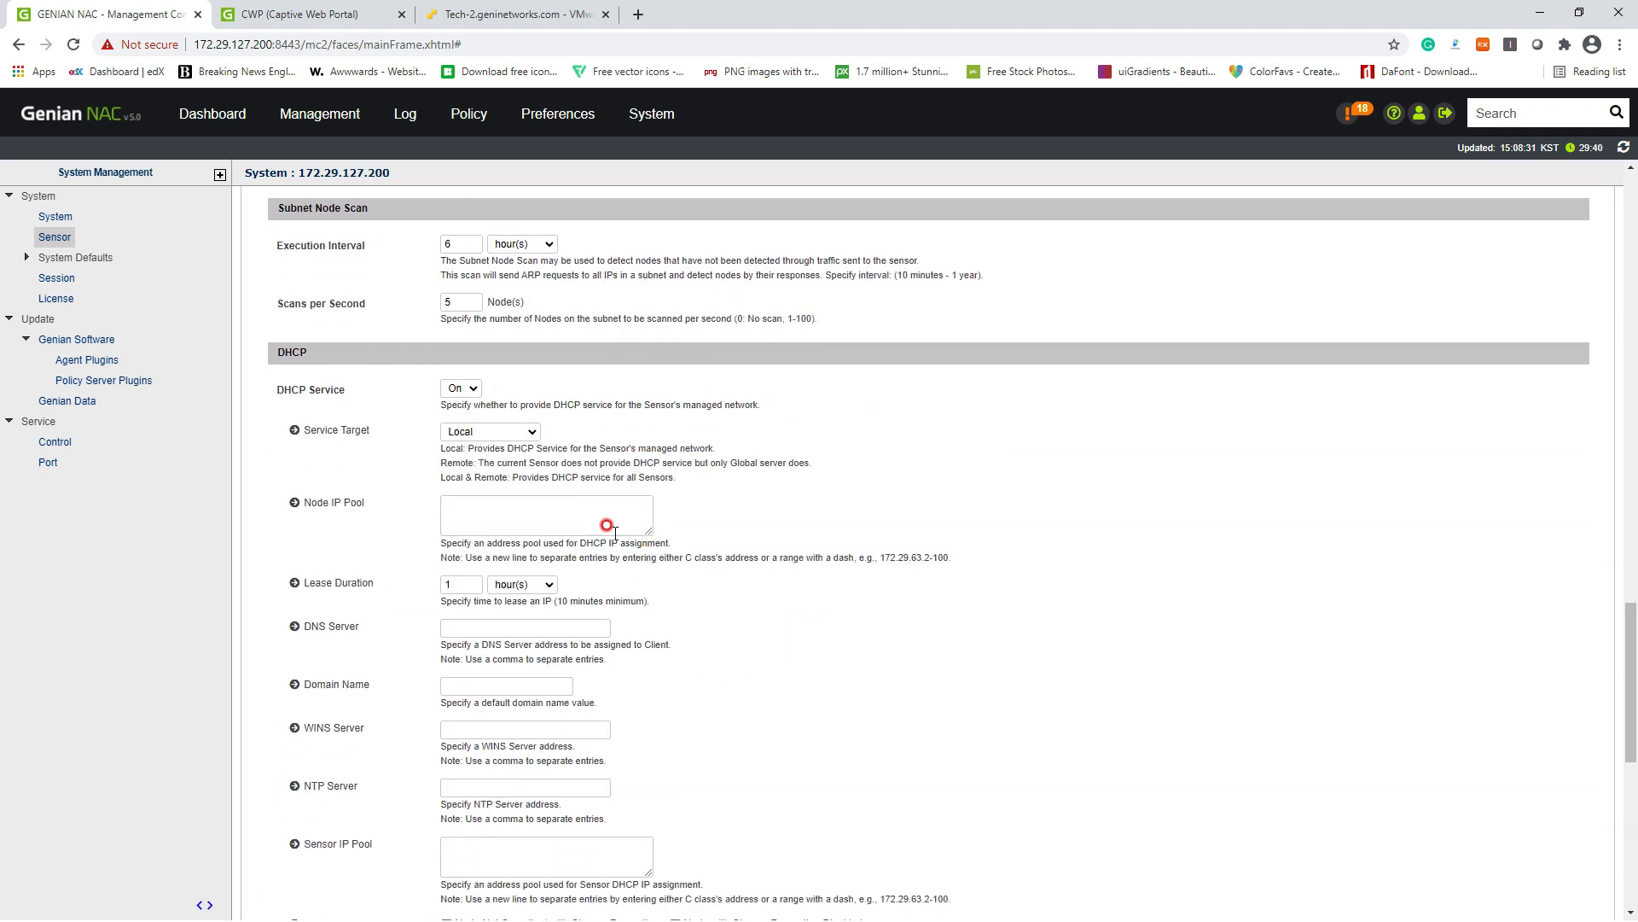
pyautogui.click(453, 436)
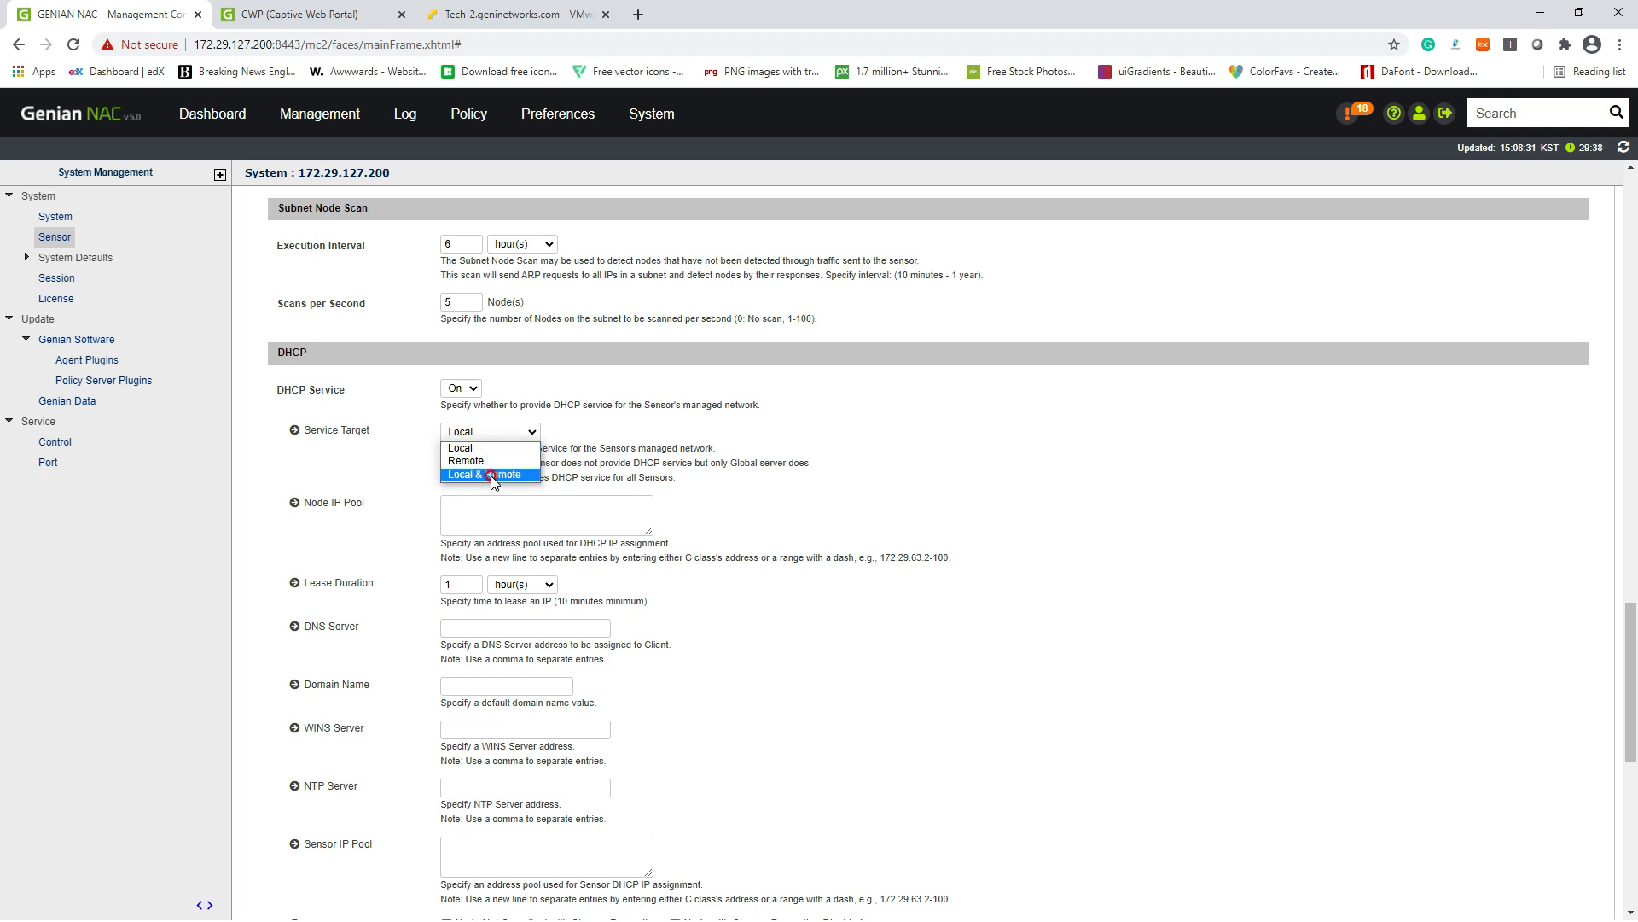
pyautogui.click(653, 453)
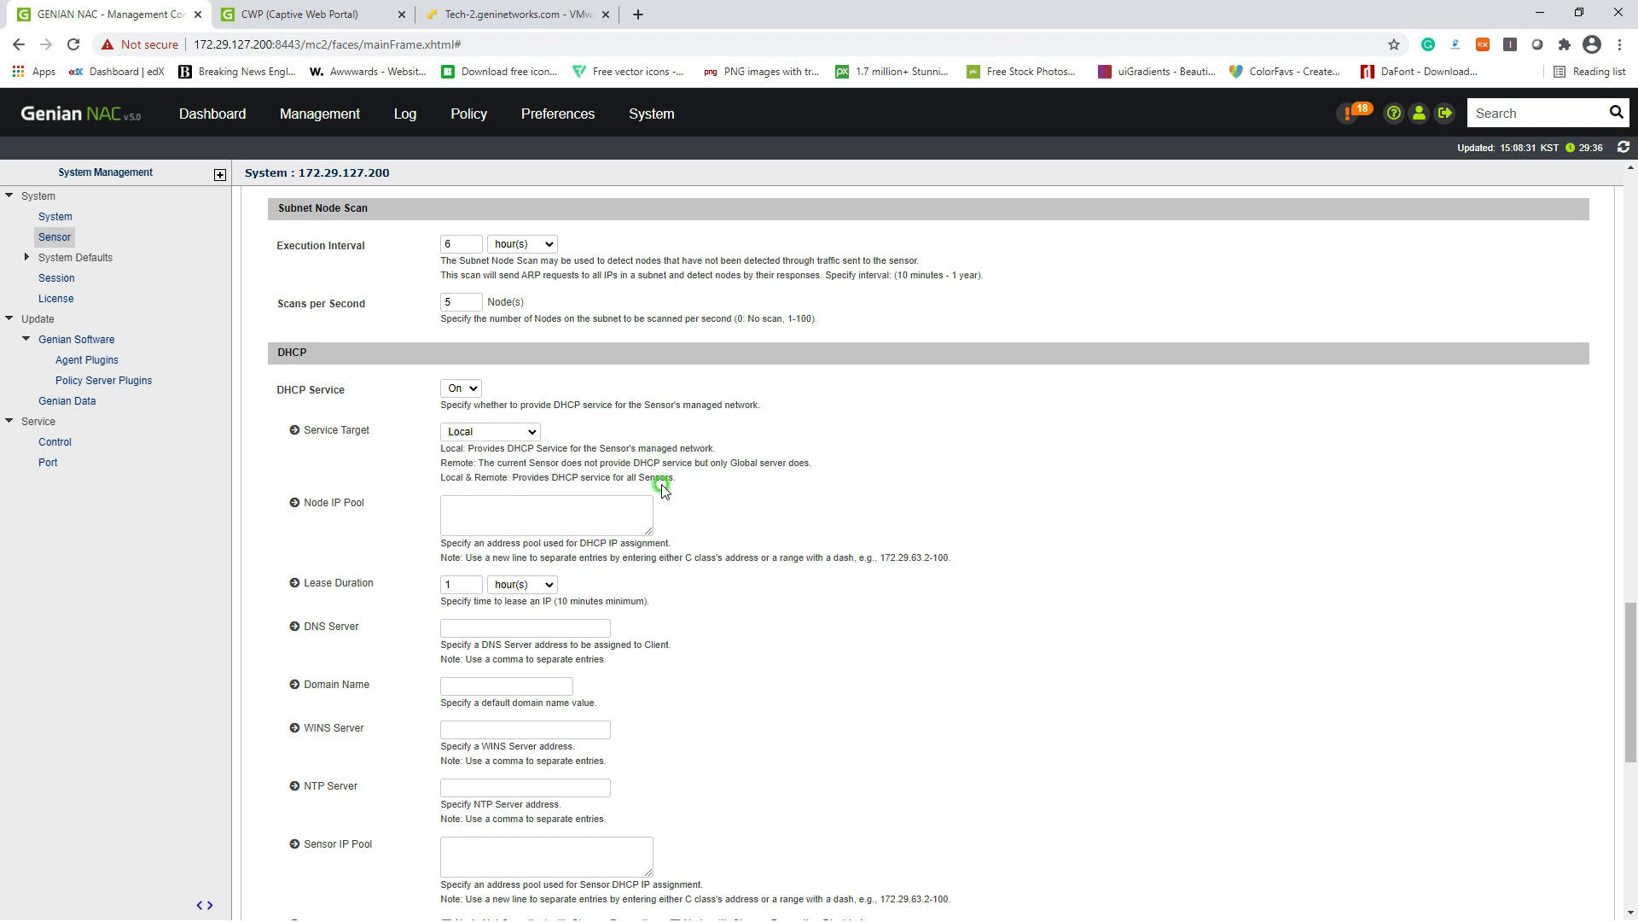
pyautogui.scroll(-1, 893, 592)
pyautogui.scroll(-4, 888, 587)
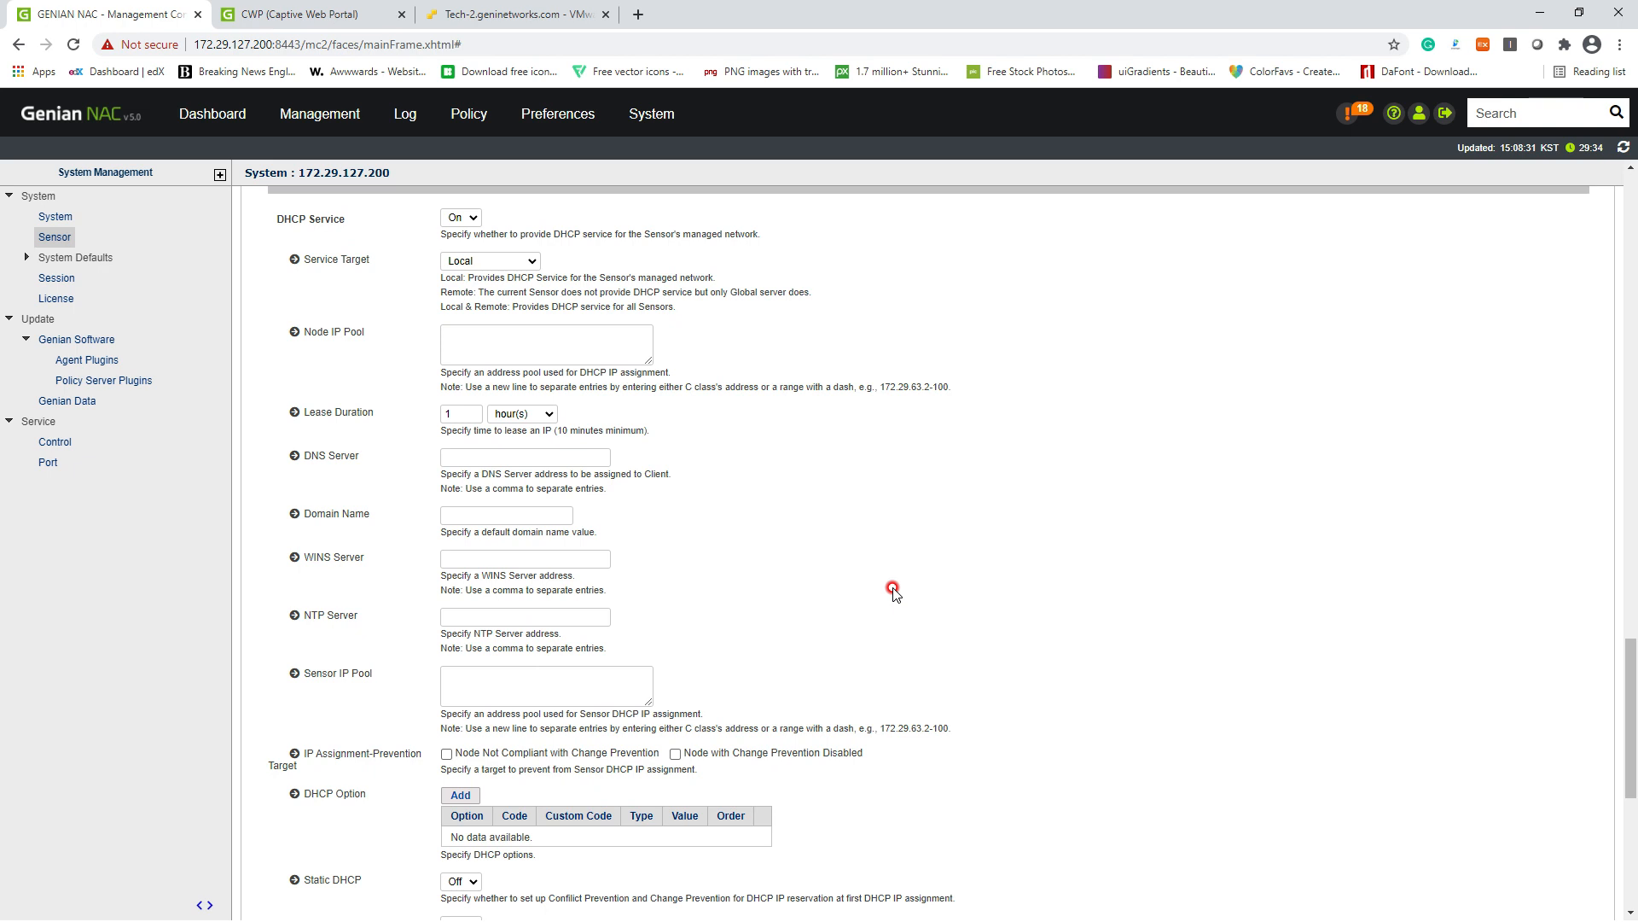
pyautogui.scroll(5, 747, 567)
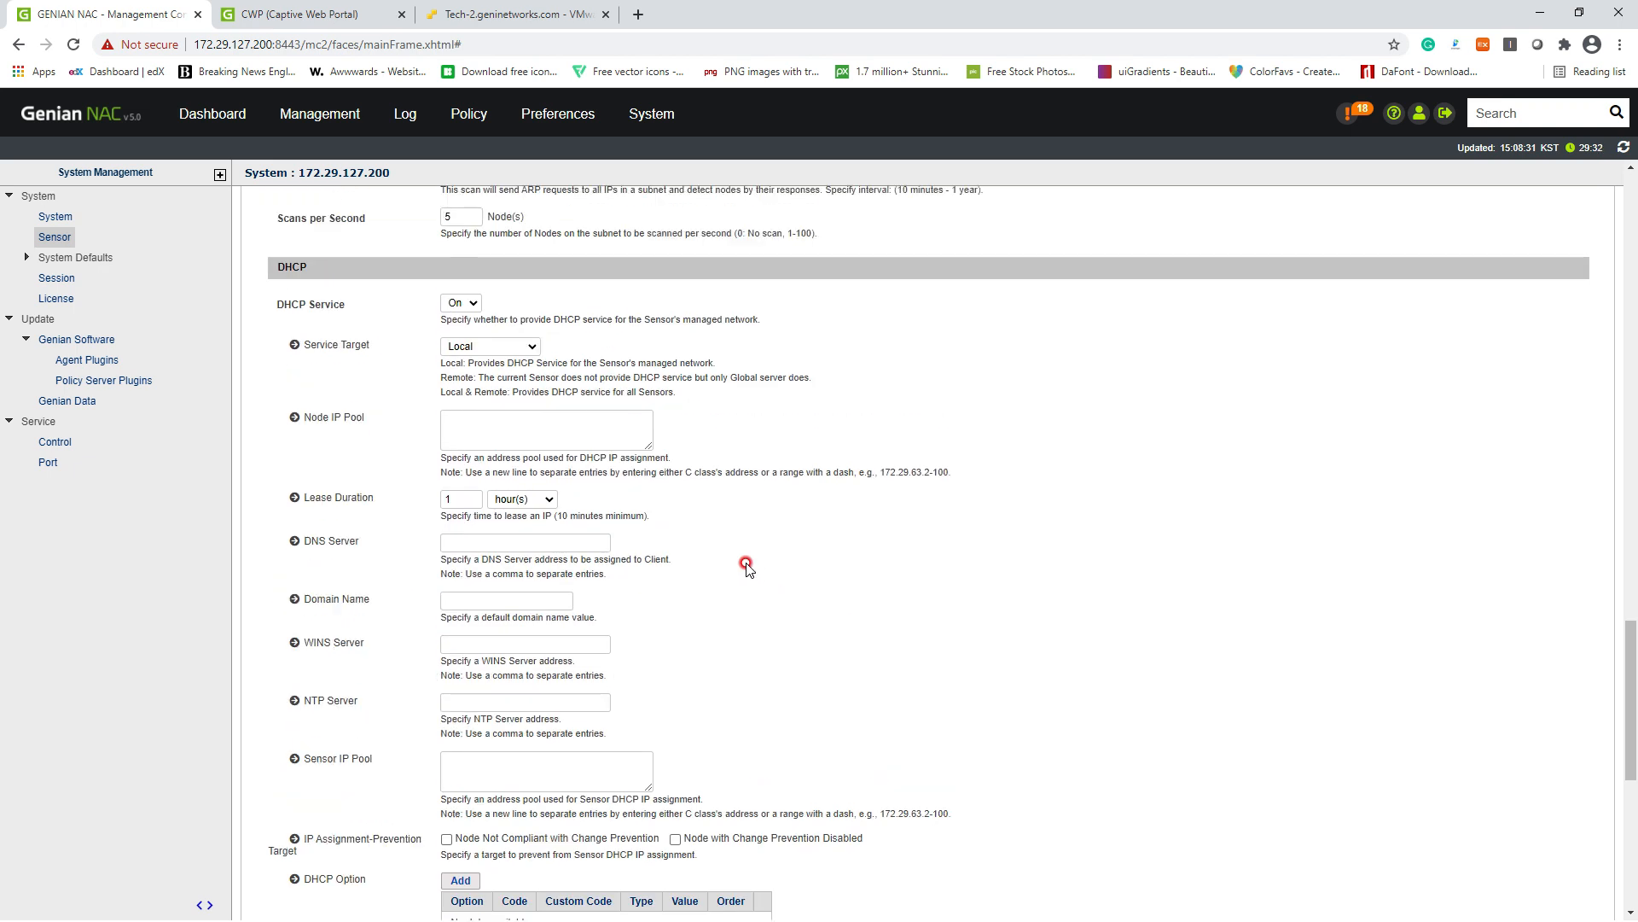
# Step: Enter 172.29.127.1-254 as the Node IP Pool and save the sensor settings
pyautogui.click(520, 431)
pyautogui.scroll(1, 819, 474)
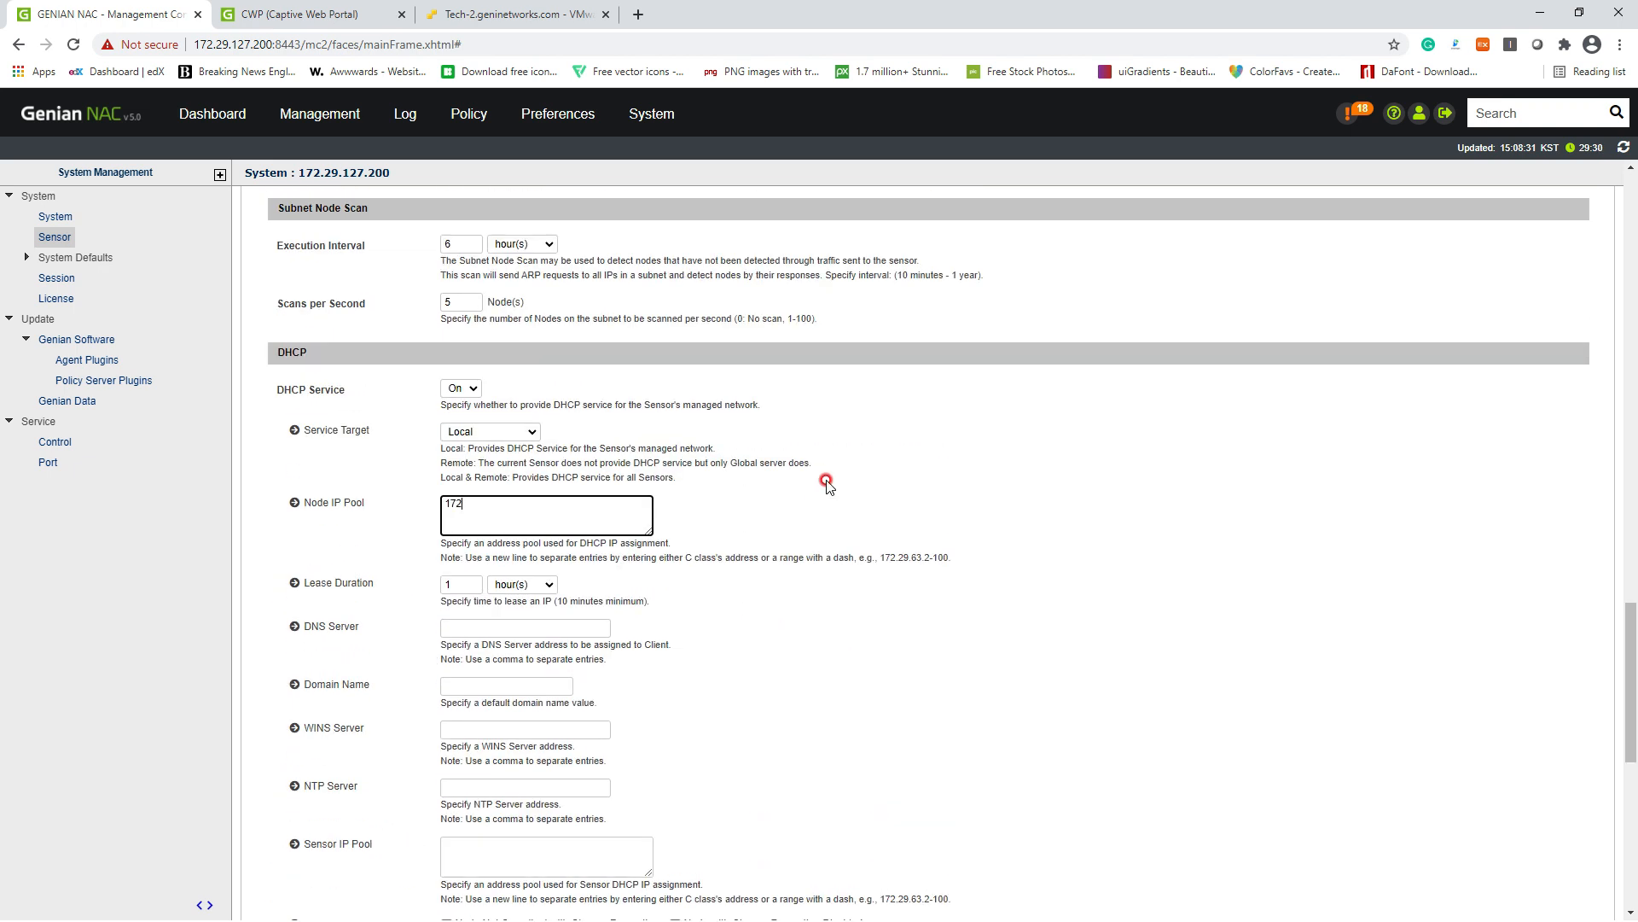
pyautogui.write('172.29.200')
pyautogui.write('2')
pyautogui.scroll(-5, 727, 533)
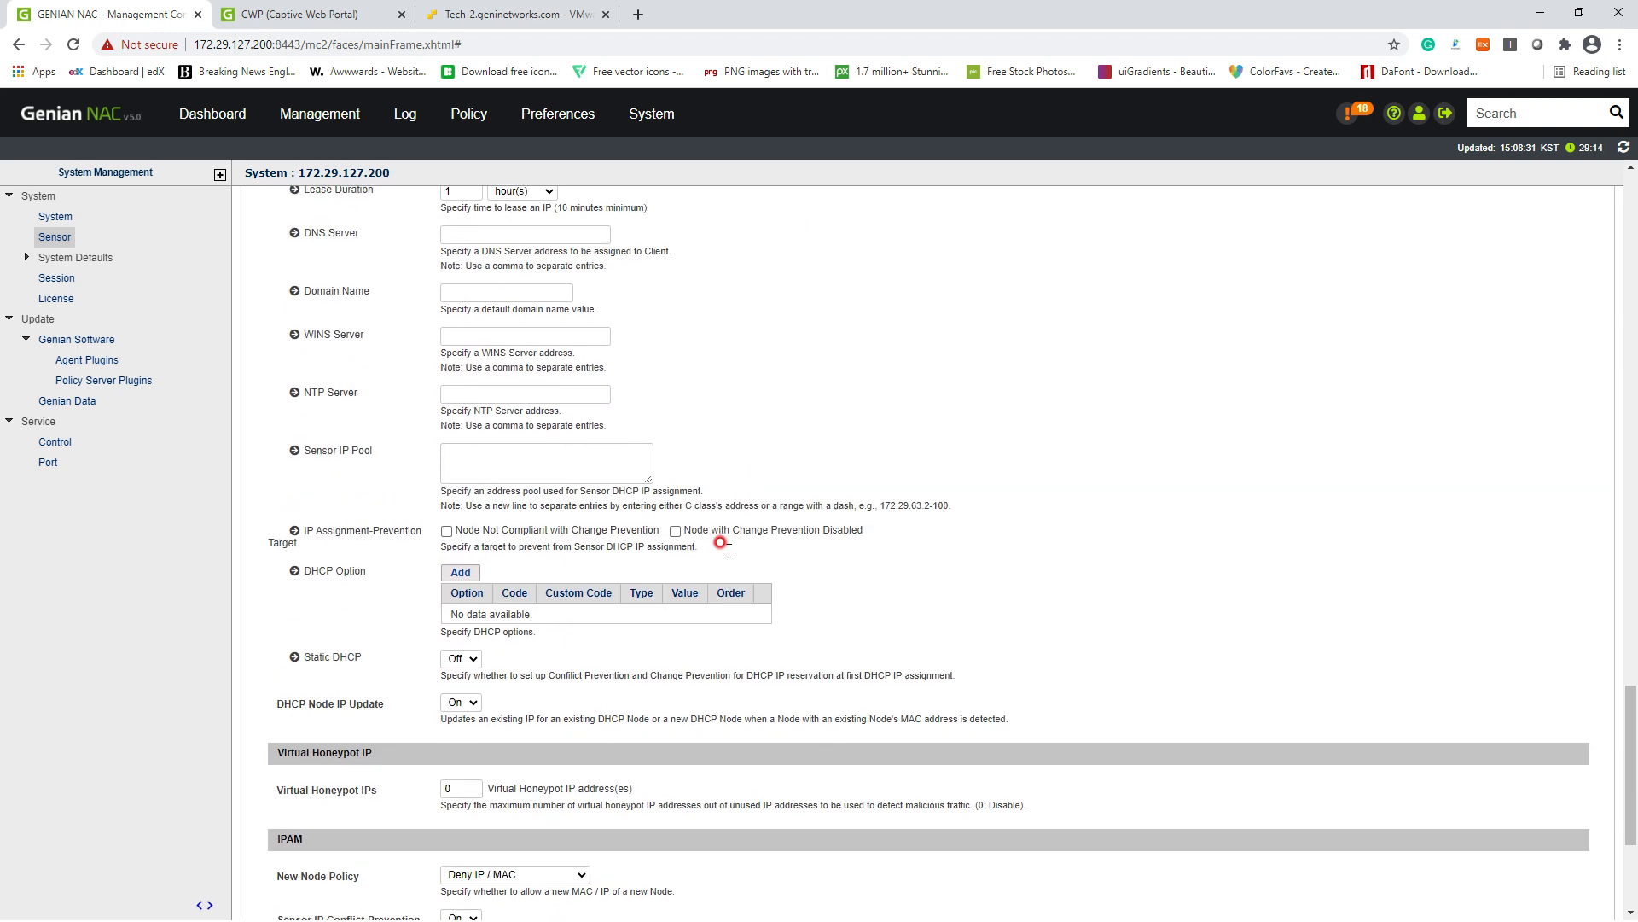
pyautogui.scroll(3, 728, 550)
pyautogui.moveTo(499, 333); pyautogui.dragTo(541, 334)
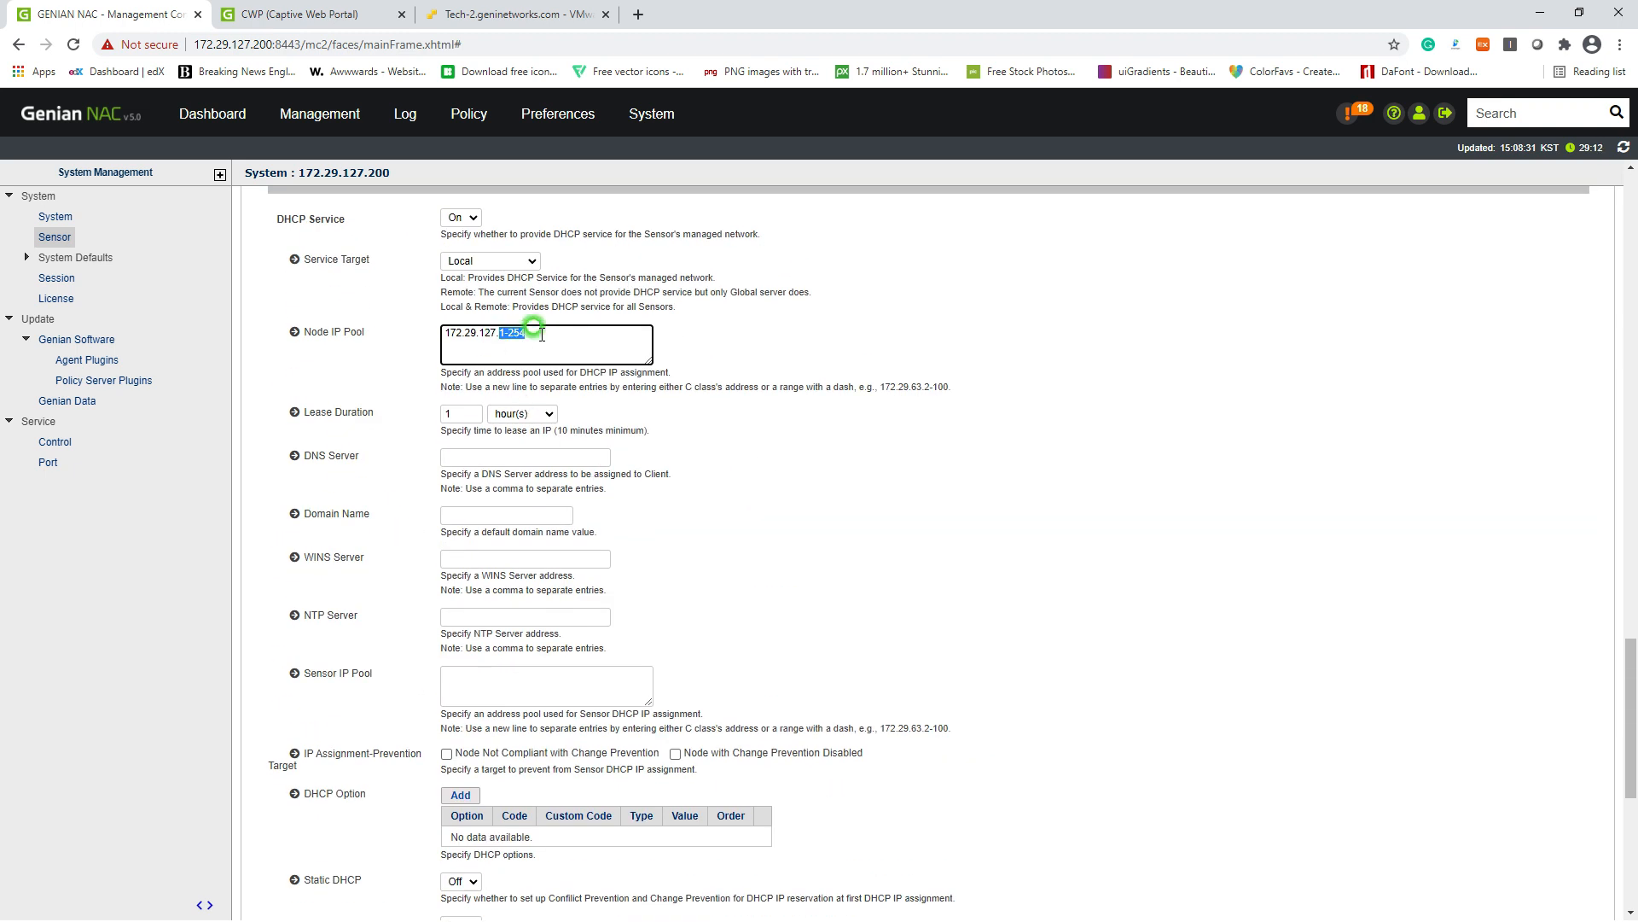
pyautogui.click(809, 407)
pyautogui.scroll(-6, 819, 597)
pyautogui.click(860, 809)
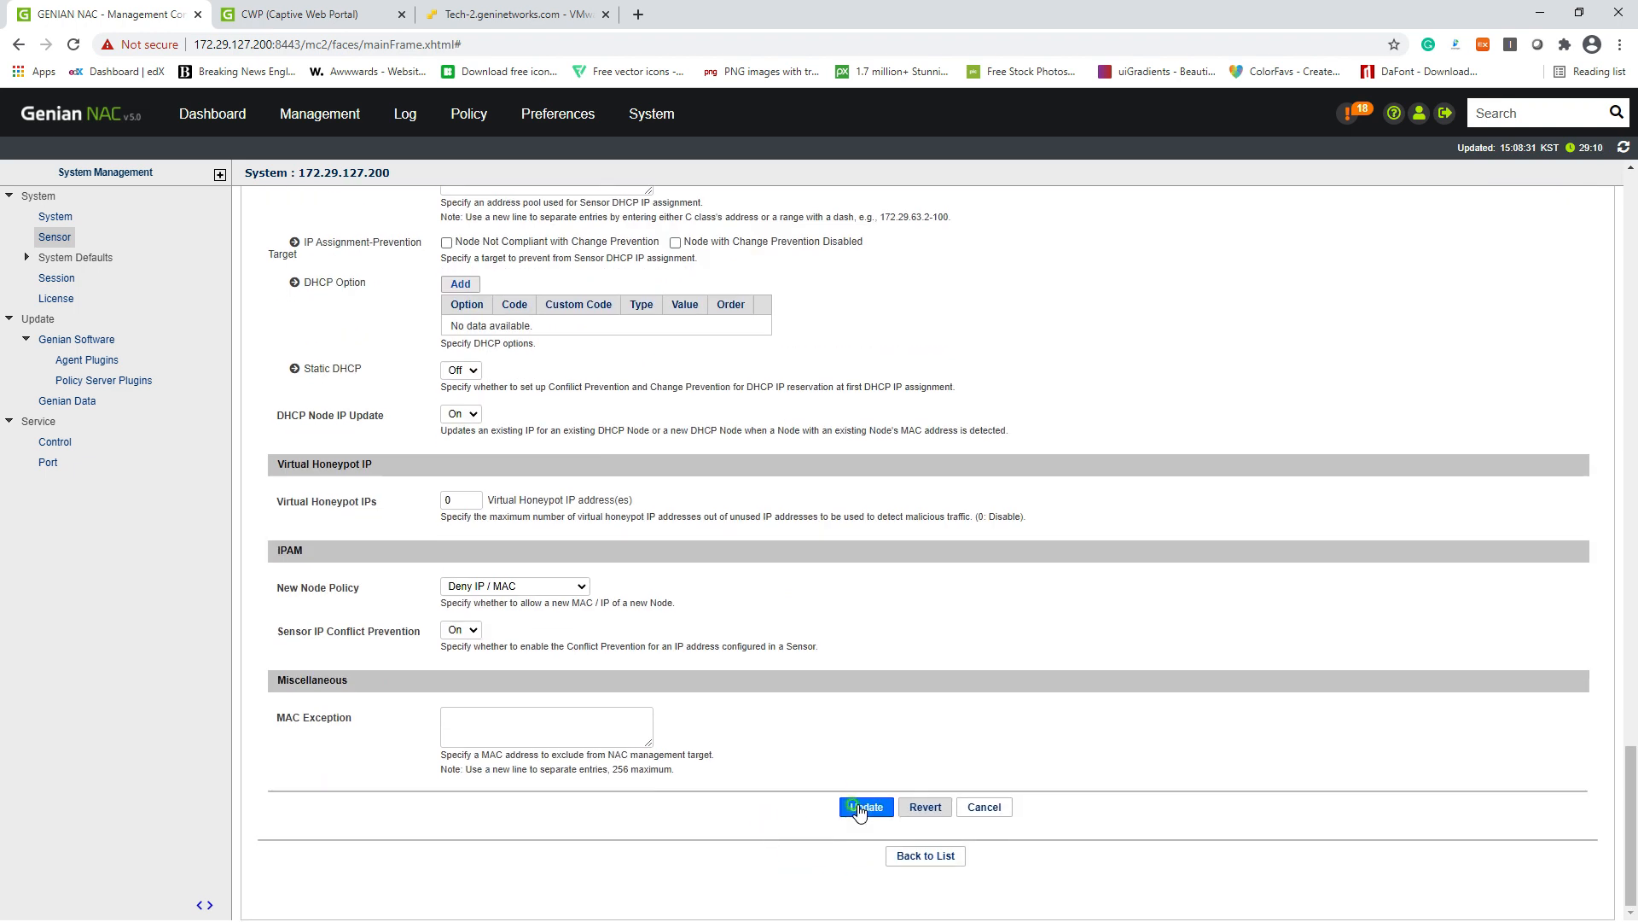
pyautogui.click(921, 183)
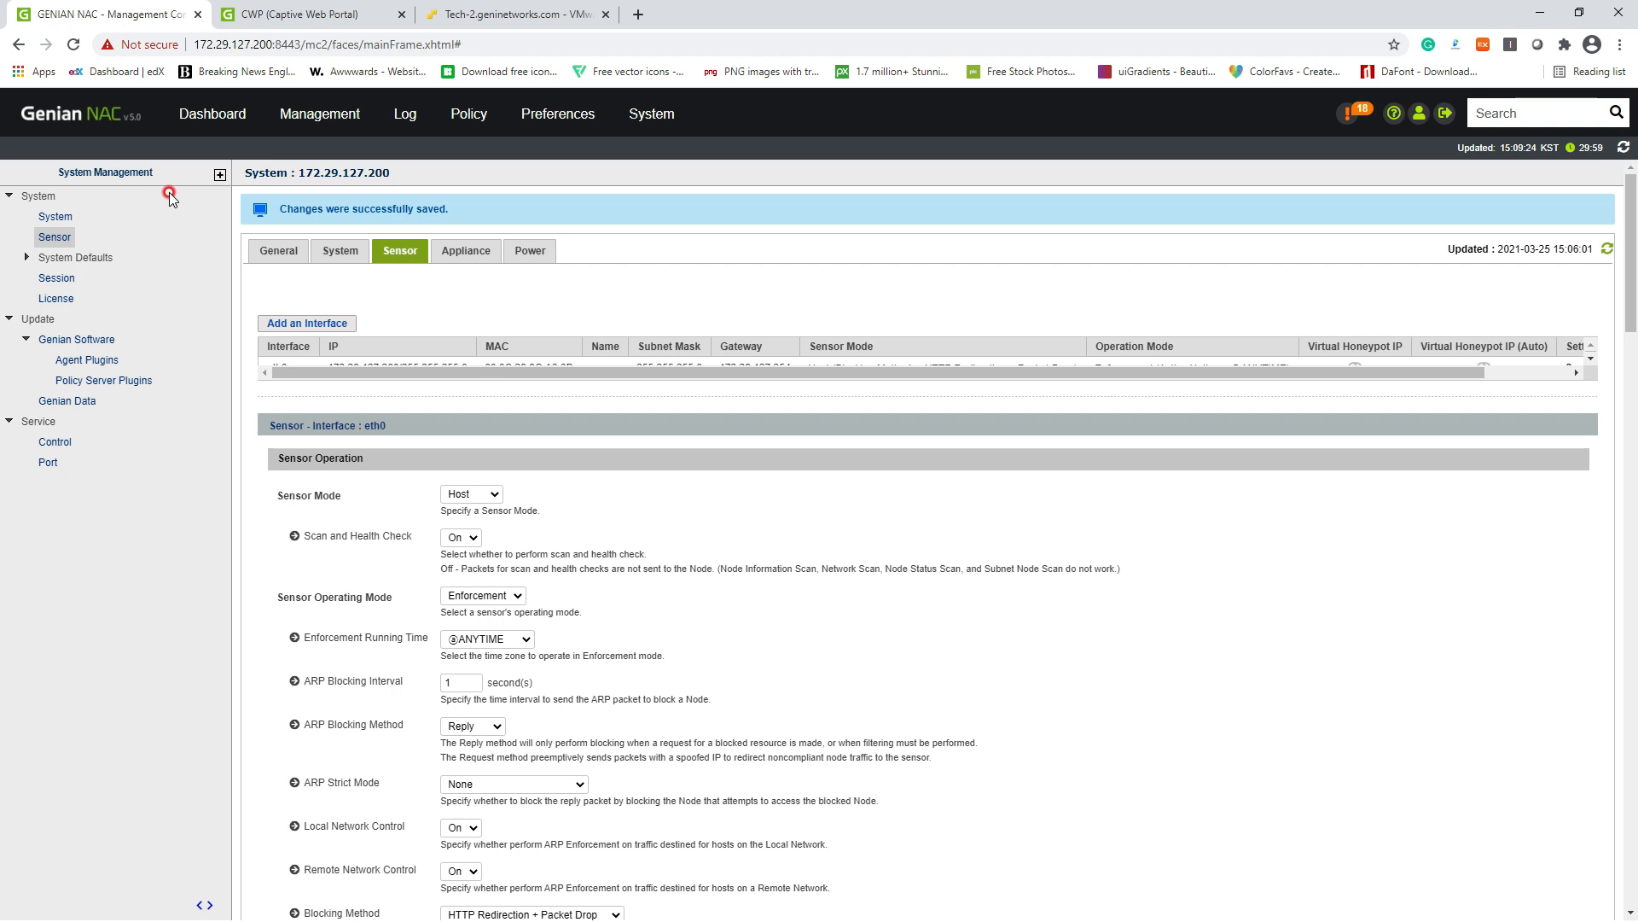
# Step: Return to the sensor list and open an SSH terminal session to sensor 172.29.127.200
pyautogui.click(55, 236)
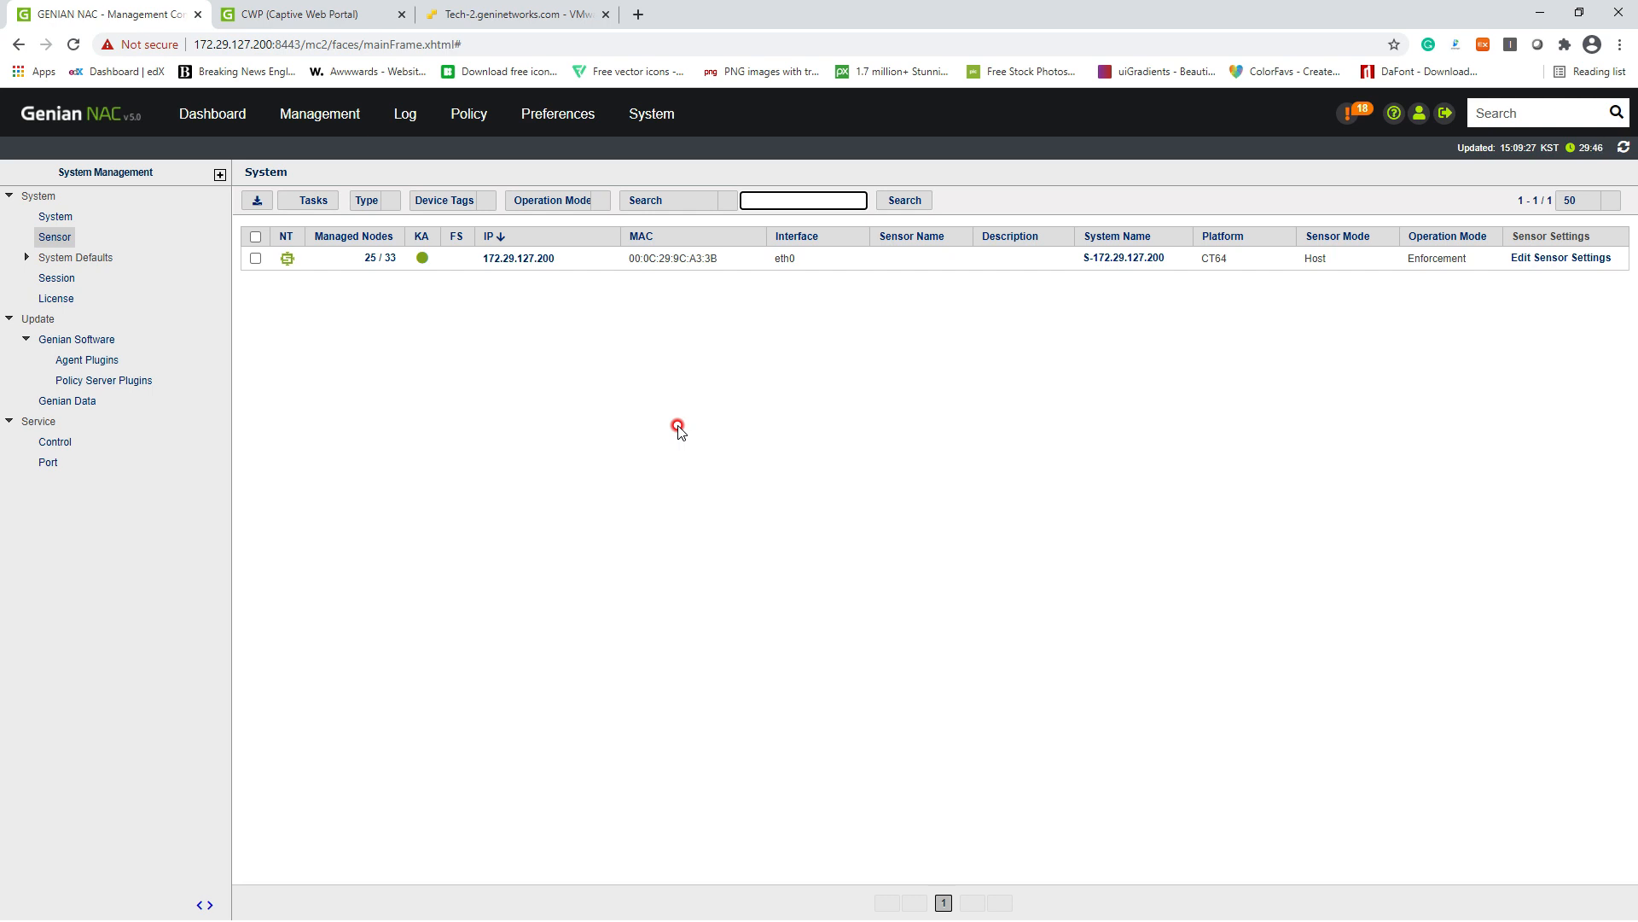
pyautogui.click(485, 409)
pyautogui.click(63, 237)
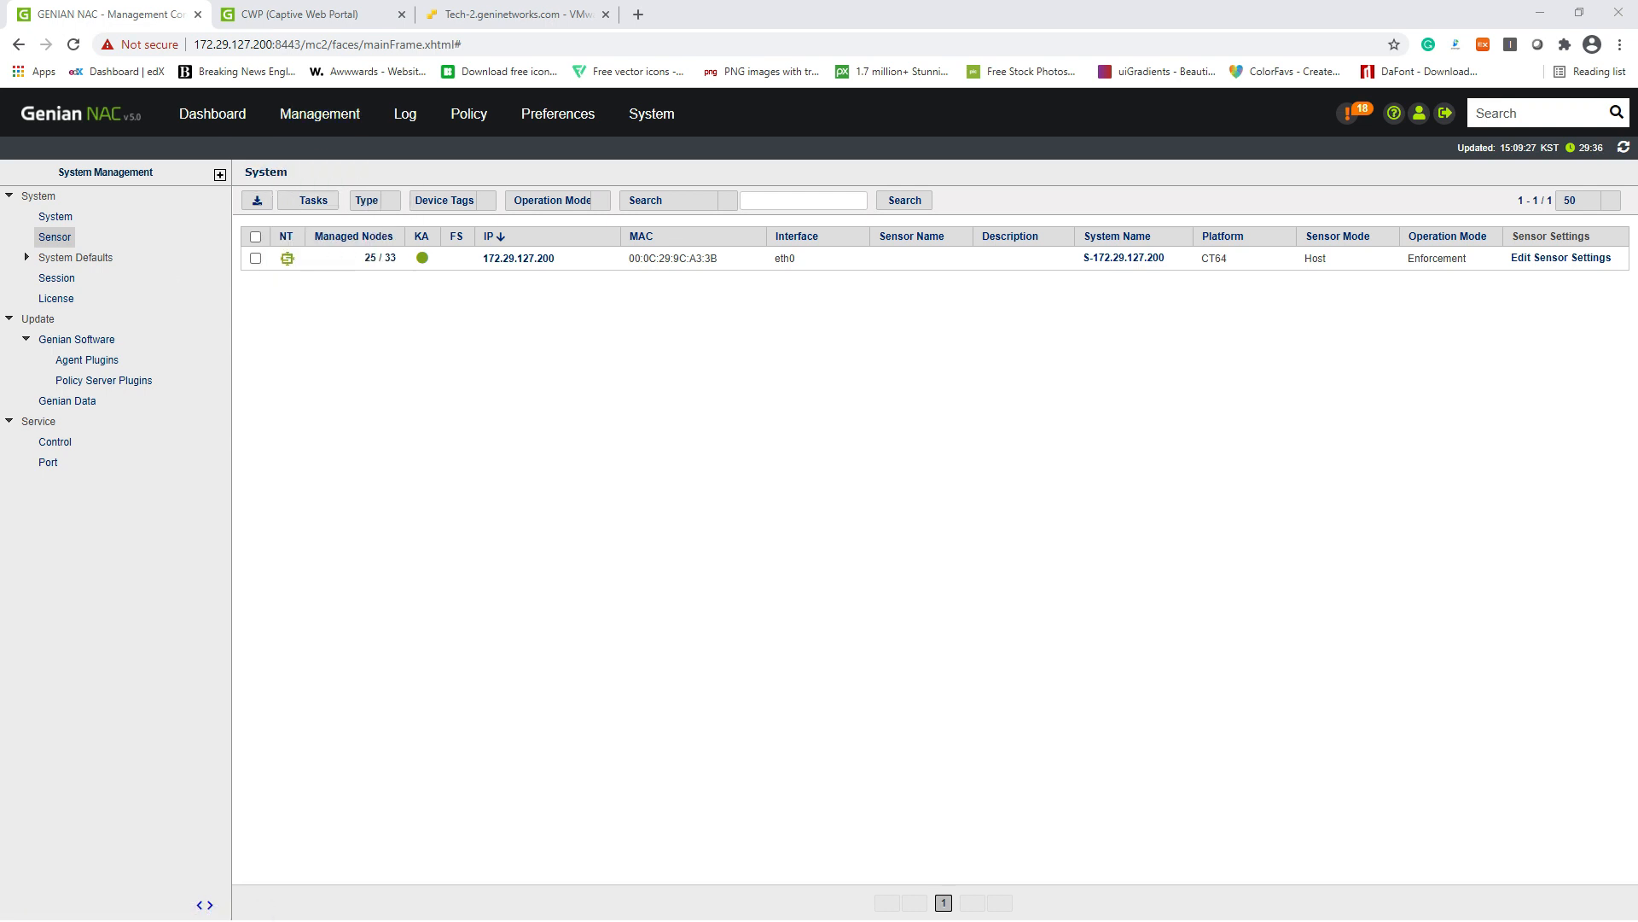
pyautogui.click(651, 304)
# Step: Log into the sensor CLI as admin and enter privileged mode with en
pyautogui.moveTo(0, 171); pyautogui.dragTo(560, 238)
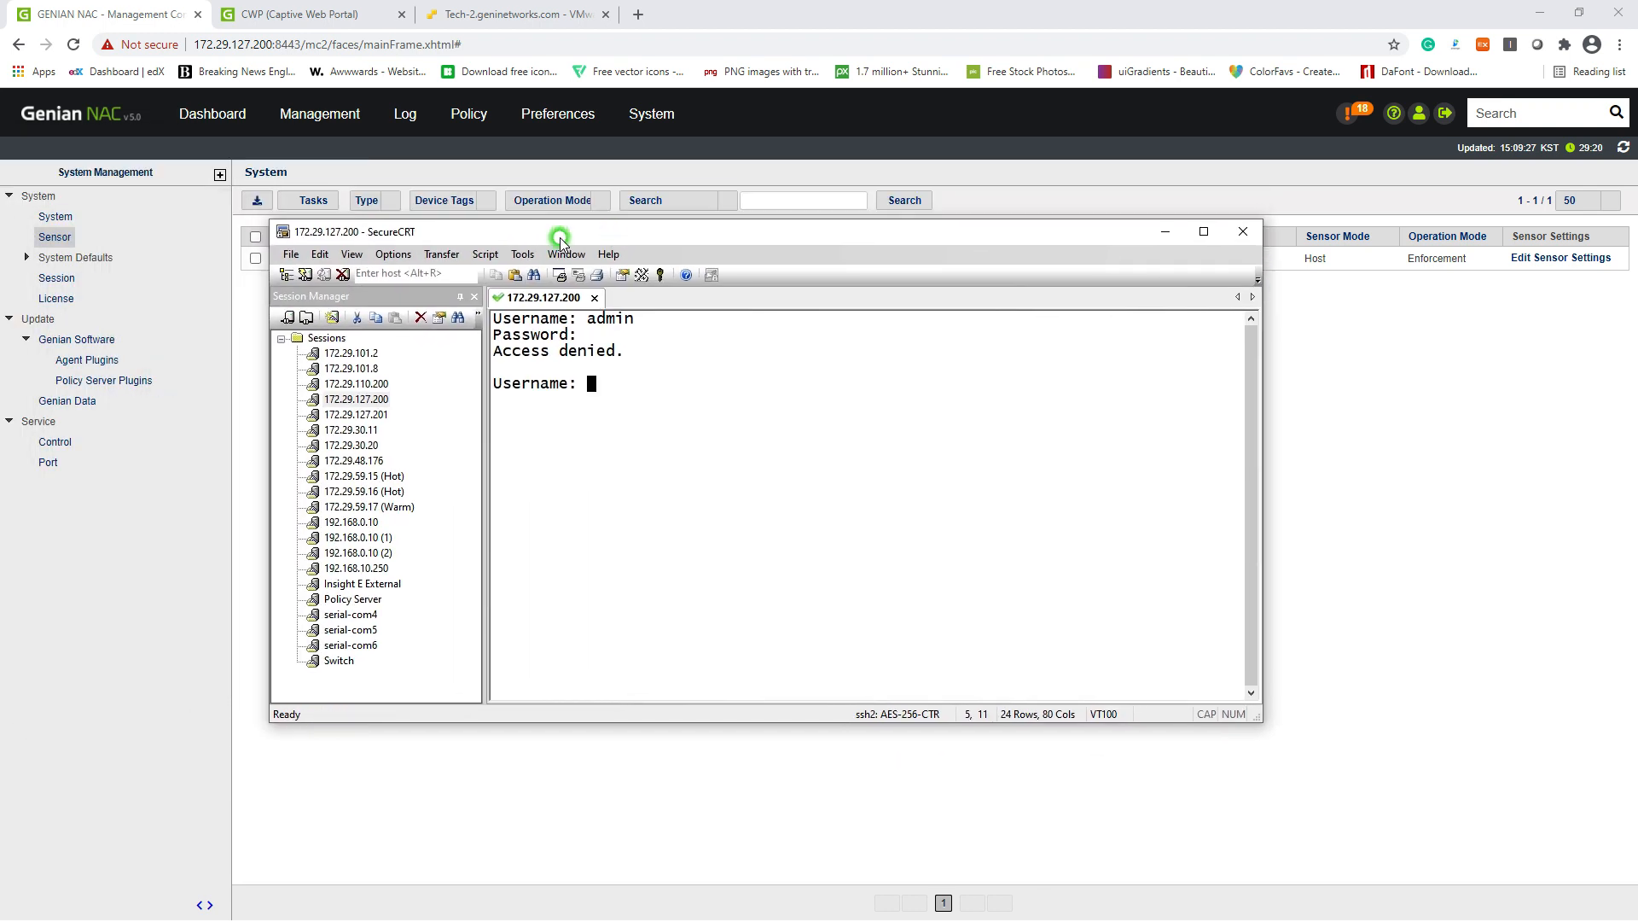
pyautogui.write('admin')
pyautogui.press('Return')
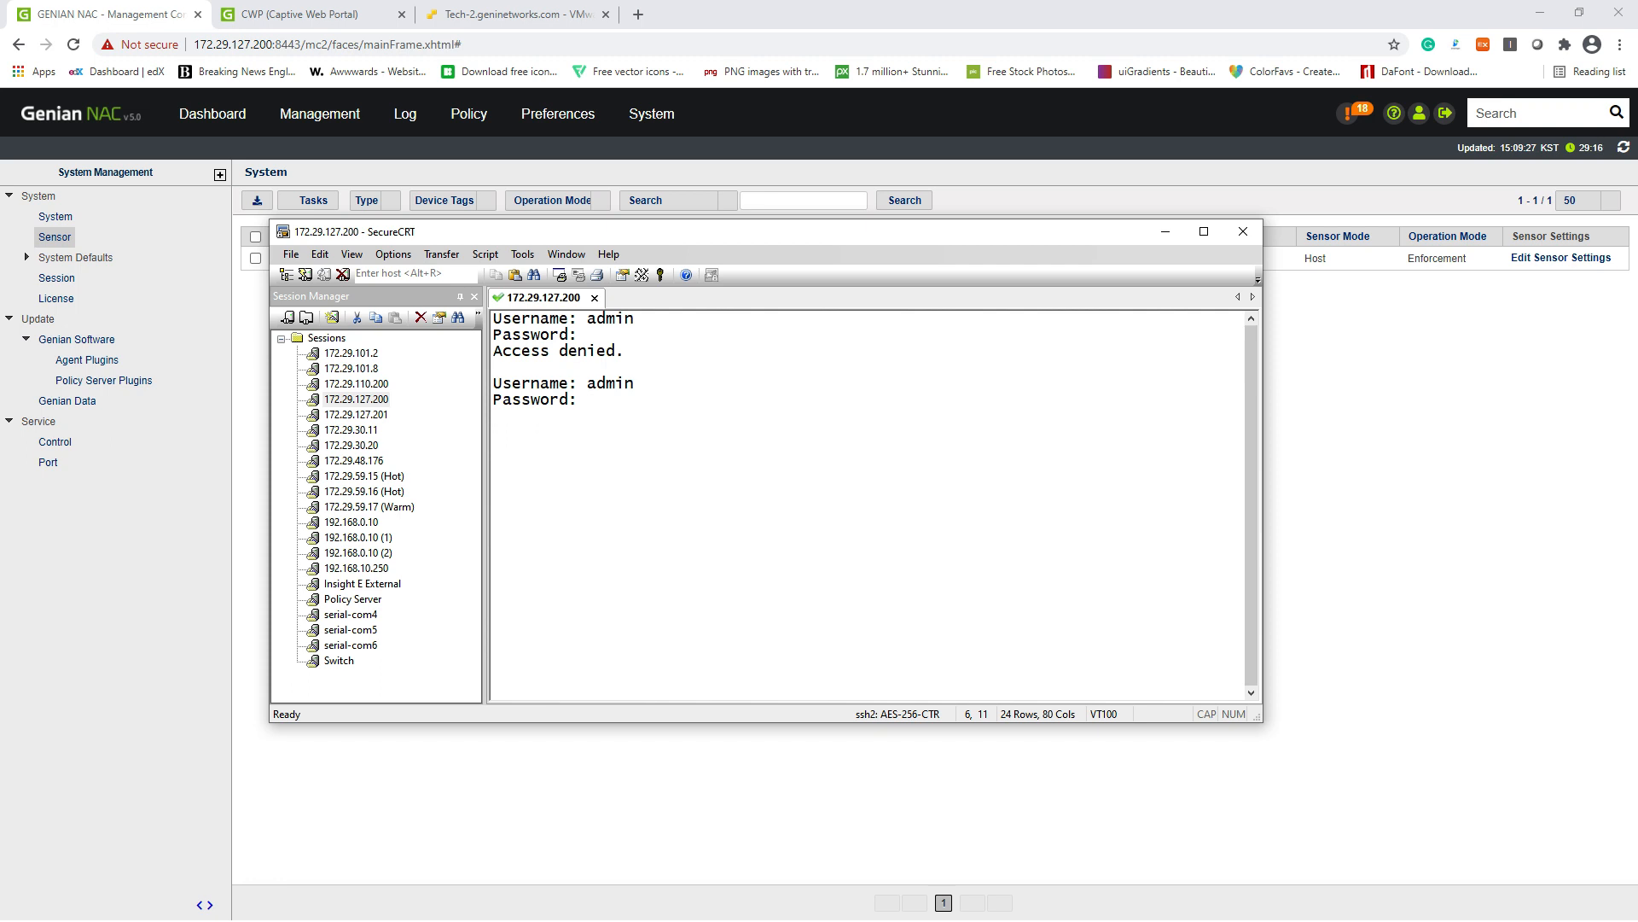
pyautogui.press('Return')
pyautogui.press('Return')
pyautogui.press('Return')
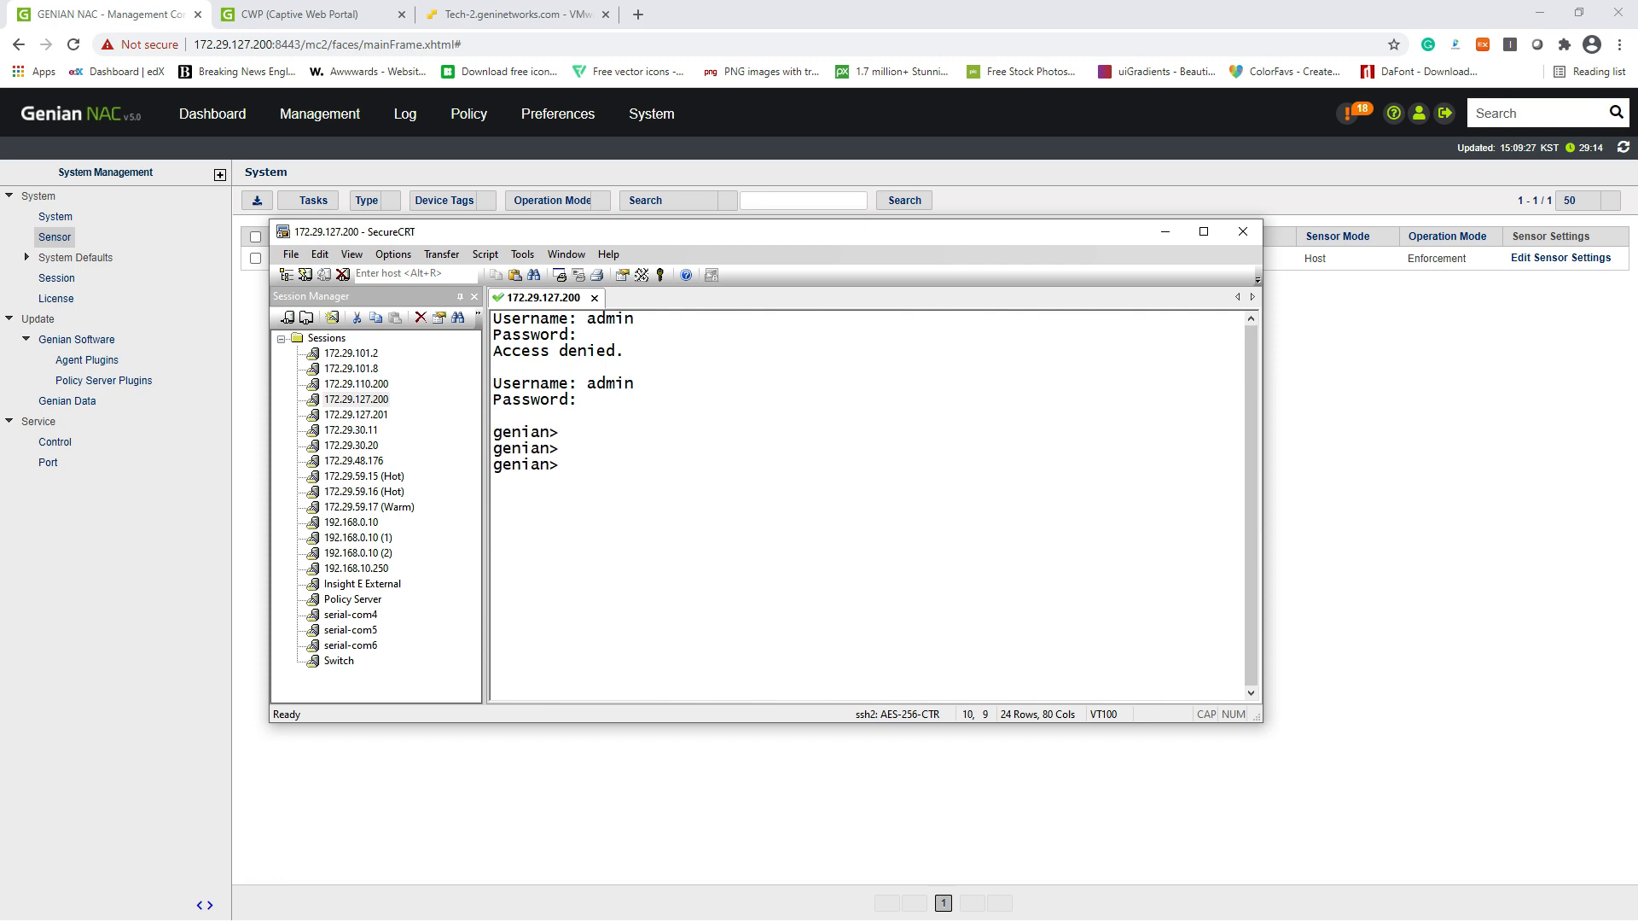
pyautogui.write('en')
pyautogui.press('Return')
pyautogui.press('Return')
pyautogui.press('Return')
pyautogui.press('Return')
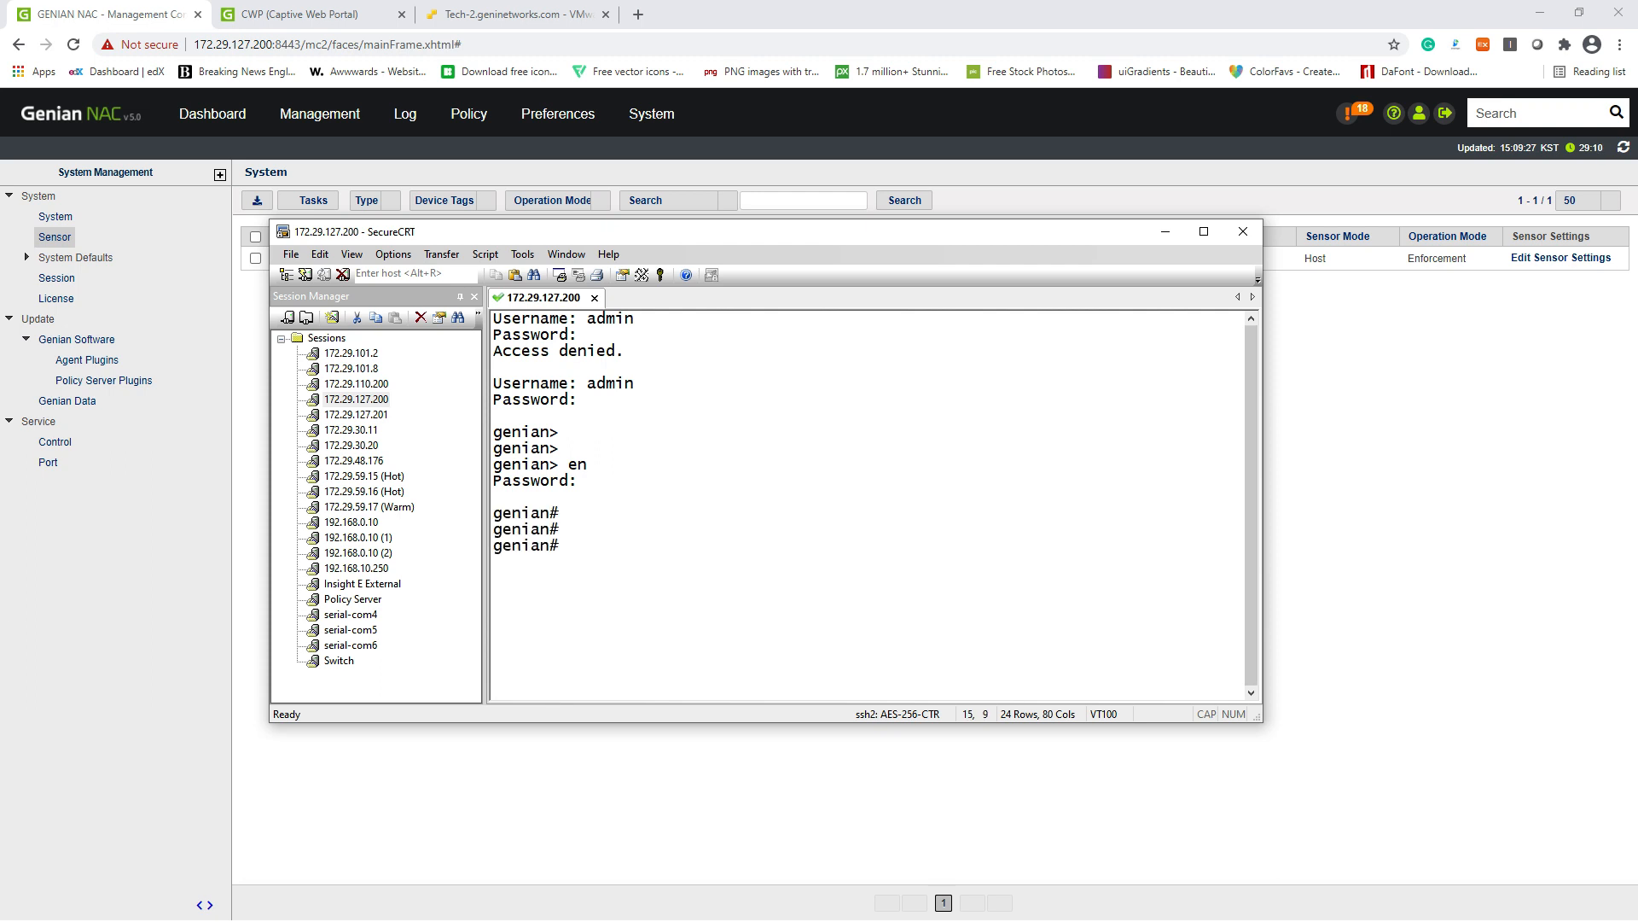
# Step: Run 'show dhcp lease all' to list DHCP leases, then bring Genian NAC forward
pyautogui.write('show dh')
pyautogui.press('Tab')
pyautogui.press('Tab')
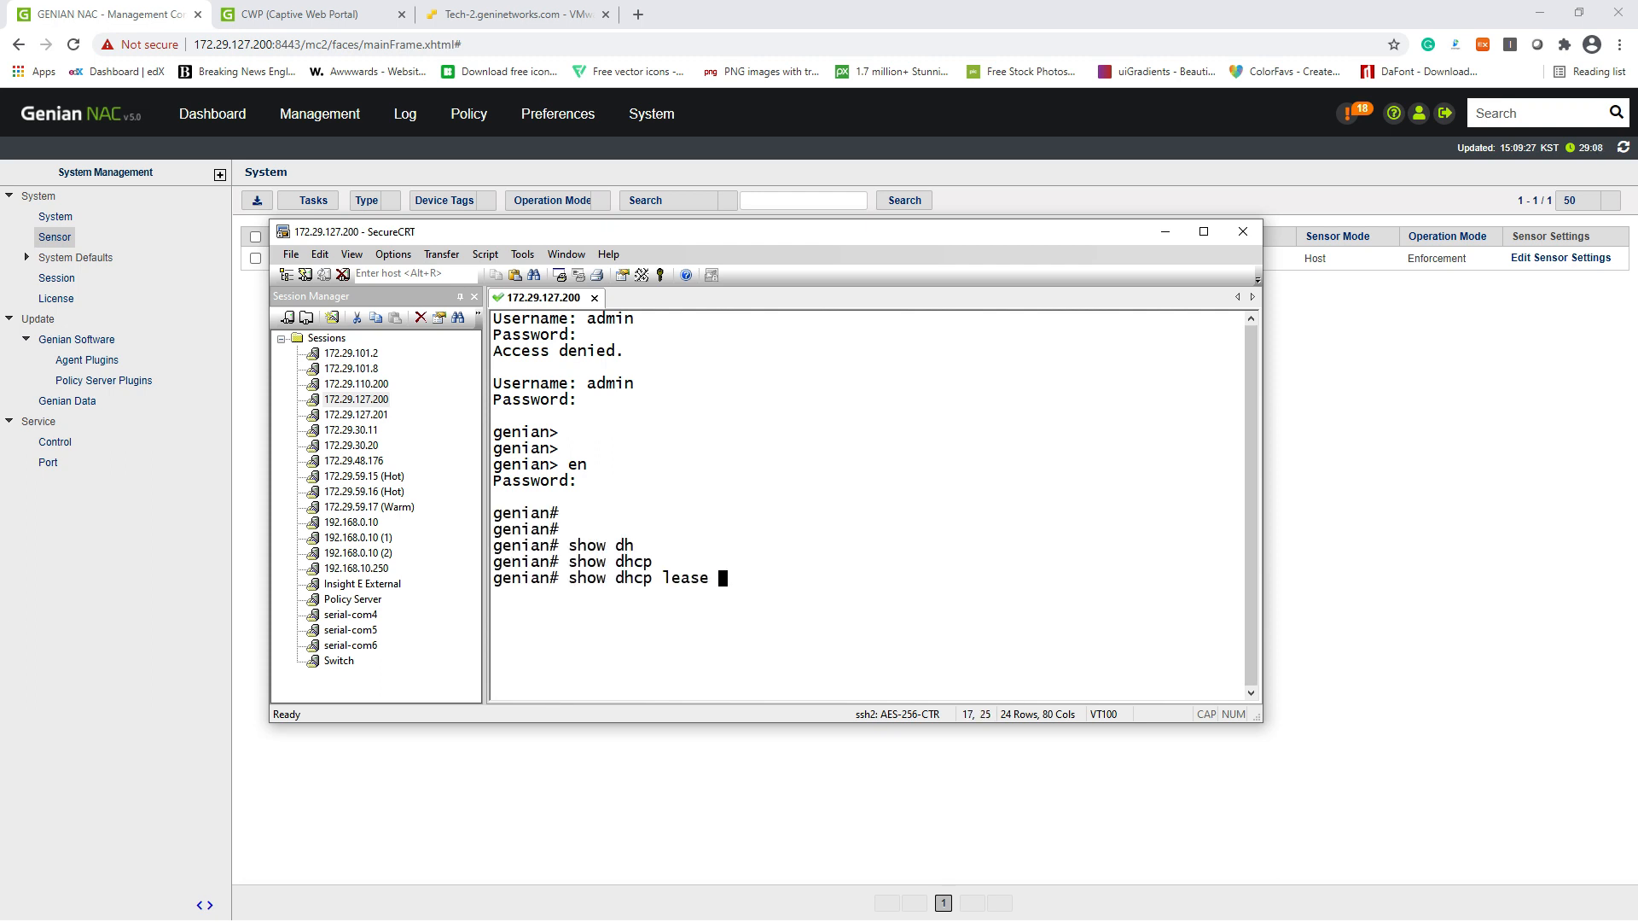
pyautogui.press('Tab')
pyautogui.press('Tab')
pyautogui.write('all')
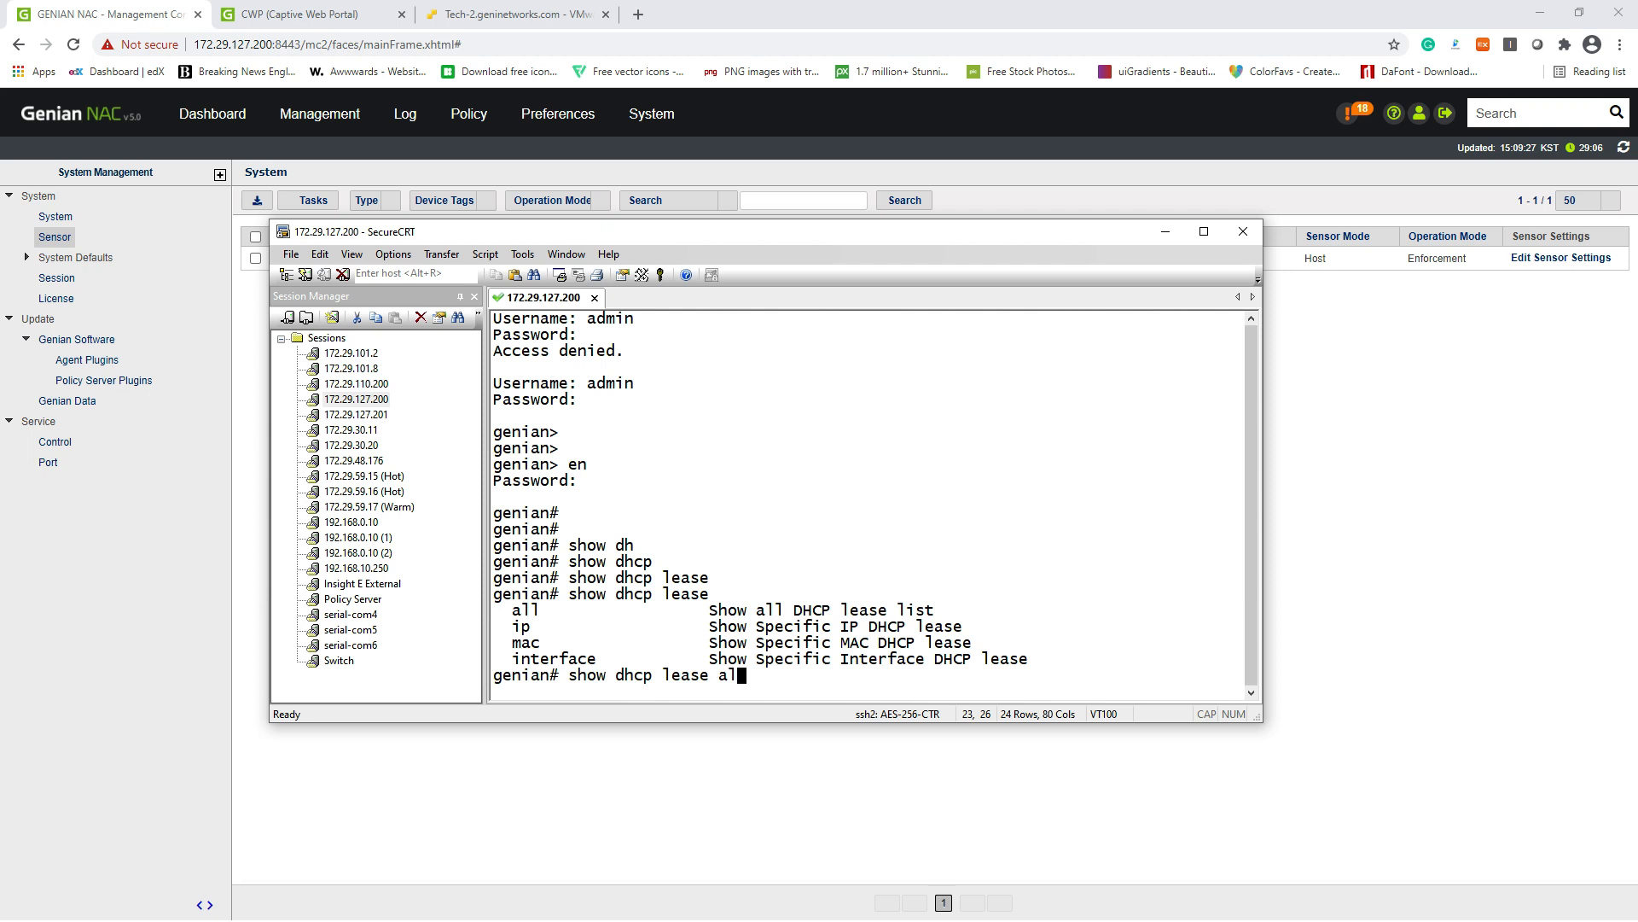
pyautogui.press('Return')
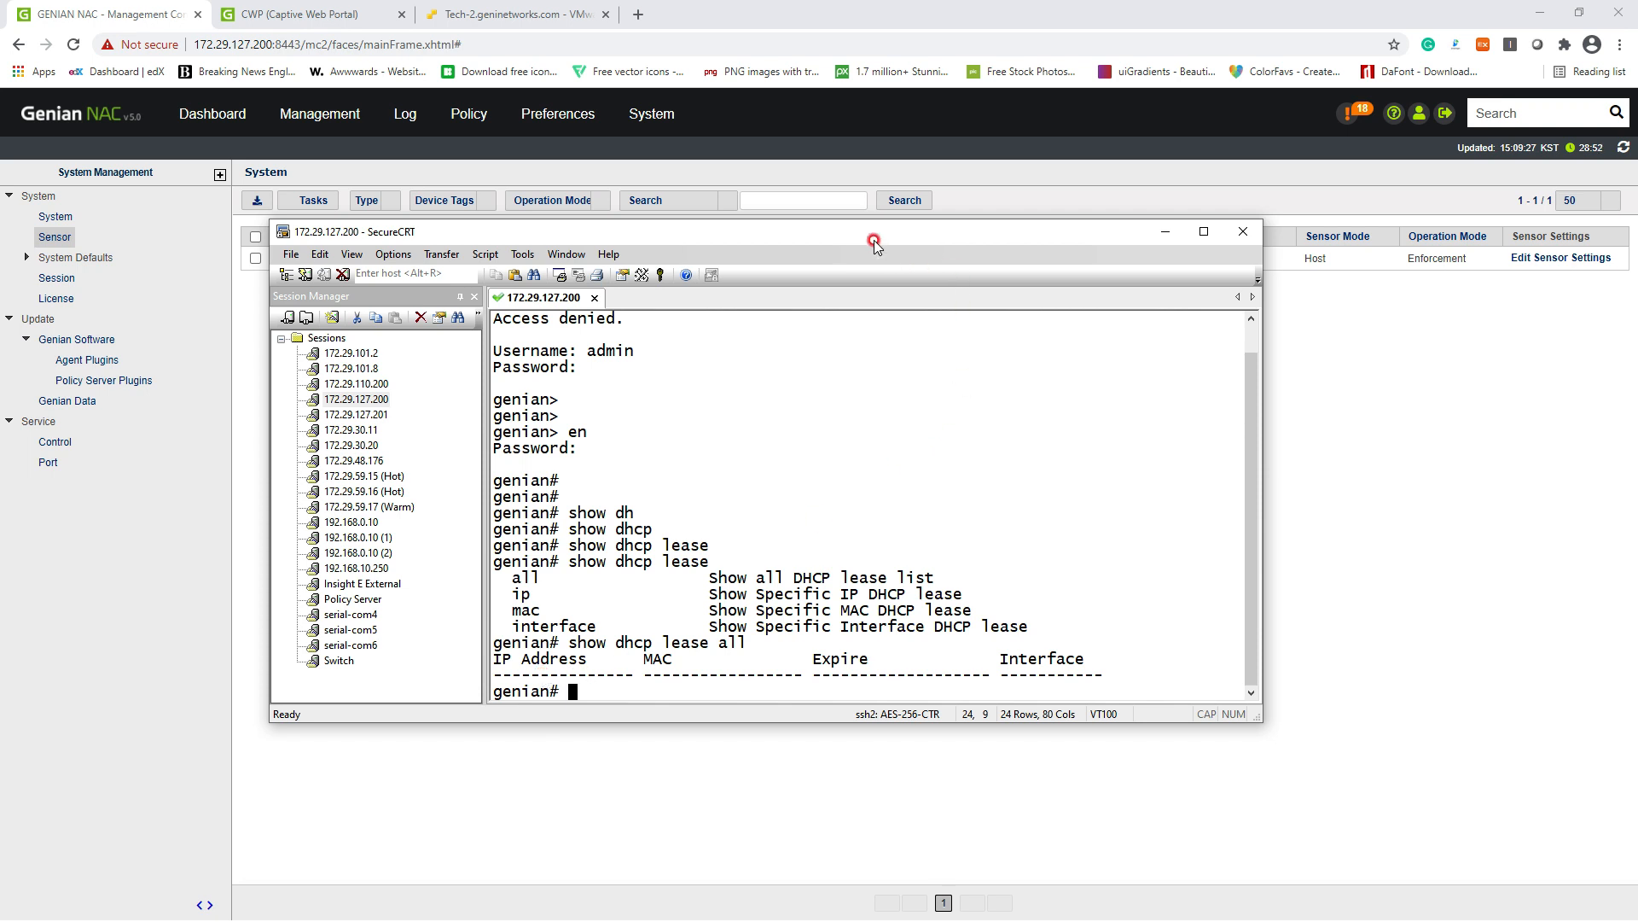
pyautogui.moveTo(859, 232); pyautogui.dragTo(928, 246)
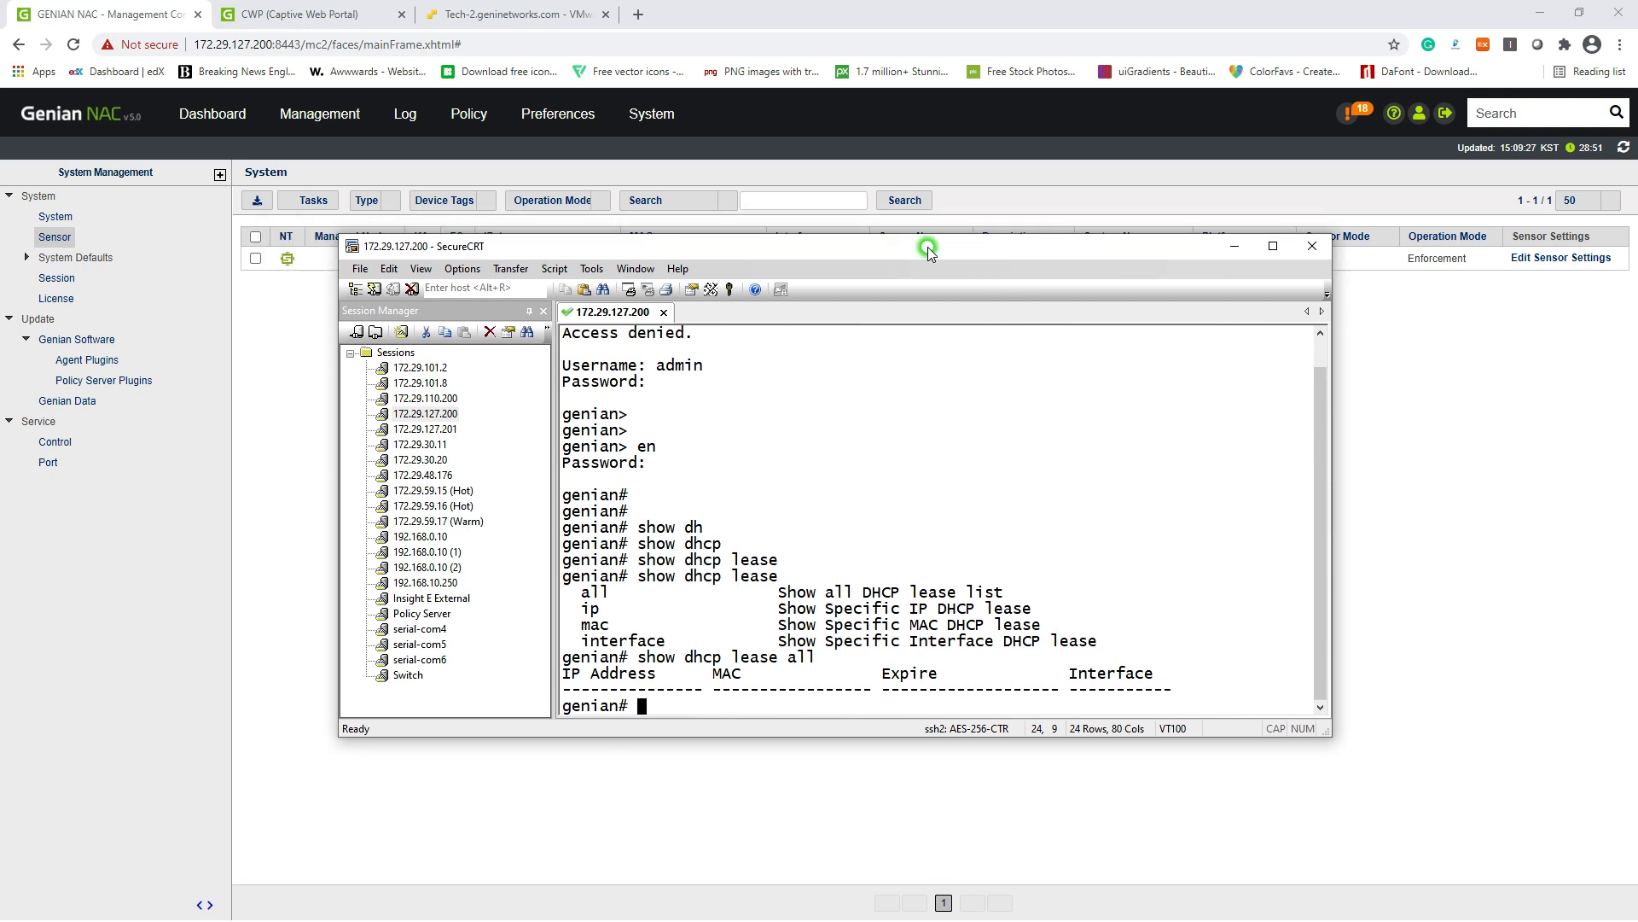
pyautogui.click(1406, 431)
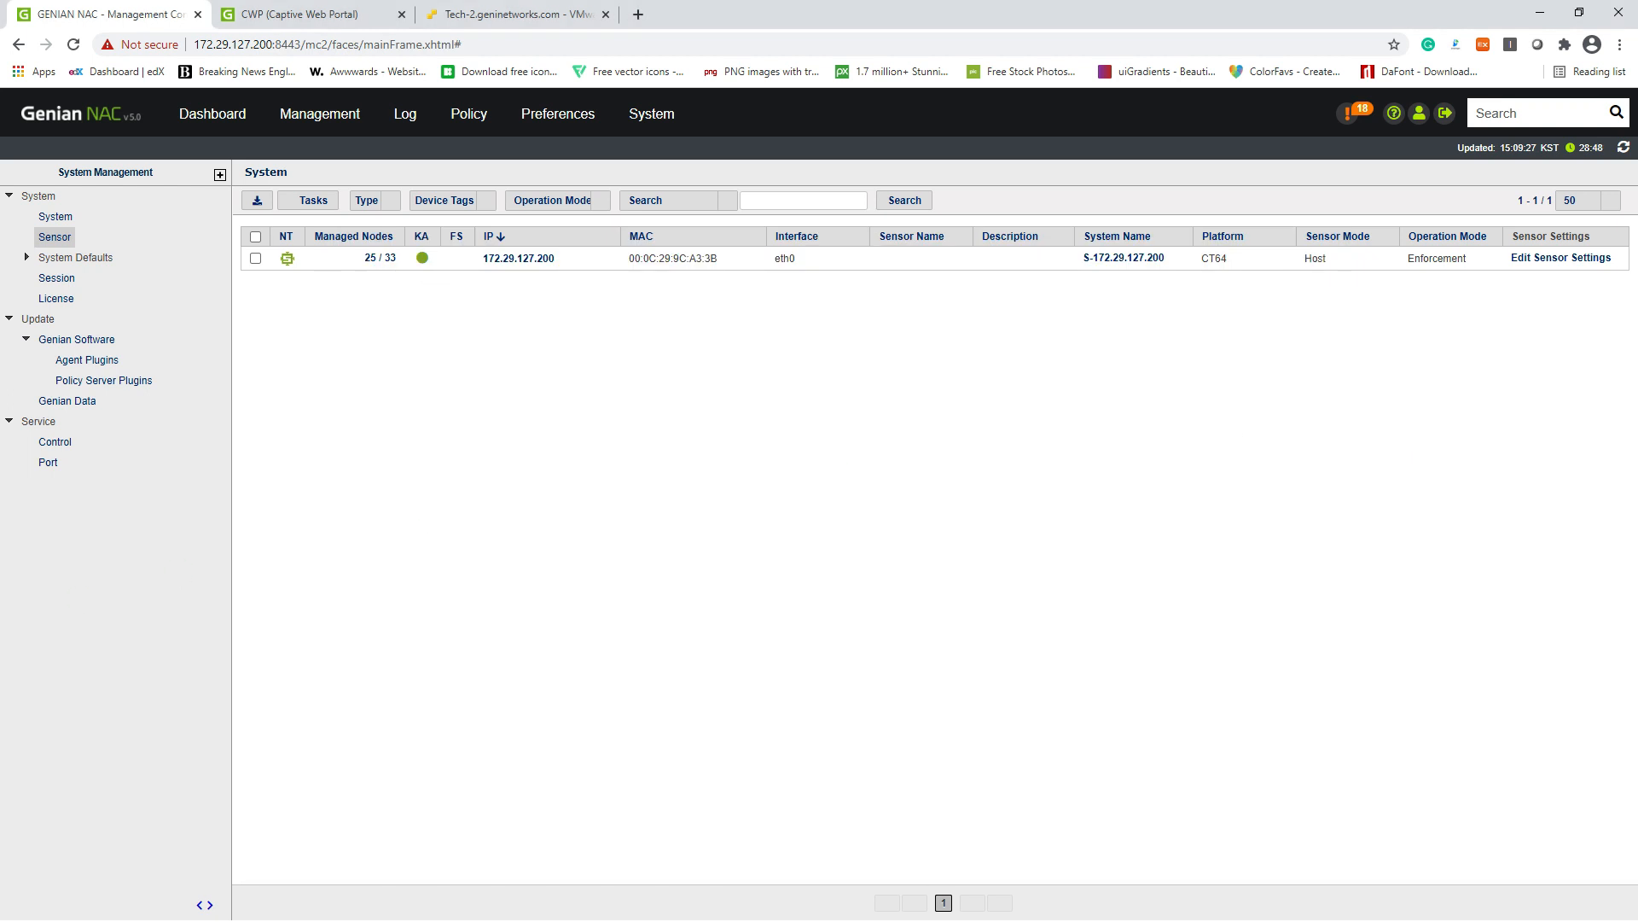